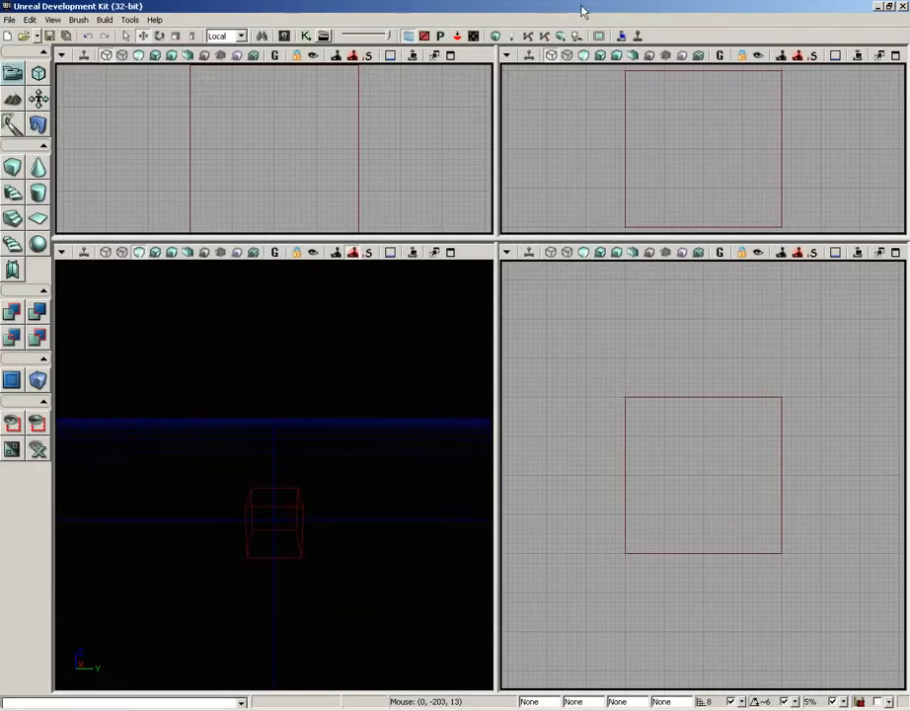
- Create a new empty map without saving the current level
{"action": "left_click", "coordinate": [8, 20]}
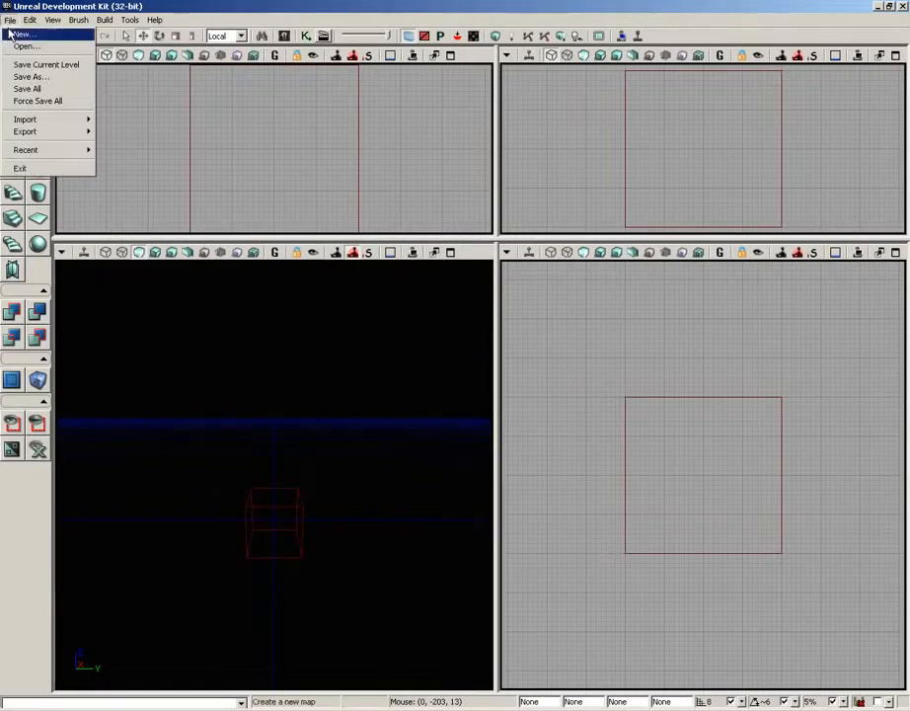
{"action": "left_click", "coordinate": [18, 32]}
{"action": "left_click", "coordinate": [500, 348]}
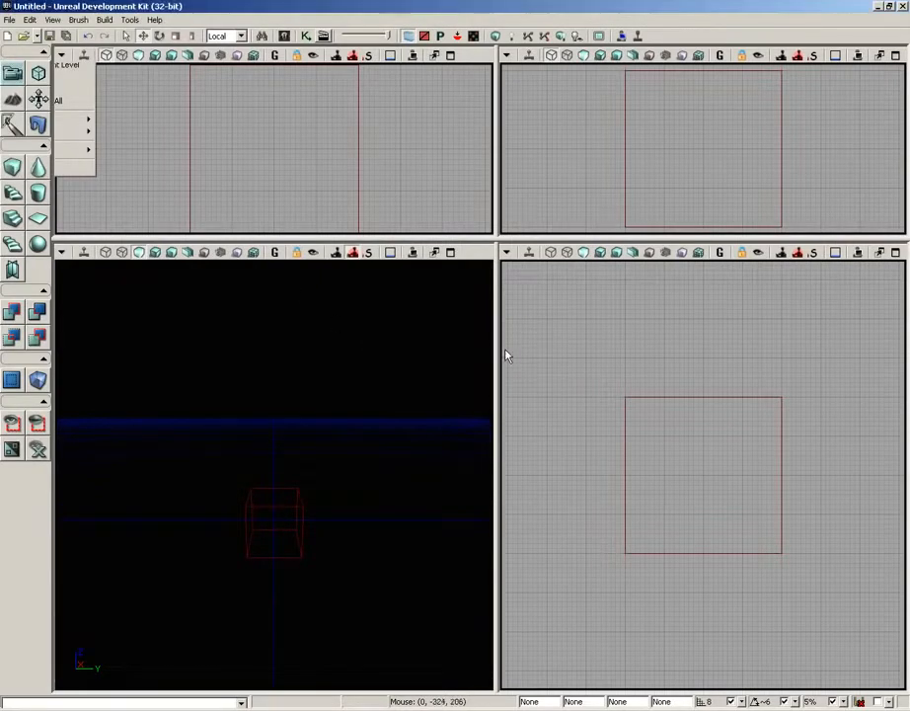
- Create a new terrain with 64 by 64 patches and the layer setup left at None
{"action": "left_click", "coordinate": [130, 20]}
{"action": "left_click", "coordinate": [153, 33]}
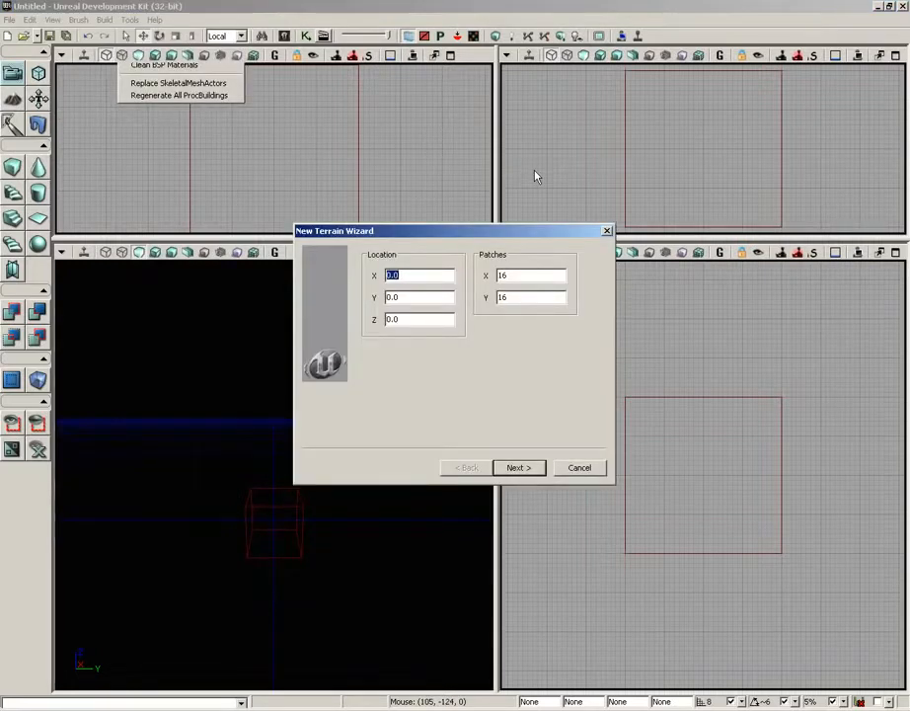
{"action": "double_click", "coordinate": [510, 276]}
{"action": "type", "text": "64"}
{"action": "key", "text": "Tab"}
{"action": "type", "text": "64"}
{"action": "left_click", "coordinate": [519, 468]}
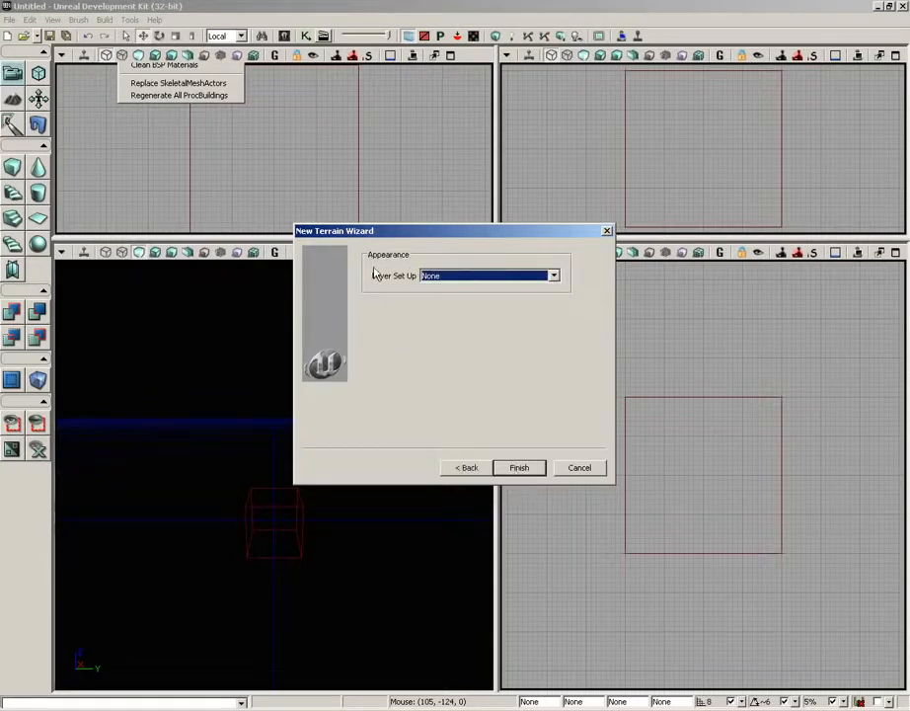
{"action": "left_click", "coordinate": [450, 277]}
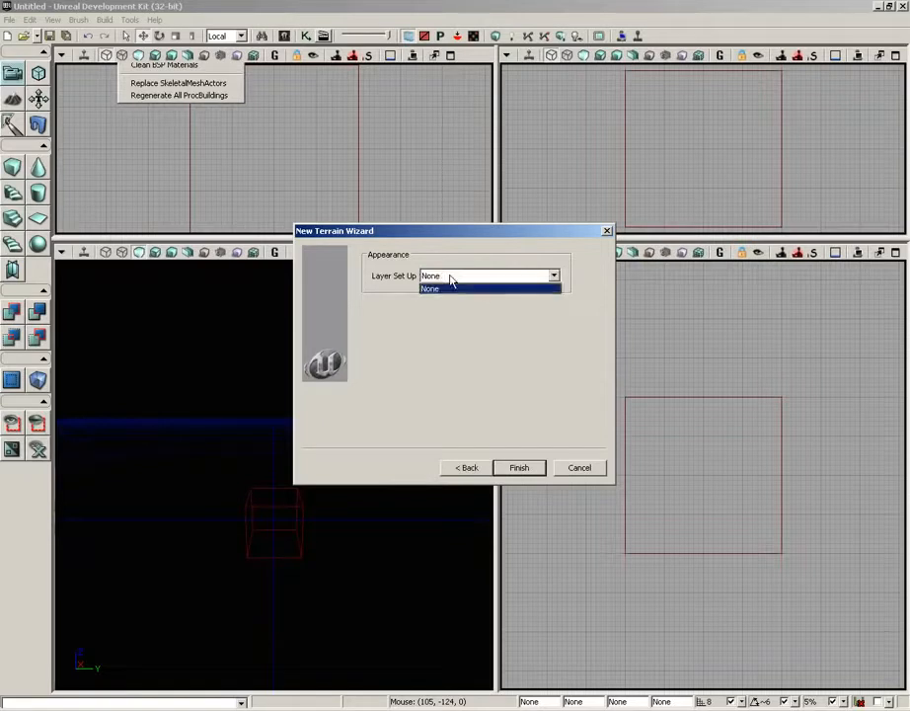
{"action": "left_click", "coordinate": [451, 287]}
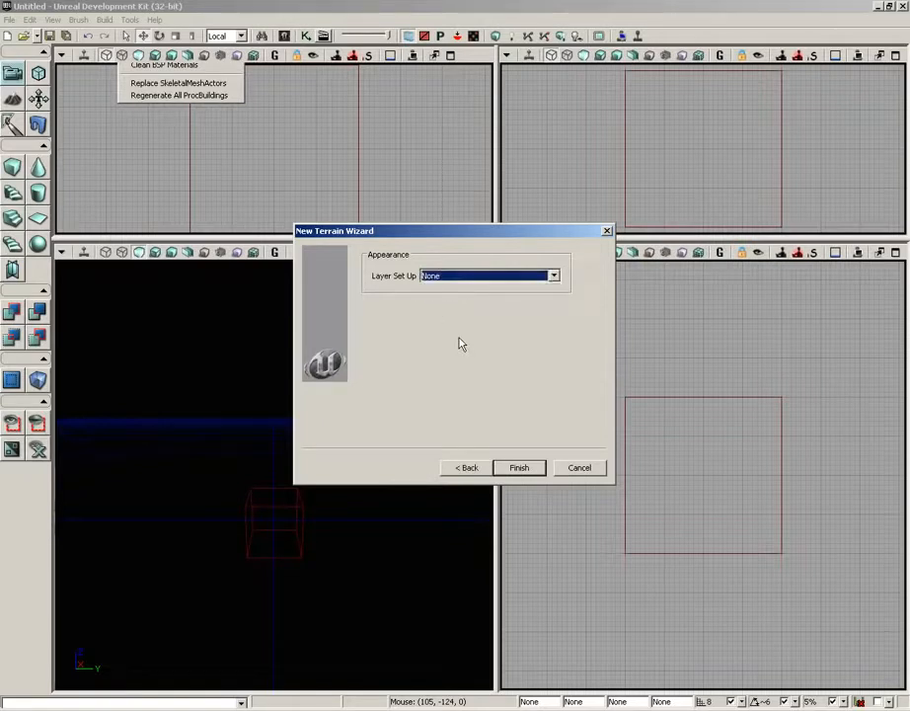
{"action": "left_click", "coordinate": [519, 470]}
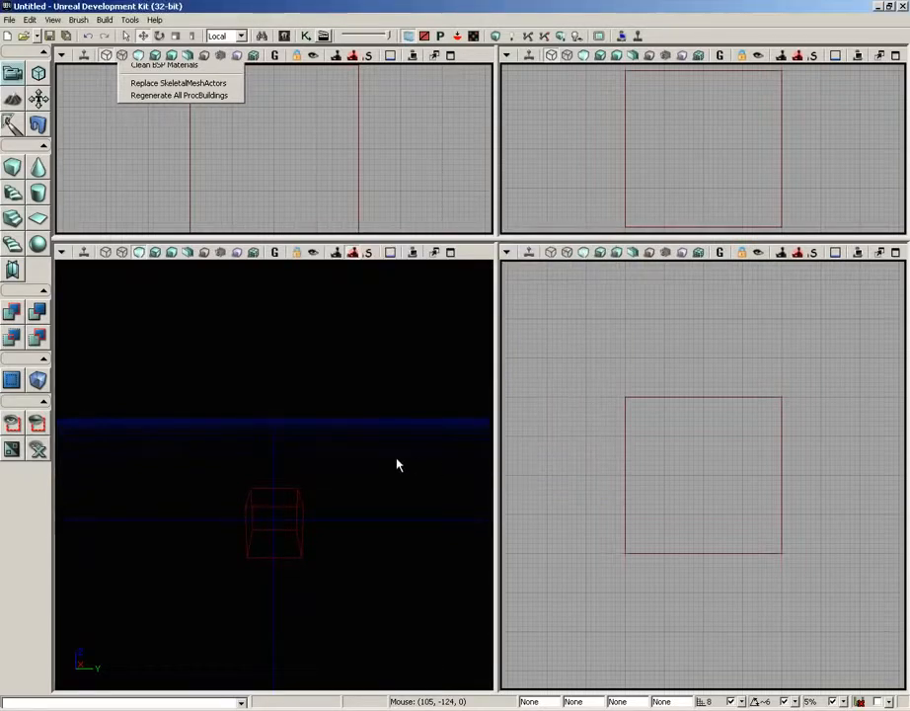
- Maximize the perspective viewport and frame the centre of the new terrain
{"action": "middle_click_drag", "start_coordinate": [436, 385], "coordinate": [493, 262]}
{"action": "right_click_drag", "start_coordinate": [276, 385], "coordinate": [281, 381]}
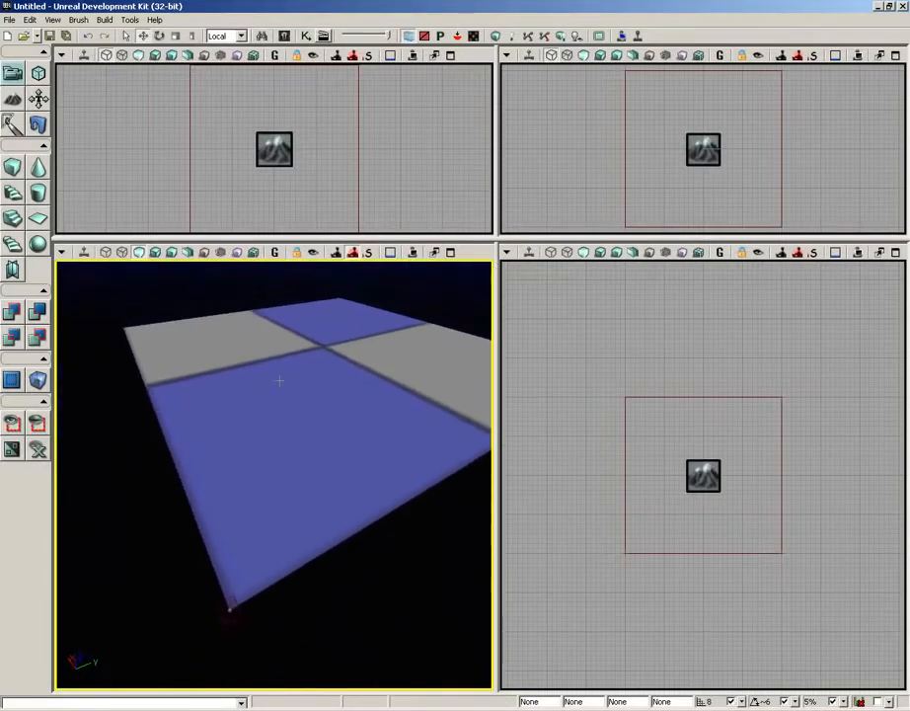
{"action": "left_click_drag", "start_coordinate": [280, 381], "coordinate": [286, 262]}
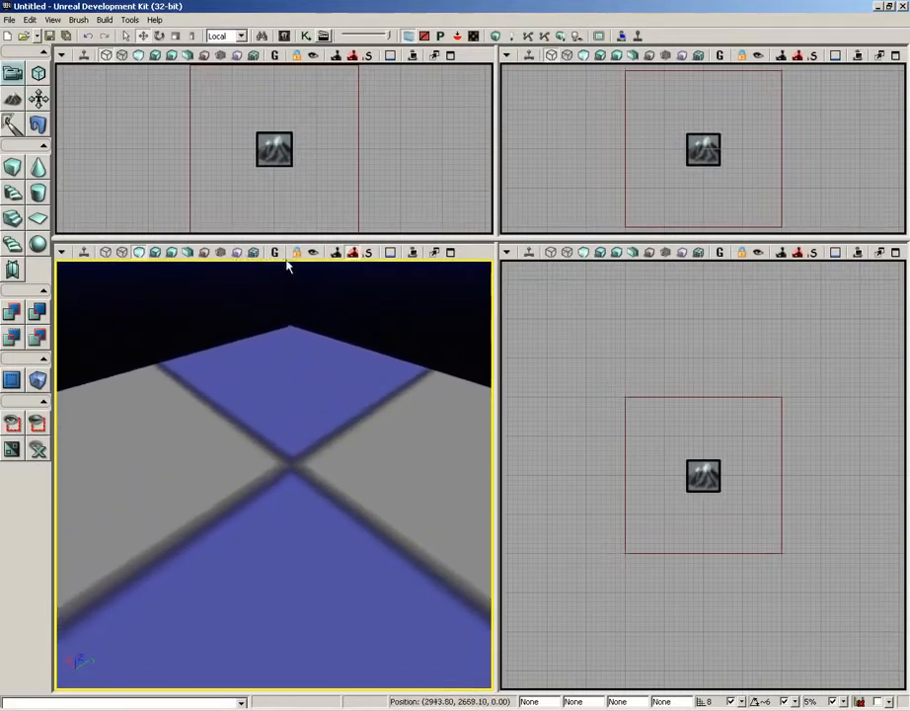
{"action": "middle_click_drag", "start_coordinate": [286, 263], "coordinate": [245, 344]}
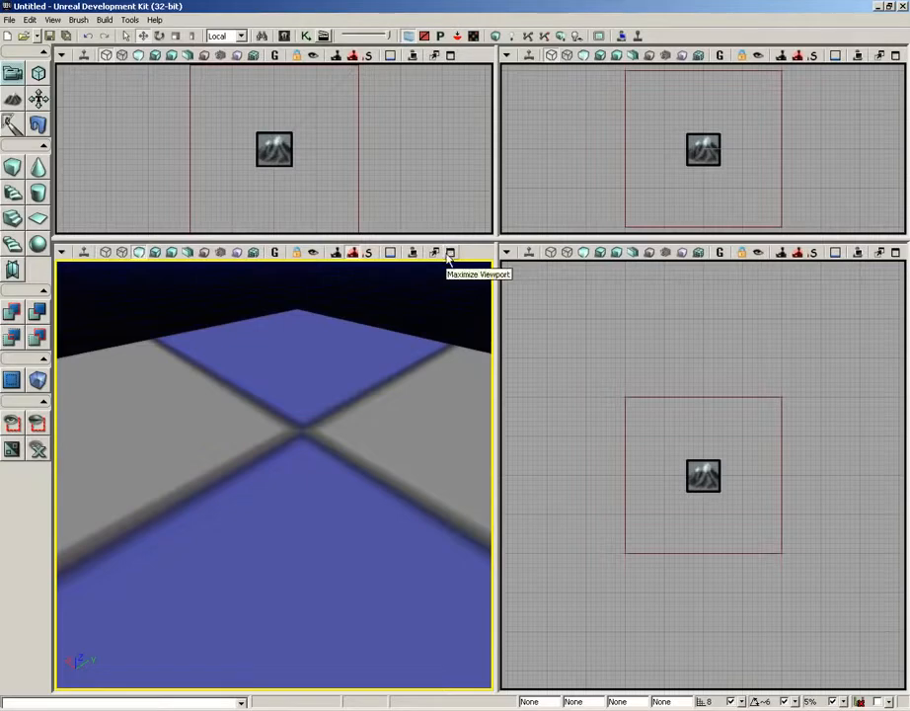
{"action": "right_click_drag", "start_coordinate": [412, 332], "coordinate": [418, 371]}
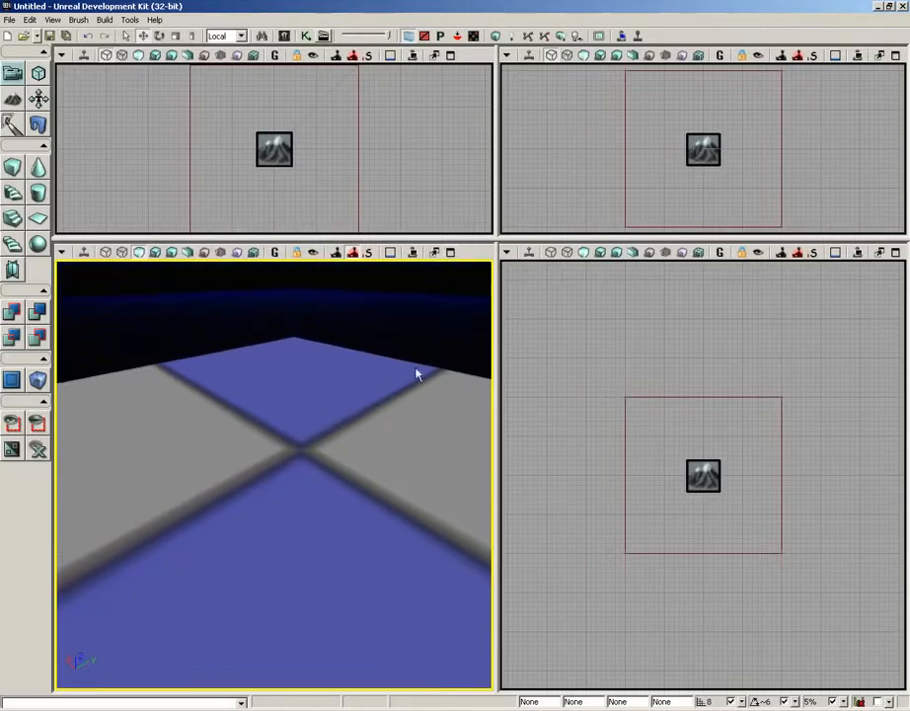
{"action": "left_click", "coordinate": [450, 254]}
{"action": "right_click_drag", "start_coordinate": [460, 306], "coordinate": [463, 259]}
{"action": "left_click_drag", "start_coordinate": [461, 307], "coordinate": [507, 427]}
{"action": "right_click_drag", "start_coordinate": [461, 308], "coordinate": [462, 313]}
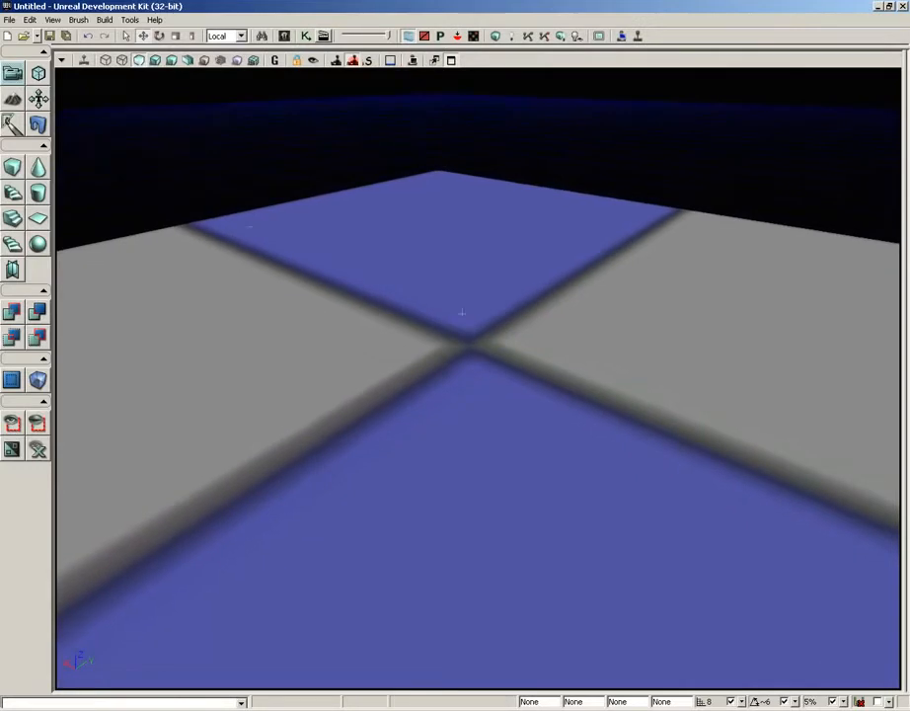
- Look over the terrain editing tools and settings, and return to camera mode
{"action": "left_click", "coordinate": [13, 101]}
{"action": "left_click_drag", "start_coordinate": [338, 89], "coordinate": [480, 92]}
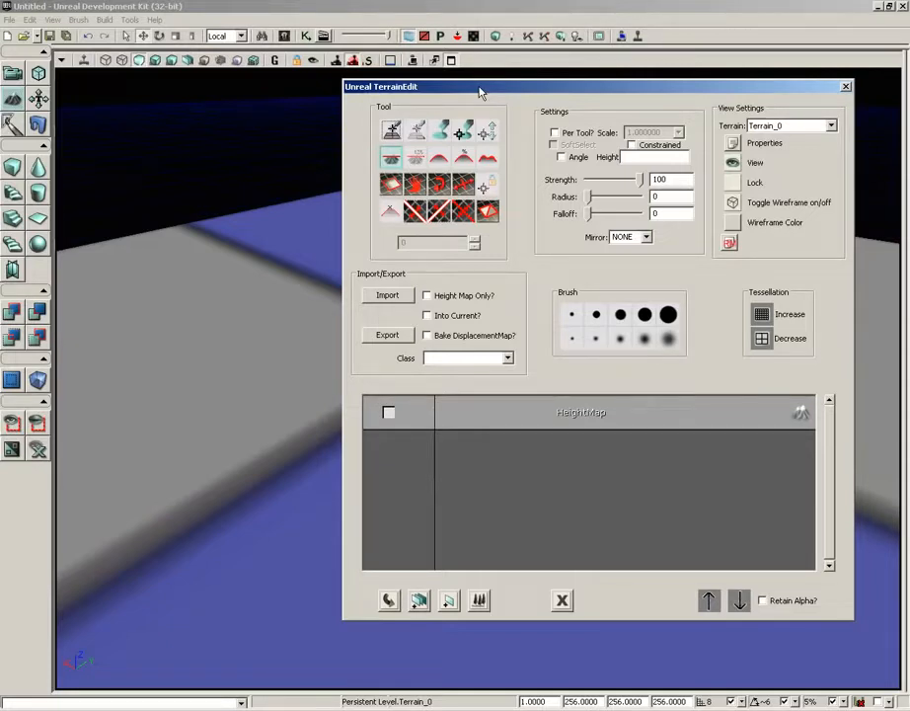
{"action": "left_click_drag", "start_coordinate": [480, 93], "coordinate": [450, 96]}
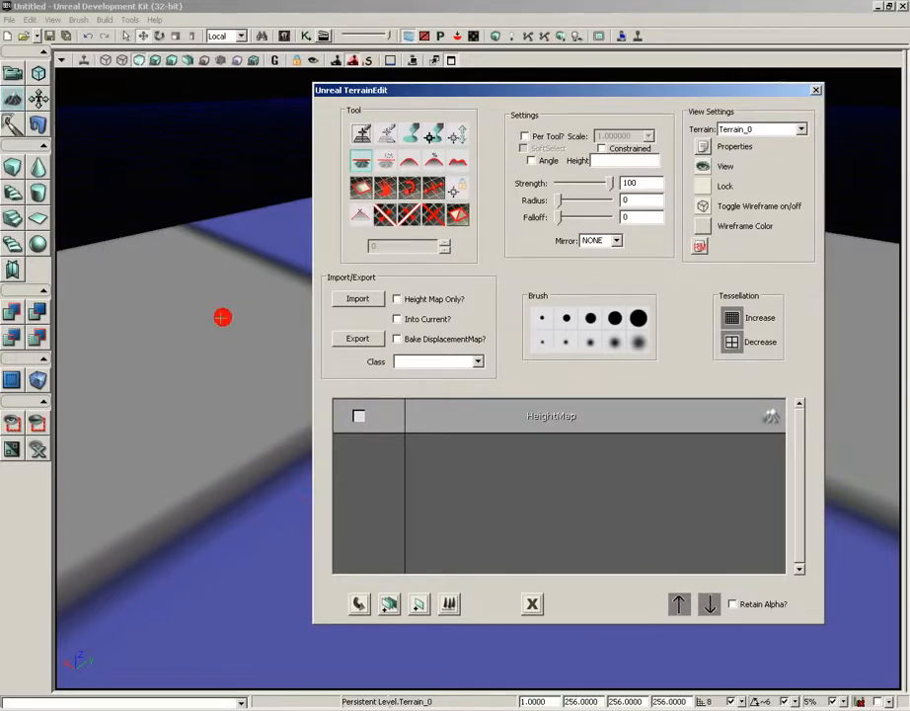
{"action": "left_click", "coordinate": [9, 79]}
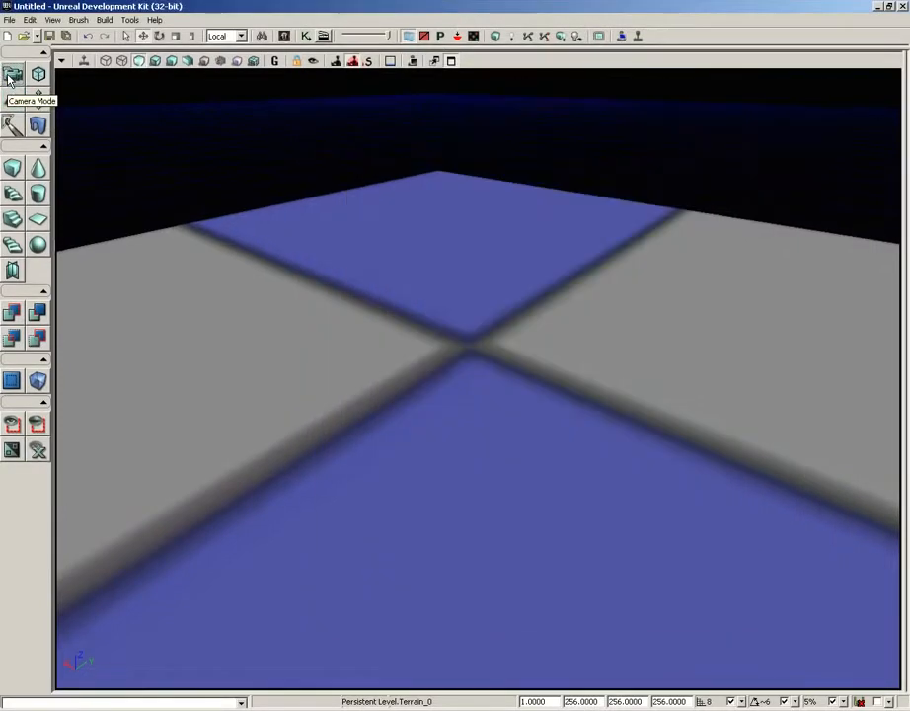
- Choose the DominantDirectionalLight actor class from the directional lights and return to the level
{"action": "left_click", "coordinate": [283, 36]}
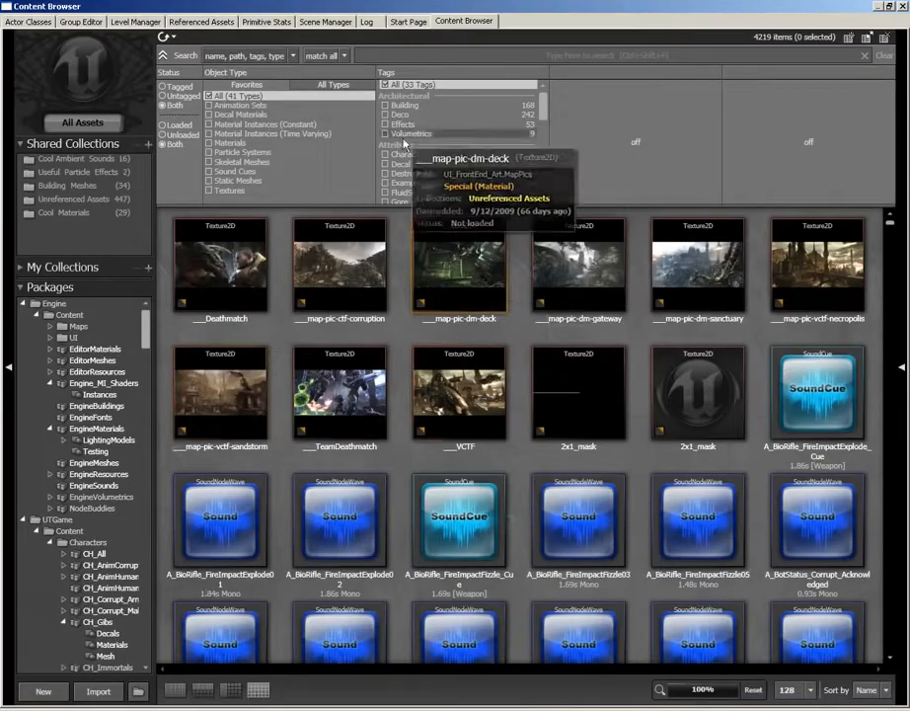
{"action": "left_click", "coordinate": [30, 22]}
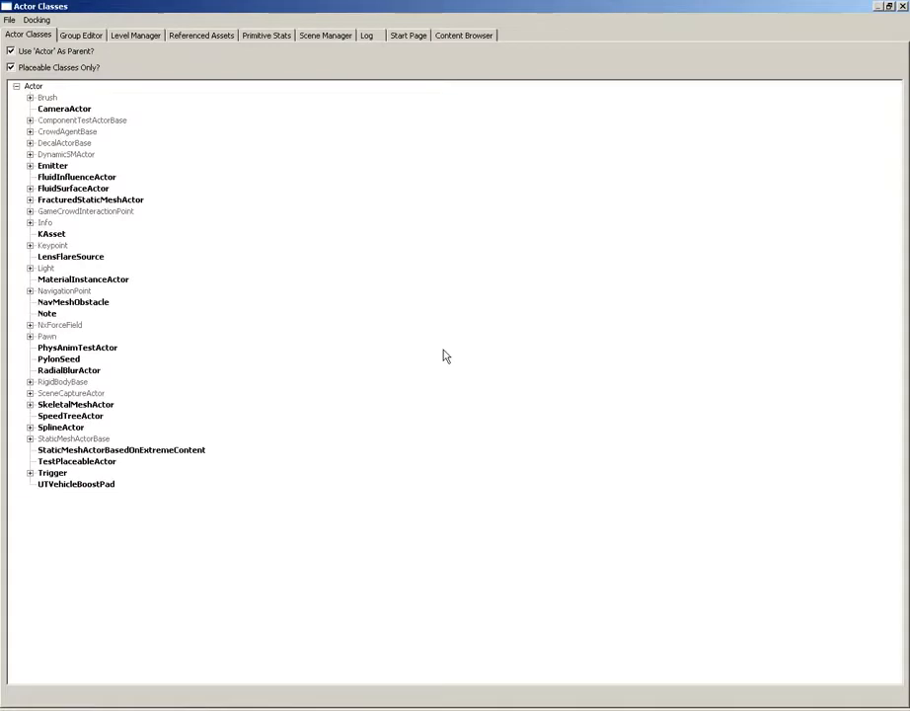
{"action": "left_click", "coordinate": [30, 270]}
{"action": "left_click", "coordinate": [43, 279]}
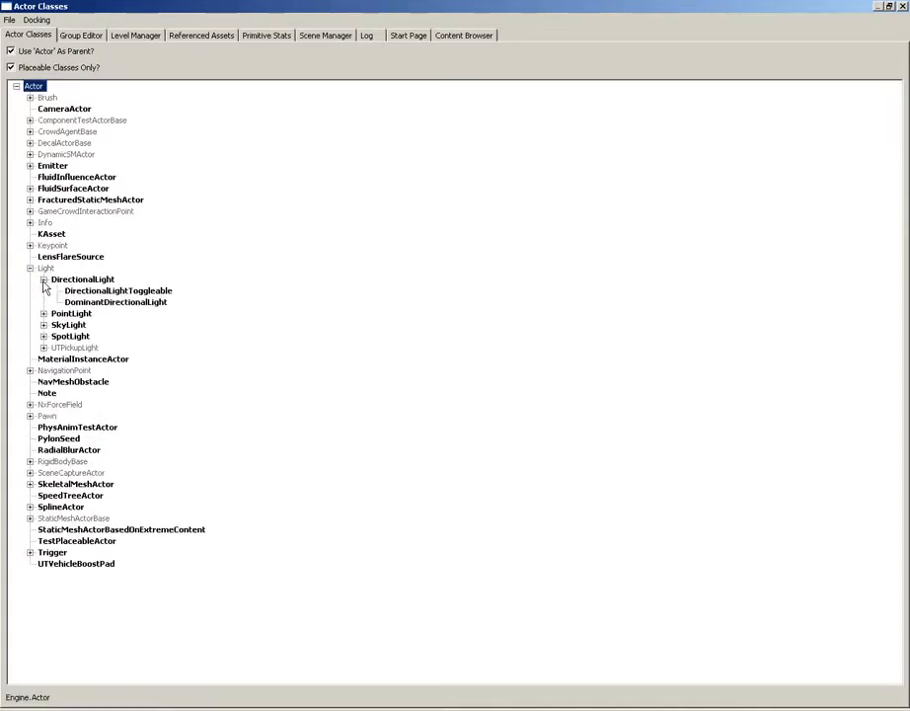
{"action": "left_click", "coordinate": [119, 304]}
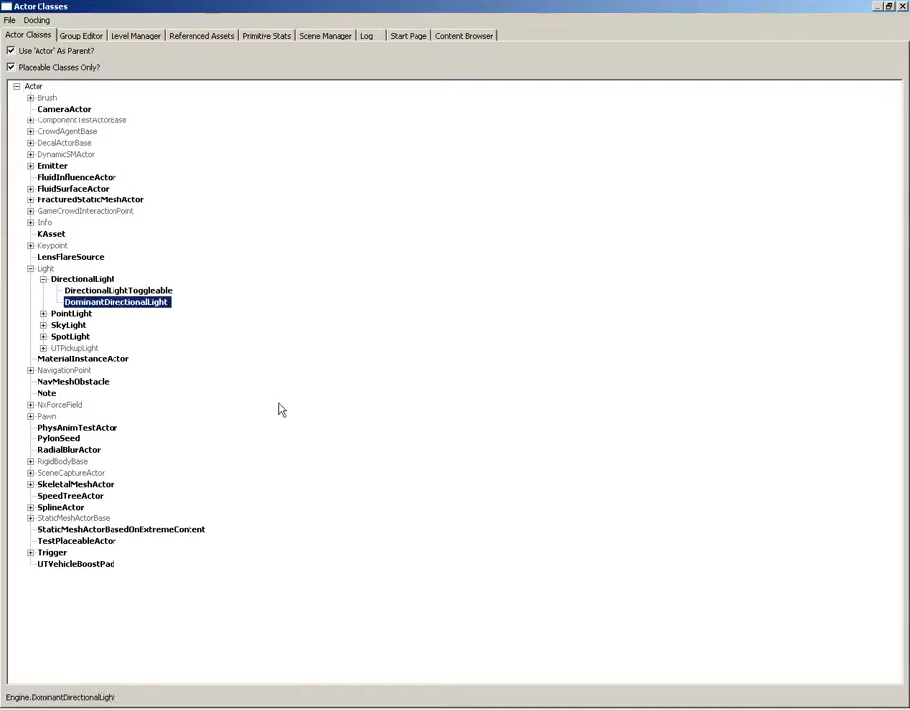
{"action": "left_click", "coordinate": [903, 7]}
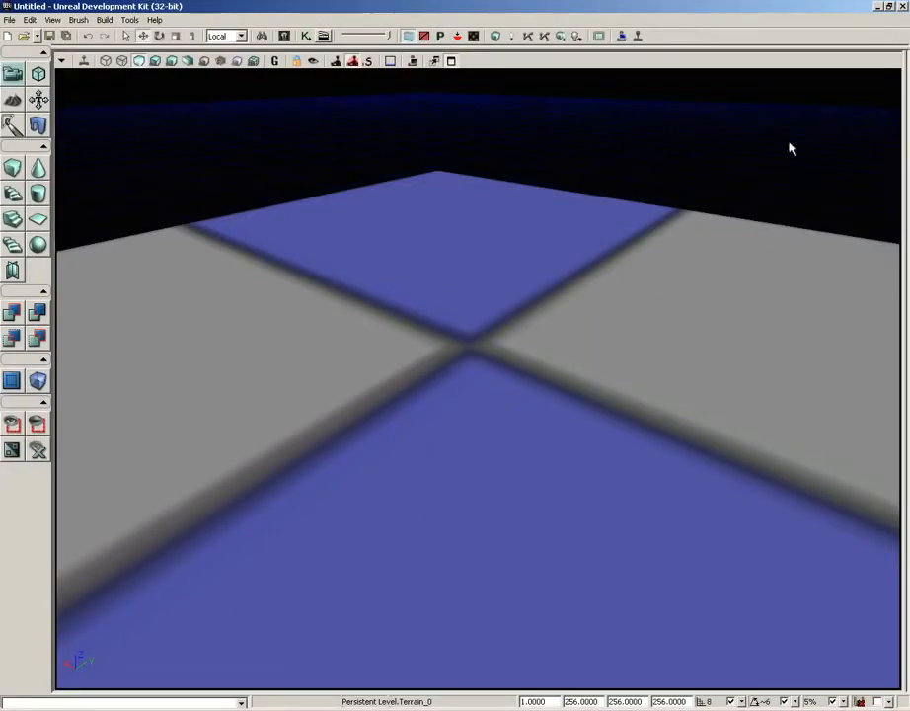
- Add a DominantDirectionalLight at the terrain's centre and raise it well above the ground
{"action": "right_click", "coordinate": [466, 347]}
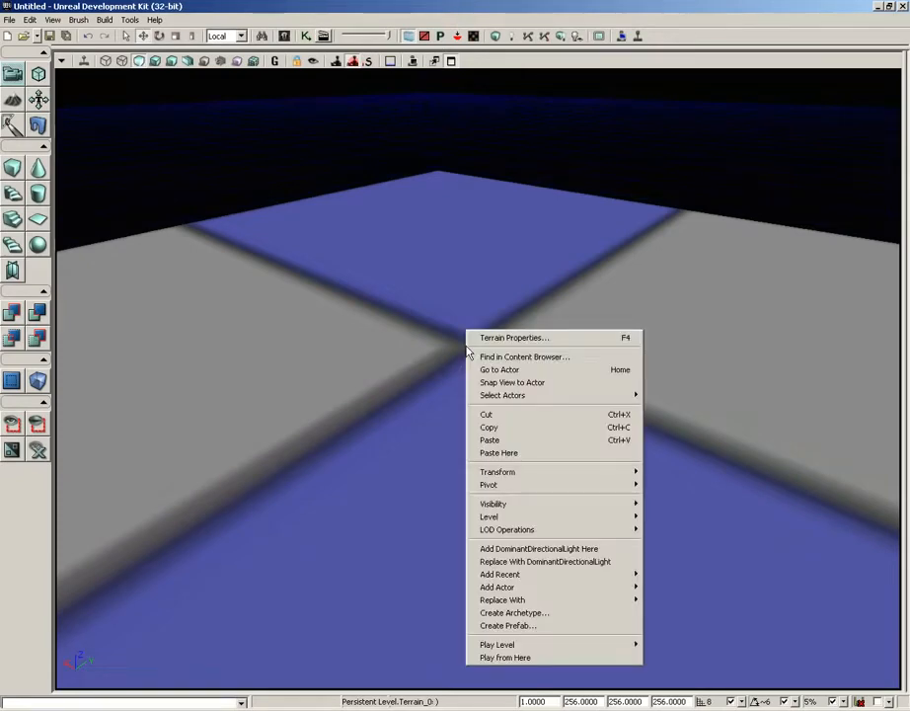
{"action": "left_click", "coordinate": [492, 549]}
{"action": "left_click_drag", "start_coordinate": [466, 395], "coordinate": [352, 58]}
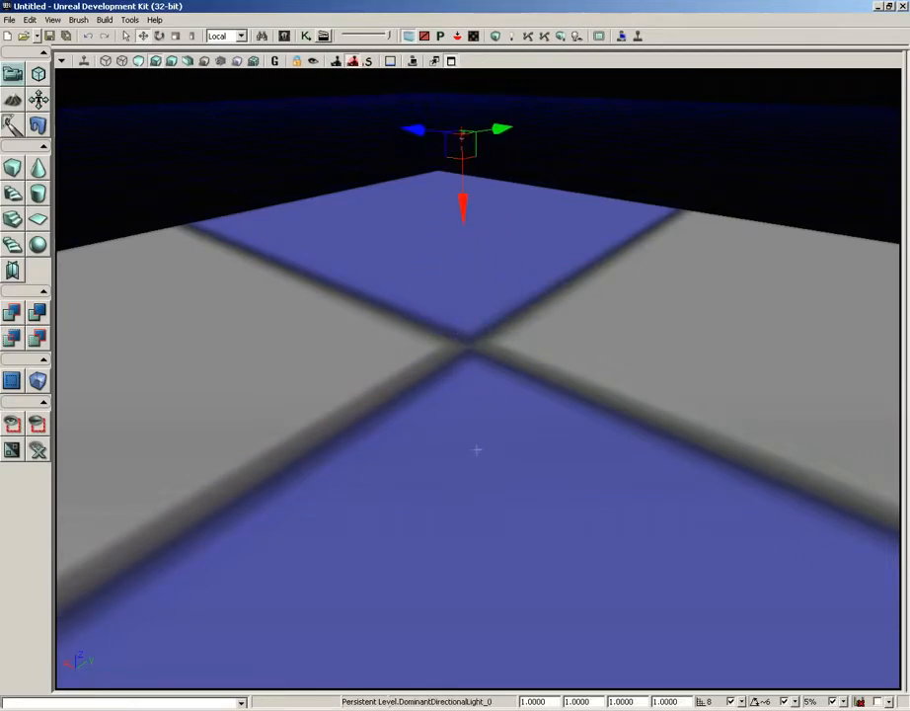
{"action": "right_click_drag", "start_coordinate": [476, 450], "coordinate": [325, 688]}
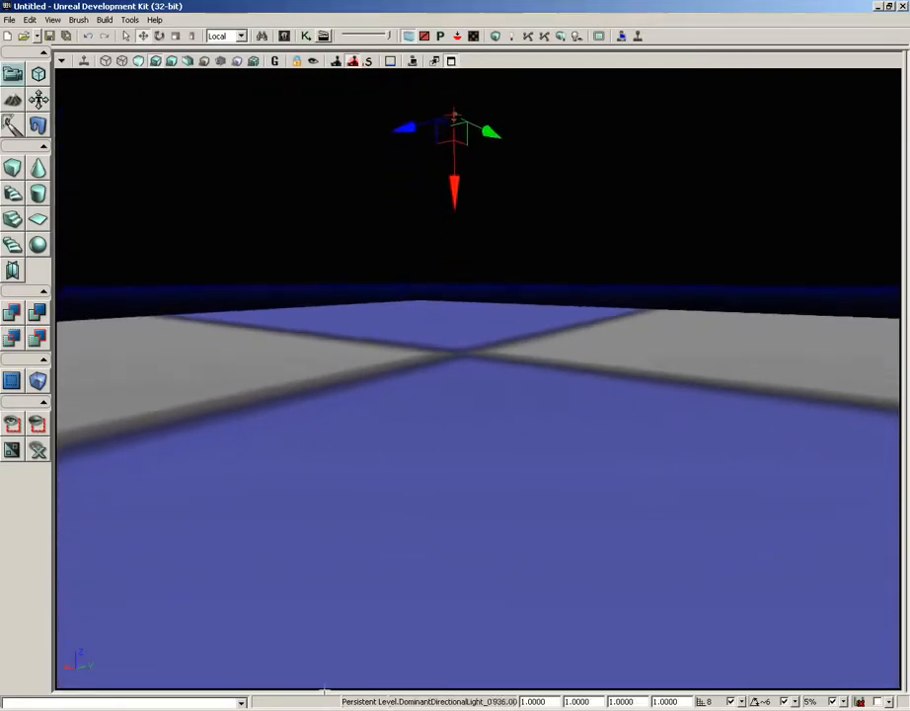
{"action": "left_click_drag", "start_coordinate": [325, 689], "coordinate": [342, 69]}
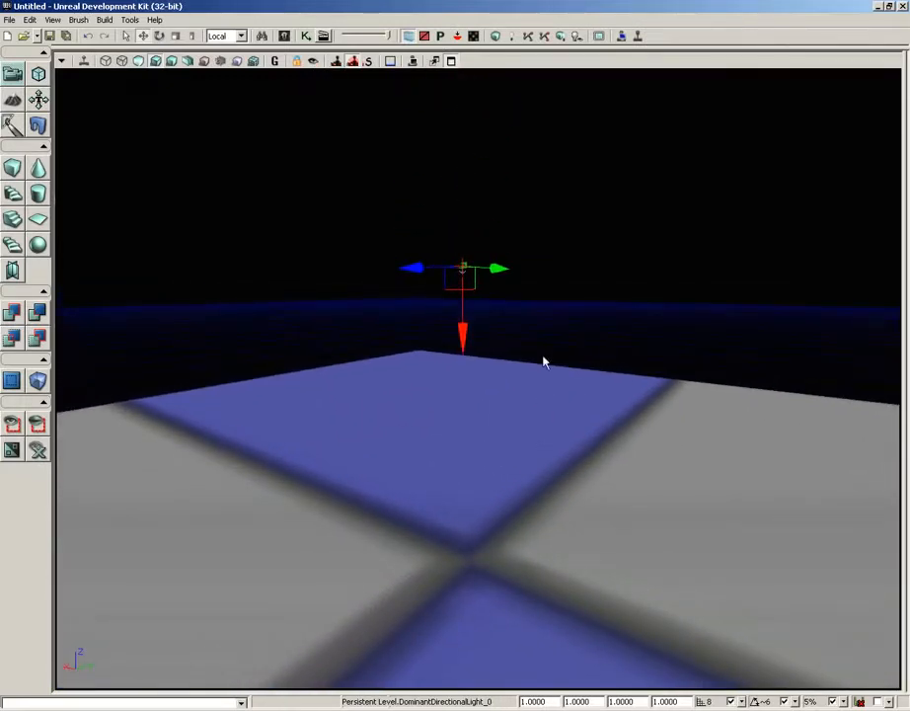
- Rotate the dominant directional light so that it shines on the terrain at an angle
{"action": "key", "text": "space"}
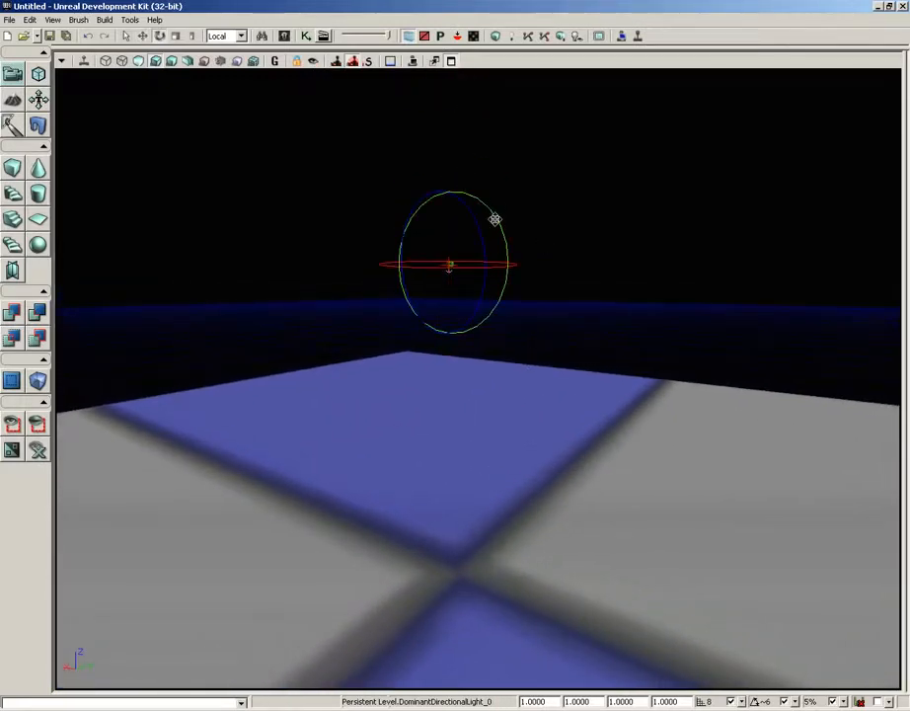
{"action": "mouse_move", "coordinate": [490, 207]}
{"action": "left_mouse_down"}
{"action": "mouse_move", "coordinate": [499, 215]}
{"action": "mouse_move", "coordinate": [505, 432]}
{"action": "mouse_move", "coordinate": [484, 305]}
{"action": "mouse_move", "coordinate": [482, 546]}
{"action": "mouse_move", "coordinate": [482, 525]}
{"action": "left_mouse_up"}
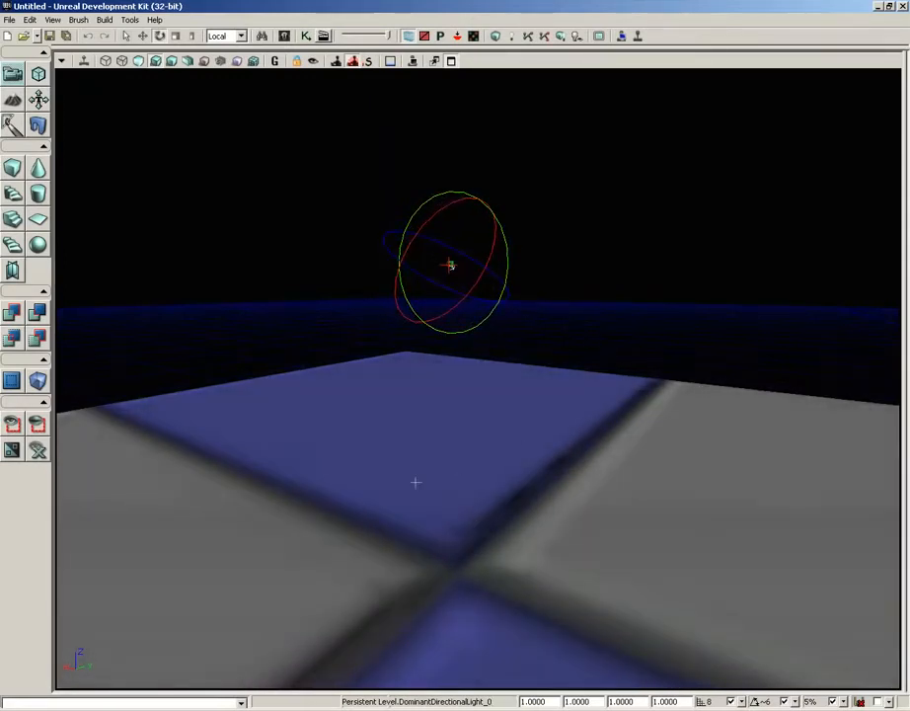
{"action": "left_click_drag", "start_coordinate": [682, 451], "coordinate": [453, 689]}
{"action": "middle_click_drag", "start_coordinate": [453, 690], "coordinate": [587, 638]}
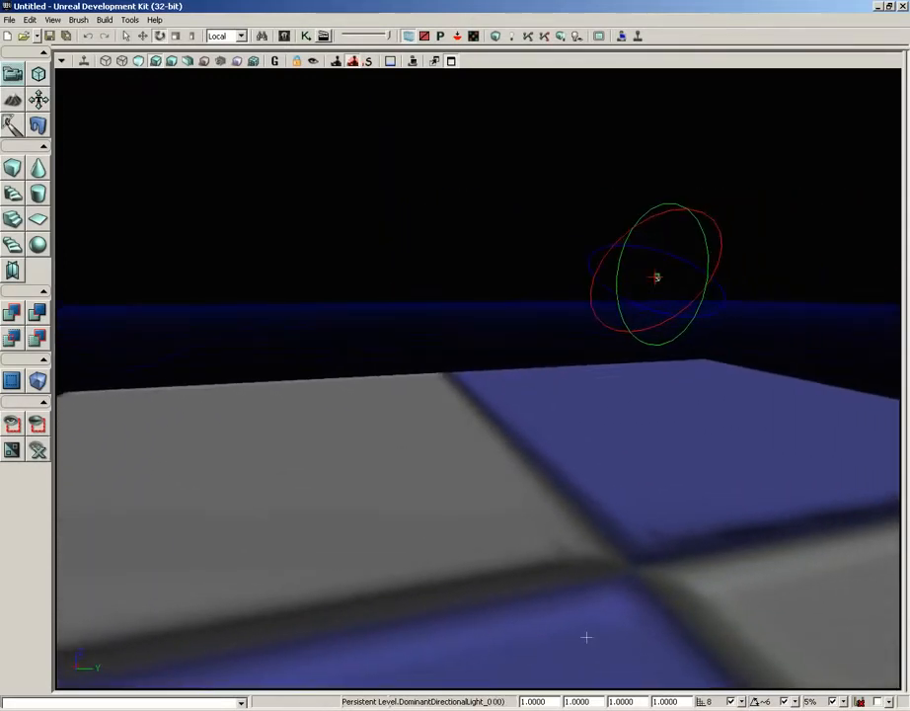
{"action": "right_click_drag", "start_coordinate": [621, 403], "coordinate": [666, 457]}
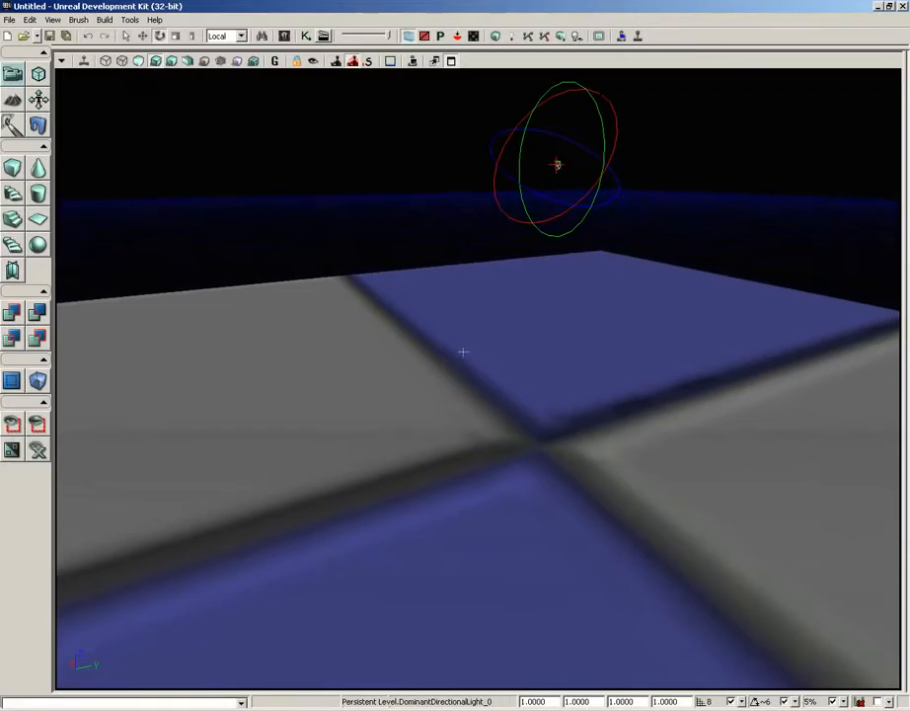
- Activate the terrain Paint tool with a brush radius of about 982 and a falloff of about 505, keeping the terrain unobstructed
{"action": "left_click", "coordinate": [15, 100]}
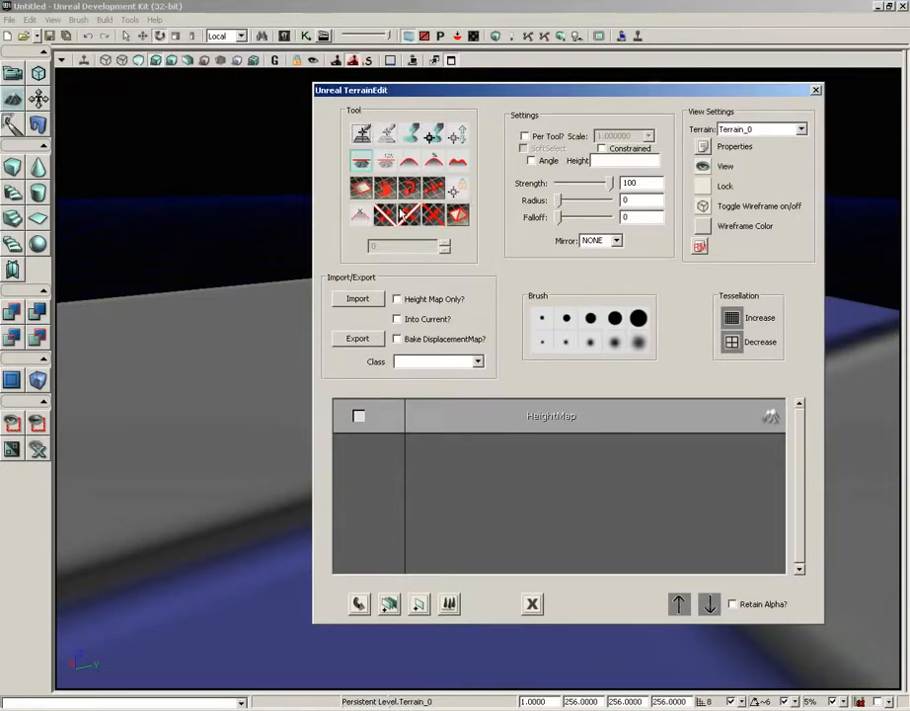
{"action": "left_click", "coordinate": [409, 139]}
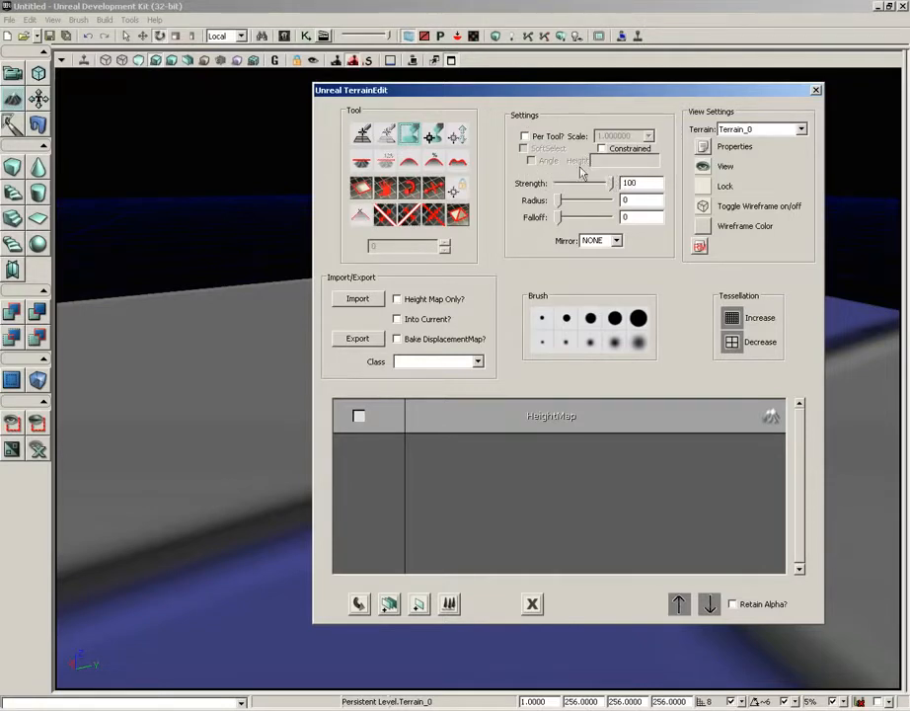
{"action": "mouse_move", "coordinate": [560, 204]}
{"action": "left_mouse_down"}
{"action": "mouse_move", "coordinate": [584, 205]}
{"action": "mouse_move", "coordinate": [562, 219]}
{"action": "mouse_move", "coordinate": [572, 219]}
{"action": "left_mouse_up"}
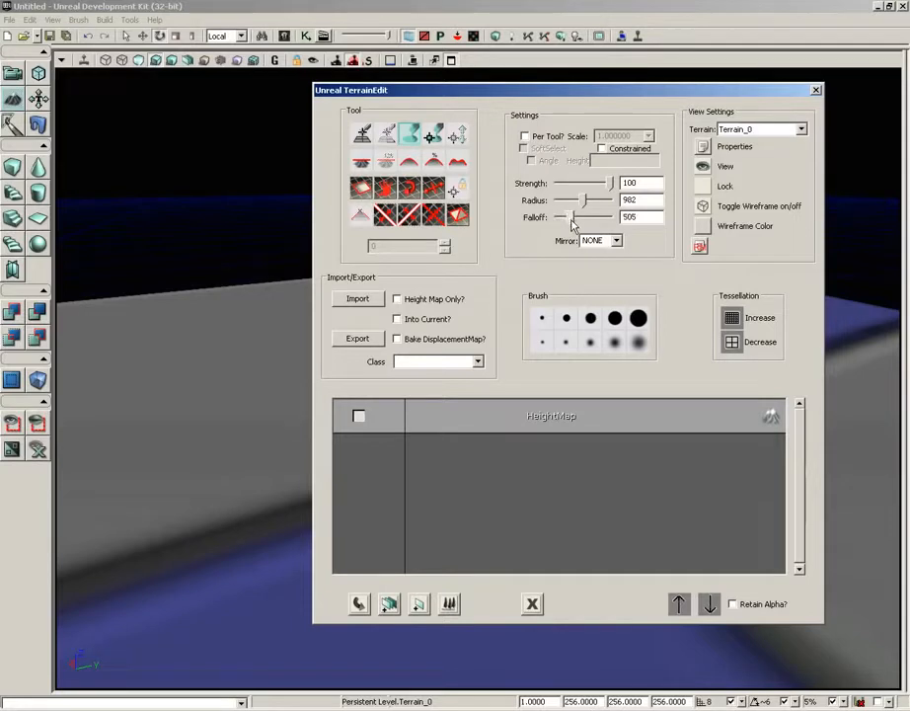
{"action": "left_click_drag", "start_coordinate": [574, 101], "coordinate": [791, 65]}
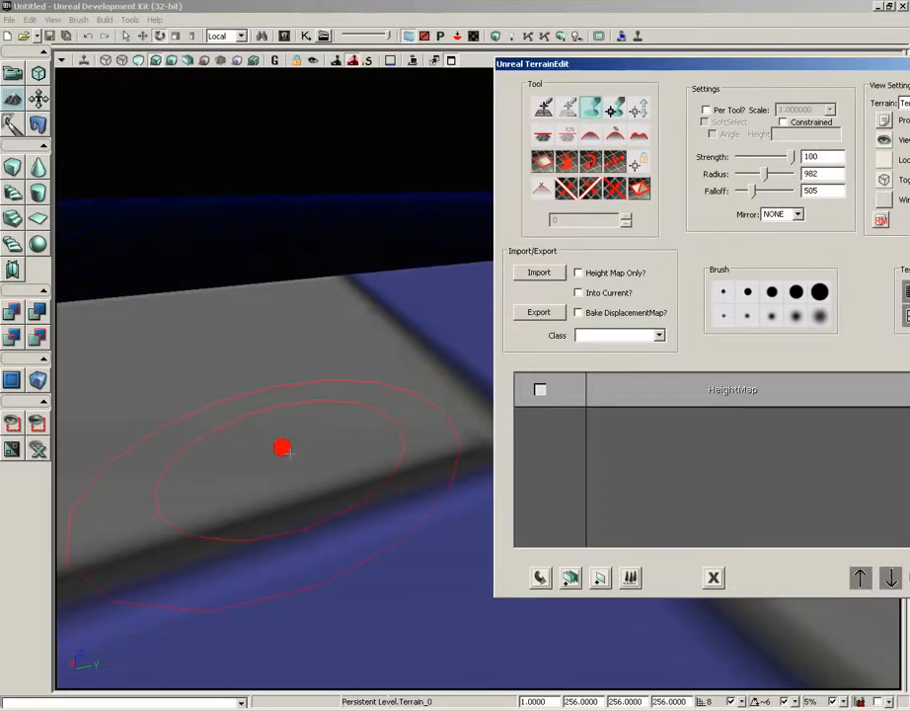
{"action": "left_click", "coordinate": [327, 488]}
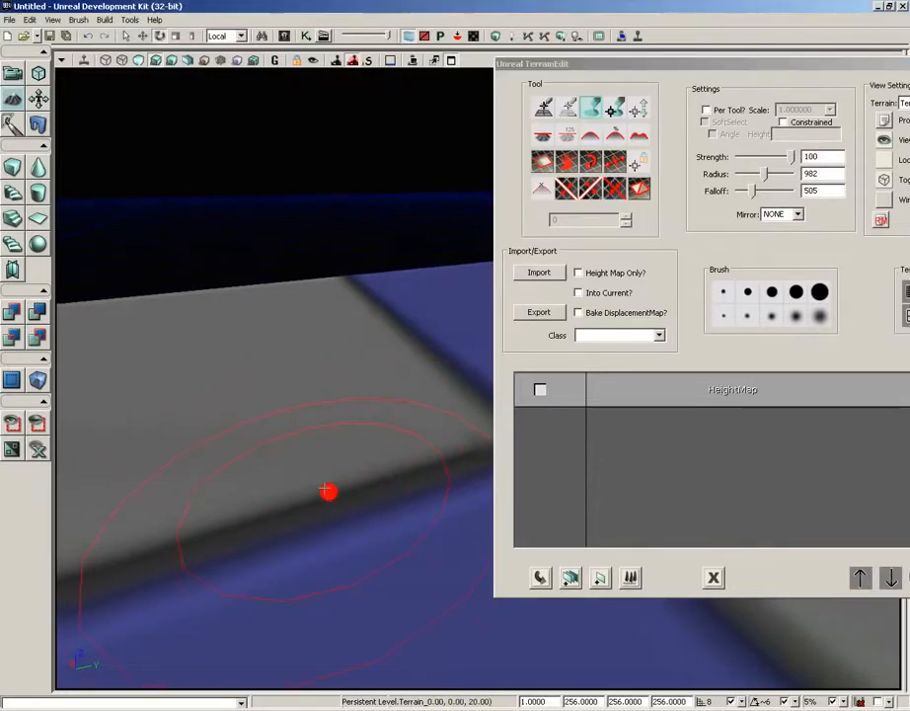
{"action": "left_click_drag", "start_coordinate": [325, 489], "coordinate": [504, 683]}
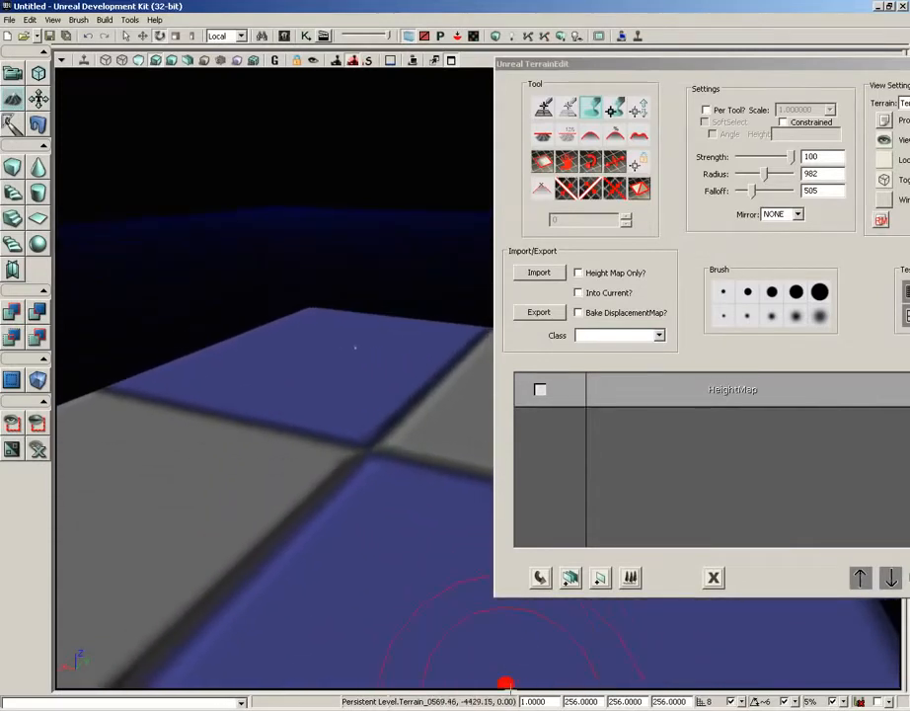
{"action": "mouse_move", "coordinate": [286, 418]}
{"action": "right_mouse_down"}
{"action": "mouse_move", "coordinate": [288, 470]}
{"action": "mouse_move", "coordinate": [291, 416]}
{"action": "right_mouse_up"}
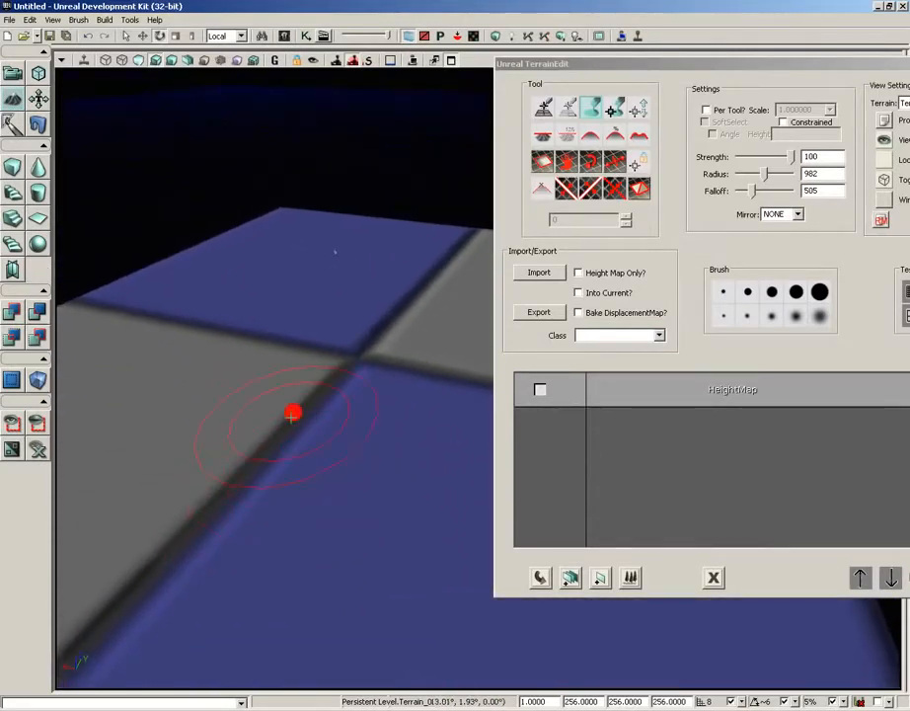
- Paint uneven hills and ridges across the terrain's centre and the rear blue quadrant with the Paint tool
{"action": "mouse_move", "coordinate": [409, 330]}
{"action": "left_mouse_down", "text": "ctrl"}
{"action": "mouse_move", "coordinate": [382, 341]}
{"action": "mouse_move", "coordinate": [305, 344]}
{"action": "mouse_move", "coordinate": [223, 368]}
{"action": "mouse_move", "coordinate": [179, 475]}
{"action": "mouse_move", "coordinate": [240, 553]}
{"action": "mouse_move", "coordinate": [397, 560]}
{"action": "mouse_move", "coordinate": [434, 425]}
{"action": "mouse_move", "coordinate": [482, 339]}
{"action": "mouse_move", "coordinate": [233, 335]}
{"action": "mouse_move", "coordinate": [163, 469]}
{"action": "mouse_move", "coordinate": [292, 496]}
{"action": "mouse_move", "coordinate": [444, 439]}
{"action": "mouse_move", "coordinate": [292, 373]}
{"action": "left_mouse_up", "text": "ctrl"}
{"action": "mouse_move", "coordinate": [247, 351]}
{"action": "left_mouse_down", "text": "ctrl"}
{"action": "mouse_move", "coordinate": [198, 402]}
{"action": "mouse_move", "coordinate": [201, 493]}
{"action": "mouse_move", "coordinate": [264, 509]}
{"action": "mouse_move", "coordinate": [382, 513]}
{"action": "mouse_move", "coordinate": [457, 483]}
{"action": "mouse_move", "coordinate": [416, 406]}
{"action": "mouse_move", "coordinate": [353, 322]}
{"action": "mouse_move", "coordinate": [288, 361]}
{"action": "mouse_move", "coordinate": [292, 337]}
{"action": "mouse_move", "coordinate": [306, 380]}
{"action": "left_mouse_up", "text": "ctrl"}
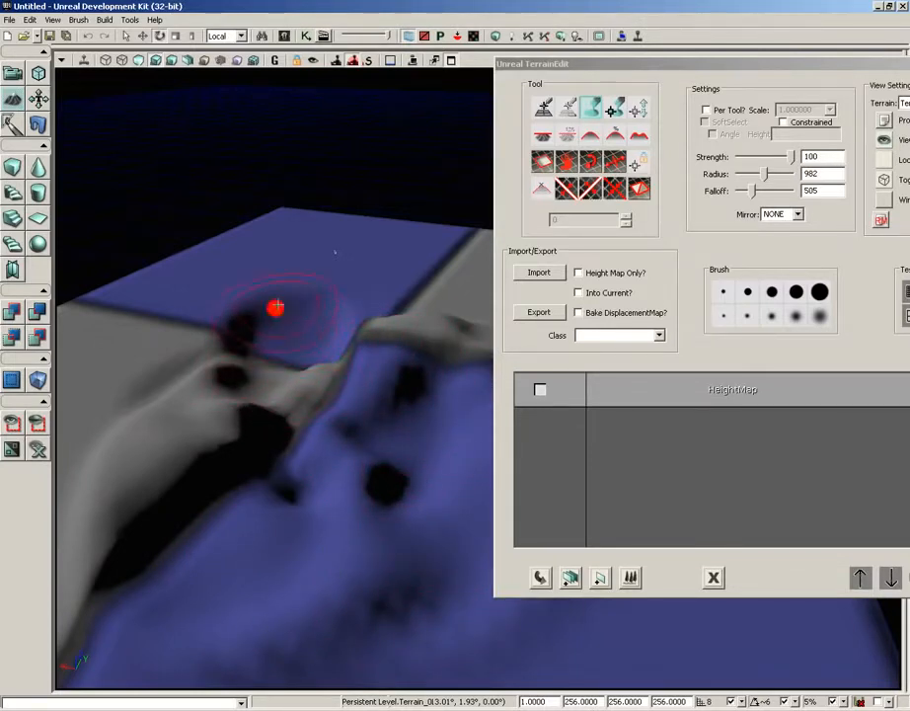
{"action": "mouse_move", "coordinate": [276, 308]}
{"action": "left_mouse_down", "text": "ctrl"}
{"action": "mouse_move", "coordinate": [260, 326]}
{"action": "mouse_move", "coordinate": [205, 266]}
{"action": "left_mouse_up", "text": "ctrl"}
{"action": "mouse_move", "coordinate": [292, 262]}
{"action": "left_mouse_down", "text": "ctrl"}
{"action": "mouse_move", "coordinate": [149, 357]}
{"action": "mouse_move", "coordinate": [177, 345]}
{"action": "mouse_move", "coordinate": [226, 353]}
{"action": "mouse_move", "coordinate": [385, 276]}
{"action": "left_mouse_up", "text": "ctrl"}
{"action": "mouse_move", "coordinate": [272, 260]}
{"action": "left_mouse_down", "text": "ctrl"}
{"action": "mouse_move", "coordinate": [177, 318]}
{"action": "mouse_move", "coordinate": [375, 392]}
{"action": "left_mouse_up", "text": "ctrl"}
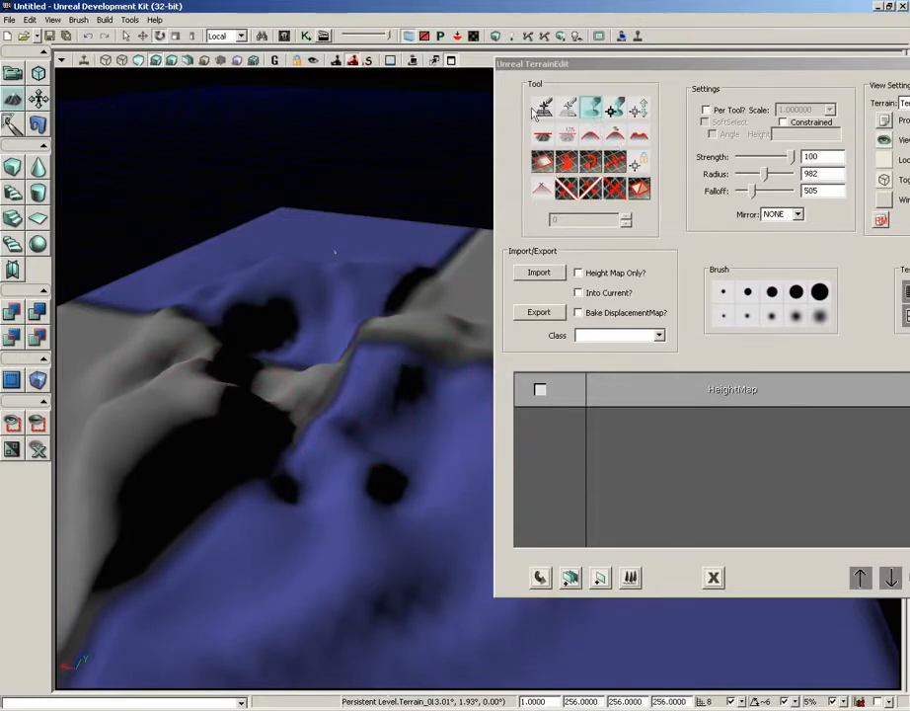
- Smooth the painted hills and ridges around the terrain's centre and the front blue quadrant with the Smooth tool
{"action": "left_click", "coordinate": [591, 137]}
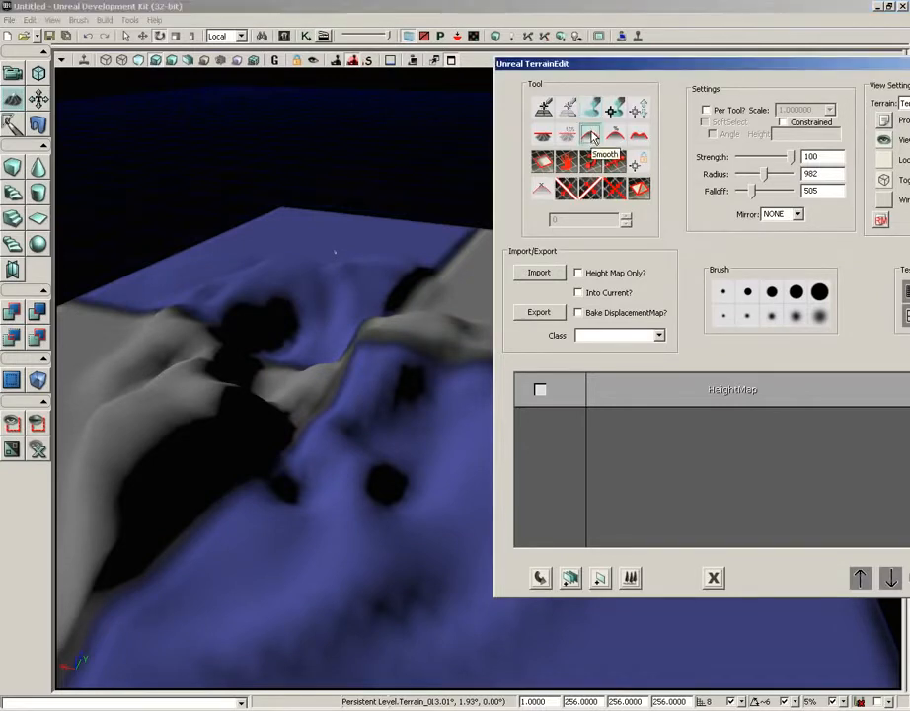
{"action": "mouse_move", "coordinate": [289, 446]}
{"action": "left_mouse_down", "text": "ctrl"}
{"action": "mouse_move", "coordinate": [259, 388]}
{"action": "mouse_move", "coordinate": [177, 397]}
{"action": "mouse_move", "coordinate": [201, 475]}
{"action": "mouse_move", "coordinate": [270, 426]}
{"action": "mouse_move", "coordinate": [385, 384]}
{"action": "mouse_move", "coordinate": [394, 365]}
{"action": "left_mouse_up", "text": "ctrl"}
{"action": "mouse_move", "coordinate": [259, 338]}
{"action": "left_mouse_down", "text": "ctrl"}
{"action": "mouse_move", "coordinate": [182, 357]}
{"action": "mouse_move", "coordinate": [217, 295]}
{"action": "left_mouse_up", "text": "ctrl"}
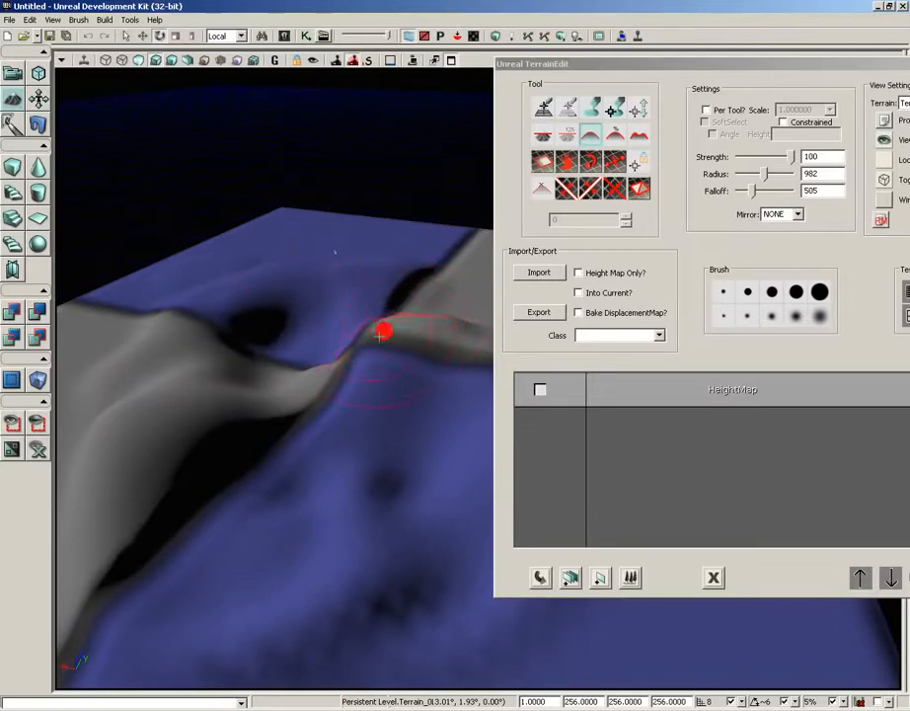
{"action": "left_click_drag", "start_coordinate": [349, 566], "coordinate": [286, 648], "text": "ctrl"}
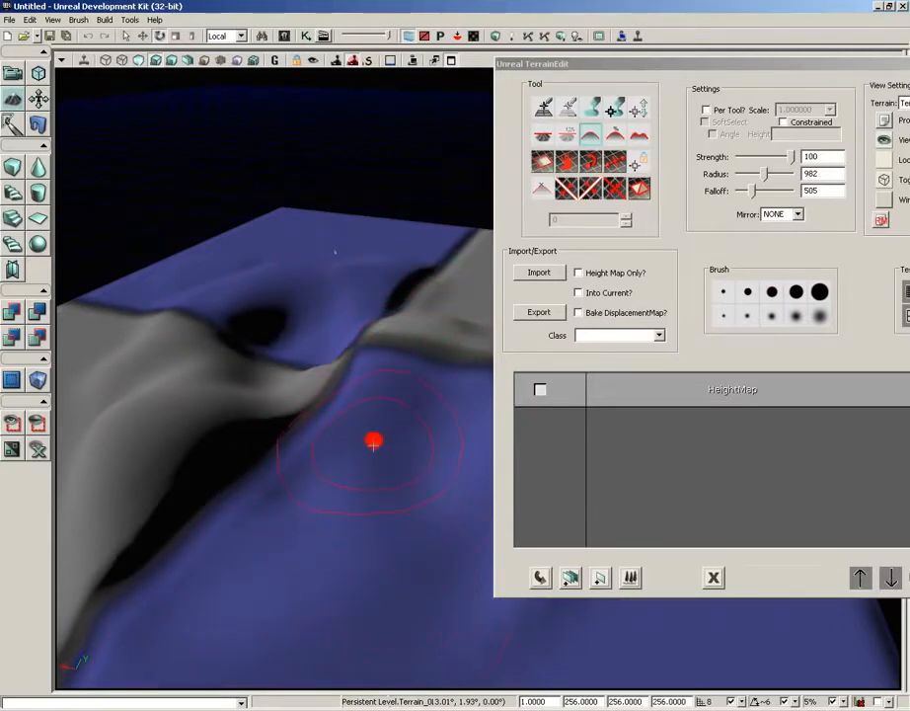
- Average the heights of the hills around the terrain's centre with the Average tool
{"action": "left_click", "coordinate": [616, 137]}
{"action": "mouse_move", "coordinate": [360, 445]}
{"action": "left_mouse_down", "text": "ctrl"}
{"action": "mouse_move", "coordinate": [270, 427]}
{"action": "mouse_move", "coordinate": [189, 424]}
{"action": "mouse_move", "coordinate": [128, 518]}
{"action": "mouse_move", "coordinate": [277, 537]}
{"action": "mouse_move", "coordinate": [325, 457]}
{"action": "mouse_move", "coordinate": [261, 399]}
{"action": "mouse_move", "coordinate": [181, 459]}
{"action": "left_mouse_up", "text": "ctrl"}
{"action": "mouse_move", "coordinate": [289, 523]}
{"action": "left_mouse_down", "text": "ctrl"}
{"action": "mouse_move", "coordinate": [433, 451]}
{"action": "mouse_move", "coordinate": [420, 342]}
{"action": "mouse_move", "coordinate": [331, 341]}
{"action": "mouse_move", "coordinate": [235, 361]}
{"action": "mouse_move", "coordinate": [115, 457]}
{"action": "mouse_move", "coordinate": [275, 505]}
{"action": "mouse_move", "coordinate": [301, 385]}
{"action": "mouse_move", "coordinate": [326, 352]}
{"action": "mouse_move", "coordinate": [372, 589]}
{"action": "mouse_move", "coordinate": [353, 355]}
{"action": "left_mouse_up", "text": "ctrl"}
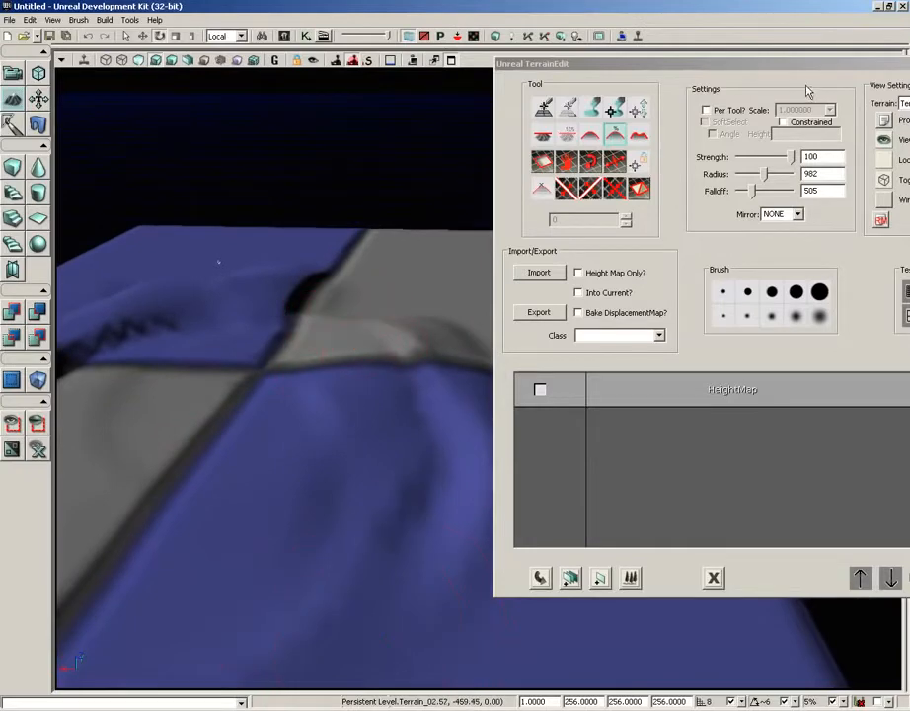
- Display the terrain's wireframe and examine its triangle grid across the sculpted hills and the flat area
{"action": "left_click_drag", "start_coordinate": [801, 66], "coordinate": [651, 54]}
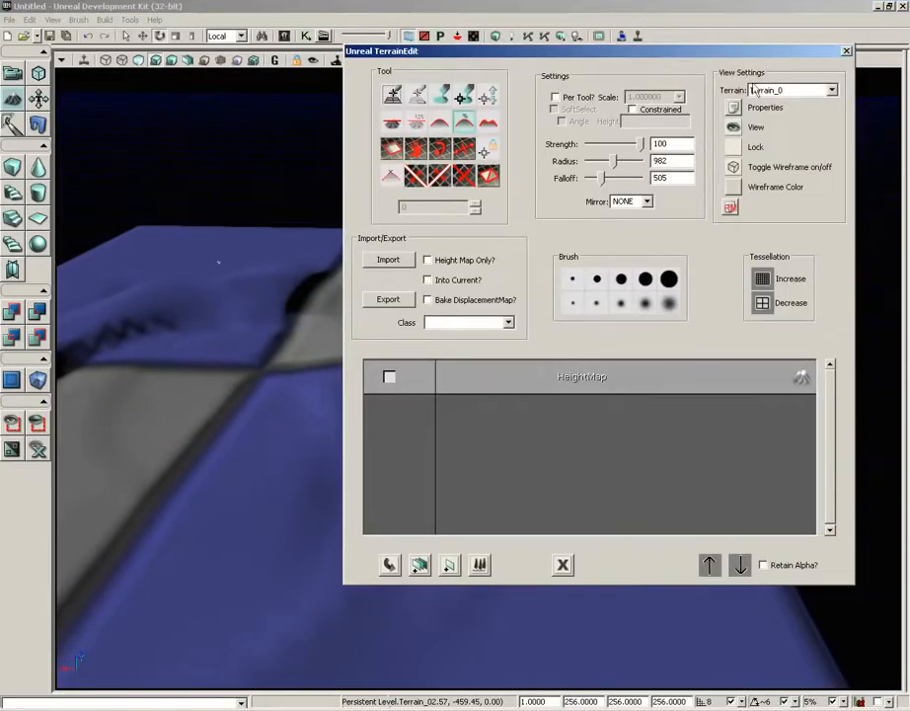
{"action": "left_click", "coordinate": [736, 173]}
{"action": "right_click_drag", "start_coordinate": [268, 427], "coordinate": [296, 383]}
{"action": "mouse_move", "coordinate": [296, 383]}
{"action": "middle_mouse_down"}
{"action": "mouse_move", "coordinate": [252, 353]}
{"action": "mouse_move", "coordinate": [243, 69]}
{"action": "middle_mouse_up"}
{"action": "left_click_drag", "start_coordinate": [463, 51], "coordinate": [784, 102]}
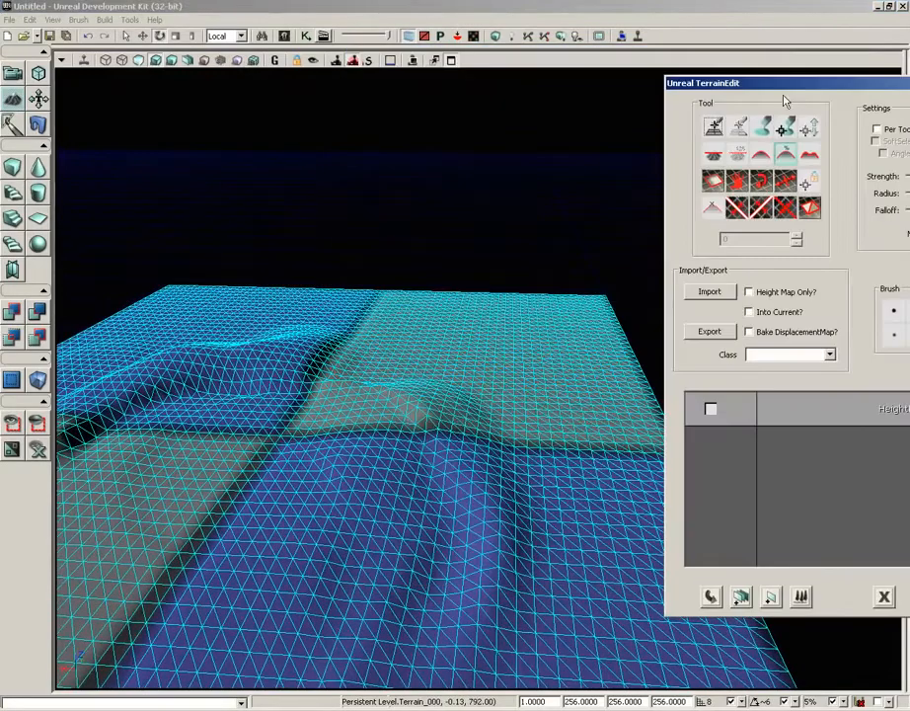
{"action": "left_click", "coordinate": [513, 356]}
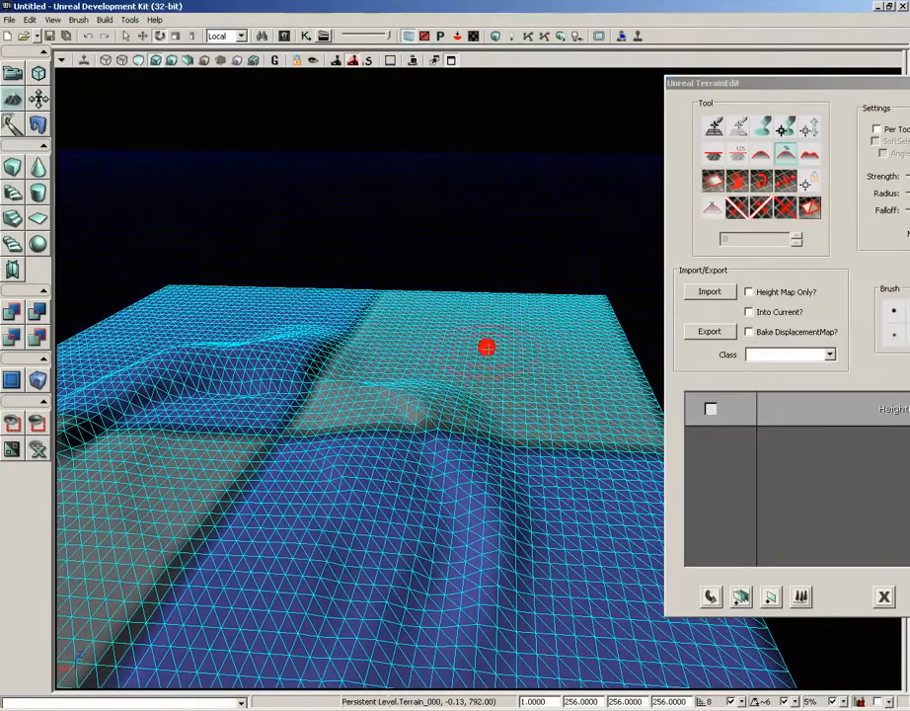
- Inspect the terrain's wireframe colour choices and leave the colour as it is
{"action": "left_click_drag", "start_coordinate": [800, 94], "coordinate": [647, 99]}
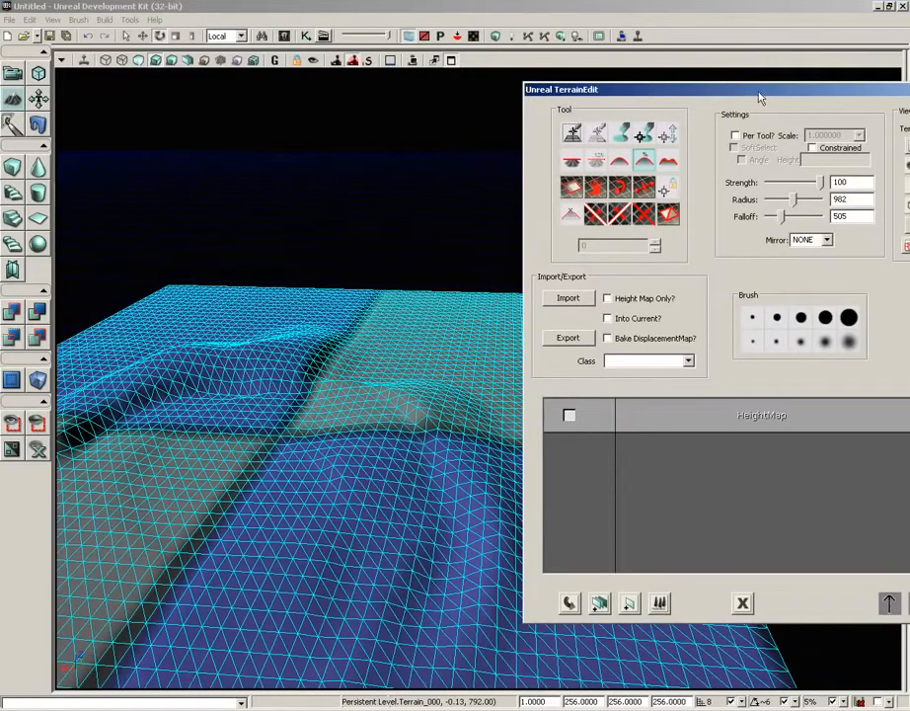
{"action": "left_click_drag", "start_coordinate": [760, 97], "coordinate": [641, 97]}
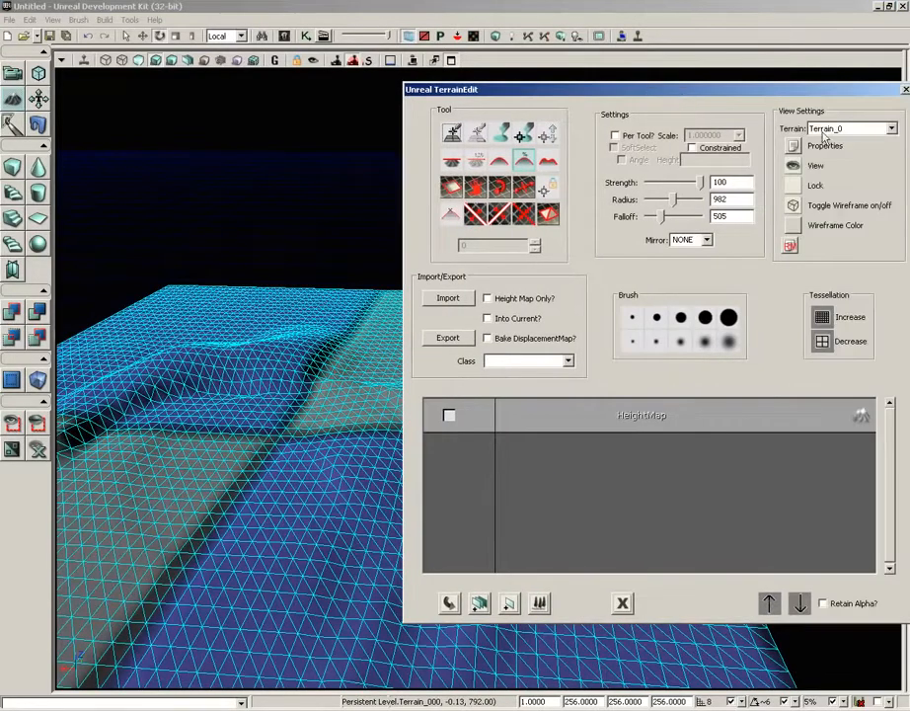
{"action": "left_click", "coordinate": [794, 227]}
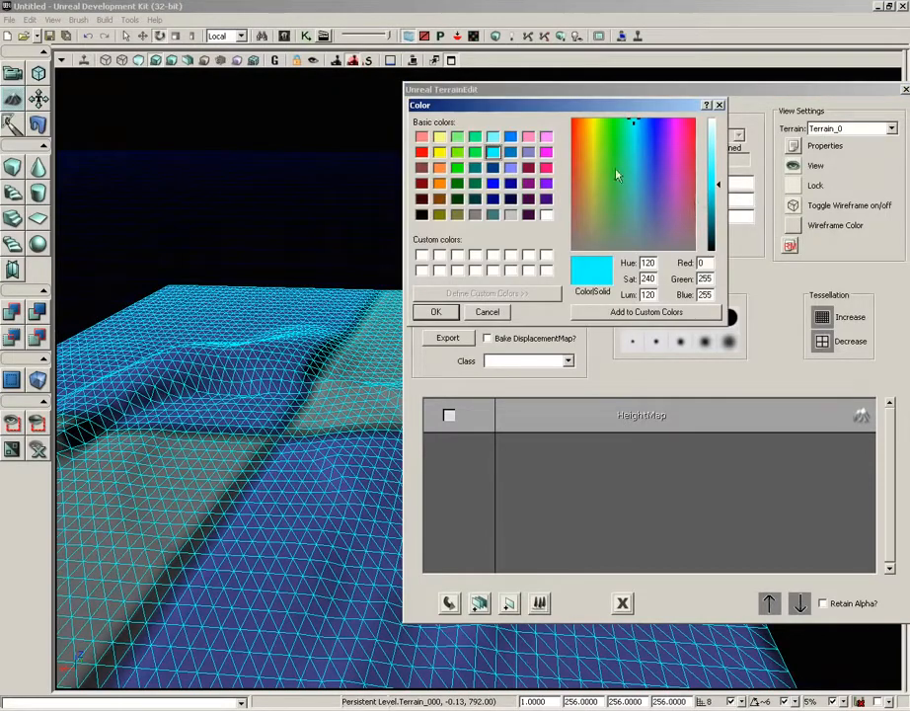
{"action": "left_click", "coordinate": [719, 105]}
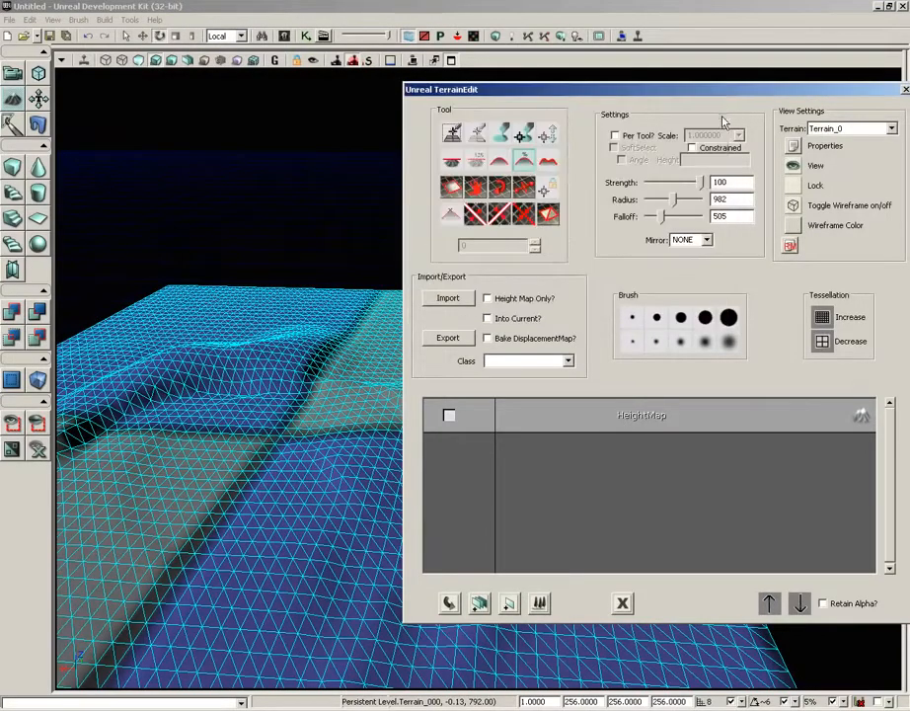
- Turn off the terrain's wireframe display and look over the shaded hills
{"action": "left_click_drag", "start_coordinate": [762, 89], "coordinate": [739, 89]}
{"action": "left_click", "coordinate": [770, 205]}
{"action": "left_click", "coordinate": [279, 397]}
{"action": "left_click_drag", "start_coordinate": [279, 397], "coordinate": [253, 70]}
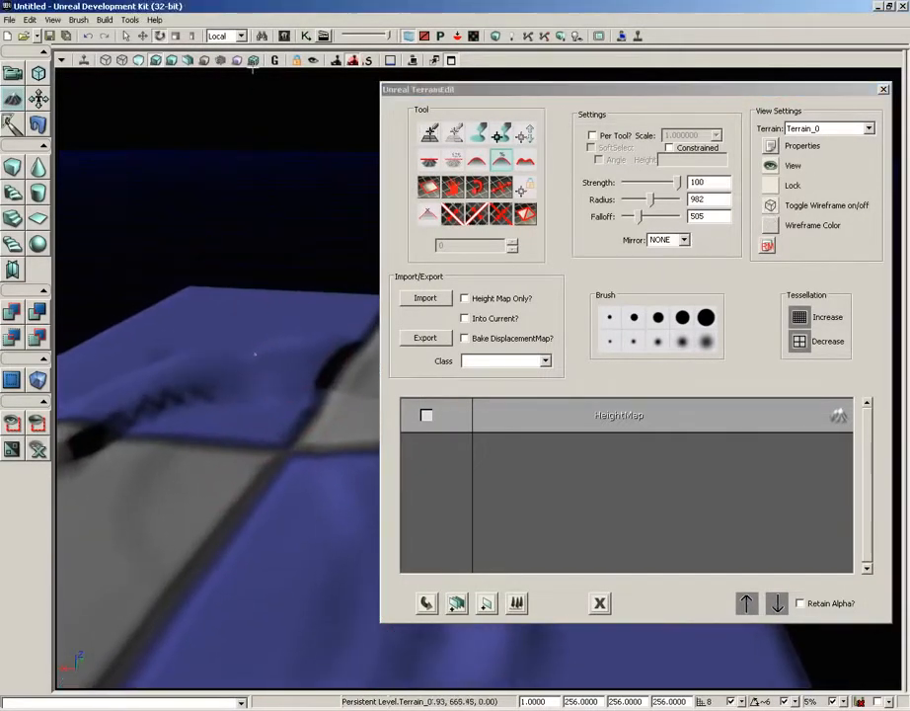
{"action": "left_click_drag", "start_coordinate": [291, 403], "coordinate": [271, 685]}
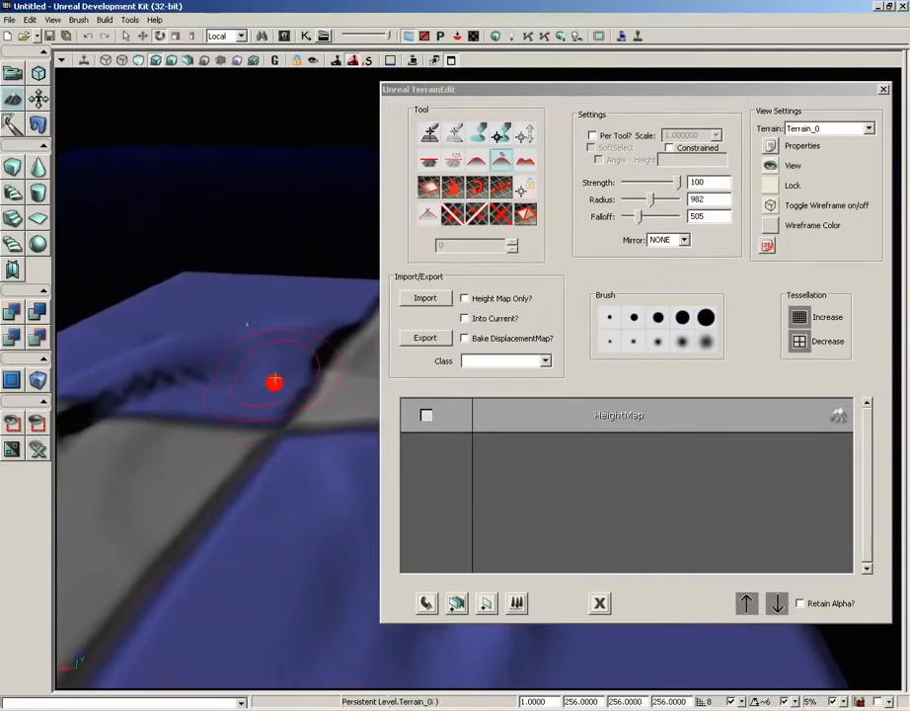
{"action": "left_click_drag", "start_coordinate": [285, 395], "coordinate": [235, 394]}
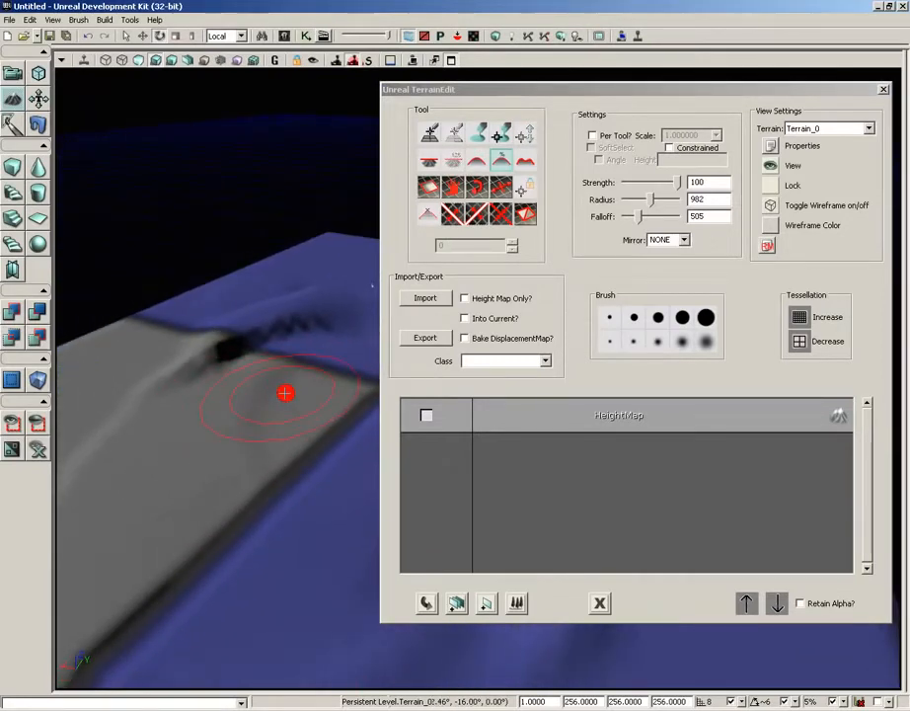
- Review the terrain's tessellation and morphing properties in its Terrain category, leaving them as they are
{"action": "left_click", "coordinate": [772, 148]}
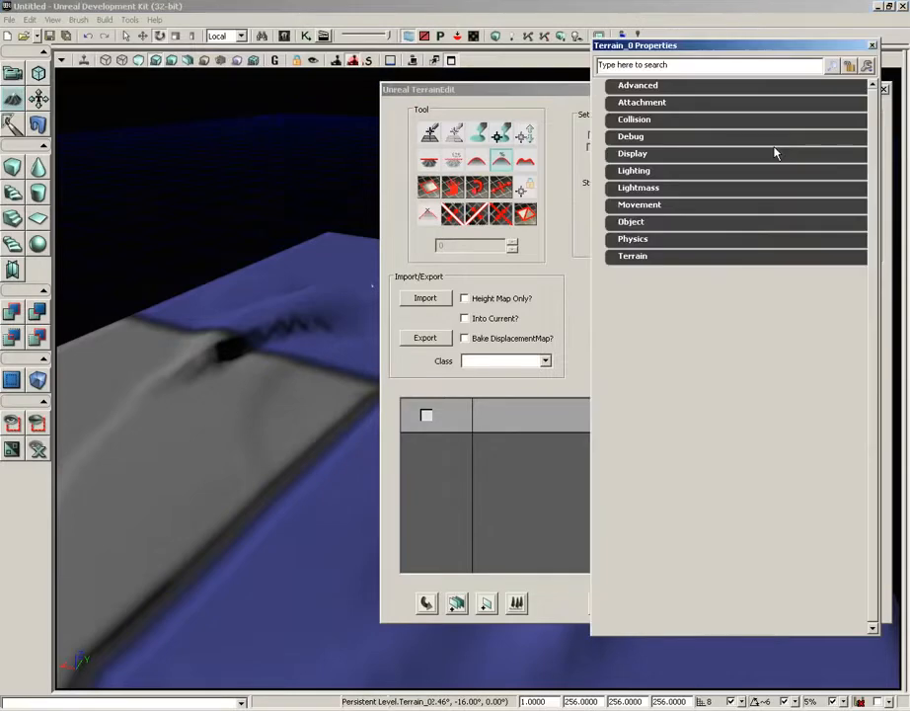
{"action": "left_click", "coordinate": [636, 260]}
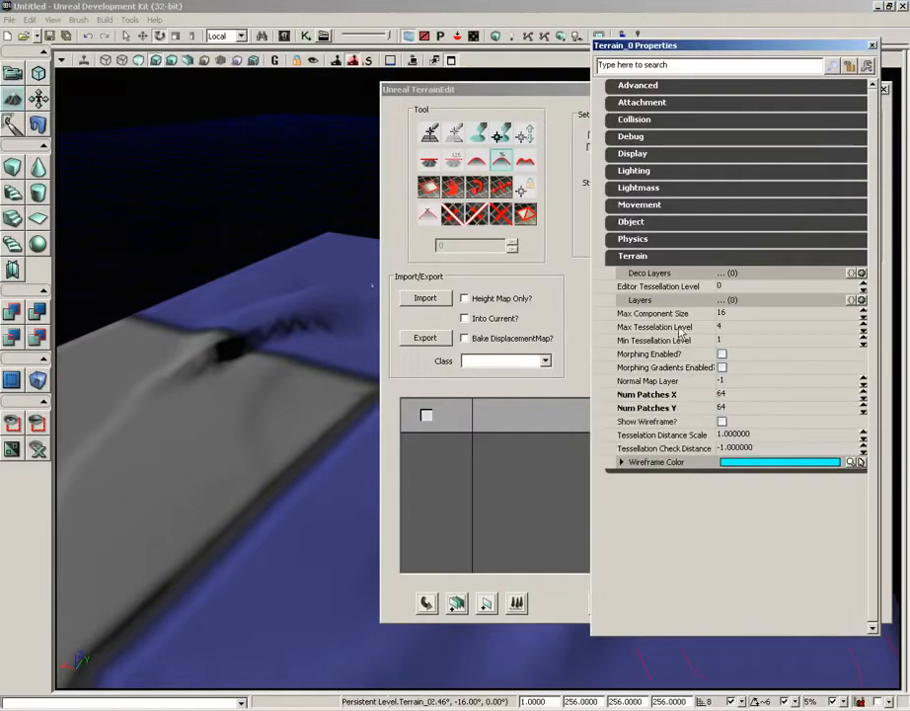
{"action": "mouse_move", "coordinate": [680, 332]}
{"action": "mouse_move", "coordinate": [641, 357]}
{"action": "left_click", "coordinate": [871, 47]}
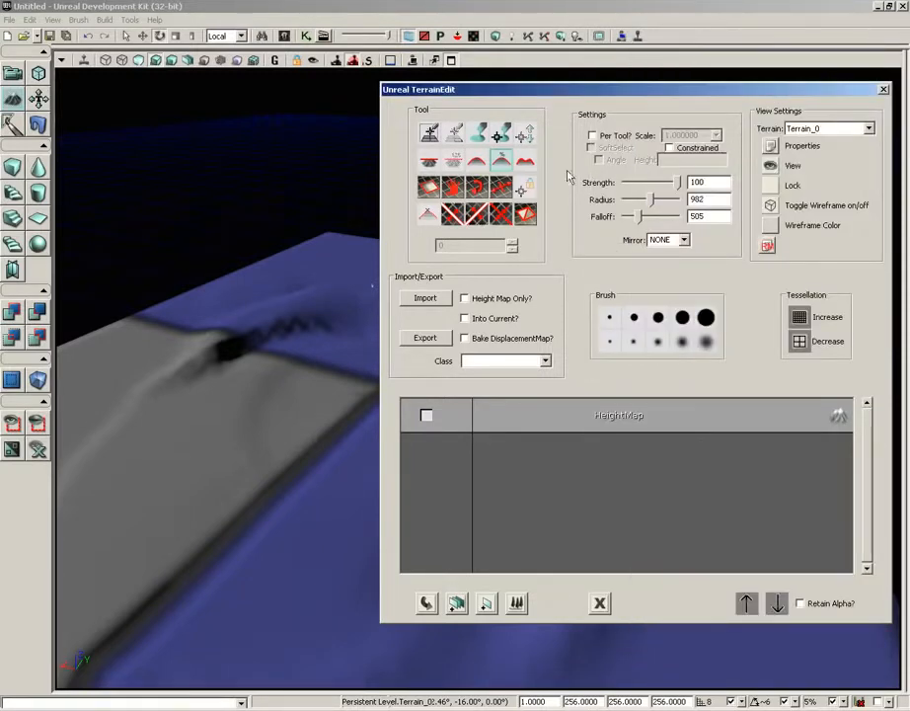
- Raise a tall, steep mountain near the terrain's centre with the Paint tool
{"action": "left_click_drag", "start_coordinate": [309, 355], "coordinate": [309, 334], "text": "ctrl"}
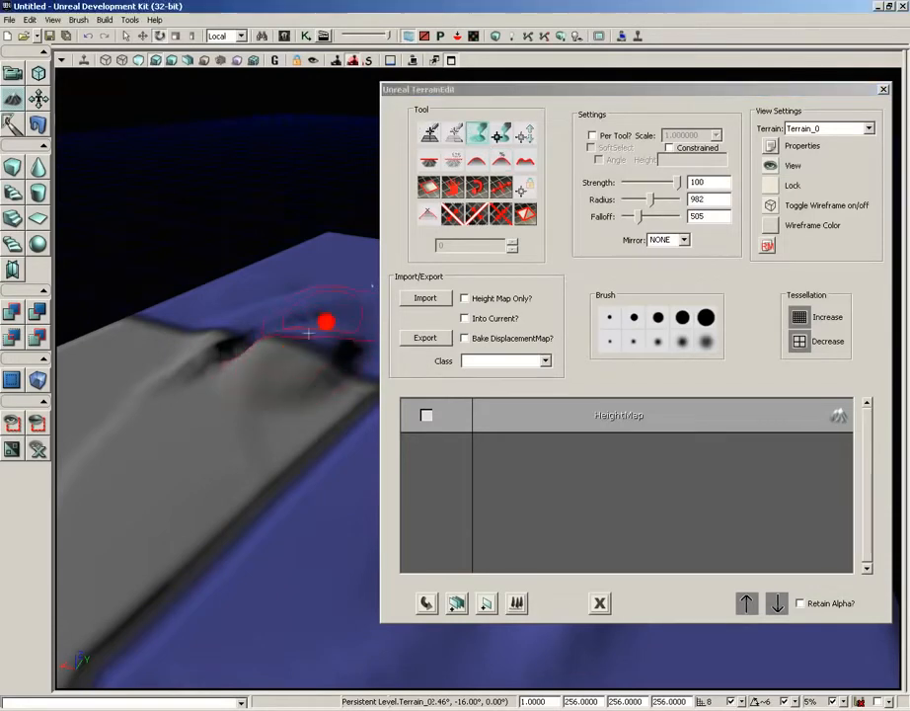
{"action": "left_click", "coordinate": [480, 141]}
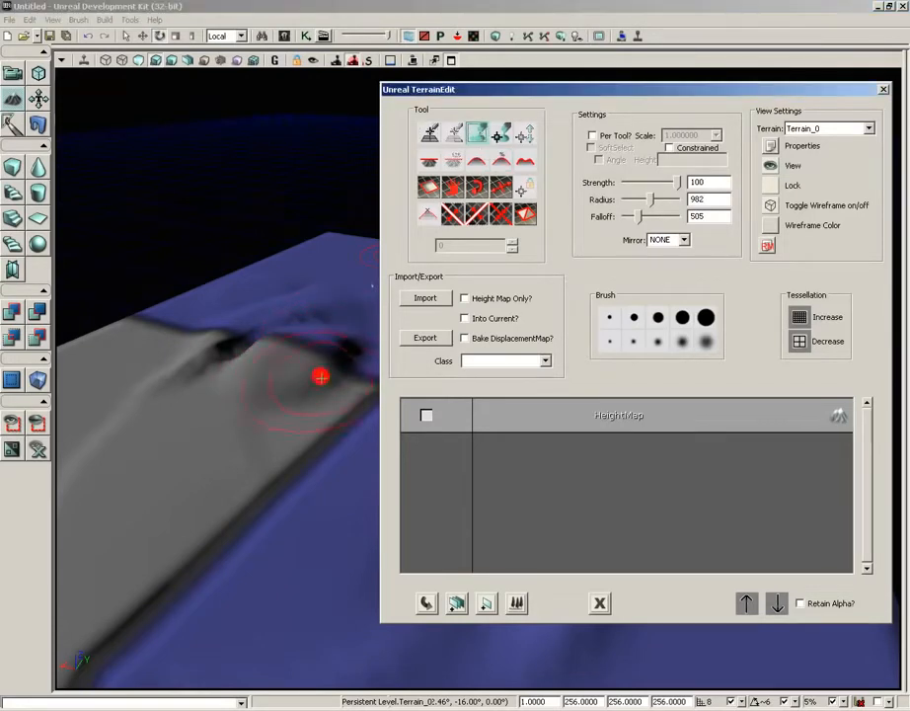
{"action": "mouse_move", "coordinate": [309, 357]}
{"action": "left_mouse_down", "text": "ctrl"}
{"action": "mouse_move", "coordinate": [223, 392]}
{"action": "mouse_move", "coordinate": [315, 339]}
{"action": "mouse_move", "coordinate": [240, 319]}
{"action": "mouse_move", "coordinate": [245, 329]}
{"action": "mouse_move", "coordinate": [258, 301]}
{"action": "mouse_move", "coordinate": [315, 289]}
{"action": "mouse_move", "coordinate": [289, 309]}
{"action": "mouse_move", "coordinate": [255, 230]}
{"action": "mouse_move", "coordinate": [203, 324]}
{"action": "mouse_move", "coordinate": [187, 422]}
{"action": "mouse_move", "coordinate": [164, 454]}
{"action": "mouse_move", "coordinate": [171, 382]}
{"action": "mouse_move", "coordinate": [144, 374]}
{"action": "mouse_move", "coordinate": [93, 505]}
{"action": "mouse_move", "coordinate": [283, 393]}
{"action": "mouse_move", "coordinate": [301, 419]}
{"action": "mouse_move", "coordinate": [244, 361]}
{"action": "mouse_move", "coordinate": [250, 349]}
{"action": "left_mouse_up", "text": "ctrl"}
{"action": "right_click_drag", "start_coordinate": [250, 350], "coordinate": [297, 269]}
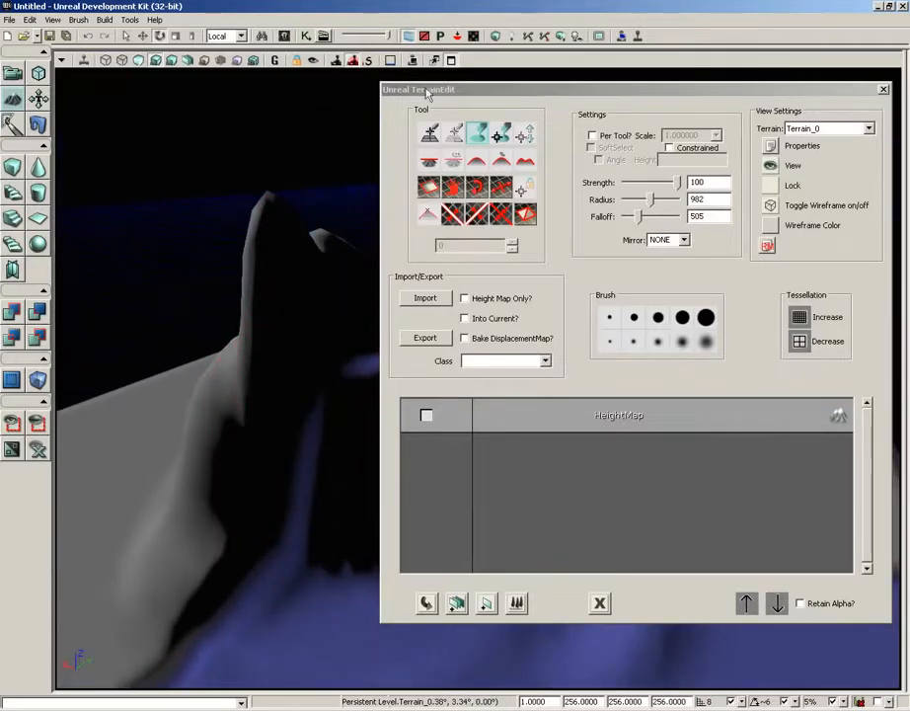
- Change the camera movement speed and examine how the mountain's geometric detail behaves from near and far
{"action": "left_click_drag", "start_coordinate": [426, 93], "coordinate": [512, 116]}
{"action": "left_click", "coordinate": [395, 65]}
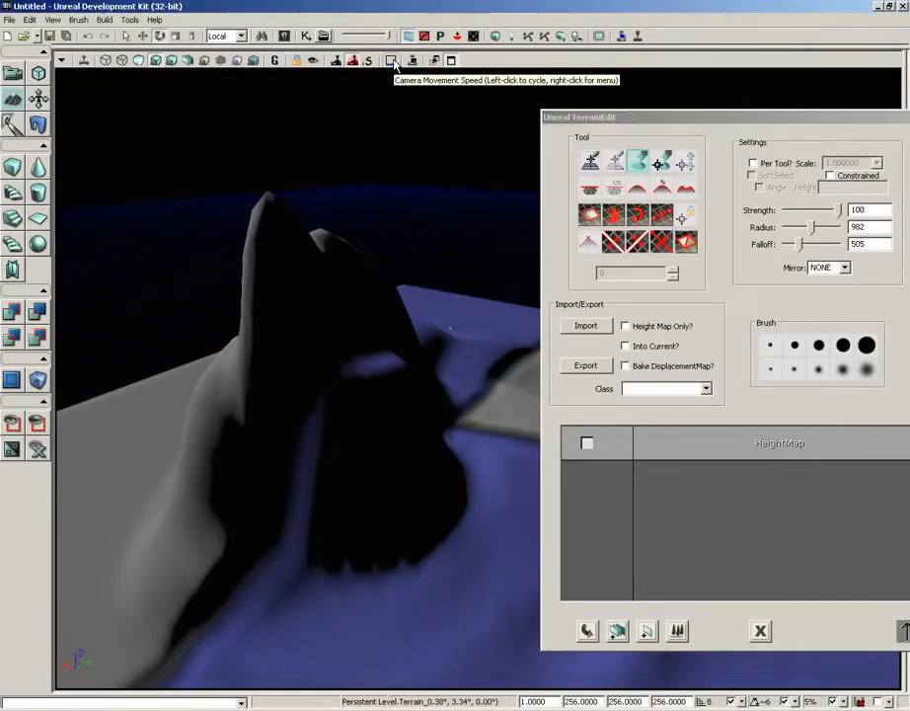
{"action": "right_click_drag", "start_coordinate": [409, 198], "coordinate": [724, 155]}
{"action": "key", "text": "w"}
{"action": "right_click", "coordinate": [391, 207]}
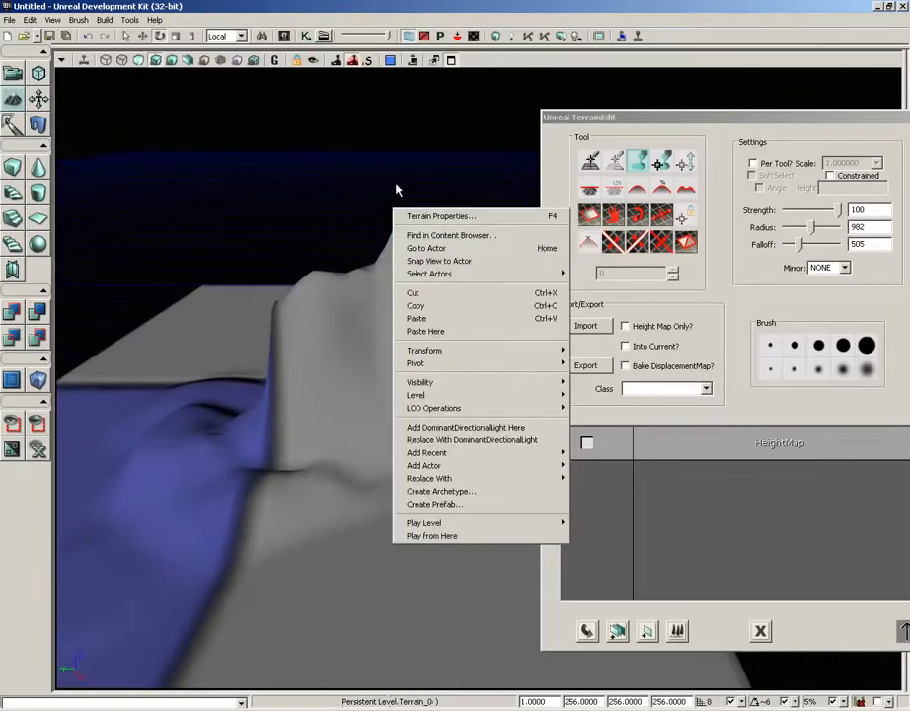
{"action": "right_click_drag", "start_coordinate": [388, 155], "coordinate": [364, 179]}
{"action": "key", "text": "s"}
{"action": "key", "text": "w"}
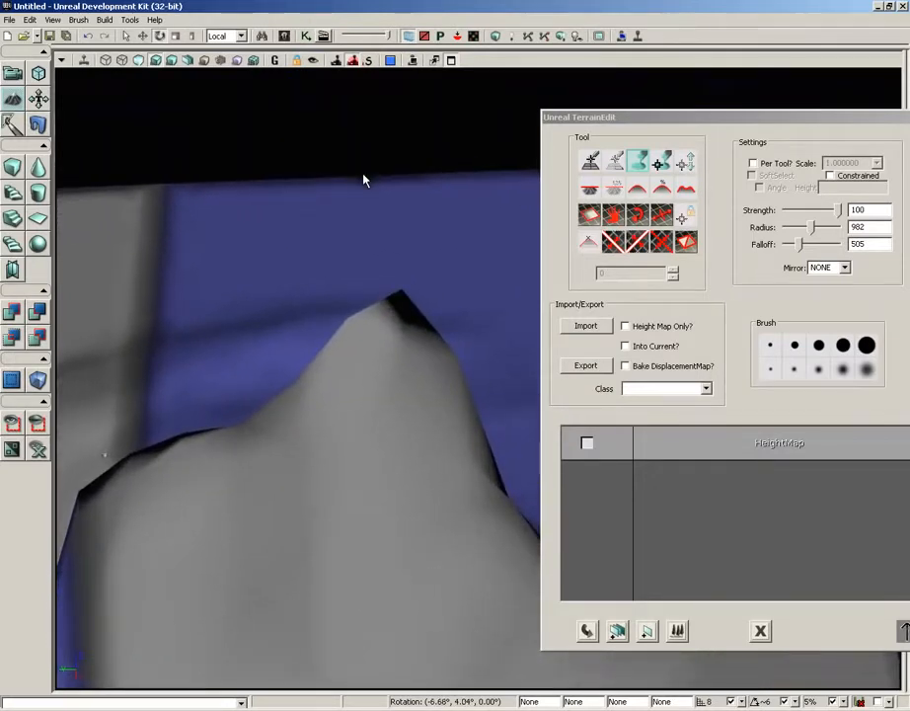
{"action": "key", "text": "s"}
{"action": "key", "text": "w"}
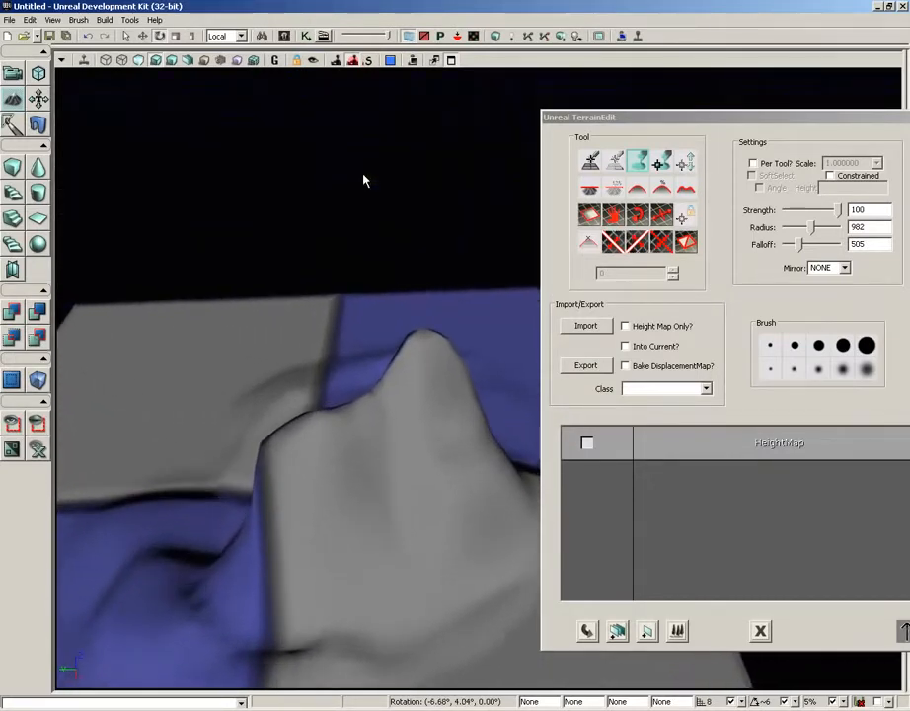
{"action": "key", "text": "s"}
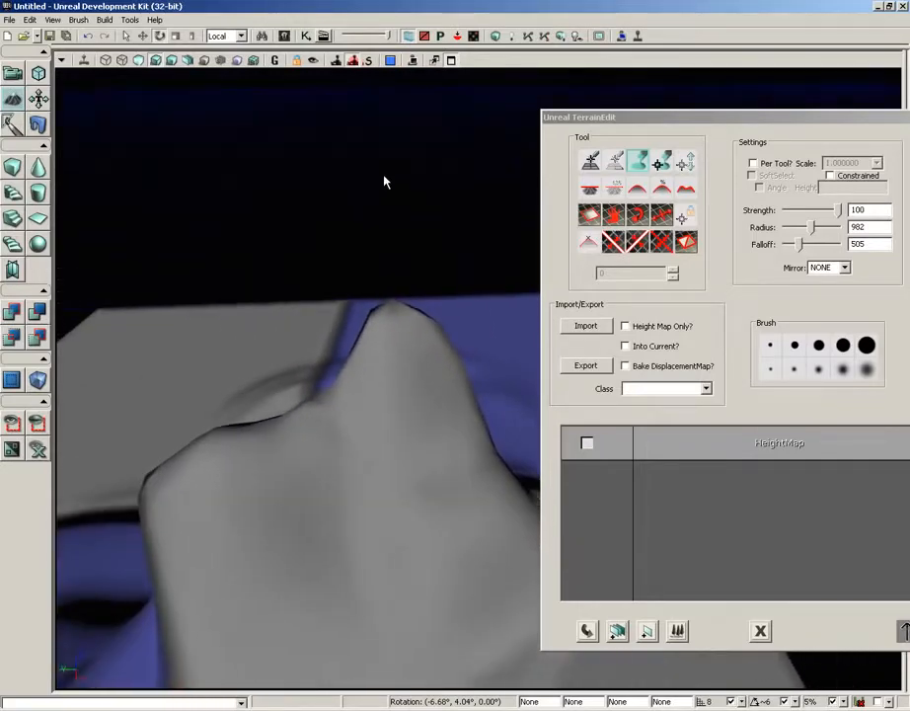
{"action": "right_click_drag", "start_coordinate": [385, 181], "coordinate": [390, 182]}
- Enable morphing in the terrain's Terrain properties
{"action": "left_click_drag", "start_coordinate": [649, 118], "coordinate": [473, 121]}
{"action": "left_click", "coordinate": [756, 176]}
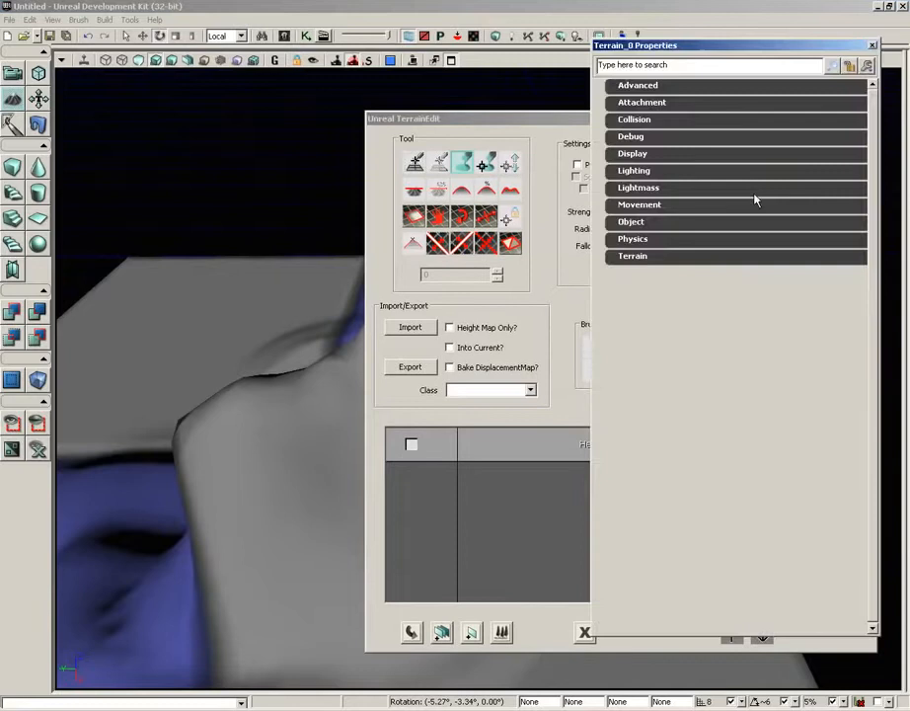
{"action": "left_click", "coordinate": [632, 255]}
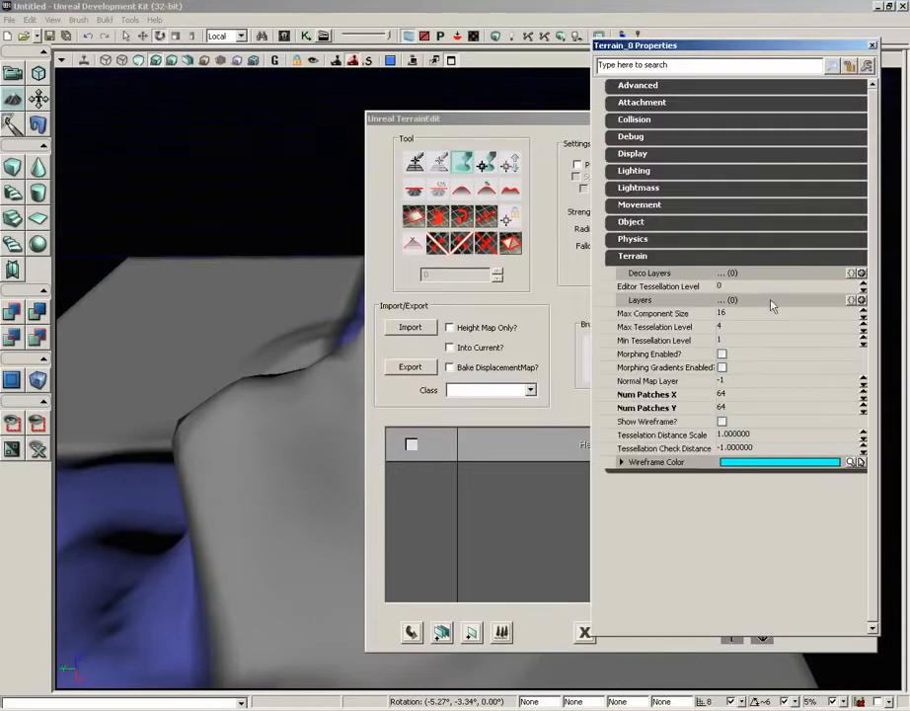
{"action": "left_click", "coordinate": [722, 355]}
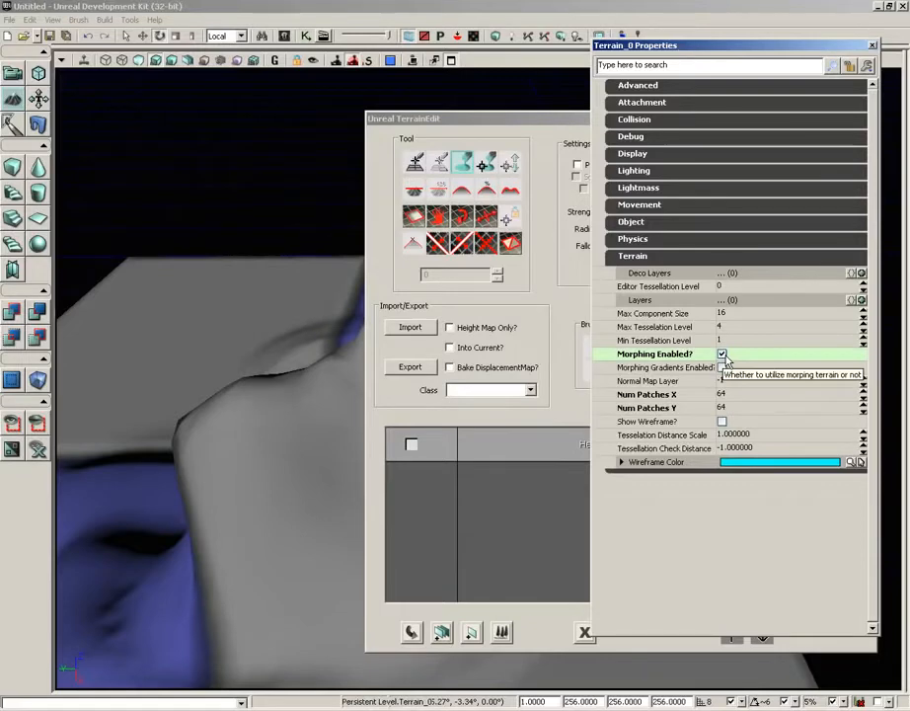
{"action": "left_click", "coordinate": [871, 46]}
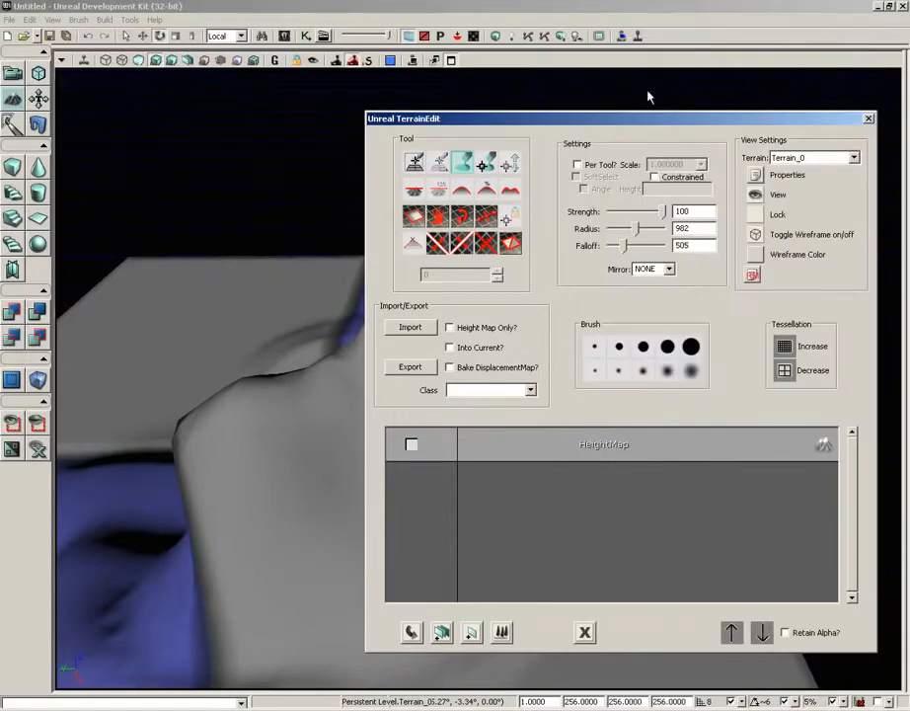
- Leave terrain editing for camera mode and view the whole sculpted terrain from far away
{"action": "left_click_drag", "start_coordinate": [538, 120], "coordinate": [825, 118]}
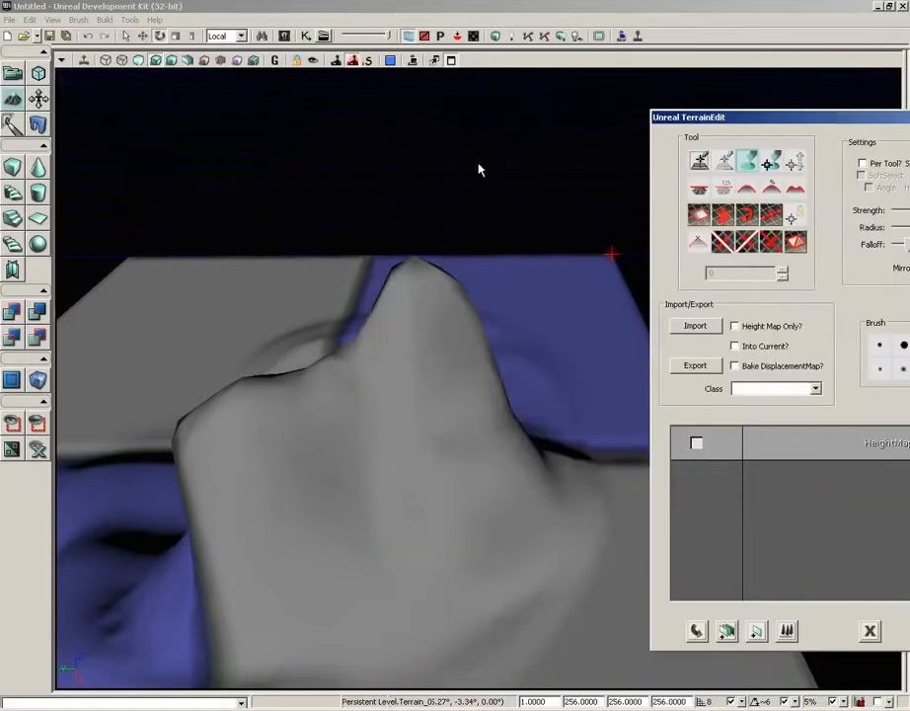
{"action": "left_click", "coordinate": [11, 76]}
{"action": "right_click_drag", "start_coordinate": [453, 164], "coordinate": [427, 149]}
{"action": "scroll", "coordinate": [428, 148], "scroll_direction": "down", "scroll_amount": 5}
{"action": "scroll", "coordinate": [427, 155], "scroll_direction": "down", "scroll_amount": 8}
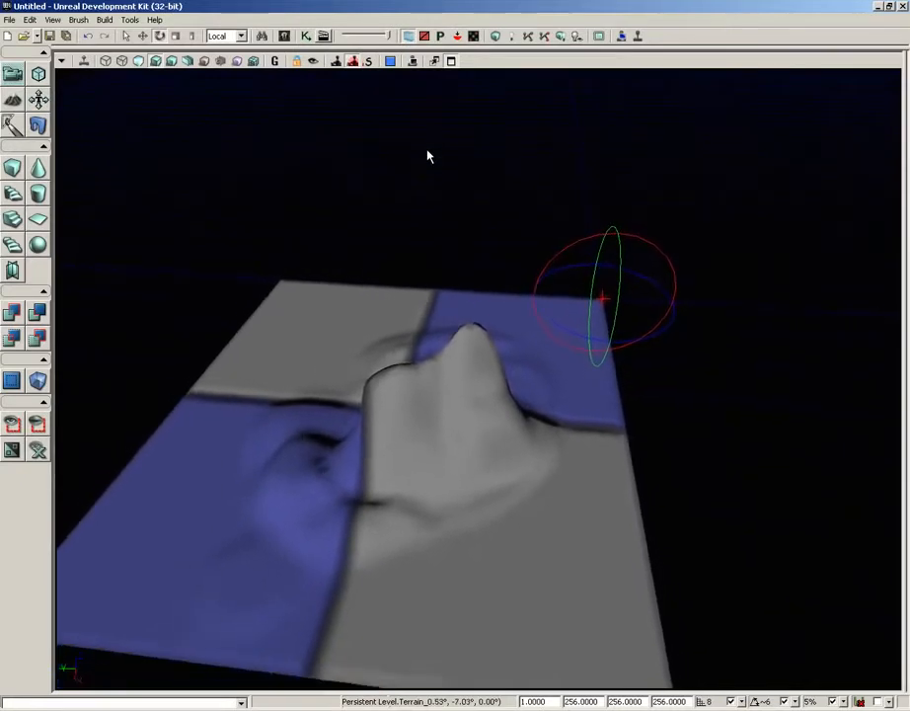
{"action": "scroll", "coordinate": [428, 155], "scroll_direction": "down", "scroll_amount": 8}
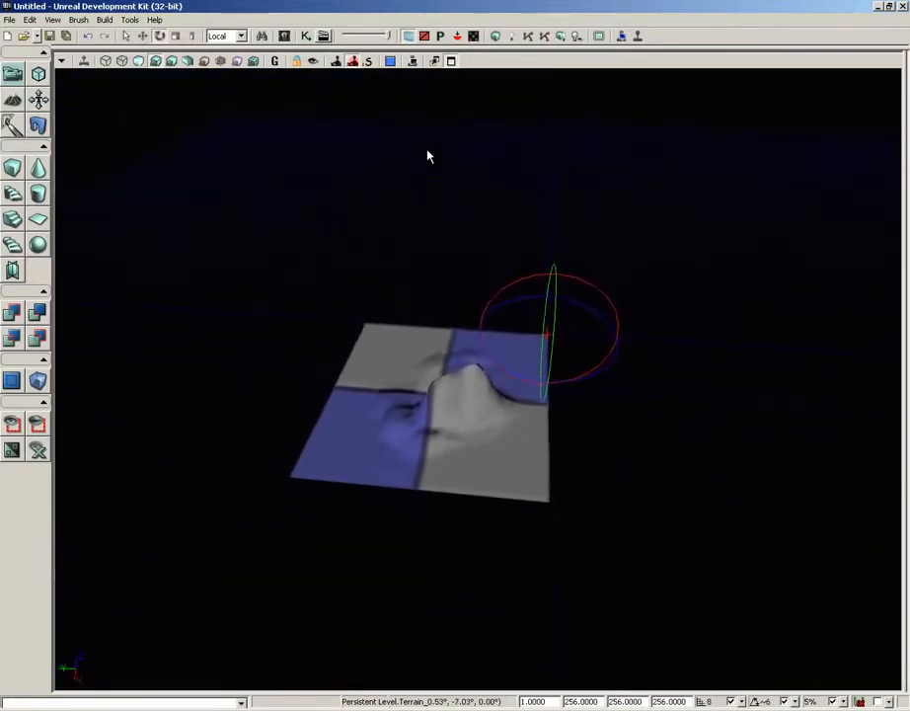
{"action": "scroll", "coordinate": [428, 155], "scroll_direction": "down", "scroll_amount": 4}
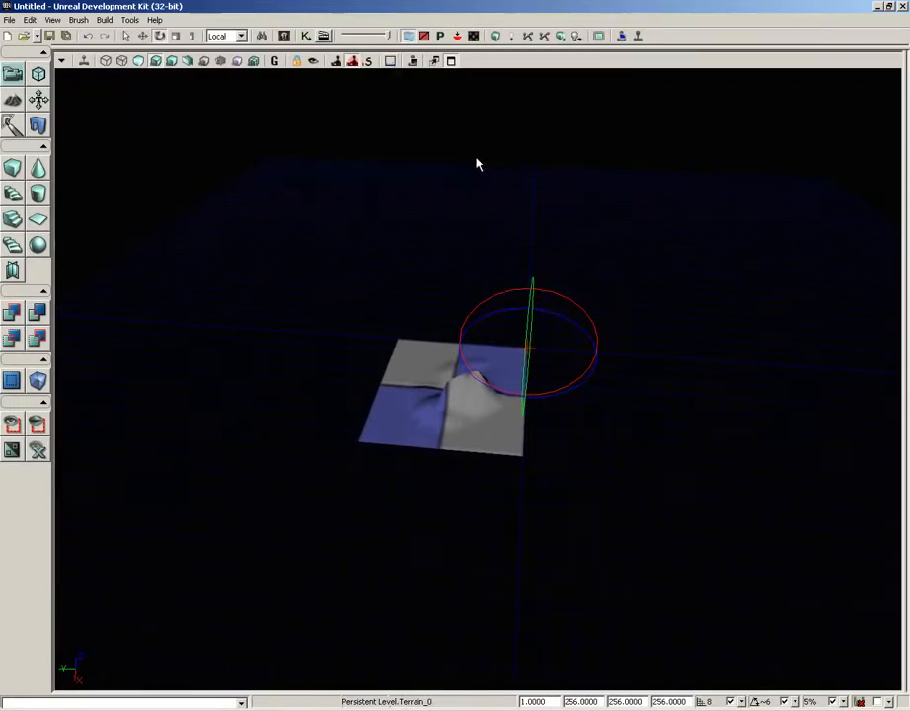
- Examine how the mountain's geometry morphs as the camera gradually approaches it
{"action": "scroll", "coordinate": [467, 202], "scroll_direction": "up", "scroll_amount": 8}
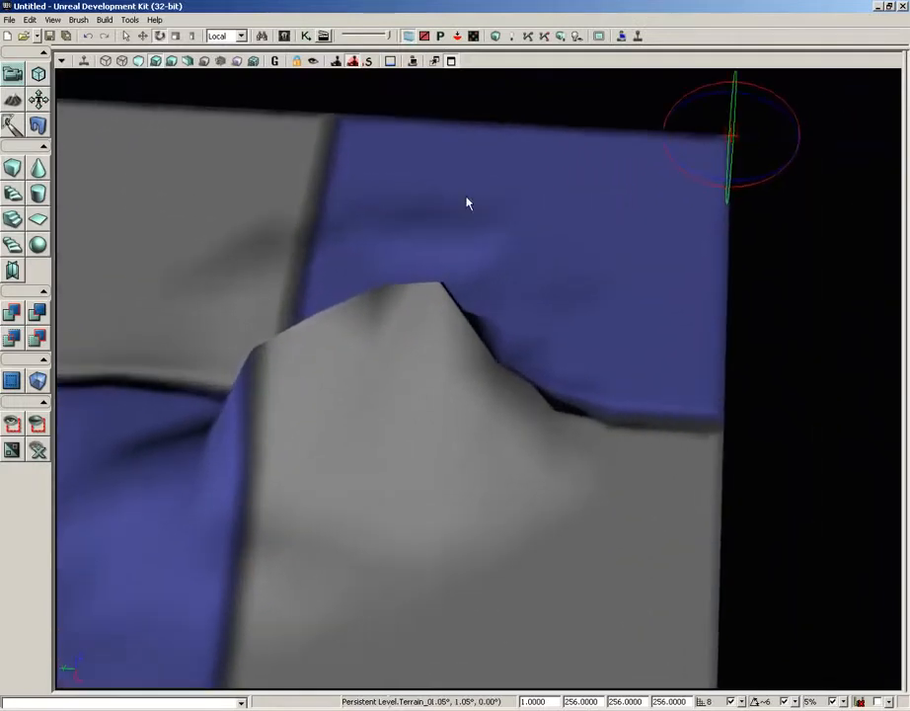
{"action": "right_click_drag", "start_coordinate": [467, 200], "coordinate": [459, 197]}
{"action": "key", "text": "w"}
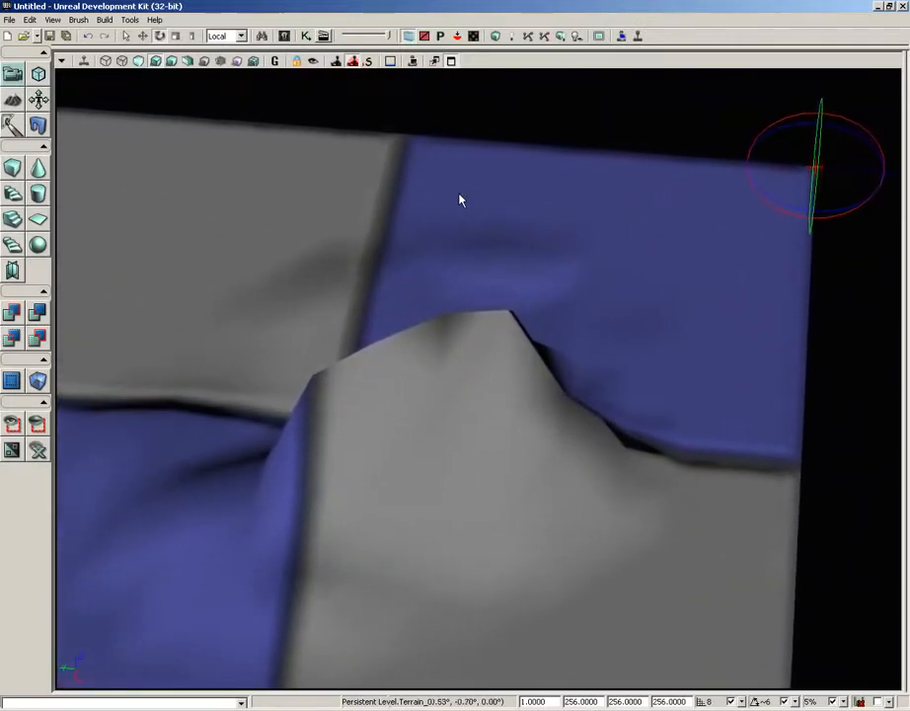
{"action": "key", "text": "w"}
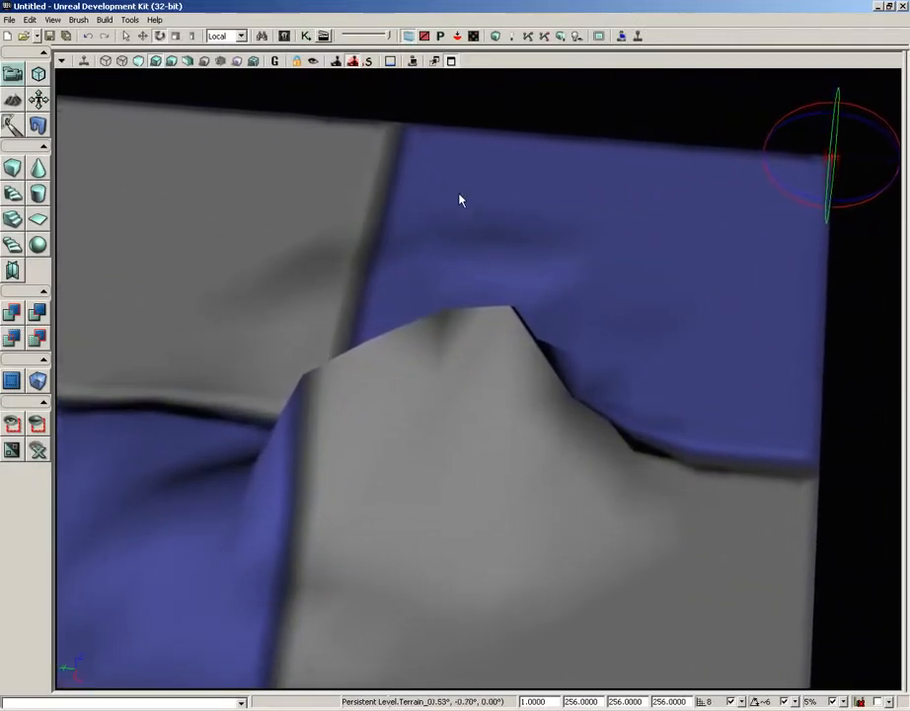
{"action": "key", "text": "w"}
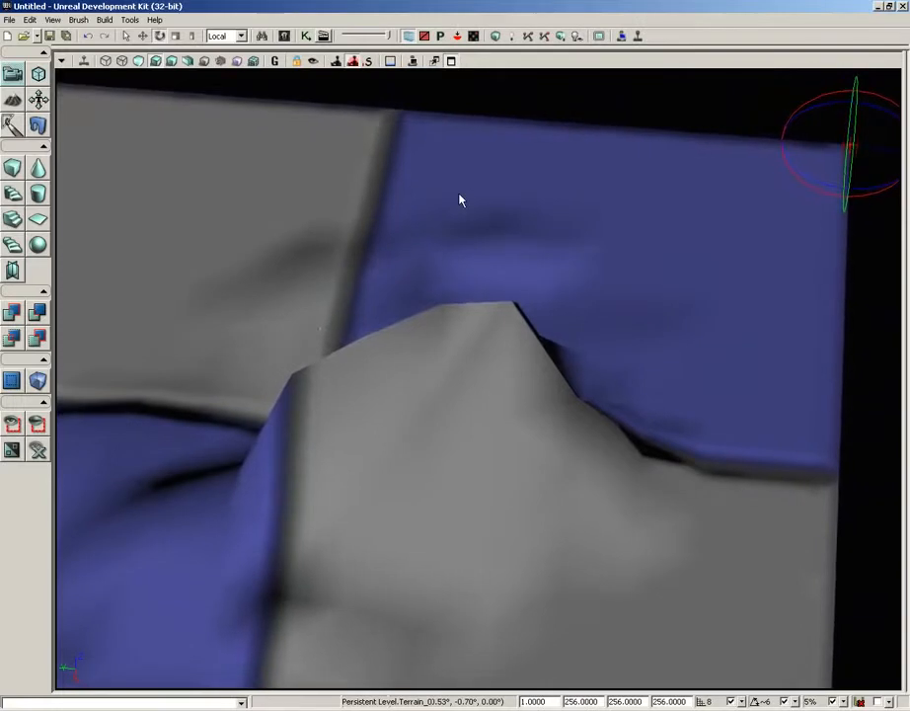
{"action": "key", "text": "w"}
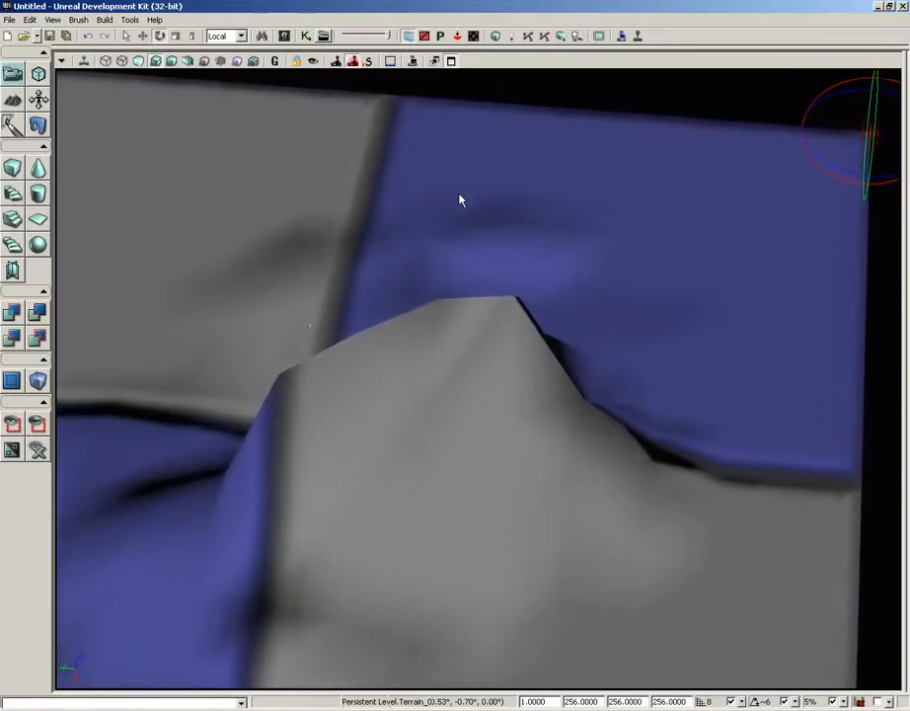
{"action": "key", "text": "w"}
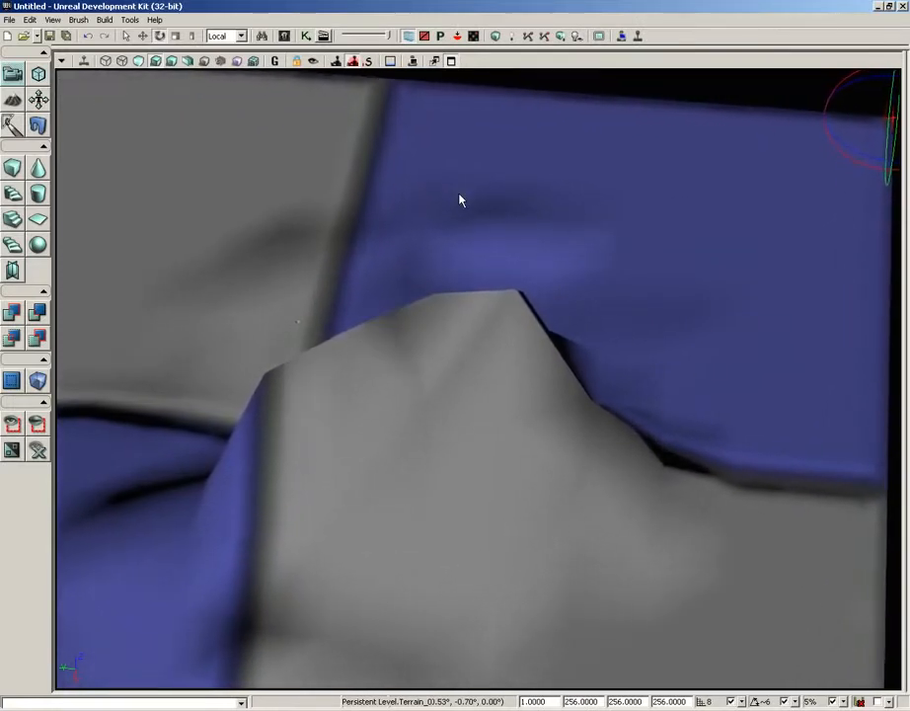
{"action": "right_click_drag", "start_coordinate": [458, 200], "coordinate": [455, 168]}
{"action": "scroll", "coordinate": [458, 190], "scroll_direction": "down", "scroll_amount": 5}
- Change the camera movement speed and examine the morphed mountain from different distances and angles
{"action": "left_click", "coordinate": [390, 61]}
{"action": "key", "text": "w"}
{"action": "scroll", "coordinate": [456, 166], "scroll_direction": "down", "scroll_amount": 10}
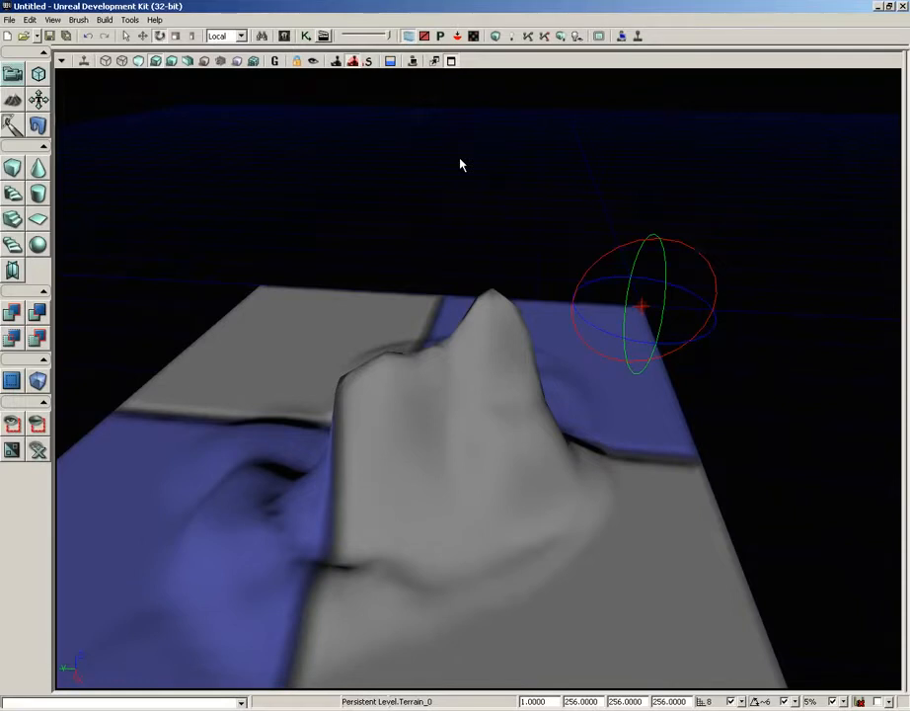
{"action": "left_click_drag", "start_coordinate": [460, 165], "coordinate": [427, 70]}
{"action": "right_click_drag", "start_coordinate": [477, 286], "coordinate": [508, 436]}
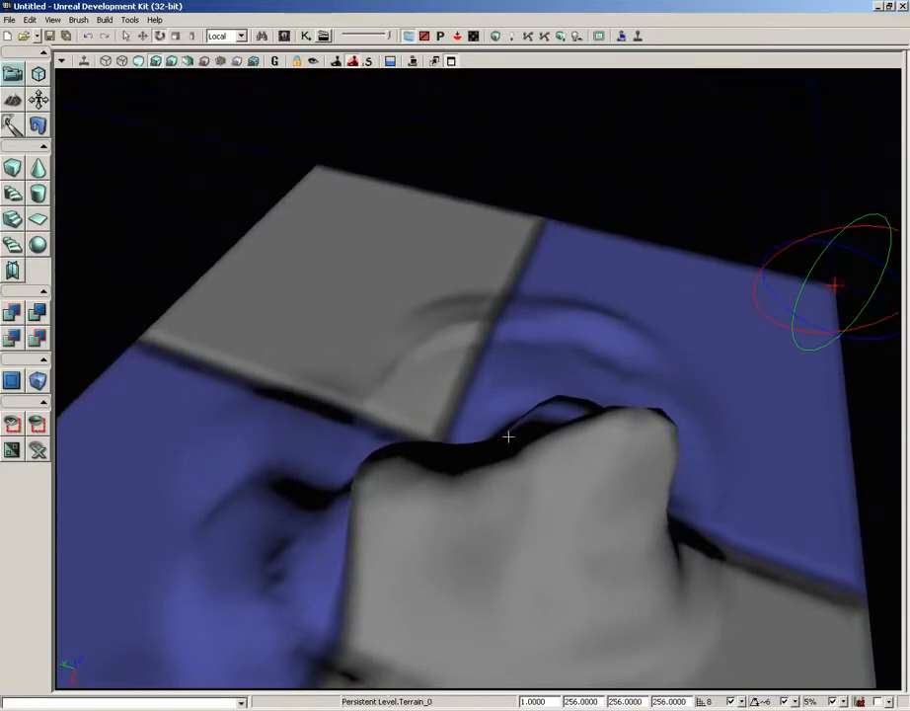
- Fully load the TerrainDemo package folder in the Content Browser
{"action": "left_click", "coordinate": [283, 38]}
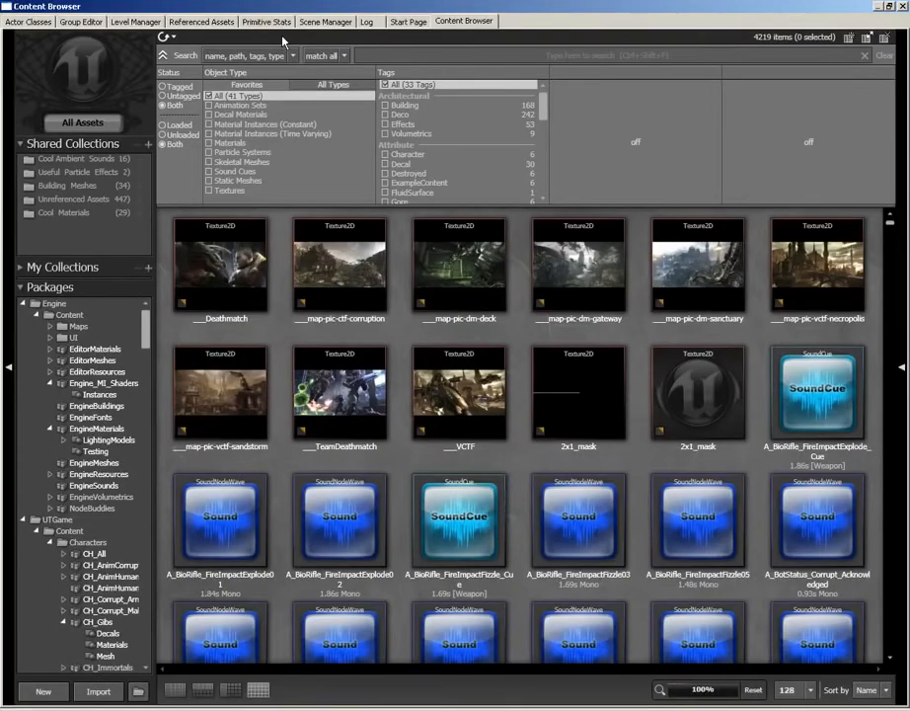
{"action": "left_click_drag", "start_coordinate": [145, 340], "coordinate": [145, 542]}
{"action": "scroll", "coordinate": [129, 511], "scroll_direction": "down", "scroll_amount": 10}
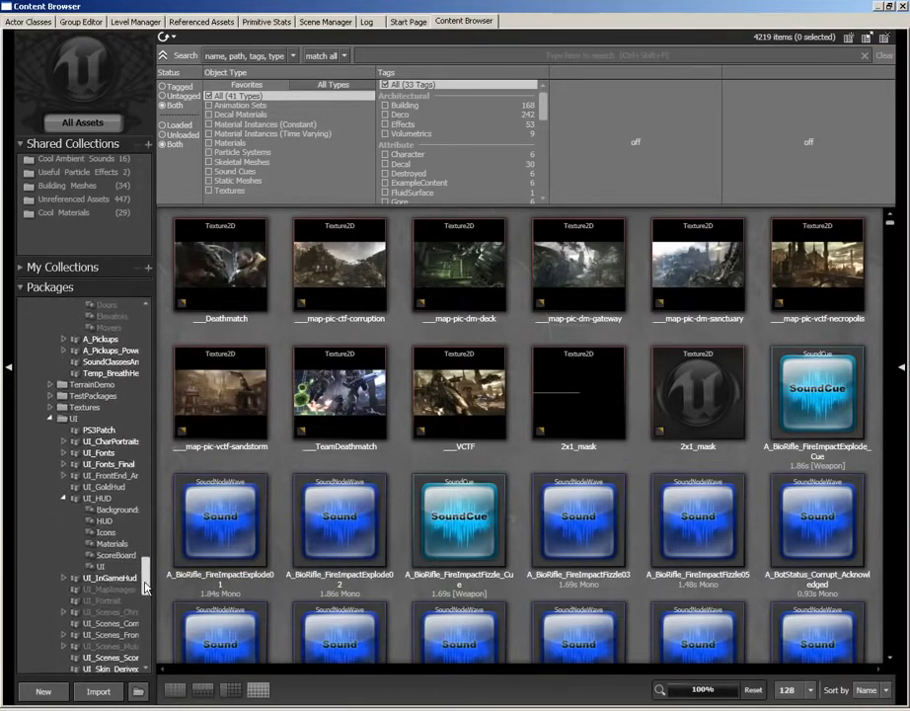
{"action": "left_click", "coordinate": [94, 385]}
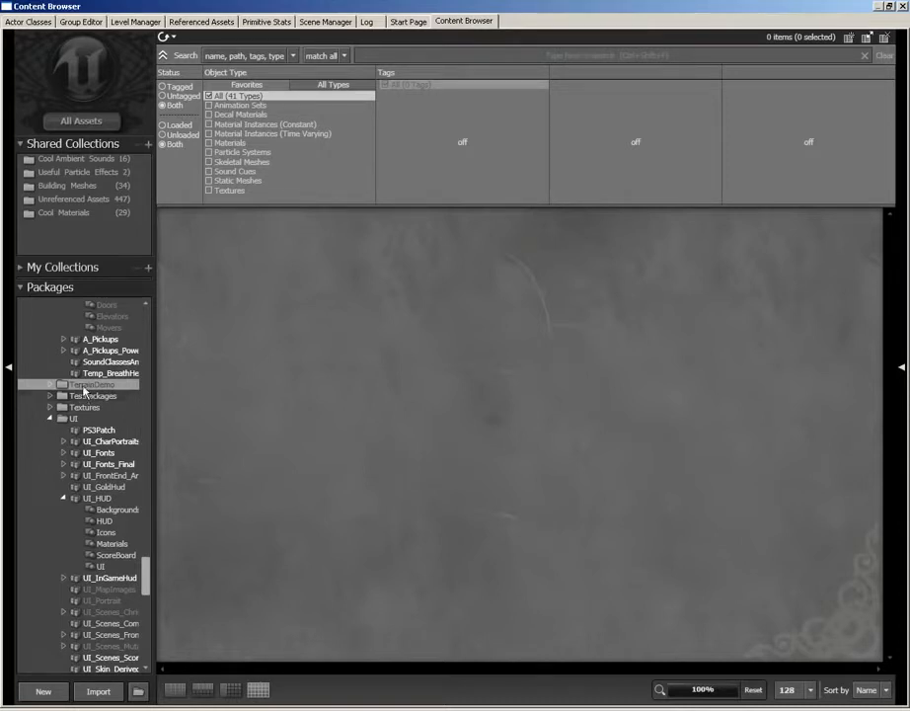
{"action": "right_click", "coordinate": [85, 386]}
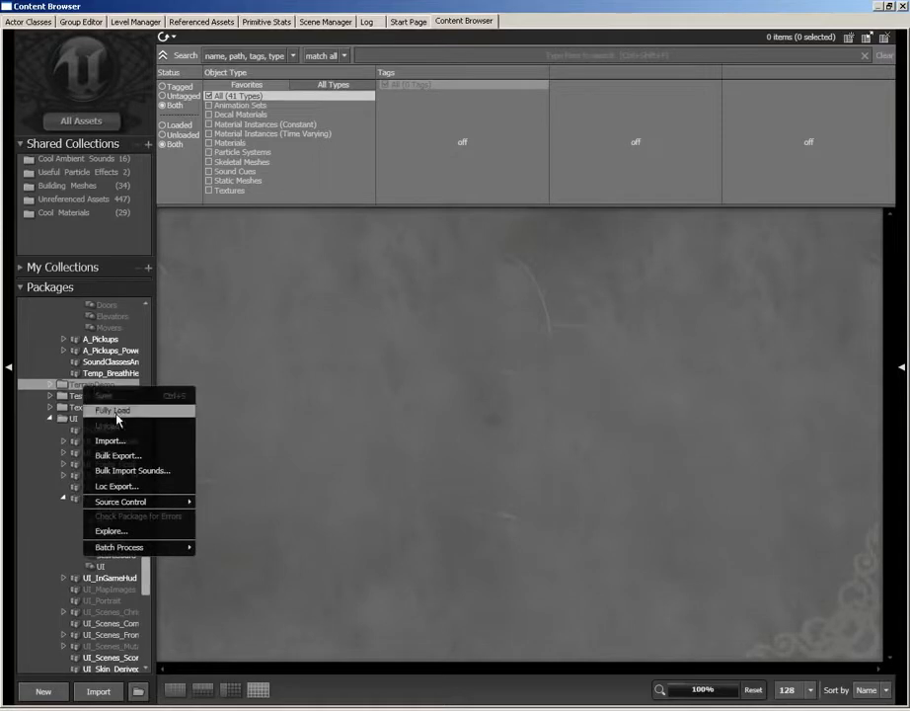
{"action": "left_click", "coordinate": [112, 409]}
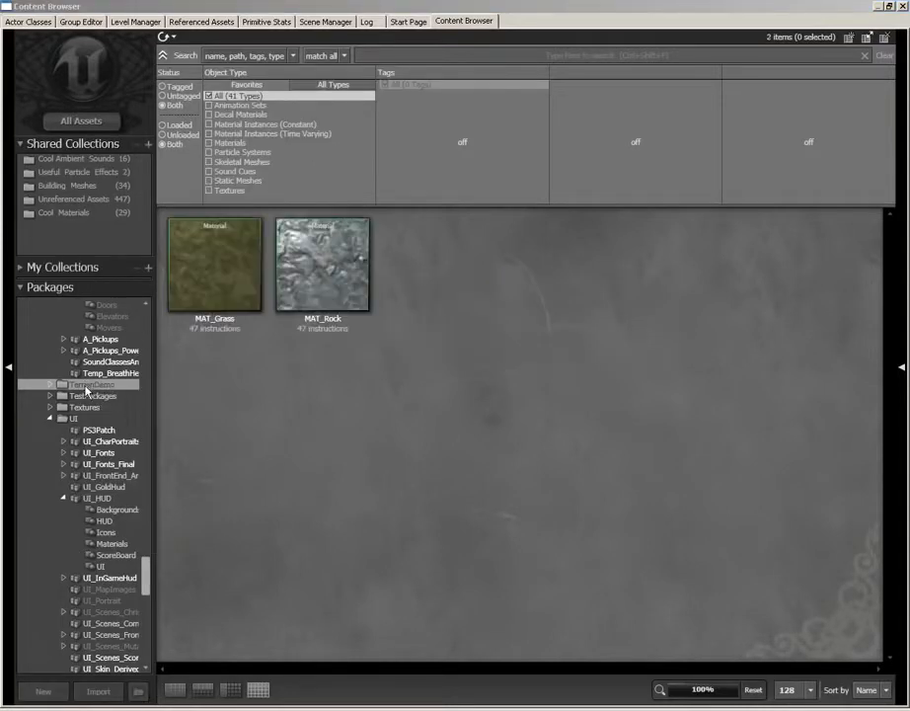
- Examine MAT_Grass in the Material Editor, including its preview, texture samples and constants, and close it
{"action": "mouse_move", "coordinate": [215, 276]}
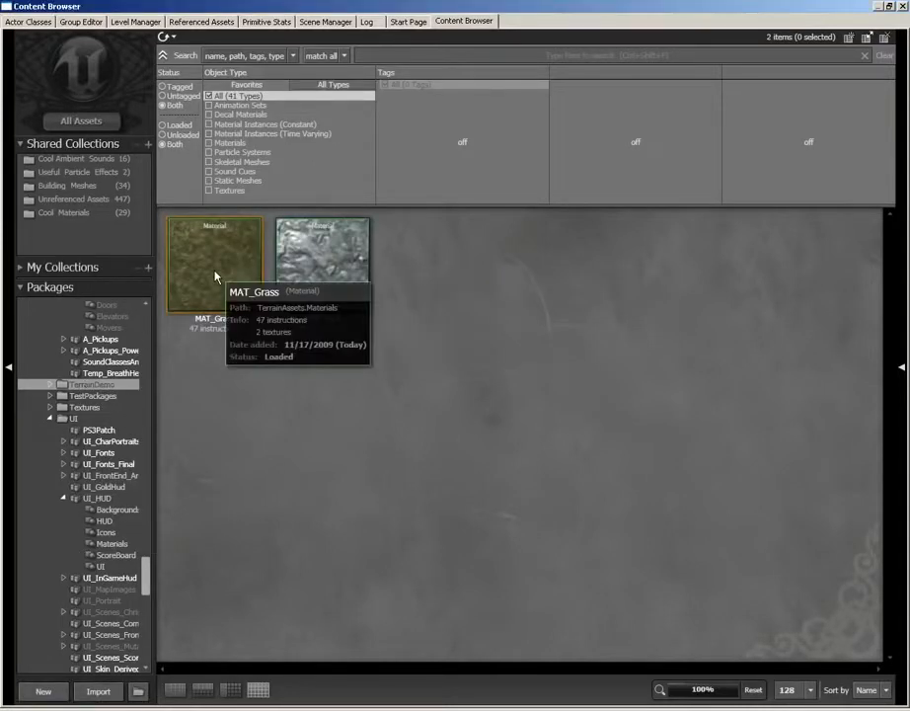
{"action": "mouse_move", "coordinate": [304, 269]}
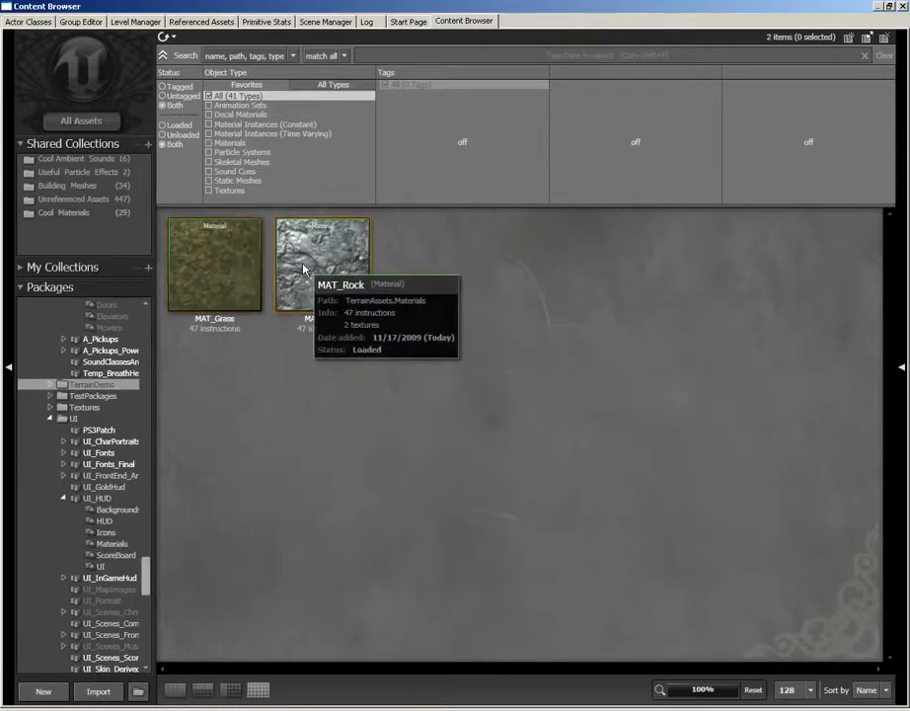
{"action": "left_click", "coordinate": [237, 265]}
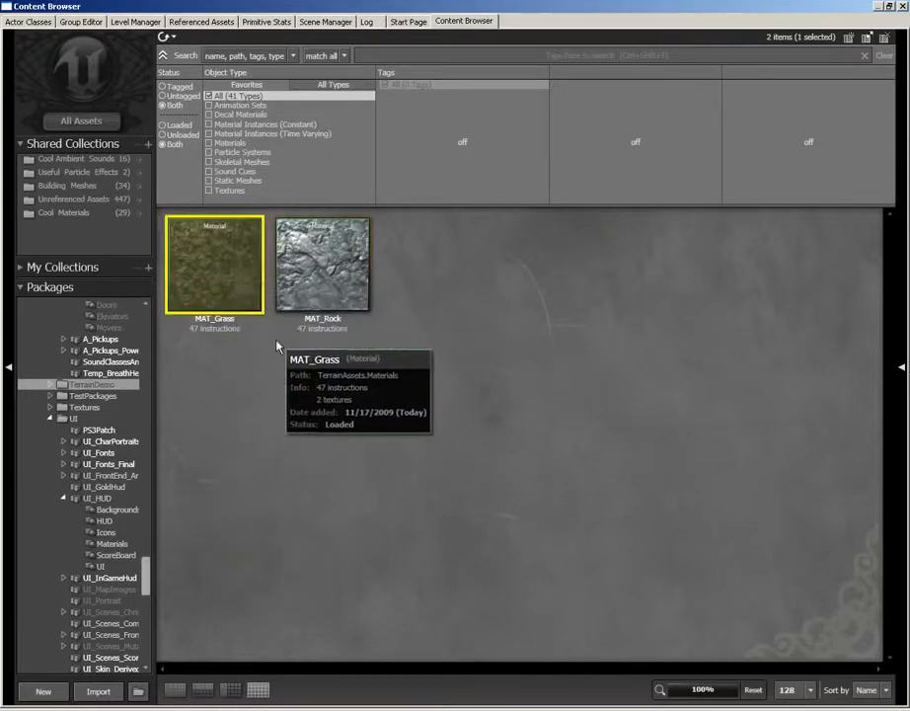
{"action": "double_click", "coordinate": [225, 276]}
{"action": "left_click_drag", "start_coordinate": [671, 298], "coordinate": [664, 368]}
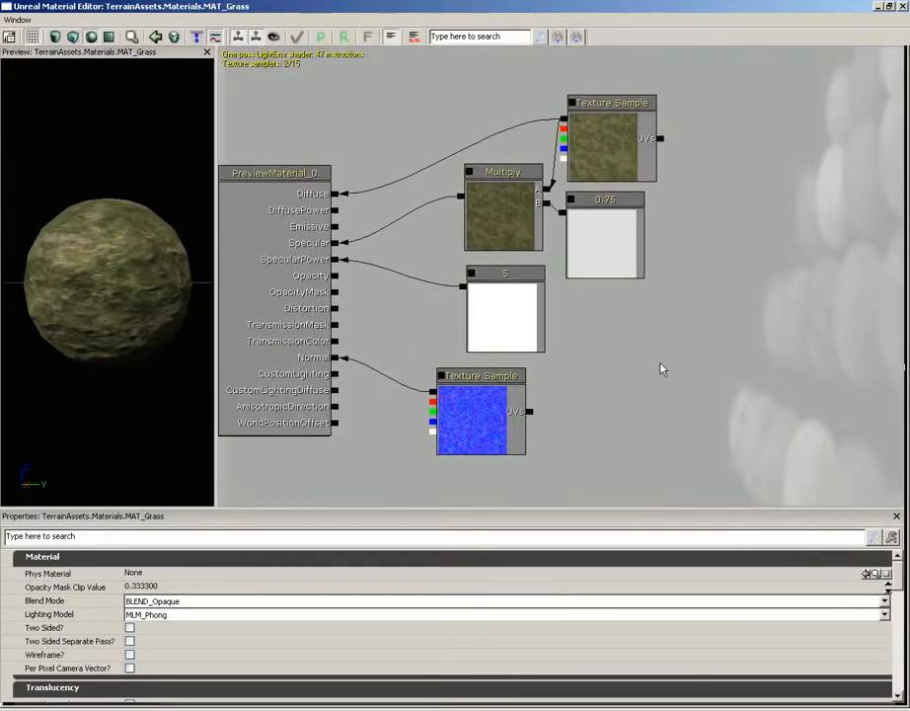
{"action": "left_click_drag", "start_coordinate": [128, 266], "coordinate": [178, 352]}
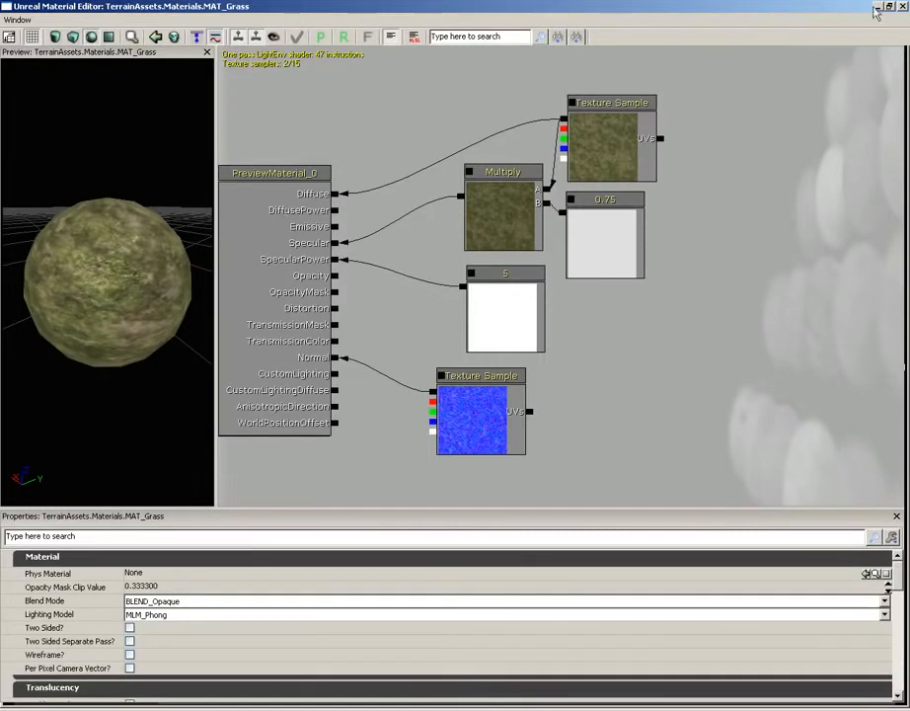
{"action": "left_click", "coordinate": [483, 421]}
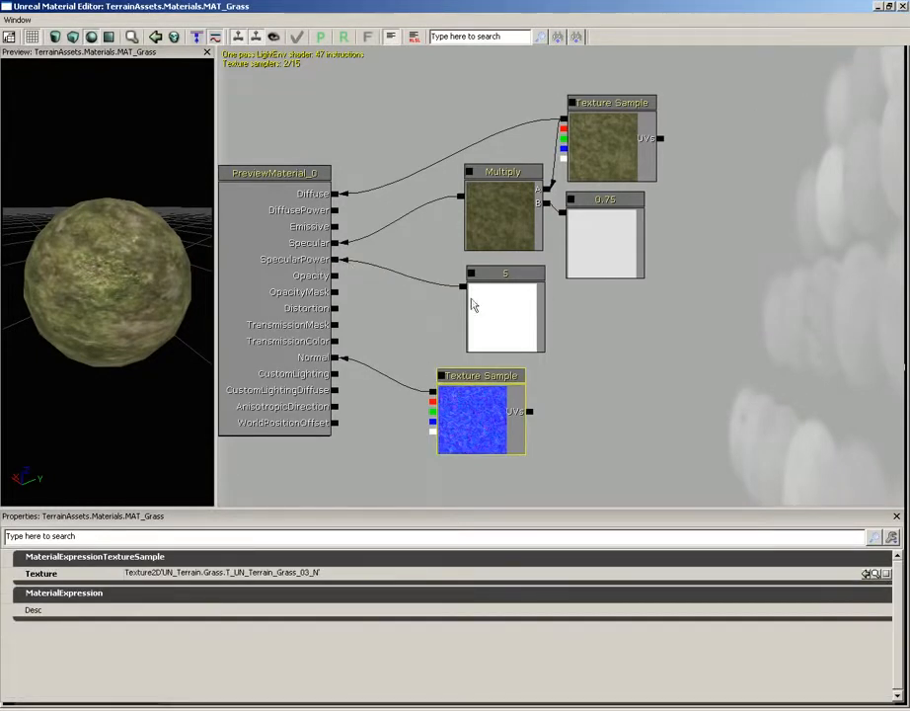
{"action": "left_click", "coordinate": [472, 305]}
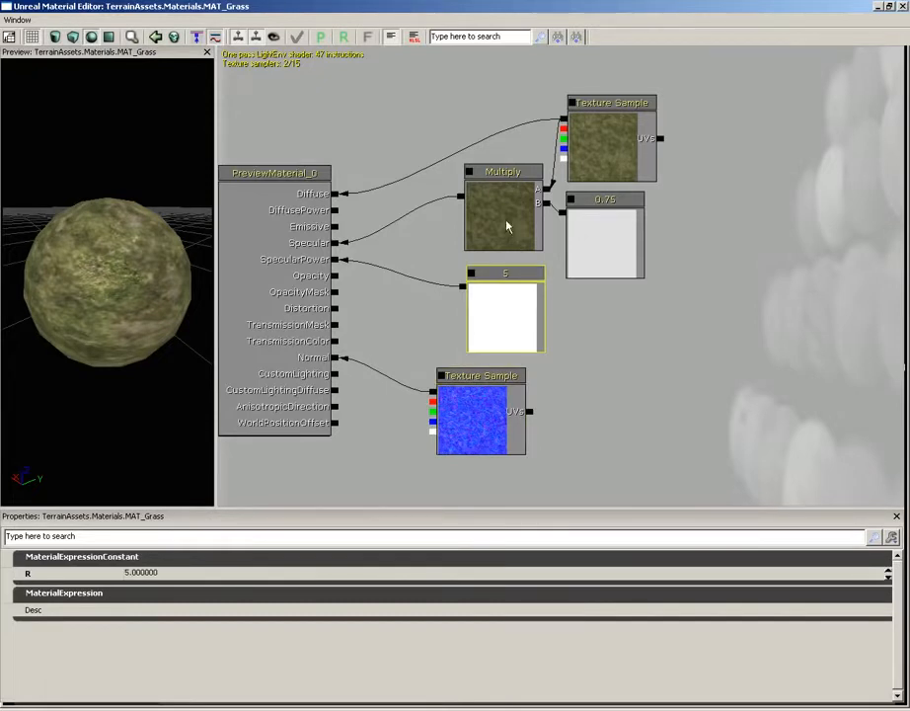
{"action": "left_click", "coordinate": [628, 147]}
{"action": "left_click", "coordinate": [616, 242]}
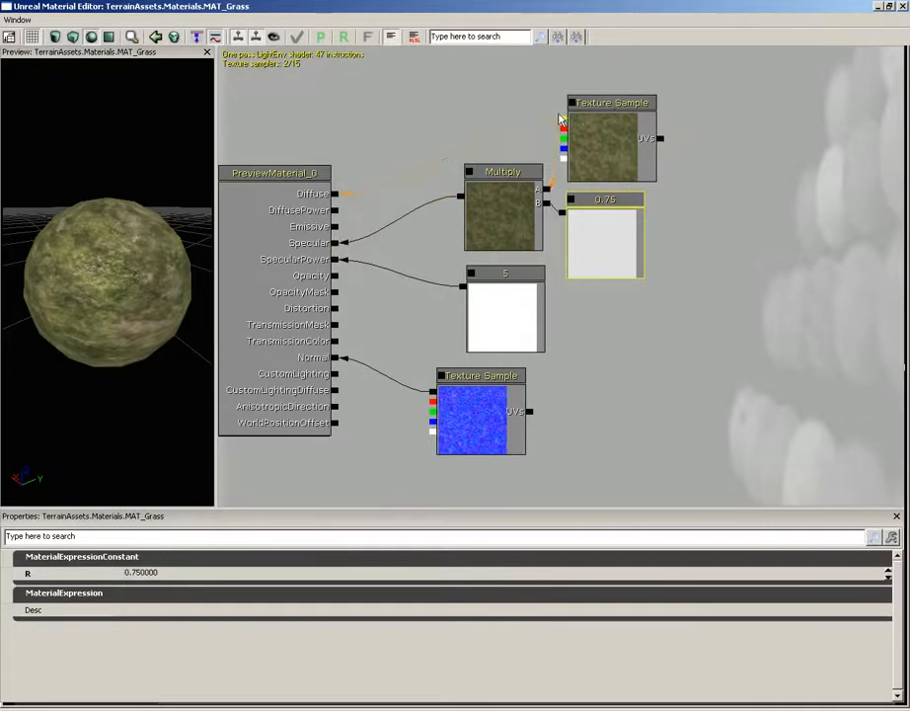
{"action": "left_click_drag", "start_coordinate": [138, 235], "coordinate": [178, 276]}
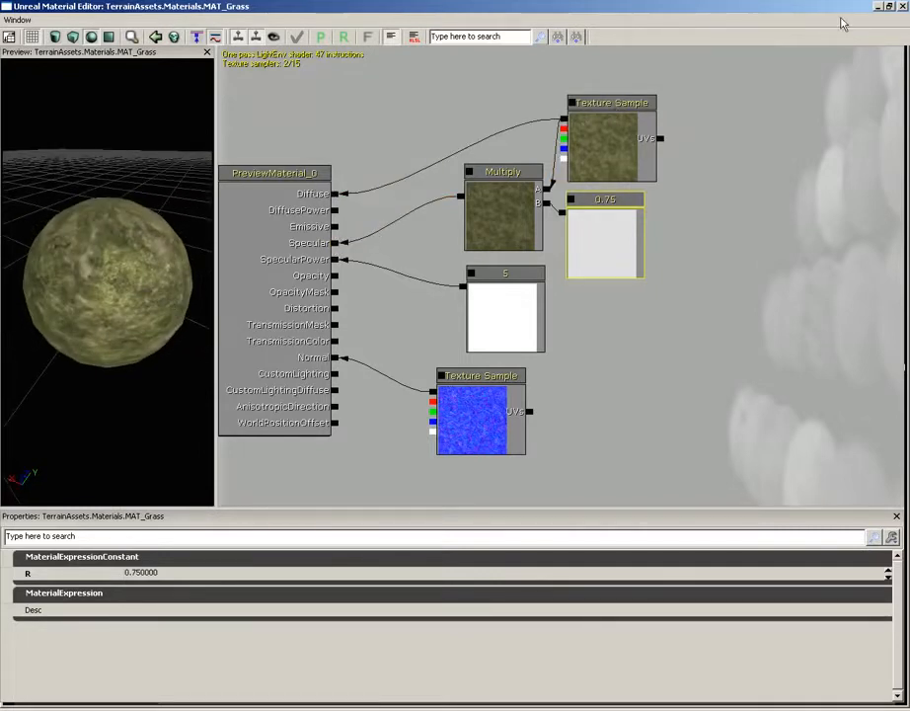
{"action": "left_click", "coordinate": [902, 6]}
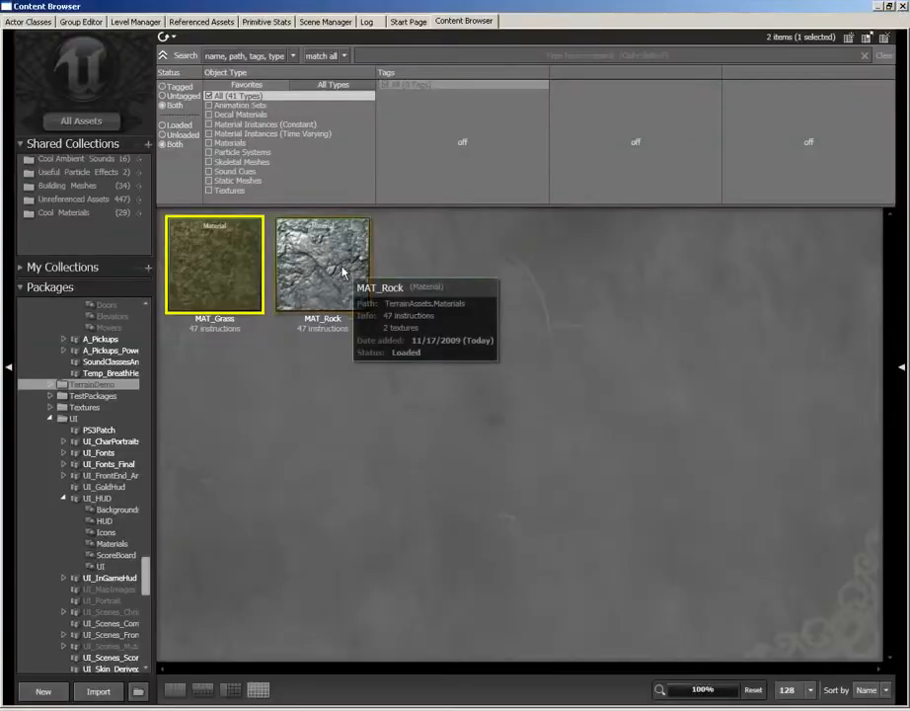
- Examine MAT_Rock's node network, including its diffuse and normal texture samples, and close the material
{"action": "double_click", "coordinate": [344, 271]}
{"action": "left_click_drag", "start_coordinate": [362, 270], "coordinate": [461, 396]}
{"action": "left_click", "coordinate": [604, 112]}
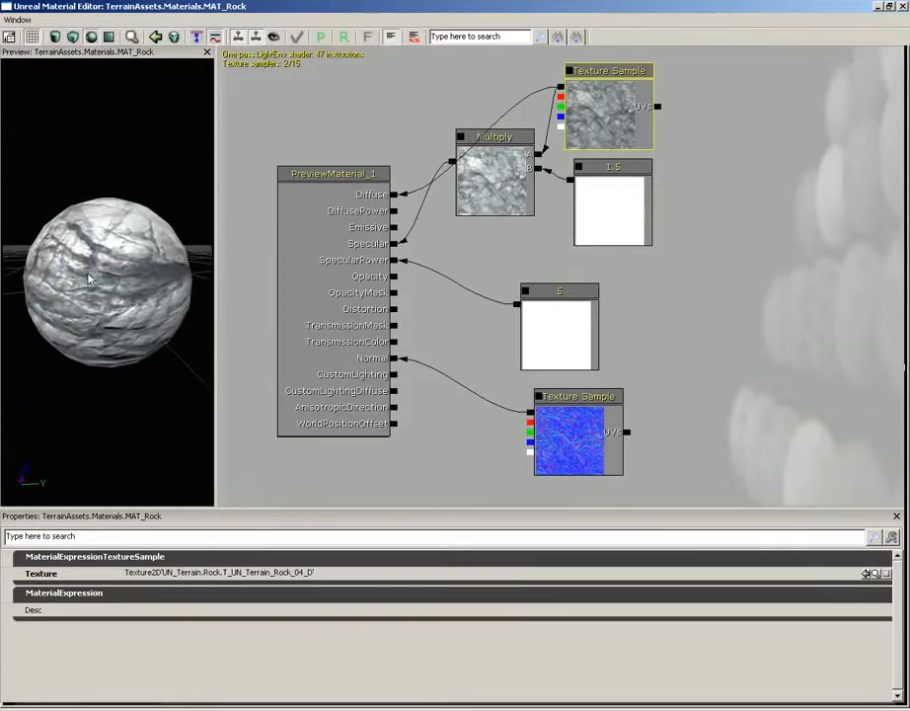
{"action": "left_click", "coordinate": [569, 447]}
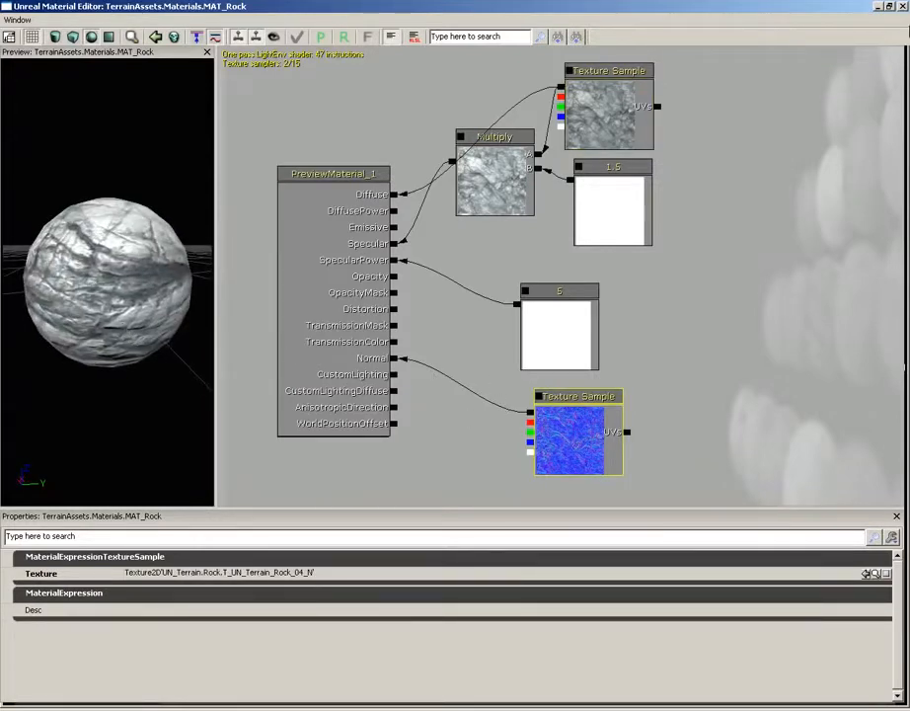
{"action": "left_click", "coordinate": [902, 7]}
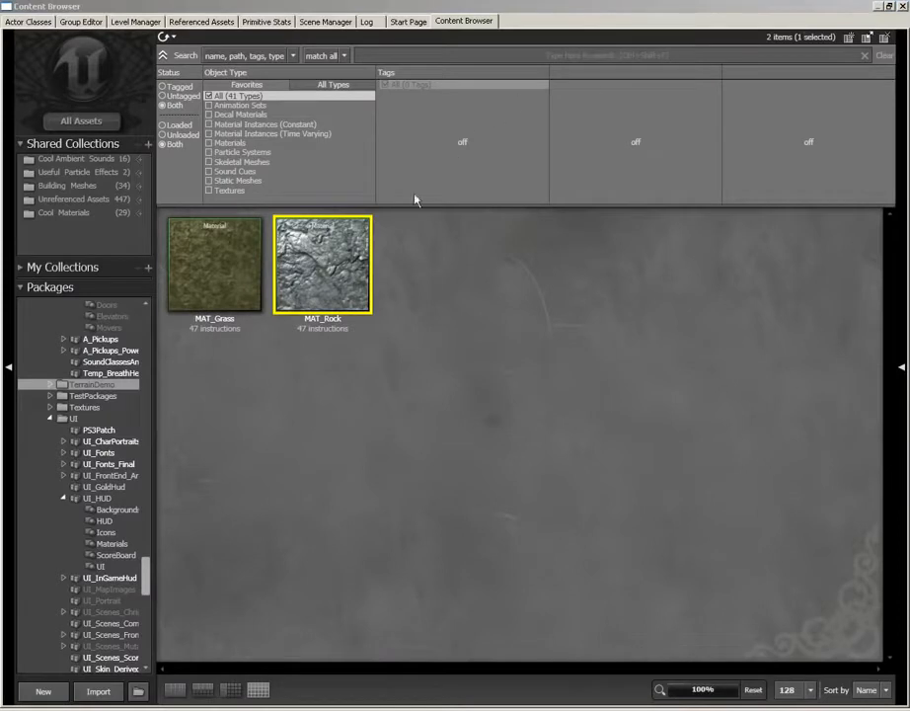
- Create a new terrain setup layer from the MAT_Grass material with the auto-create option in terrain editing
{"action": "left_click", "coordinate": [213, 261]}
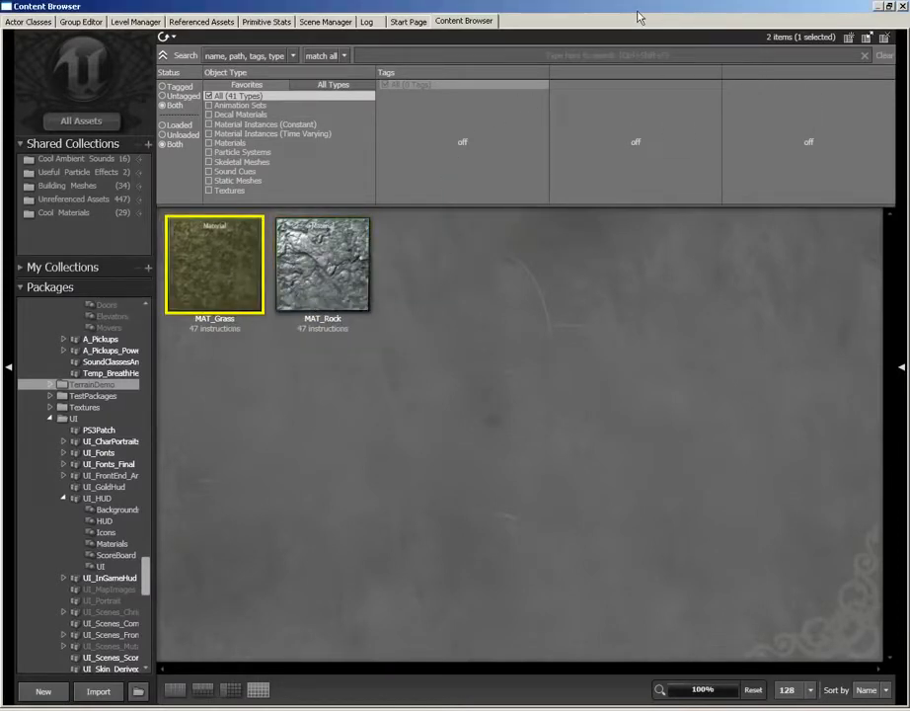
{"action": "mouse_move", "coordinate": [254, 266]}
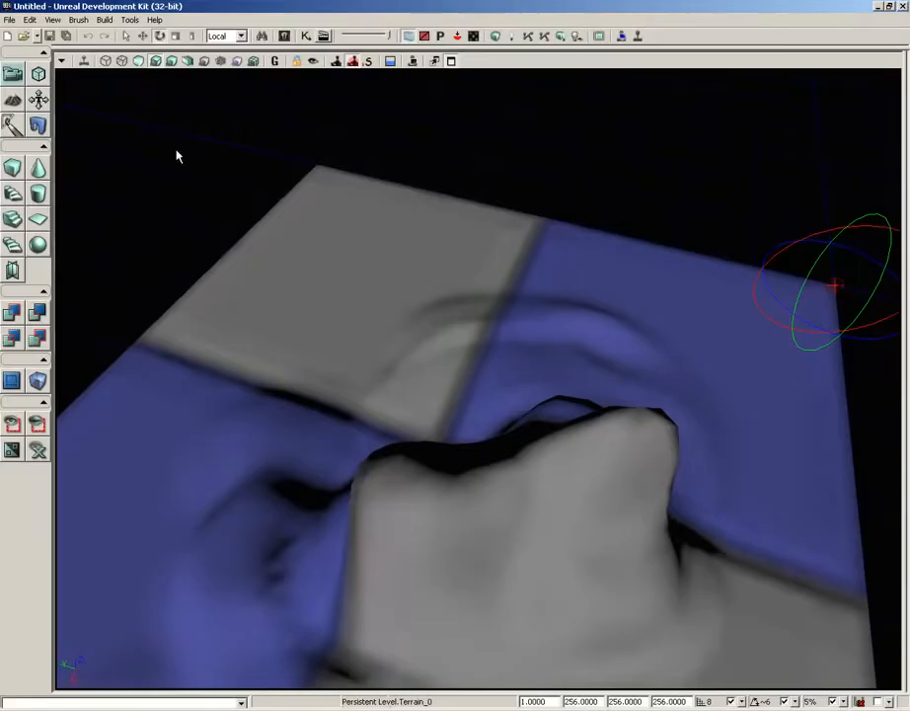
{"action": "left_click", "coordinate": [8, 97]}
{"action": "left_click_drag", "start_coordinate": [774, 117], "coordinate": [365, 77]}
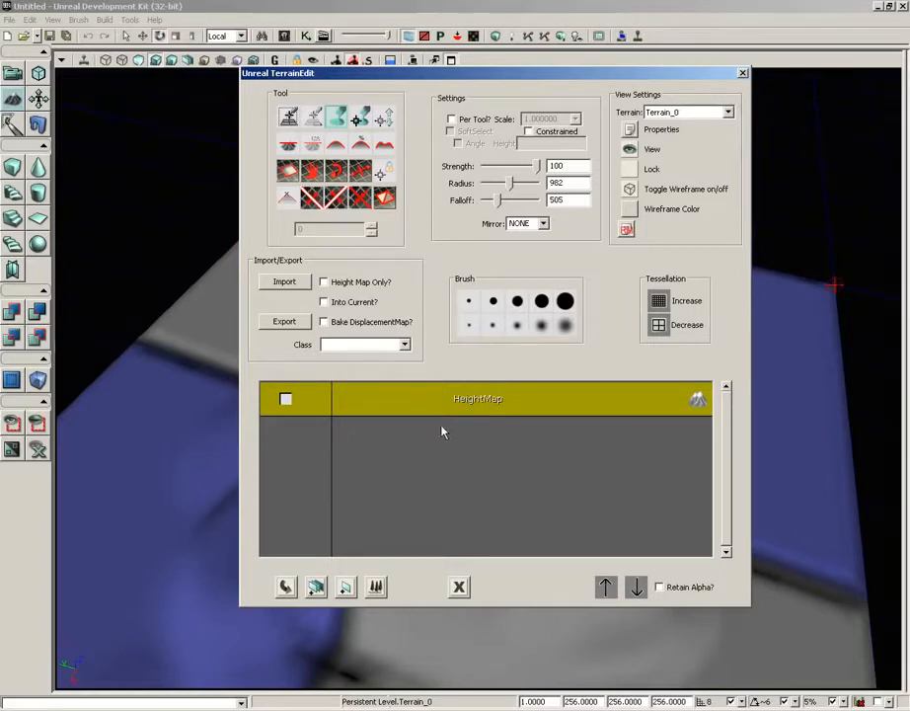
{"action": "right_click", "coordinate": [415, 446]}
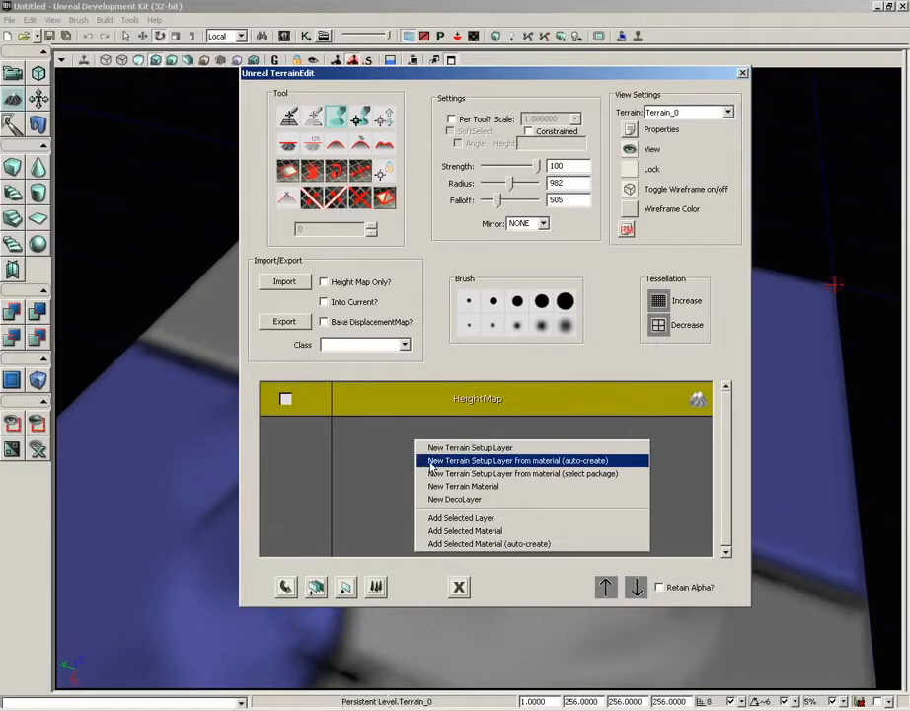
{"action": "left_click", "coordinate": [552, 462]}
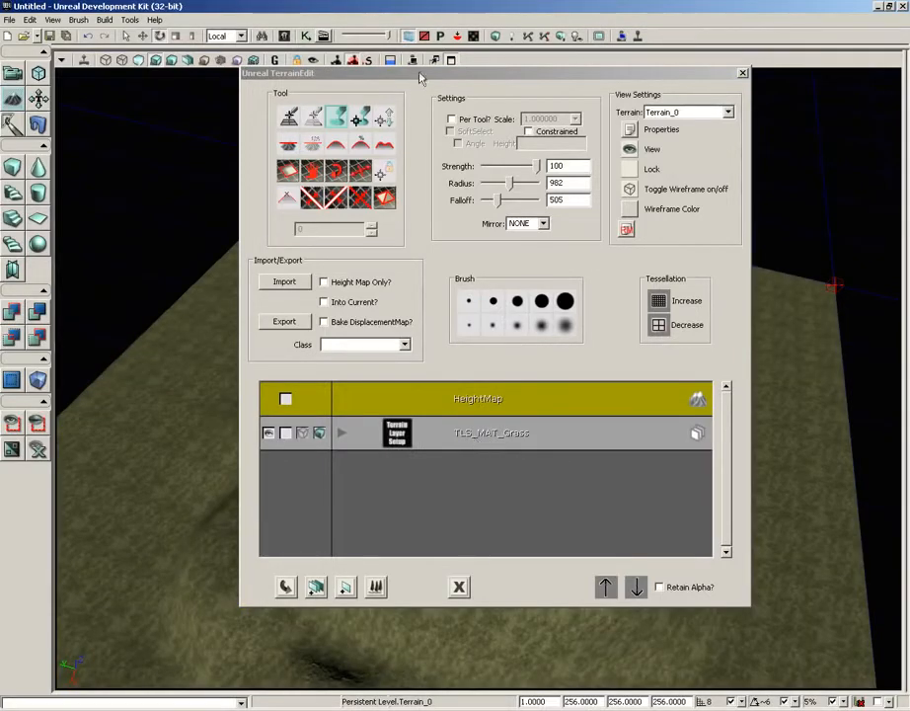
- Move the terrain editing dialog aside and inspect the grass material on the terrain from ground level
{"action": "left_click_drag", "start_coordinate": [423, 79], "coordinate": [686, 83]}
{"action": "left_click_drag", "start_coordinate": [528, 305], "coordinate": [172, 71]}
{"action": "mouse_move", "coordinate": [173, 71]}
{"action": "right_mouse_down"}
{"action": "mouse_move", "coordinate": [264, 374]}
{"action": "mouse_move", "coordinate": [314, 656]}
{"action": "mouse_move", "coordinate": [167, 466]}
{"action": "right_mouse_up"}
{"action": "left_click_drag", "start_coordinate": [167, 466], "coordinate": [117, 641]}
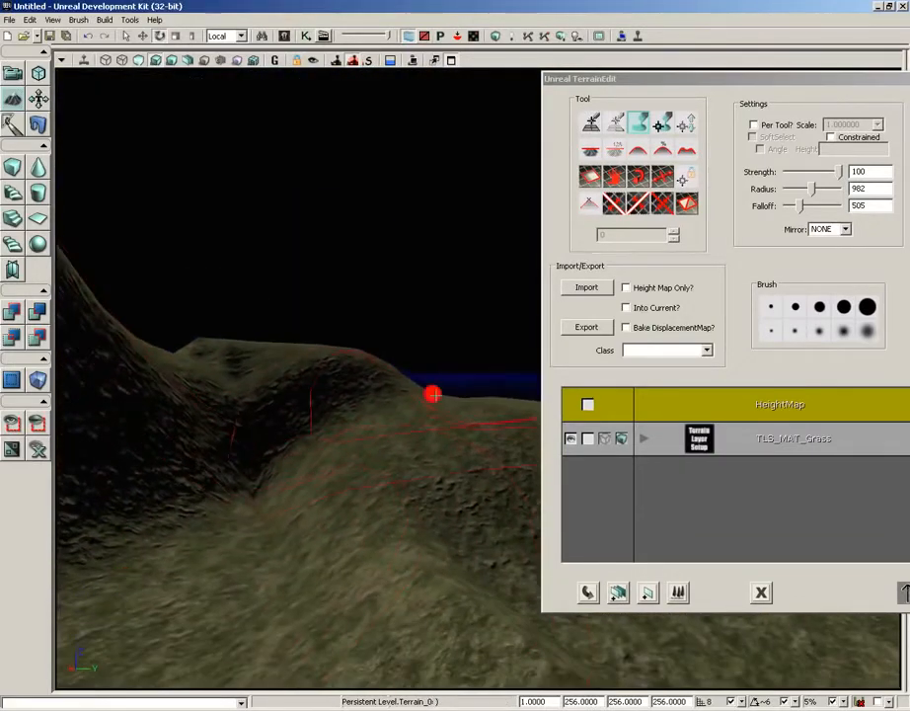
- Playtest the level from the grassy slope, walk around the hills to examine the grass texture in game, and exit
{"action": "left_click", "coordinate": [38, 98]}
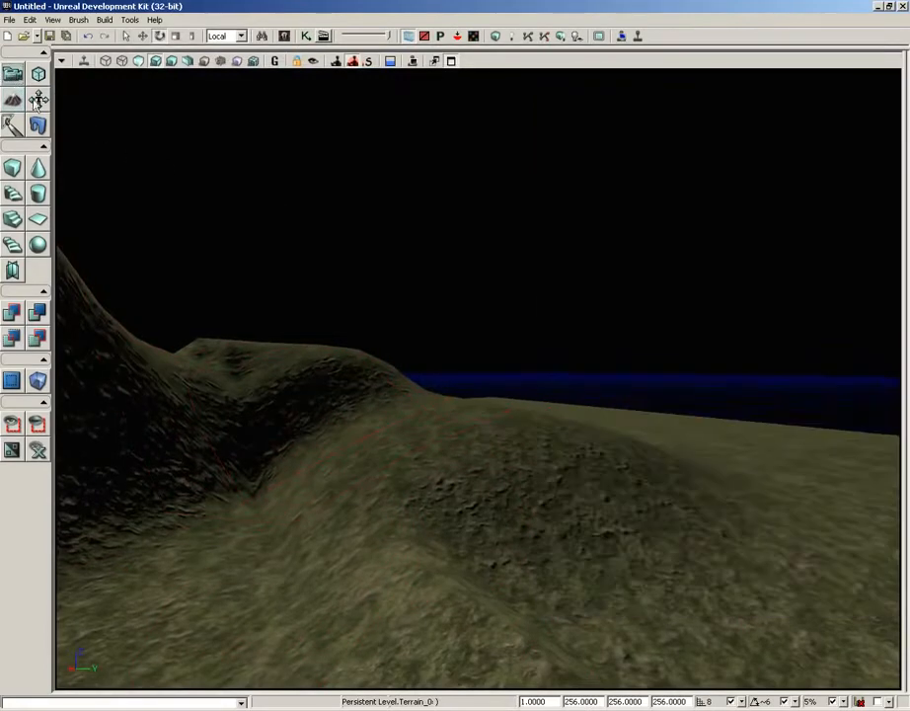
{"action": "right_click", "coordinate": [381, 574]}
{"action": "left_click", "coordinate": [392, 549]}
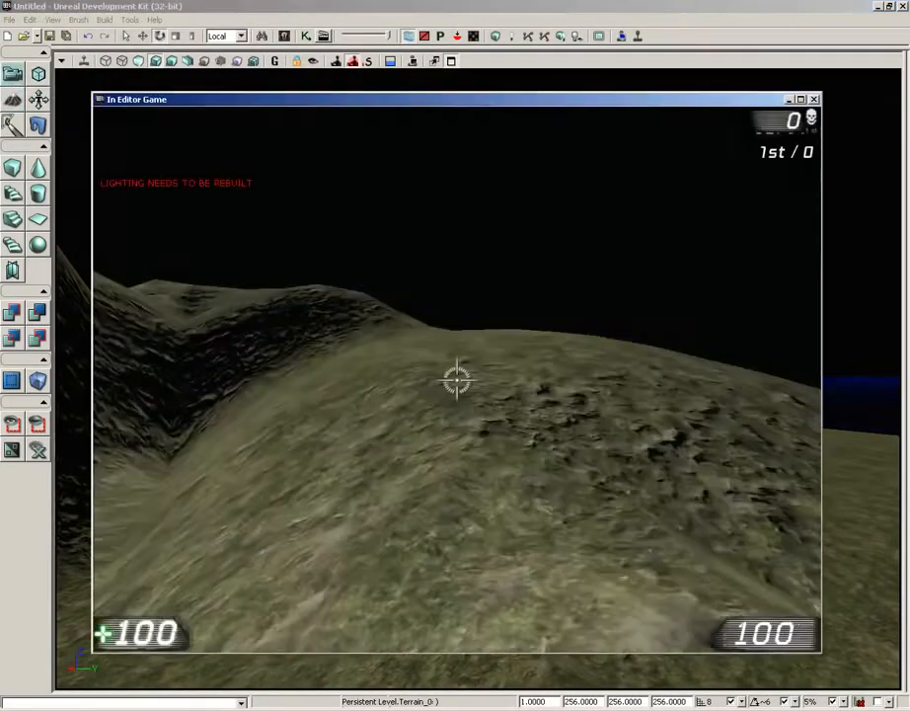
{"action": "key", "text": "w"}
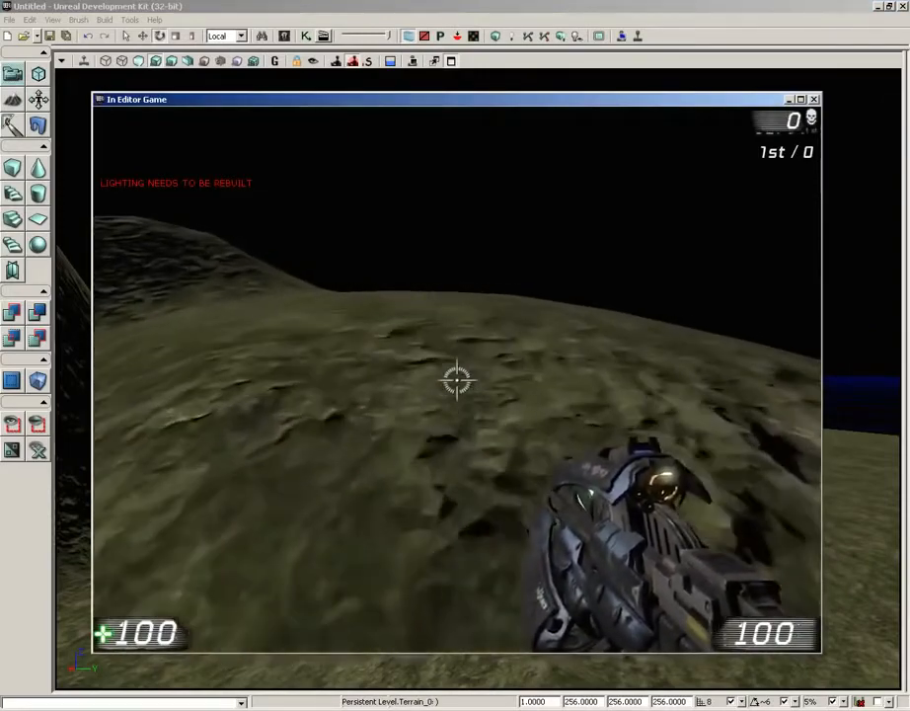
{"action": "key", "text": "w"}
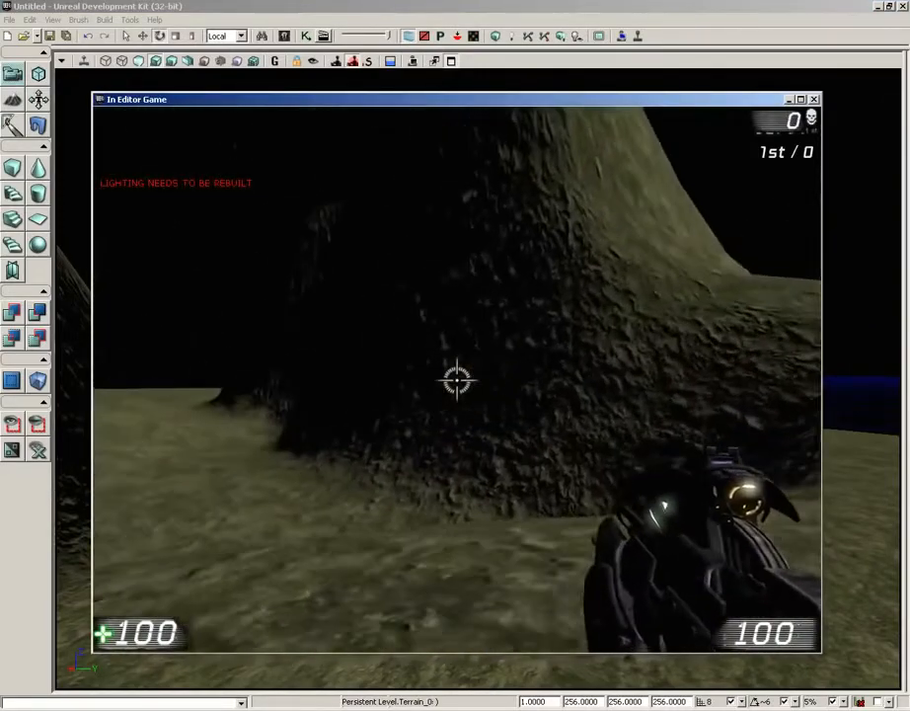
{"action": "key", "text": "w"}
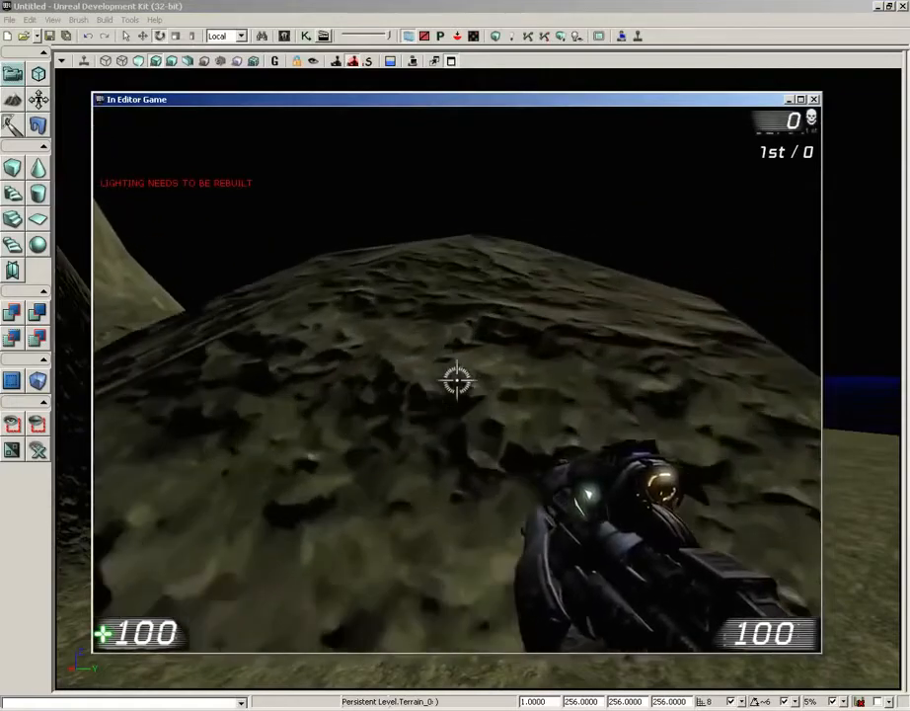
{"action": "key", "text": "w"}
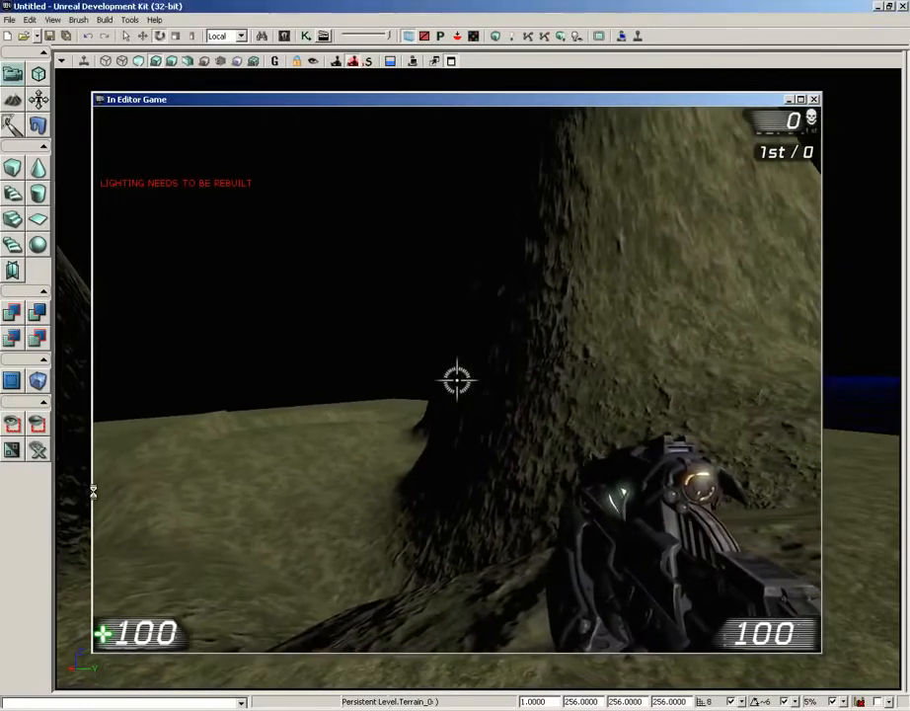
{"action": "key", "text": "Escape"}
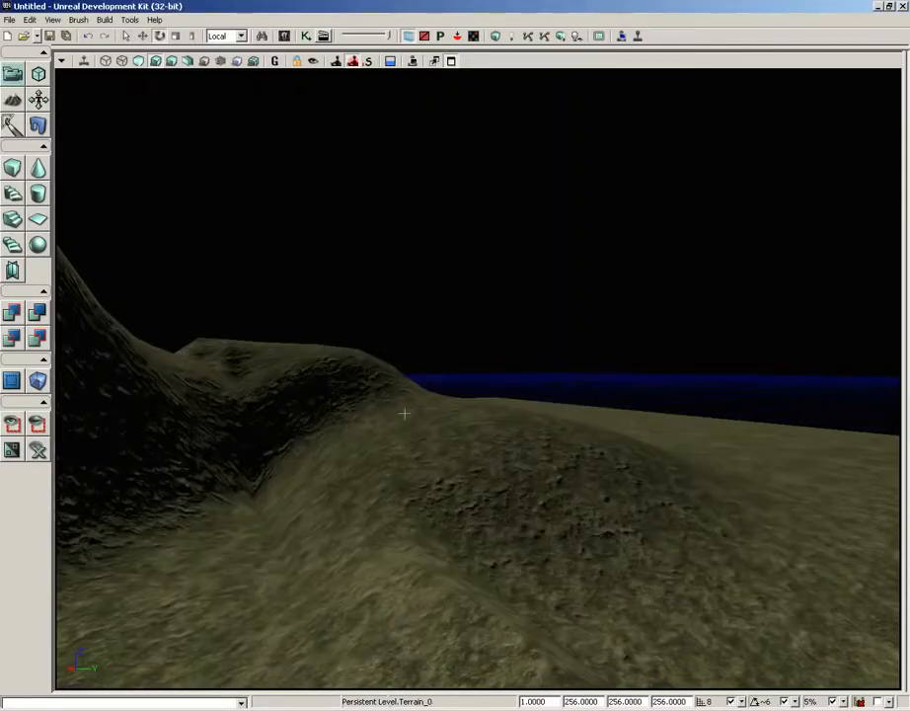
{"action": "right_click_drag", "start_coordinate": [437, 377], "coordinate": [341, 385]}
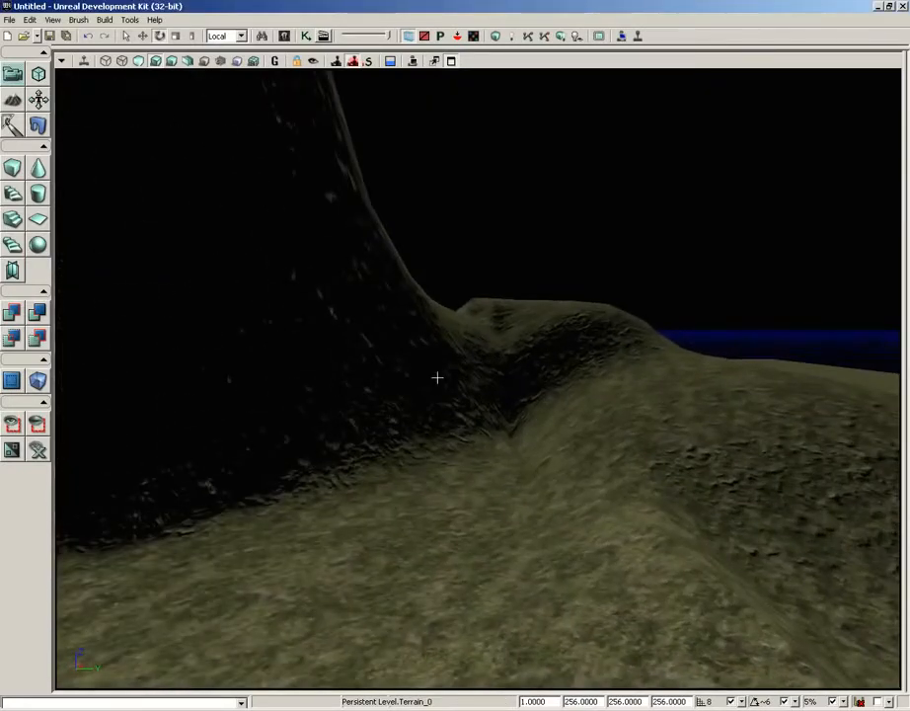
{"action": "right_click_drag", "start_coordinate": [494, 380], "coordinate": [608, 131]}
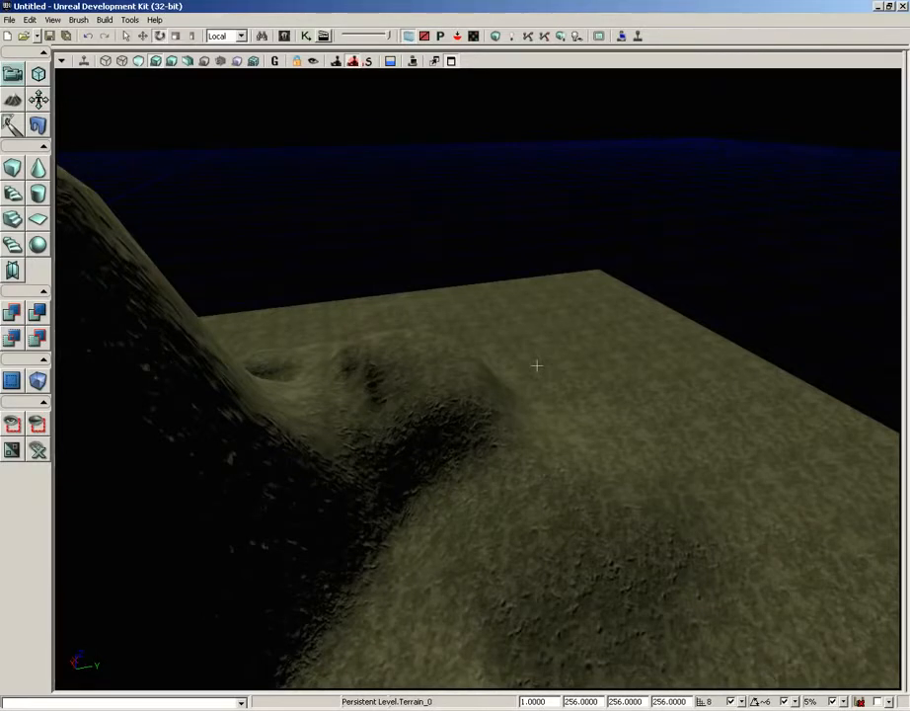
- Create a new terrain setup layer from the MAT_Rock material in the TerrainDemo packages, using the auto-create option in terrain editing
{"action": "left_click", "coordinate": [13, 99]}
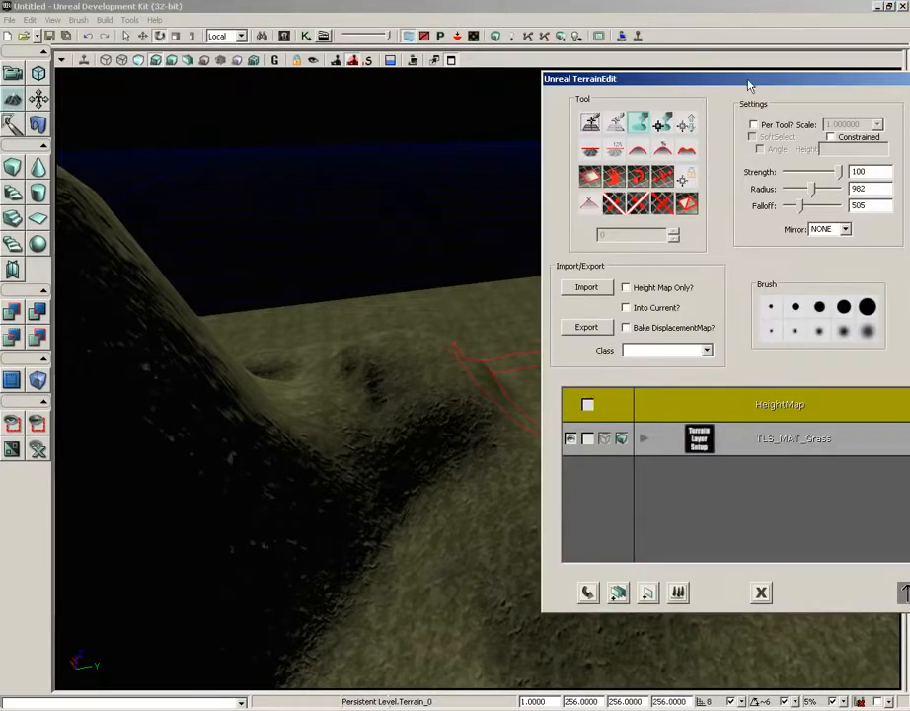
{"action": "left_click_drag", "start_coordinate": [756, 80], "coordinate": [549, 98]}
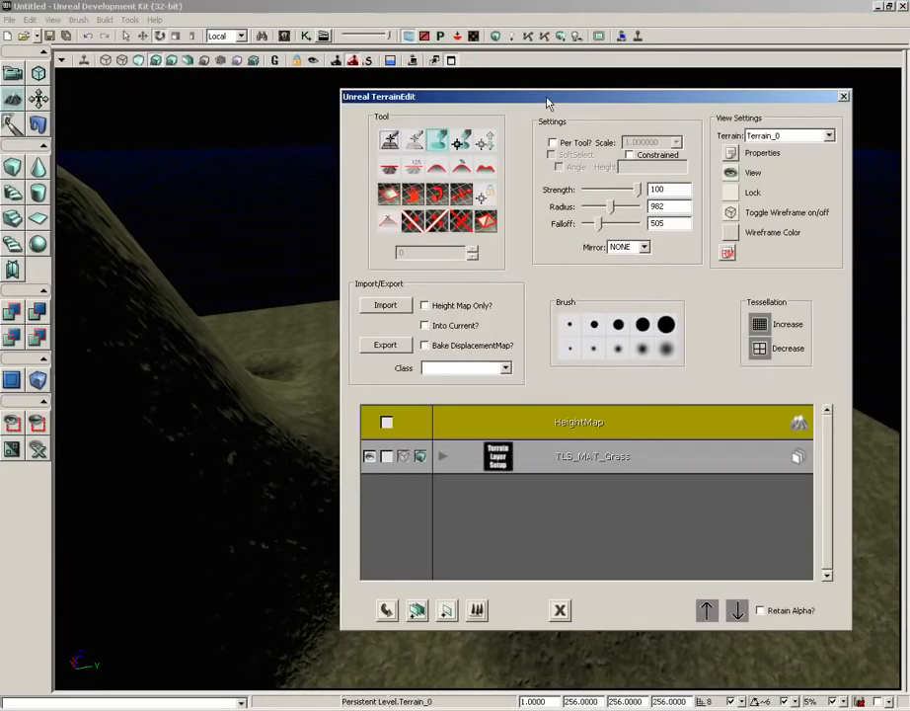
{"action": "left_click", "coordinate": [294, 61]}
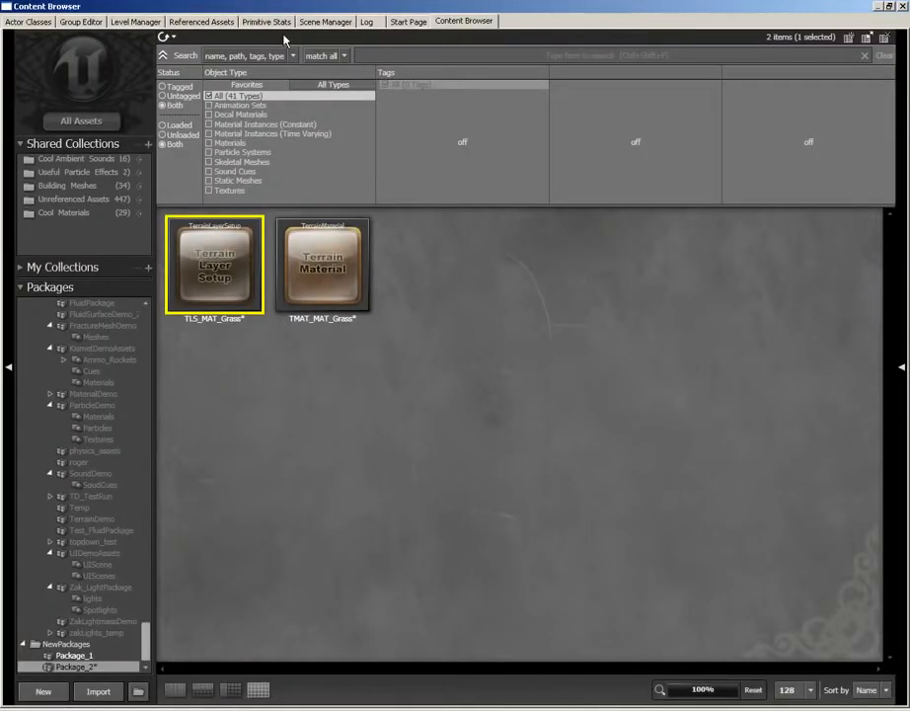
{"action": "left_click_drag", "start_coordinate": [146, 636], "coordinate": [126, 538]}
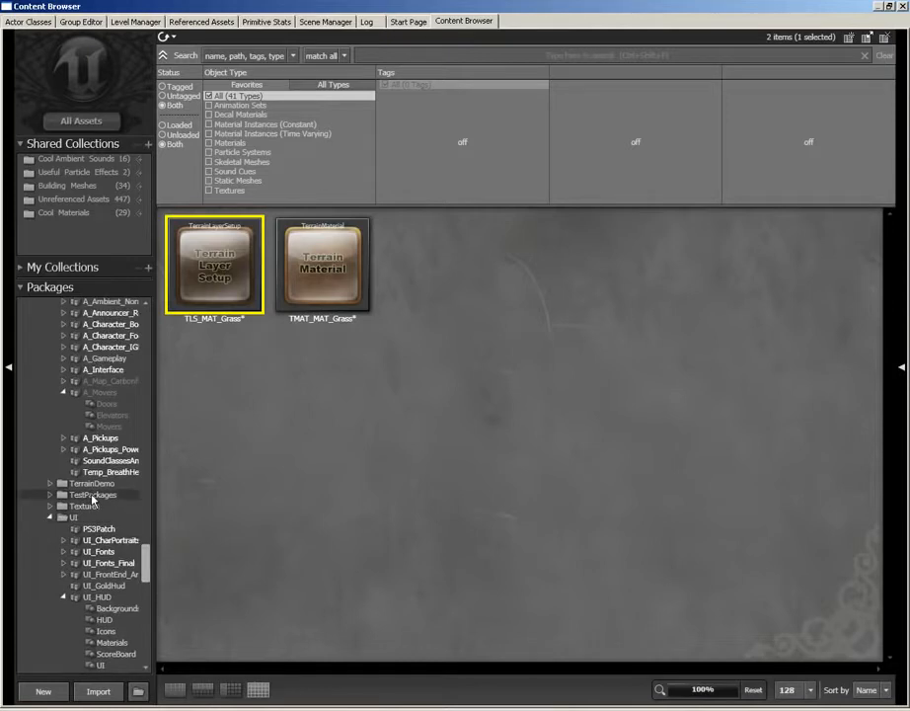
{"action": "left_click", "coordinate": [94, 484]}
{"action": "left_click", "coordinate": [330, 292]}
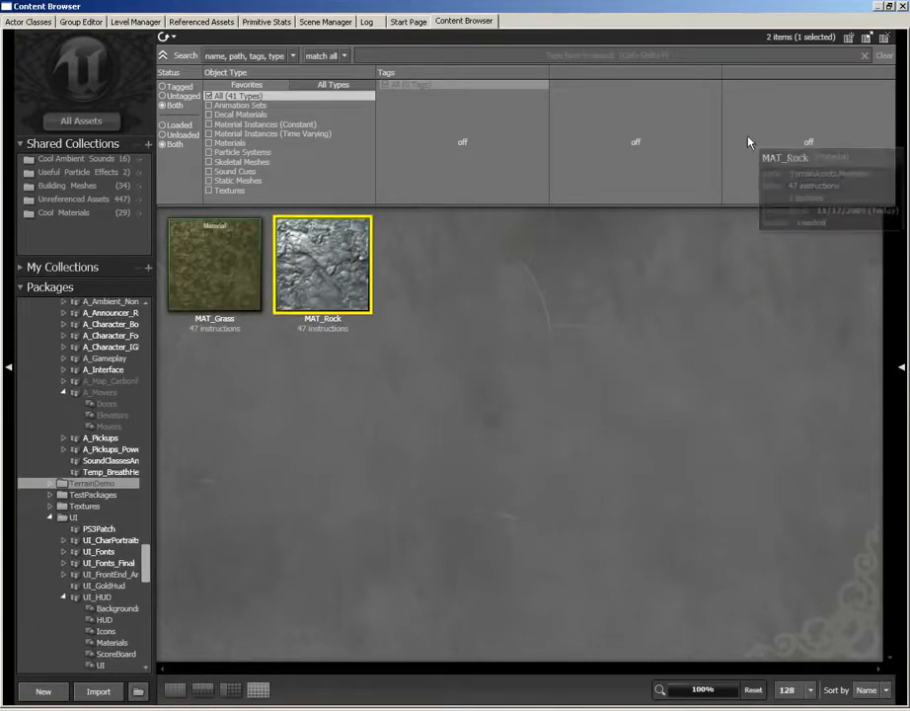
{"action": "left_click", "coordinate": [904, 6]}
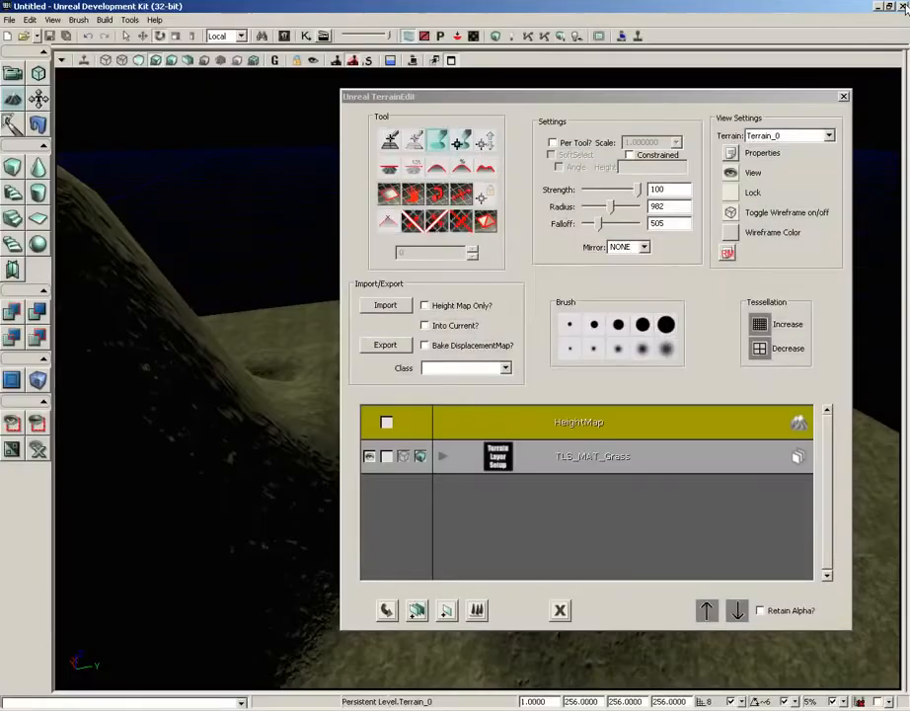
{"action": "right_click", "coordinate": [534, 499]}
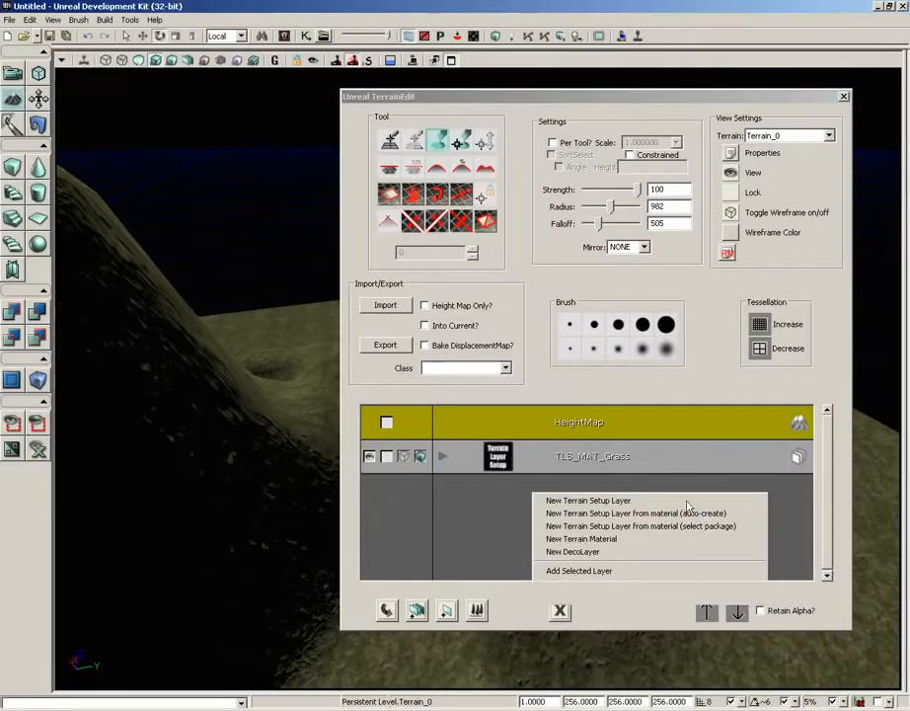
{"action": "left_click", "coordinate": [648, 504]}
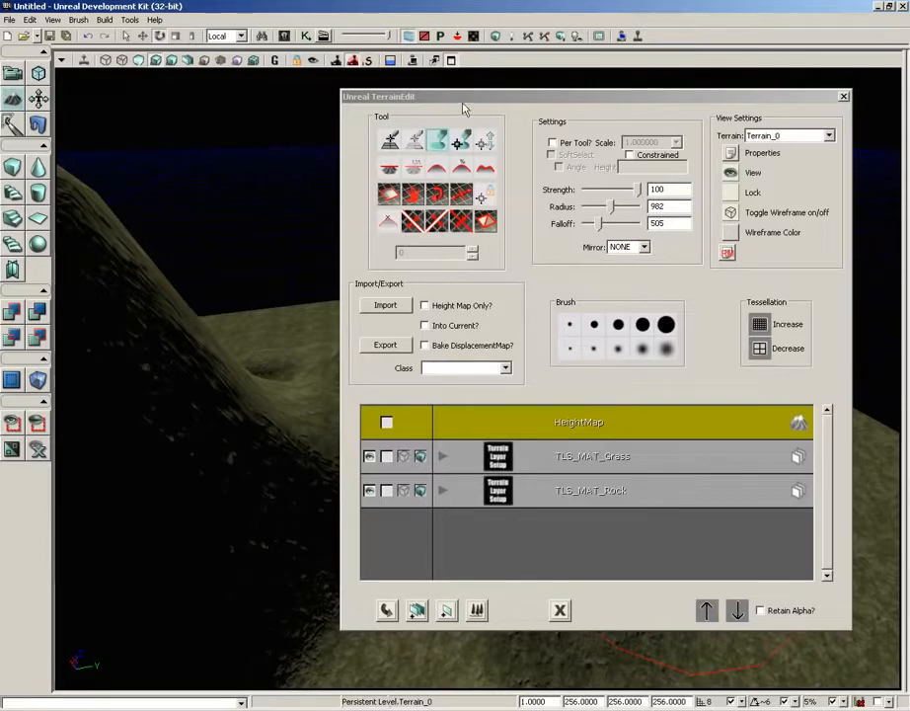
- Move the terrain editing dialog aside and make TLS_MAT_Rock the active layer for painting
{"action": "left_click_drag", "start_coordinate": [463, 98], "coordinate": [535, 93]}
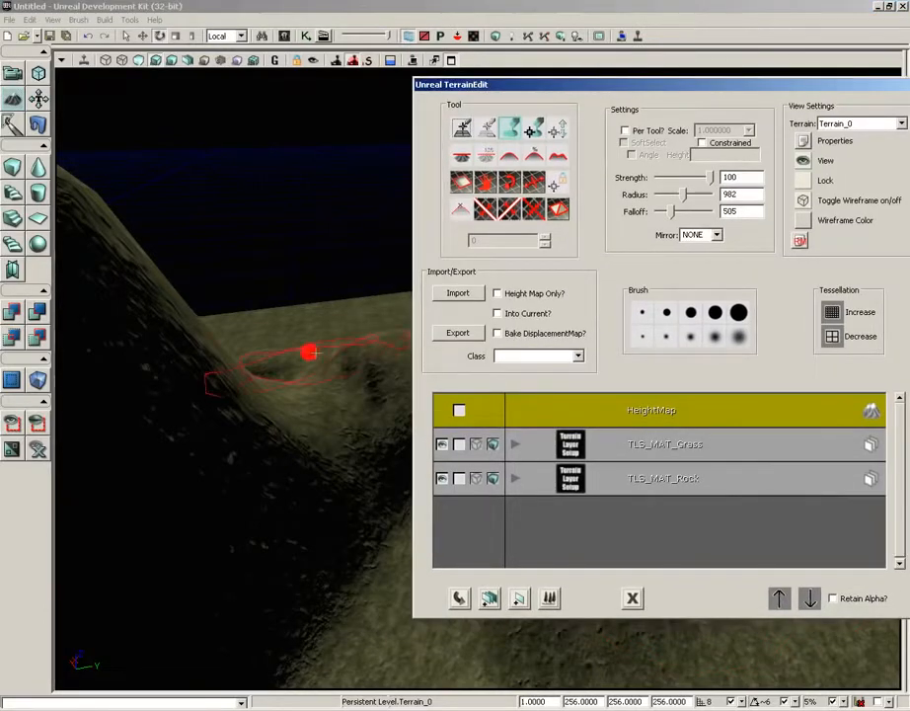
{"action": "left_click_drag", "start_coordinate": [309, 351], "coordinate": [438, 69]}
{"action": "right_click_drag", "start_coordinate": [310, 404], "coordinate": [259, 471]}
{"action": "mouse_move", "coordinate": [259, 470]}
{"action": "left_mouse_down"}
{"action": "mouse_move", "coordinate": [289, 309]}
{"action": "mouse_move", "coordinate": [254, 167]}
{"action": "left_mouse_up"}
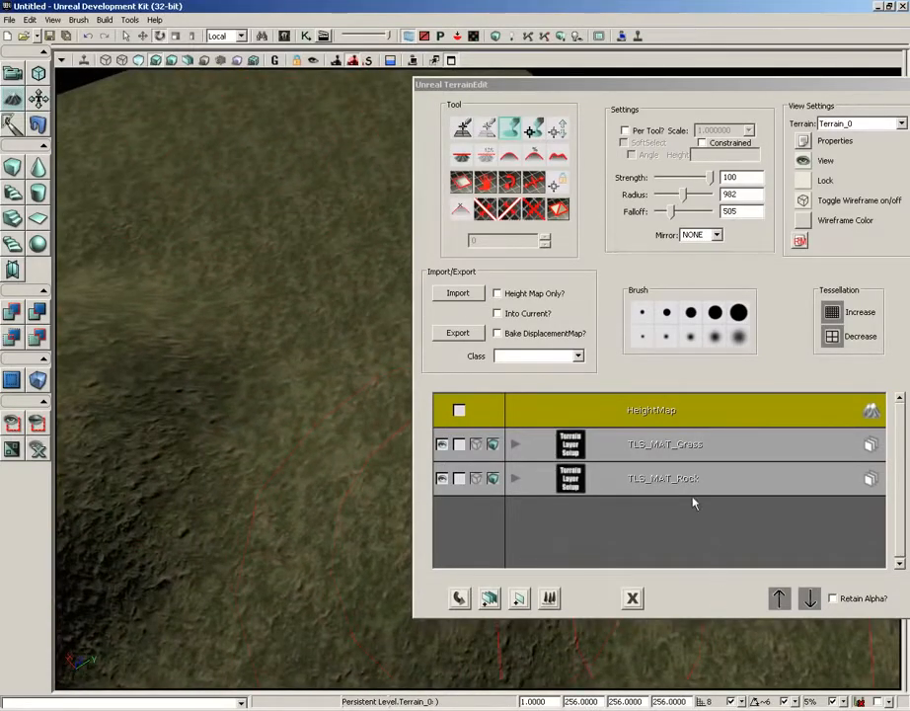
{"action": "left_click", "coordinate": [649, 486]}
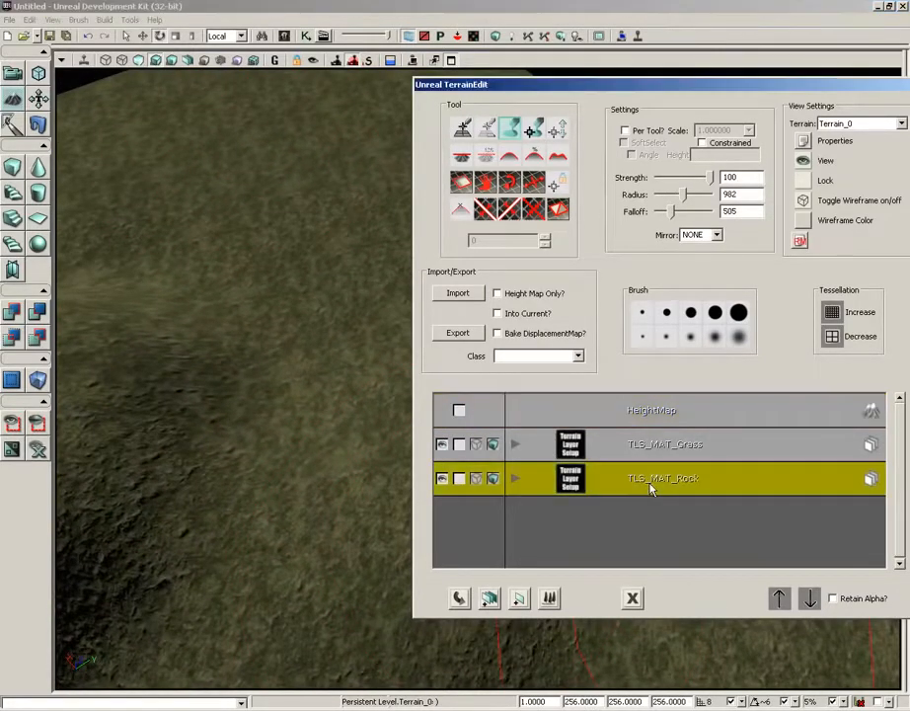
{"action": "right_click_drag", "start_coordinate": [348, 392], "coordinate": [267, 339]}
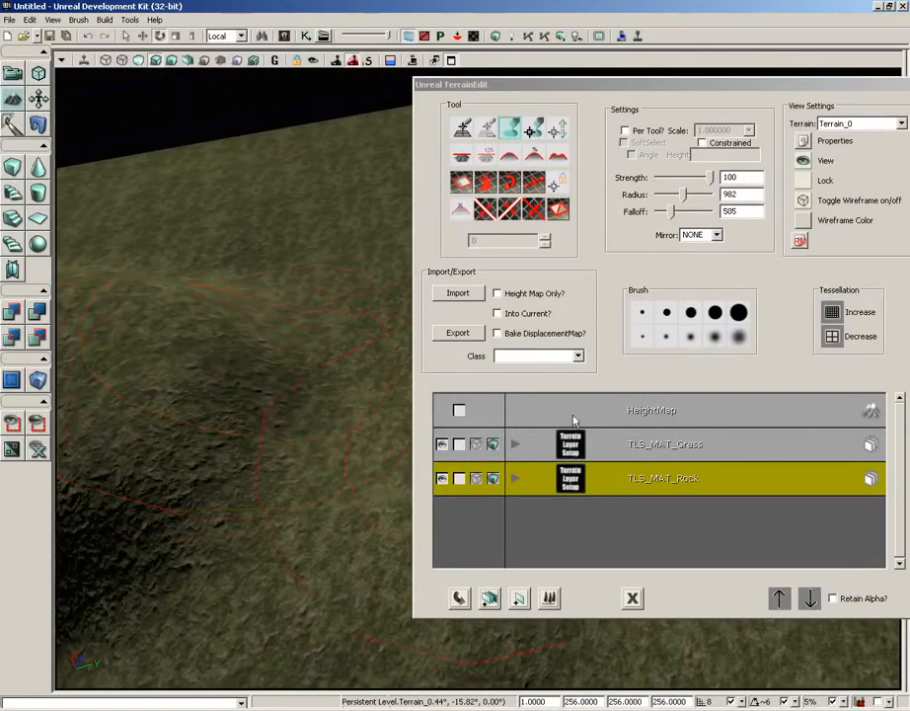
{"action": "left_click", "coordinate": [681, 478]}
{"action": "left_click", "coordinate": [677, 448]}
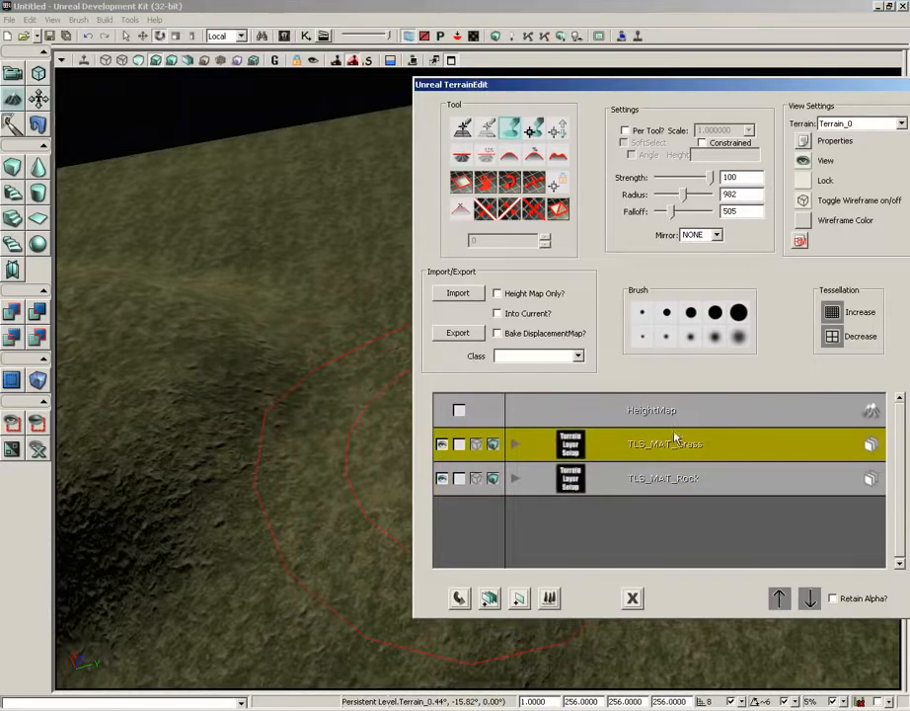
{"action": "left_click", "coordinate": [680, 412]}
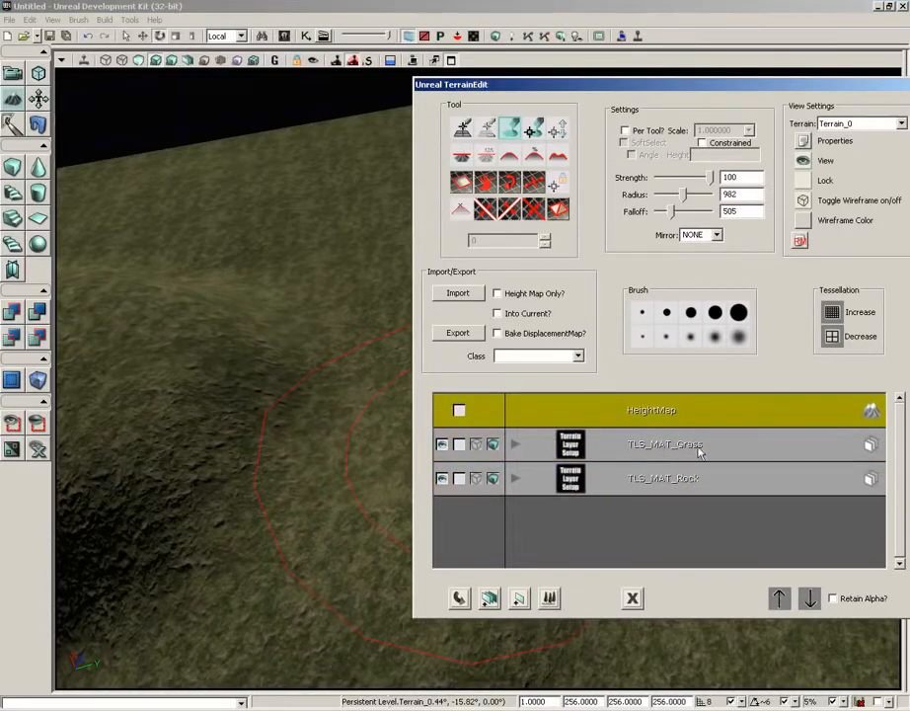
{"action": "left_click", "coordinate": [681, 452]}
{"action": "left_click", "coordinate": [668, 483]}
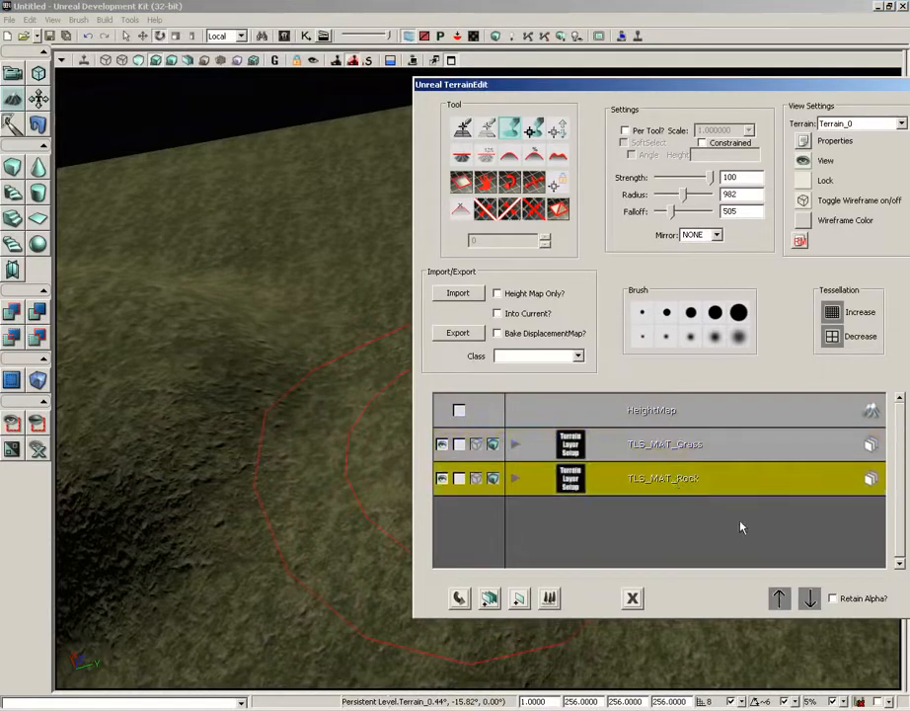
- Try painting rock over the hill with the large brush, and erase the painted rock back to grass
{"action": "left_click_drag", "start_coordinate": [293, 397], "coordinate": [300, 406], "text": "ctrl"}
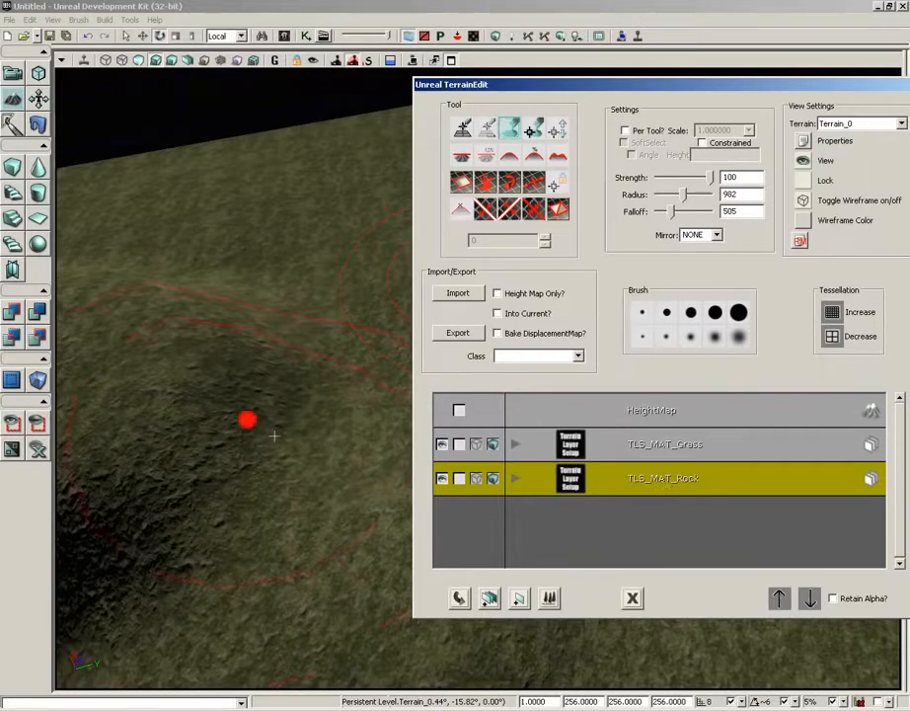
{"action": "left_click", "coordinate": [295, 380]}
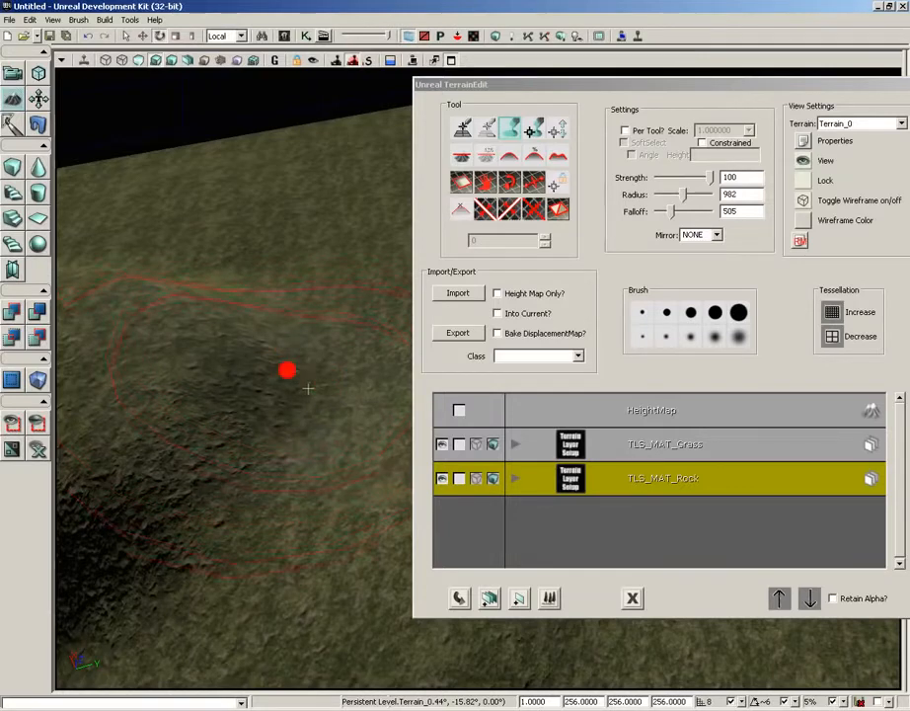
{"action": "middle_click_drag", "start_coordinate": [307, 388], "coordinate": [306, 202]}
{"action": "mouse_move", "coordinate": [333, 453]}
{"action": "left_mouse_down", "text": "ctrl"}
{"action": "mouse_move", "coordinate": [335, 480]}
{"action": "mouse_move", "coordinate": [351, 419]}
{"action": "mouse_move", "coordinate": [337, 356]}
{"action": "mouse_move", "coordinate": [294, 451]}
{"action": "mouse_move", "coordinate": [353, 498]}
{"action": "mouse_move", "coordinate": [348, 528]}
{"action": "mouse_move", "coordinate": [333, 453]}
{"action": "mouse_move", "coordinate": [358, 586]}
{"action": "left_mouse_up", "text": "ctrl"}
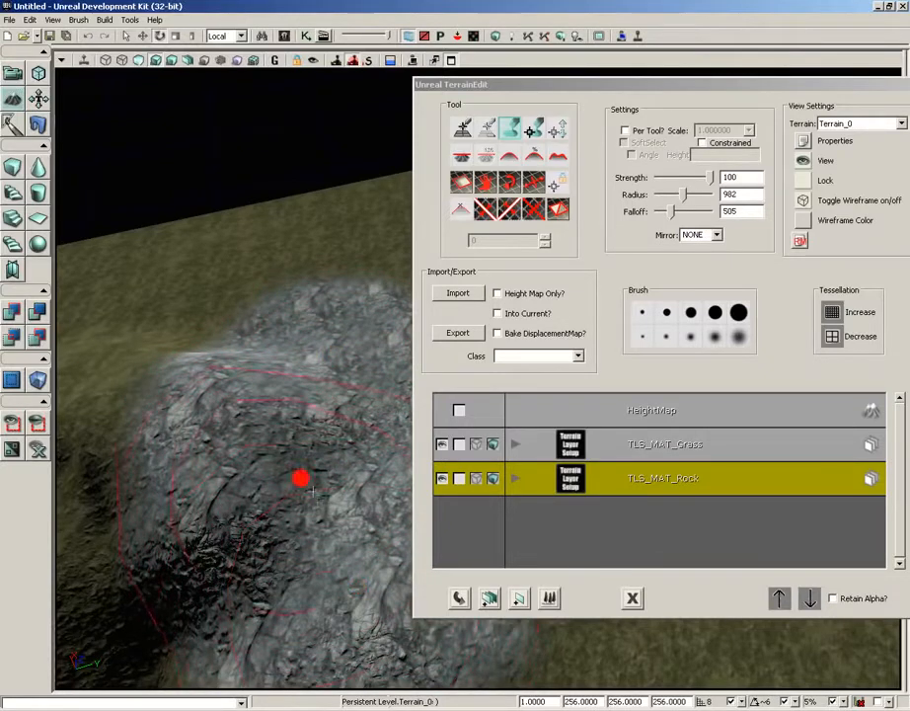
{"action": "mouse_move", "coordinate": [268, 343]}
{"action": "right_mouse_down", "text": "ctrl"}
{"action": "mouse_move", "coordinate": [211, 380]}
{"action": "mouse_move", "coordinate": [235, 548]}
{"action": "mouse_move", "coordinate": [365, 619]}
{"action": "mouse_move", "coordinate": [276, 256]}
{"action": "mouse_move", "coordinate": [343, 309]}
{"action": "right_mouse_up", "text": "ctrl"}
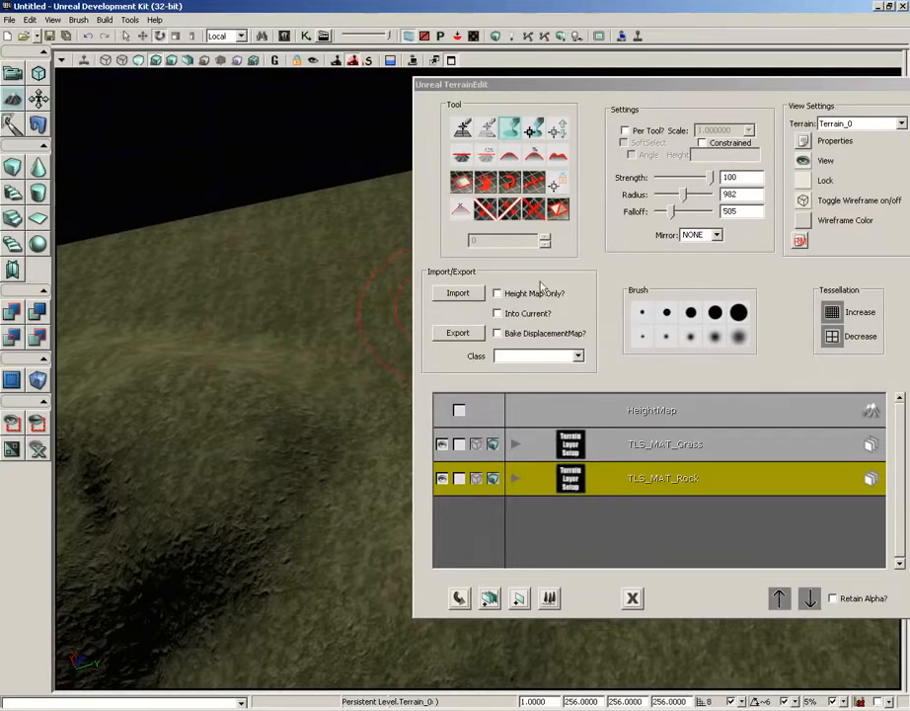
- Paint rock along the steep slopes and the small ridge on the TLS_MAT_Rock layer, using brush radius 252 and falloff 112
{"action": "mouse_move", "coordinate": [674, 204]}
{"action": "left_mouse_down"}
{"action": "mouse_move", "coordinate": [676, 219]}
{"action": "mouse_move", "coordinate": [660, 211]}
{"action": "left_mouse_up"}
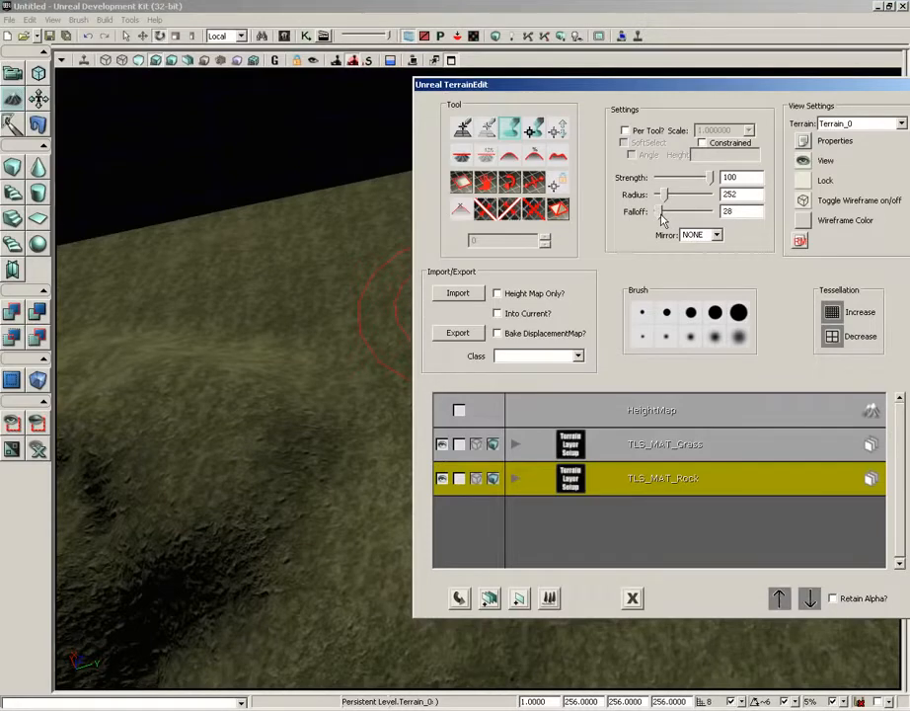
{"action": "right_click_drag", "start_coordinate": [307, 425], "coordinate": [110, 375]}
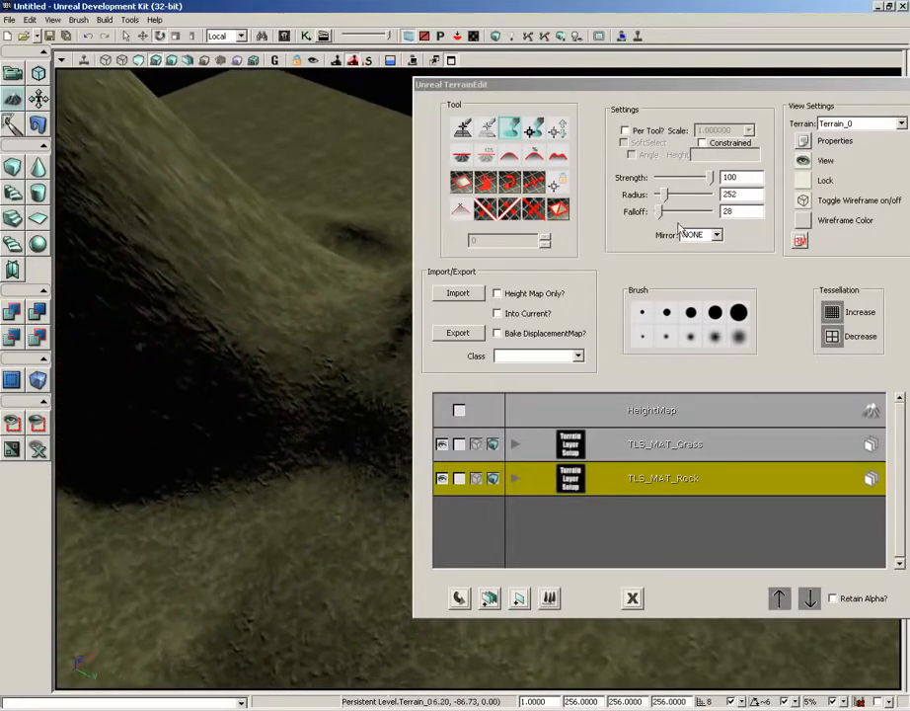
{"action": "left_click_drag", "start_coordinate": [661, 210], "coordinate": [663, 215]}
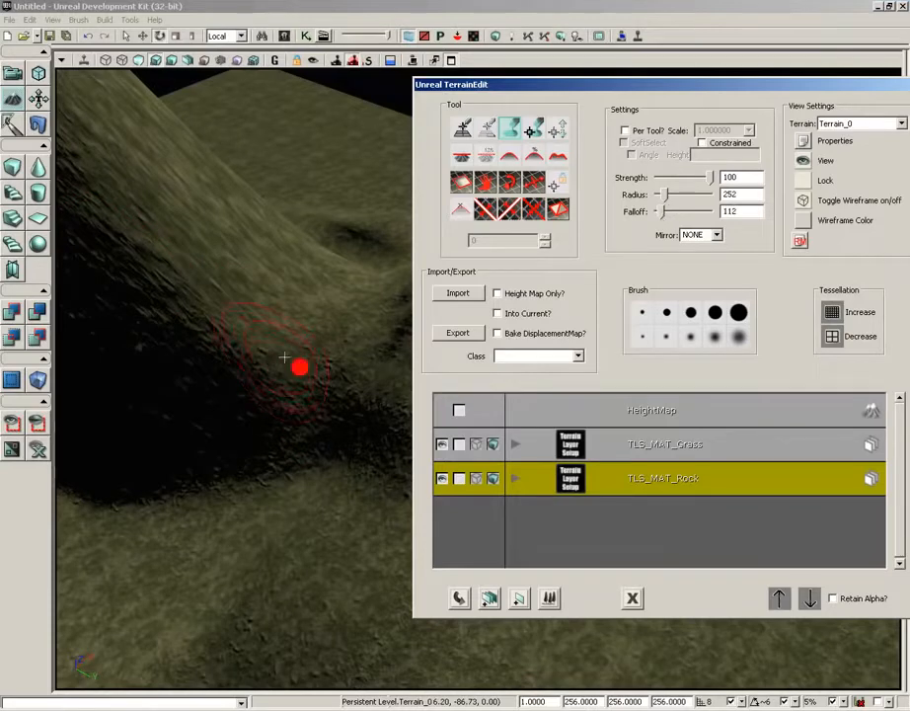
{"action": "right_click_drag", "start_coordinate": [286, 357], "coordinate": [290, 354]}
{"action": "mouse_move", "coordinate": [290, 353]}
{"action": "left_mouse_down", "text": "ctrl"}
{"action": "mouse_move", "coordinate": [266, 373]}
{"action": "mouse_move", "coordinate": [265, 280]}
{"action": "mouse_move", "coordinate": [213, 279]}
{"action": "mouse_move", "coordinate": [183, 356]}
{"action": "mouse_move", "coordinate": [252, 294]}
{"action": "mouse_move", "coordinate": [166, 273]}
{"action": "mouse_move", "coordinate": [236, 378]}
{"action": "mouse_move", "coordinate": [254, 437]}
{"action": "mouse_move", "coordinate": [268, 425]}
{"action": "mouse_move", "coordinate": [235, 376]}
{"action": "mouse_move", "coordinate": [268, 427]}
{"action": "left_mouse_up", "text": "ctrl"}
{"action": "mouse_move", "coordinate": [269, 427]}
{"action": "right_mouse_down"}
{"action": "mouse_move", "coordinate": [416, 427]}
{"action": "mouse_move", "coordinate": [269, 426]}
{"action": "right_mouse_up"}
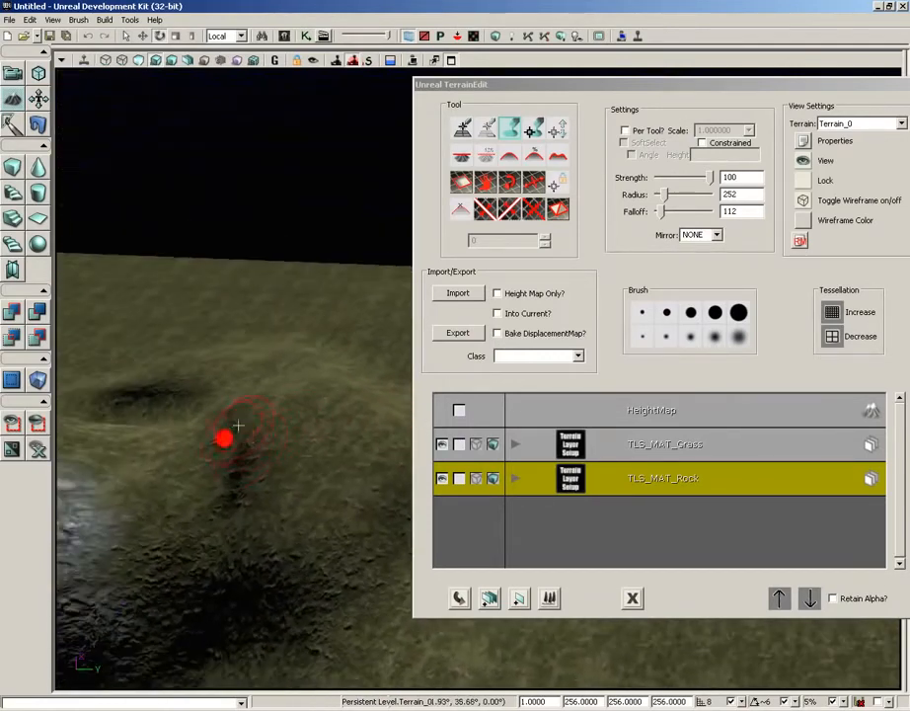
{"action": "mouse_move", "coordinate": [240, 423]}
{"action": "left_mouse_down", "text": "ctrl"}
{"action": "mouse_move", "coordinate": [265, 520]}
{"action": "mouse_move", "coordinate": [230, 406]}
{"action": "left_mouse_up", "text": "ctrl"}
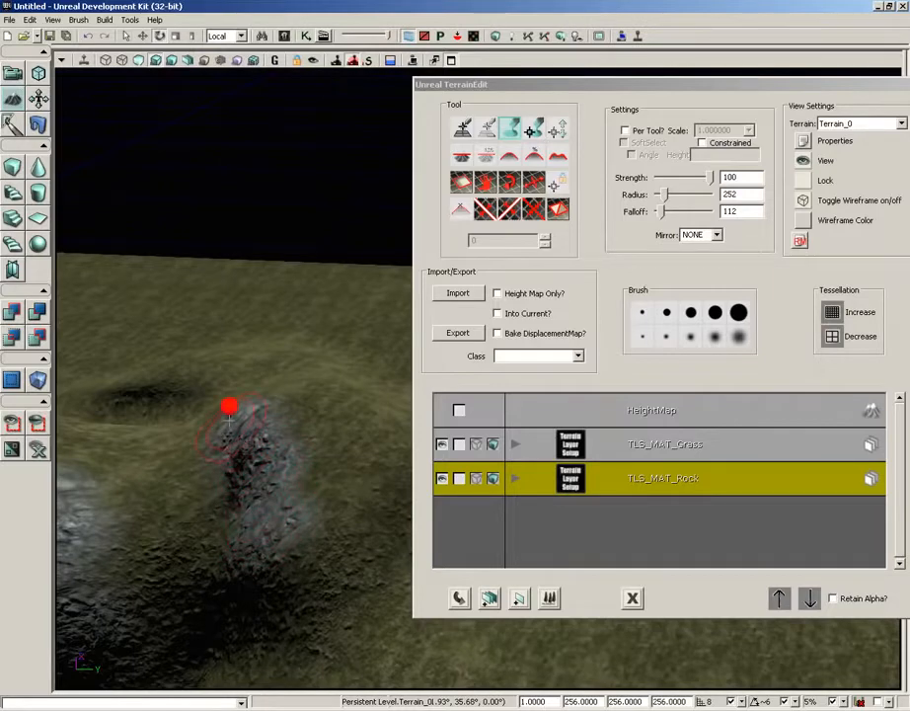
{"action": "mouse_move", "coordinate": [308, 420]}
{"action": "left_mouse_down"}
{"action": "mouse_move", "coordinate": [254, 165]}
{"action": "mouse_move", "coordinate": [237, 405]}
{"action": "mouse_move", "coordinate": [312, 422]}
{"action": "left_mouse_up"}
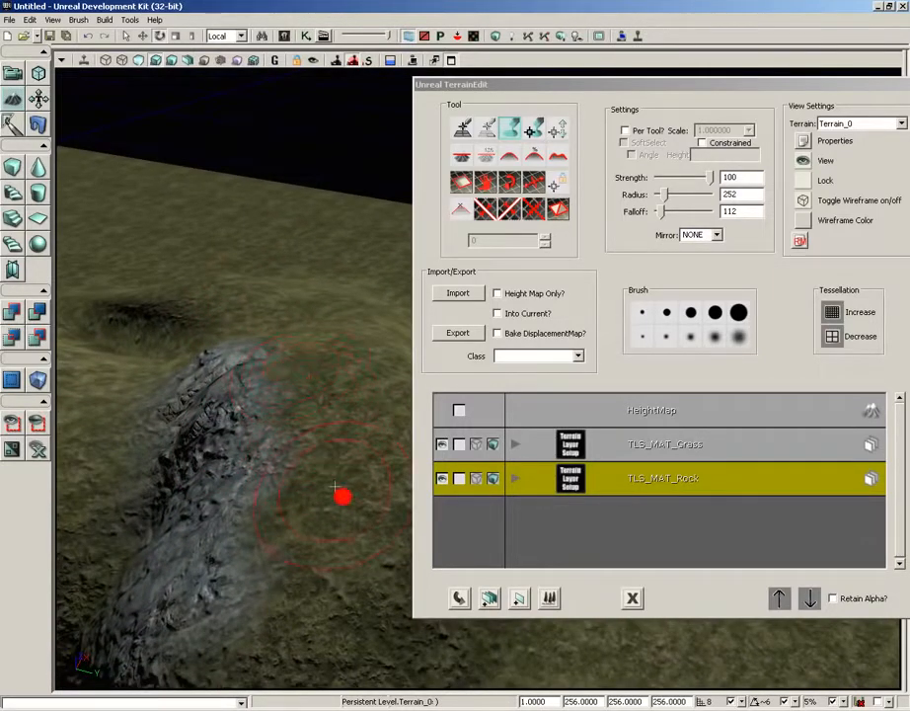
- Play the level from the grass beside the painted rocky ridge, walk over the rock and grass, and exit the game
{"action": "right_click", "coordinate": [291, 502]}
{"action": "left_click", "coordinate": [311, 469]}
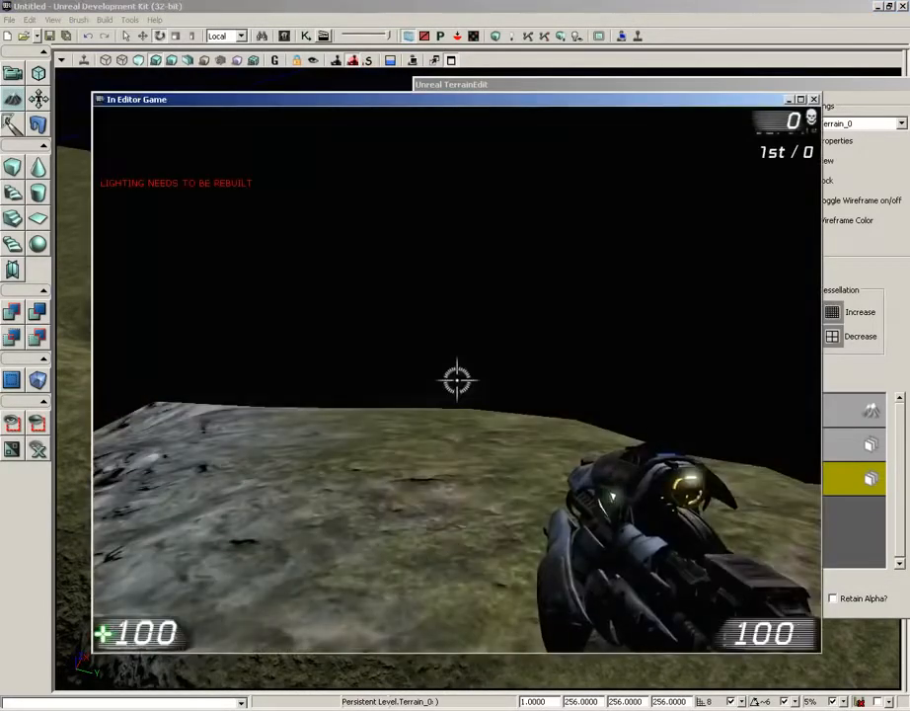
{"action": "key", "text": "w"}
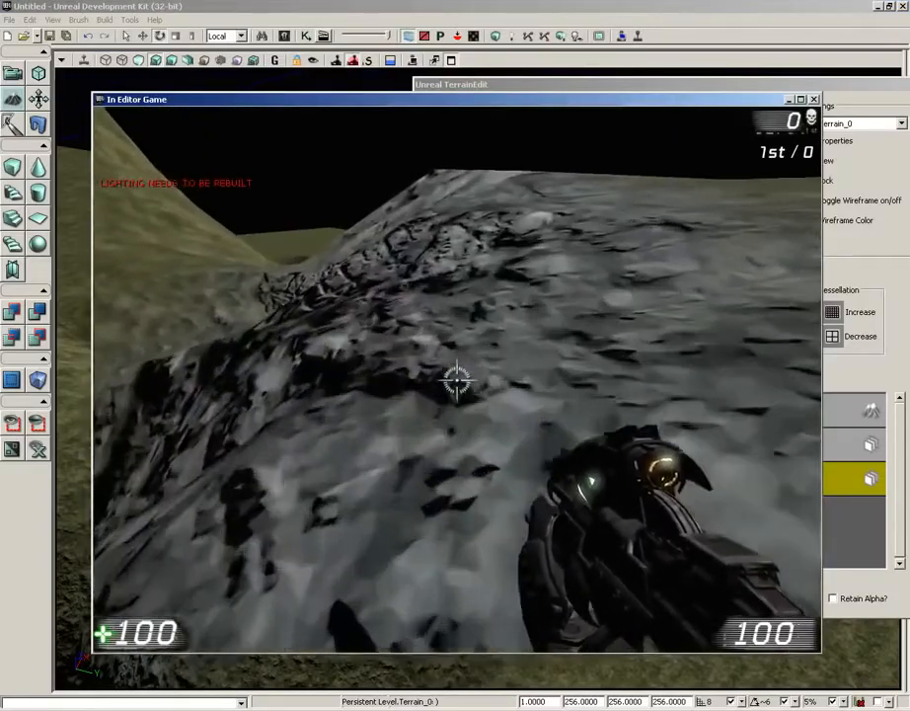
{"action": "key", "text": "w"}
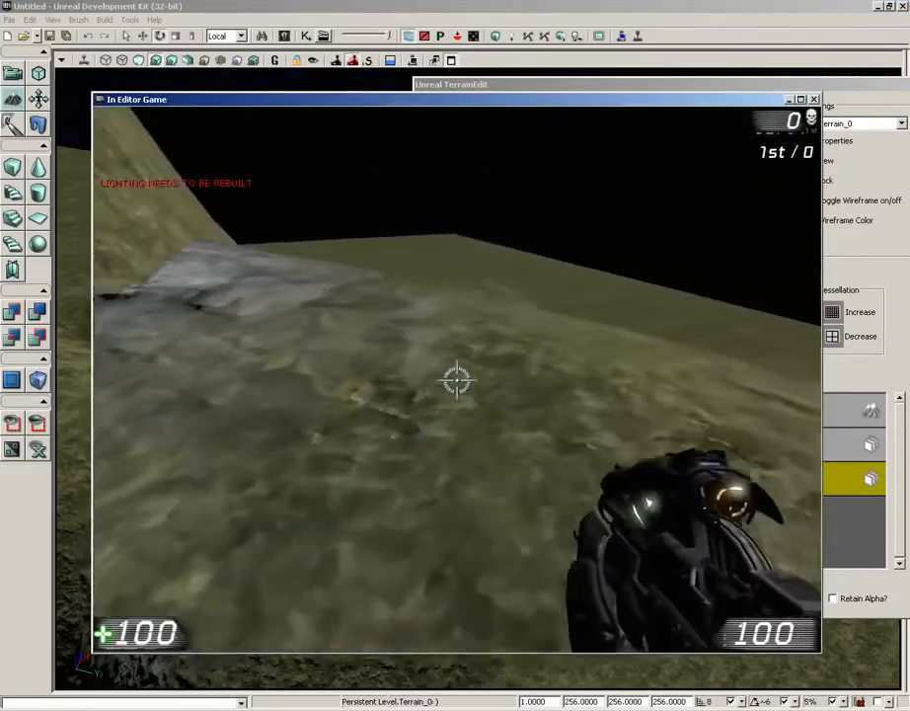
{"action": "key", "text": "w"}
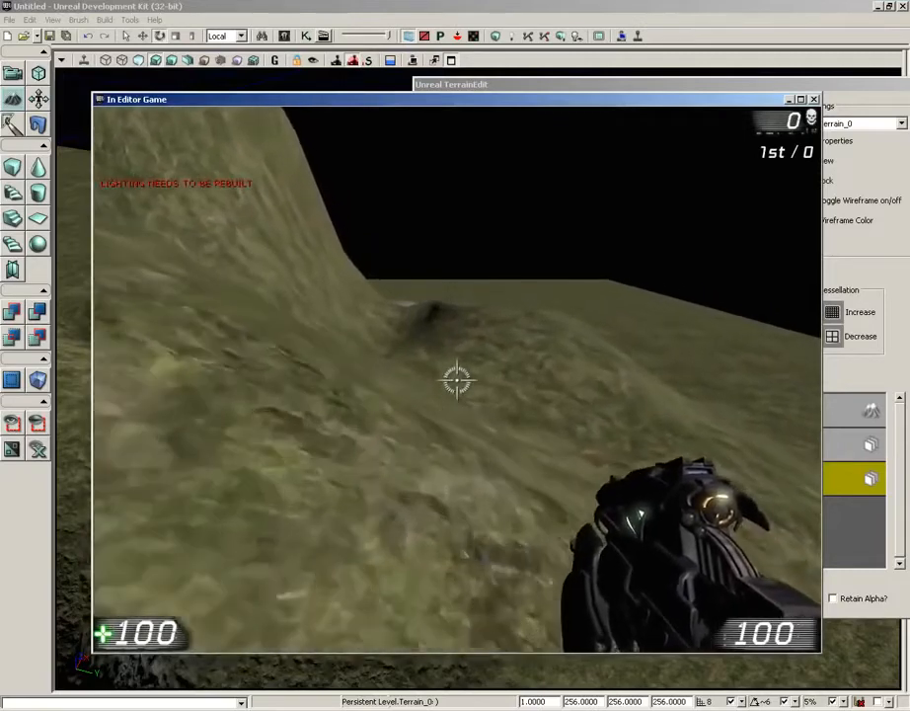
{"action": "key", "text": "Escape"}
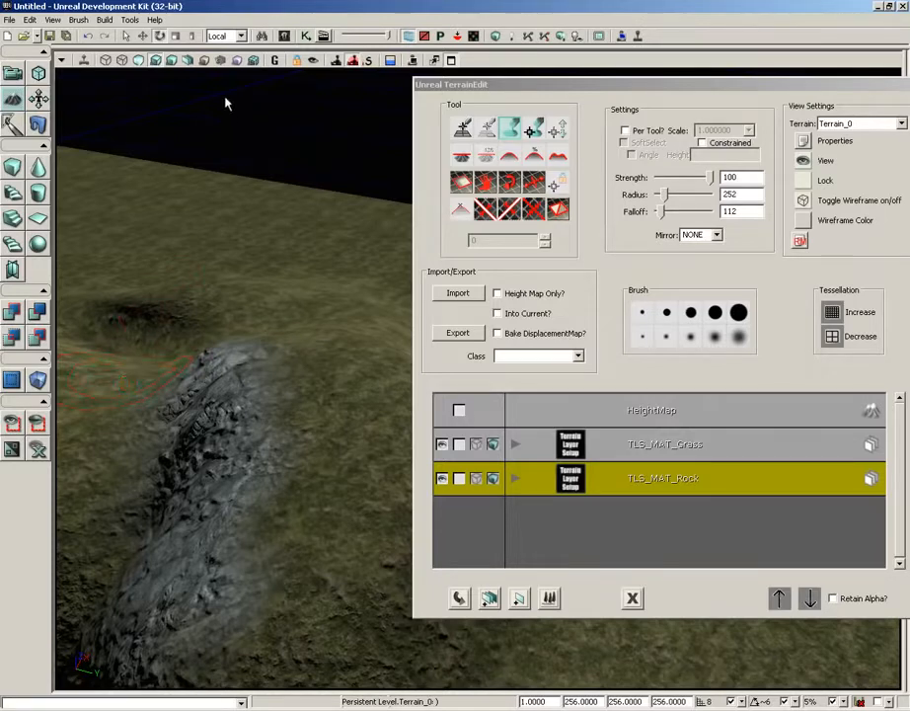
- Make the HeightMap layer active and sculpt the open grass into a steep mound with the Paint tool, keeping the terrain dialog out of the way
{"action": "left_click_drag", "start_coordinate": [532, 83], "coordinate": [368, 84]}
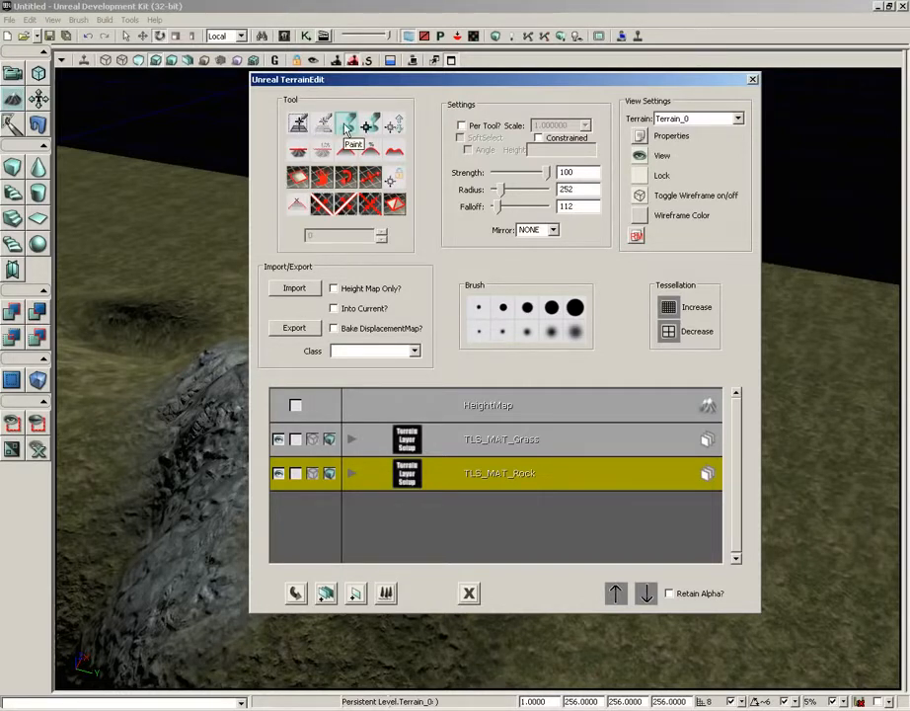
{"action": "left_click", "coordinate": [502, 412]}
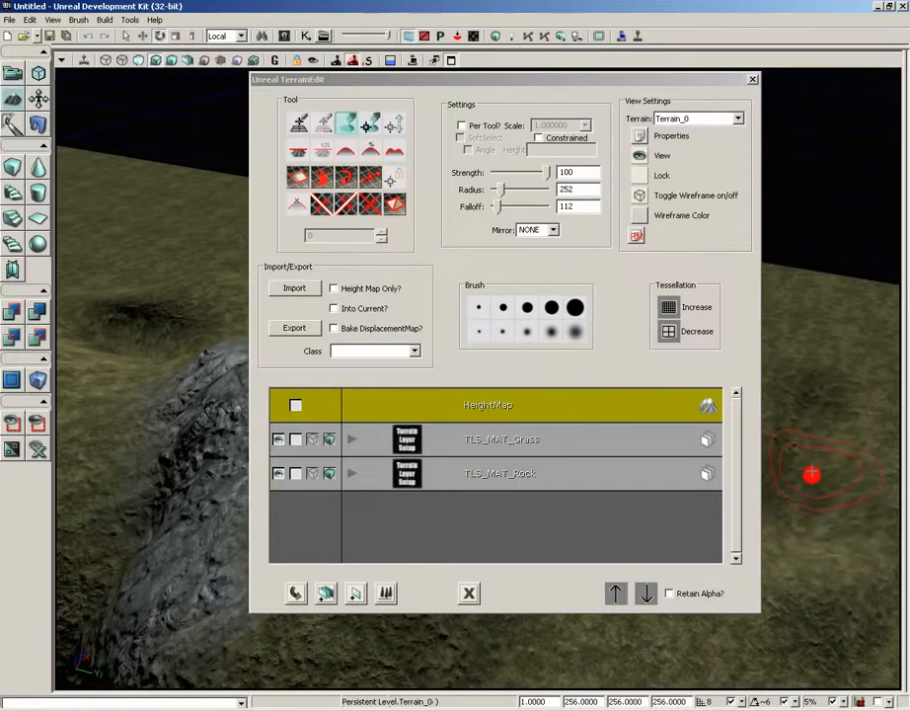
{"action": "left_click_drag", "start_coordinate": [657, 85], "coordinate": [559, 85]}
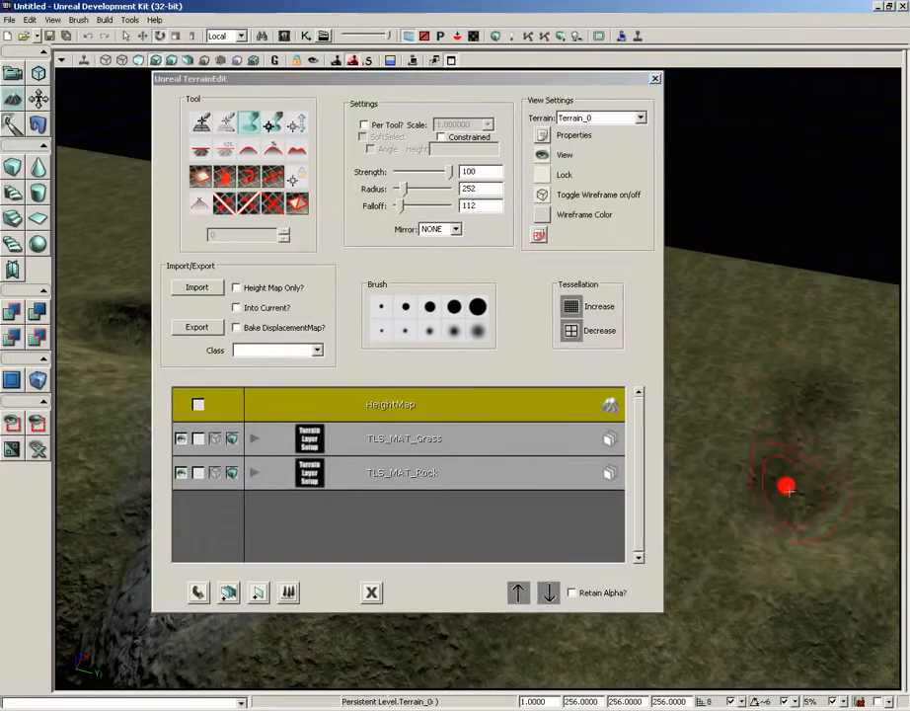
{"action": "mouse_move", "coordinate": [787, 427]}
{"action": "left_mouse_down", "text": "ctrl"}
{"action": "mouse_move", "coordinate": [798, 430]}
{"action": "mouse_move", "coordinate": [796, 488]}
{"action": "mouse_move", "coordinate": [778, 478]}
{"action": "mouse_move", "coordinate": [750, 358]}
{"action": "mouse_move", "coordinate": [692, 463]}
{"action": "mouse_move", "coordinate": [770, 365]}
{"action": "mouse_move", "coordinate": [697, 520]}
{"action": "mouse_move", "coordinate": [775, 460]}
{"action": "mouse_move", "coordinate": [759, 362]}
{"action": "mouse_move", "coordinate": [785, 357]}
{"action": "left_mouse_up", "text": "ctrl"}
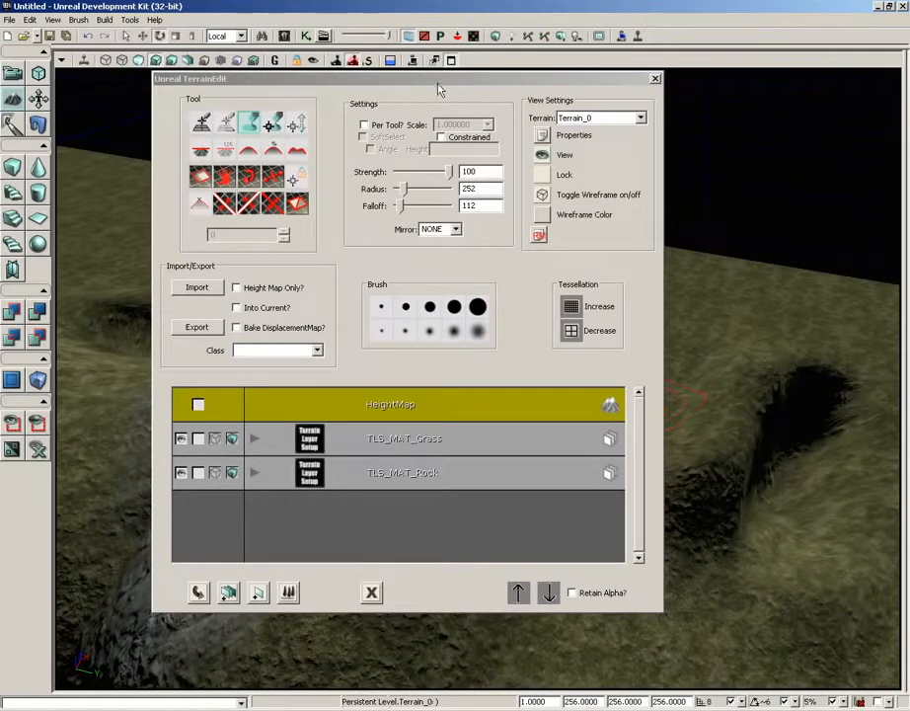
{"action": "left_click_drag", "start_coordinate": [820, 141], "coordinate": [821, 143]}
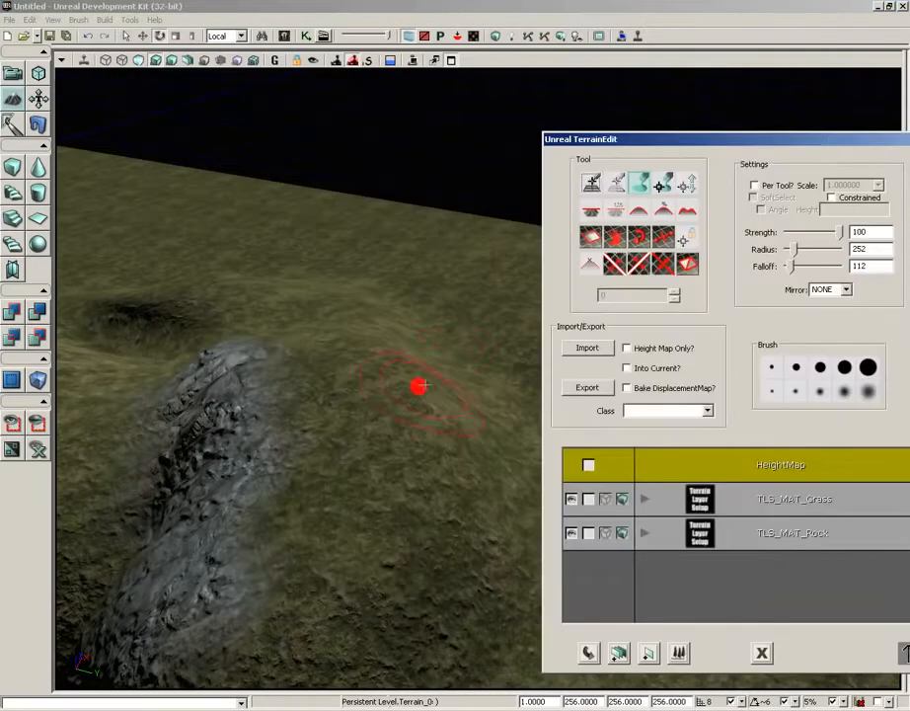
- Try selecting a patch of terrain vertices beside the rocky ridge with the Vertex Edit tool, and clear the selection
{"action": "left_click", "coordinate": [661, 184]}
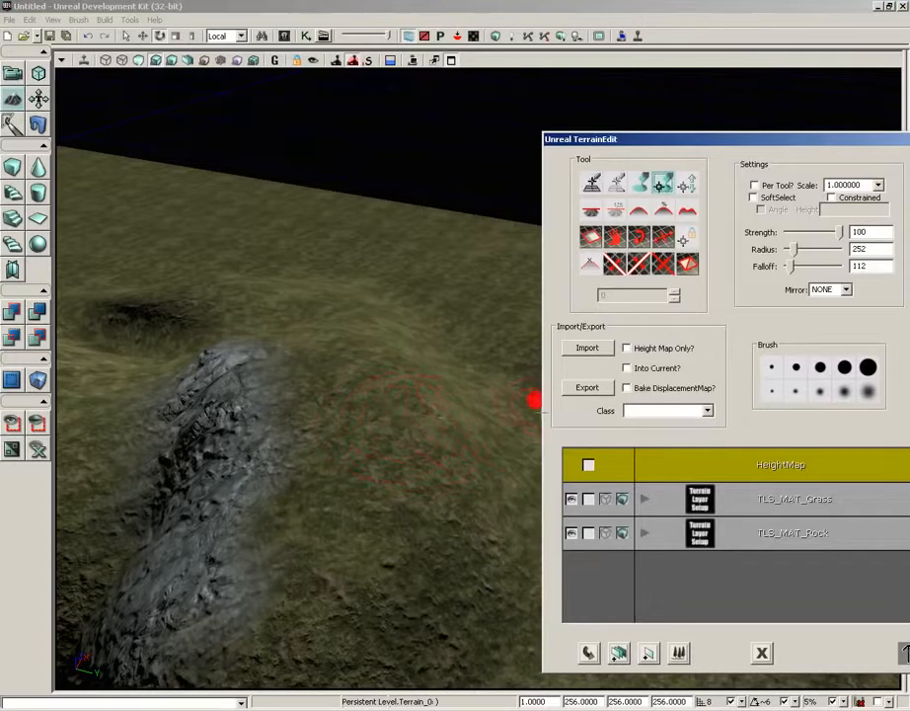
{"action": "mouse_move", "coordinate": [397, 413]}
{"action": "left_mouse_down", "text": "ctrl+alt"}
{"action": "mouse_move", "coordinate": [315, 518]}
{"action": "mouse_move", "coordinate": [392, 419]}
{"action": "mouse_move", "coordinate": [247, 389]}
{"action": "mouse_move", "coordinate": [279, 486]}
{"action": "left_mouse_up", "text": "ctrl+alt"}
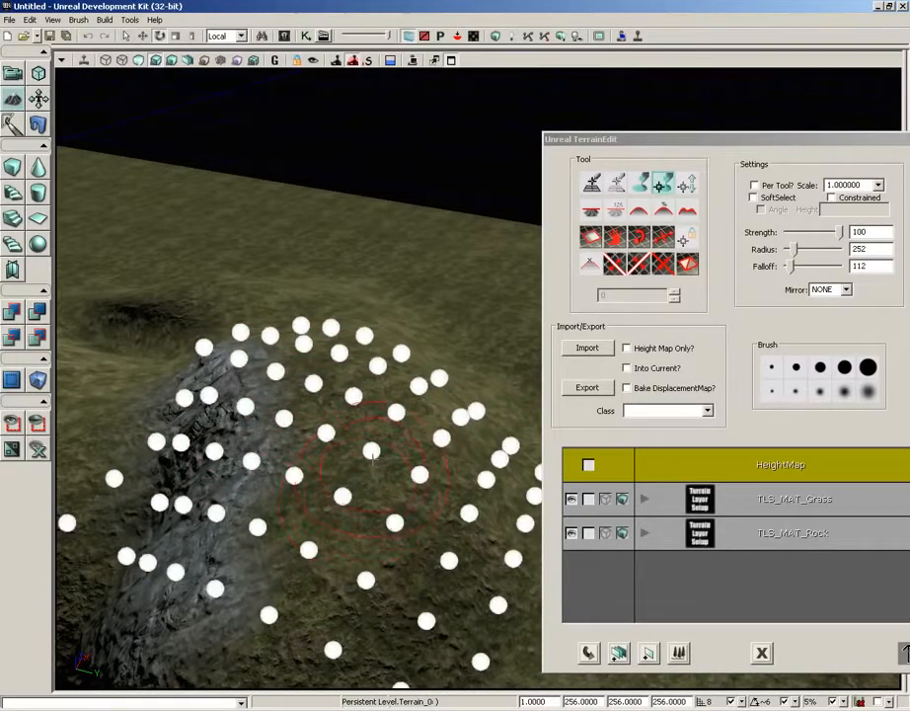
{"action": "mouse_move", "coordinate": [350, 395]}
{"action": "right_mouse_down", "text": "ctrl+alt"}
{"action": "mouse_move", "coordinate": [259, 372]}
{"action": "mouse_move", "coordinate": [270, 578]}
{"action": "mouse_move", "coordinate": [459, 414]}
{"action": "right_mouse_up", "text": "ctrl+alt"}
- Select a rectangular block of vertices on the open grass, and raise and lower it with the Vertex Edit tool
{"action": "mouse_move", "coordinate": [399, 355]}
{"action": "left_mouse_down"}
{"action": "mouse_move", "coordinate": [488, 392]}
{"action": "mouse_move", "coordinate": [325, 65]}
{"action": "left_mouse_up"}
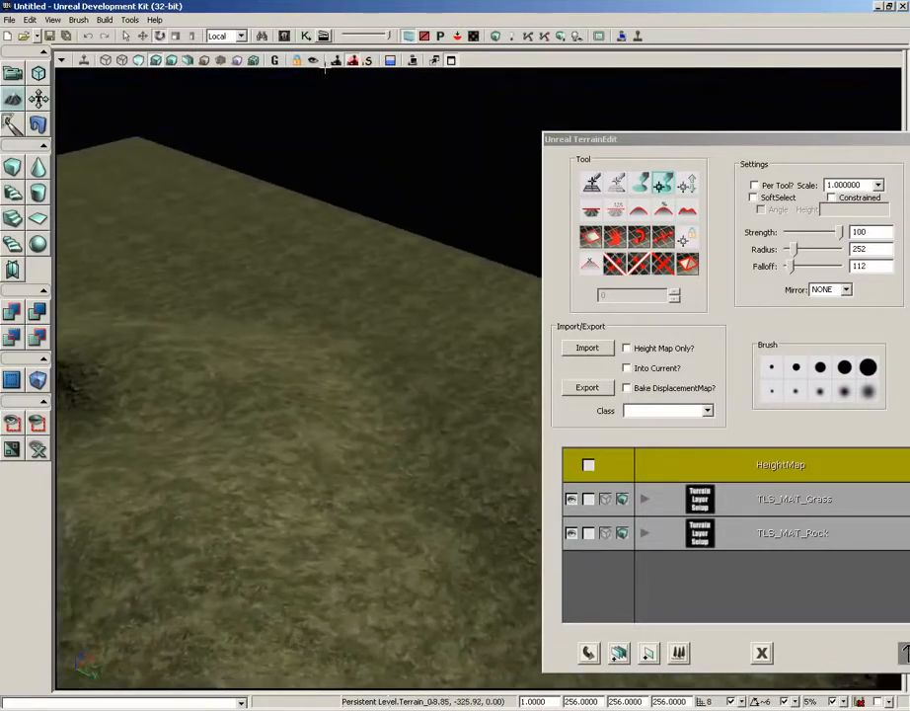
{"action": "mouse_move", "coordinate": [418, 345]}
{"action": "left_mouse_down", "text": "ctrl+alt"}
{"action": "mouse_move", "coordinate": [385, 316]}
{"action": "mouse_move", "coordinate": [375, 335]}
{"action": "mouse_move", "coordinate": [382, 346]}
{"action": "mouse_move", "coordinate": [379, 147]}
{"action": "left_mouse_up", "text": "ctrl+alt"}
{"action": "key", "text": "ctrl+z"}
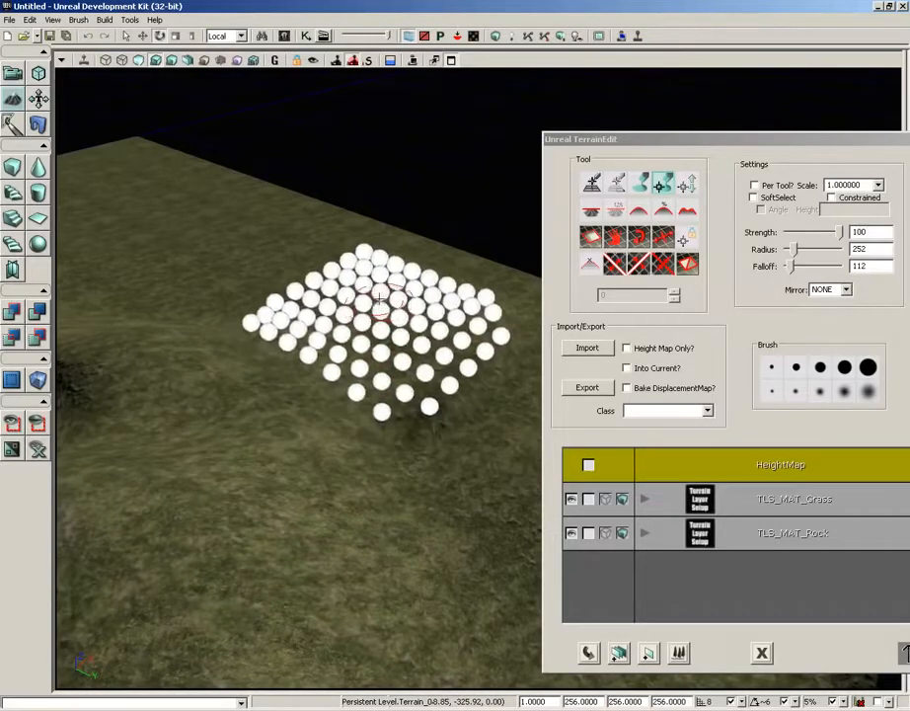
{"action": "key", "text": "ctrl+y"}
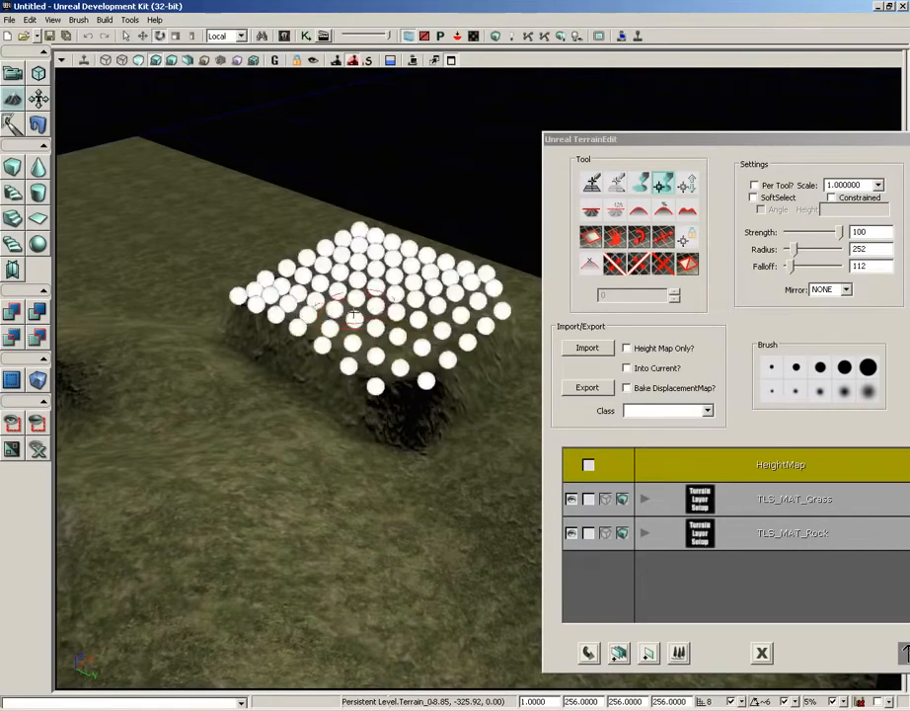
{"action": "left_click_drag", "start_coordinate": [353, 316], "coordinate": [329, 336], "text": "ctrl"}
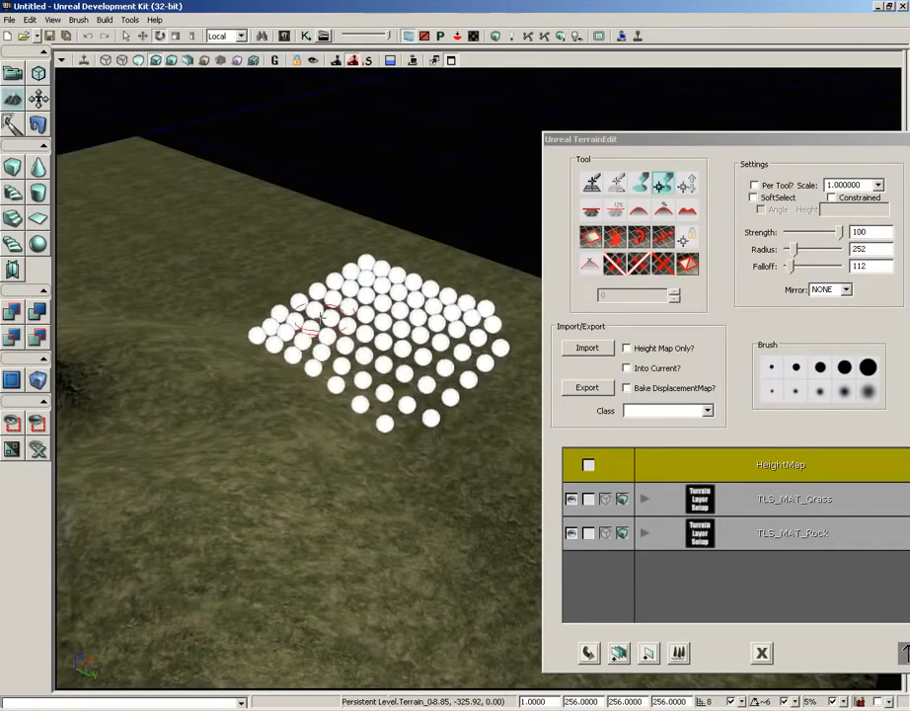
- Flatten the ground next to the small rocky ridge into a high plateau with a stepped cliff edge, using the Flatten tool
{"action": "left_click", "coordinate": [590, 210]}
{"action": "mouse_move", "coordinate": [365, 354]}
{"action": "left_mouse_down"}
{"action": "mouse_move", "coordinate": [261, 334]}
{"action": "mouse_move", "coordinate": [254, 265]}
{"action": "mouse_move", "coordinate": [207, 301]}
{"action": "mouse_move", "coordinate": [422, 375]}
{"action": "left_mouse_up"}
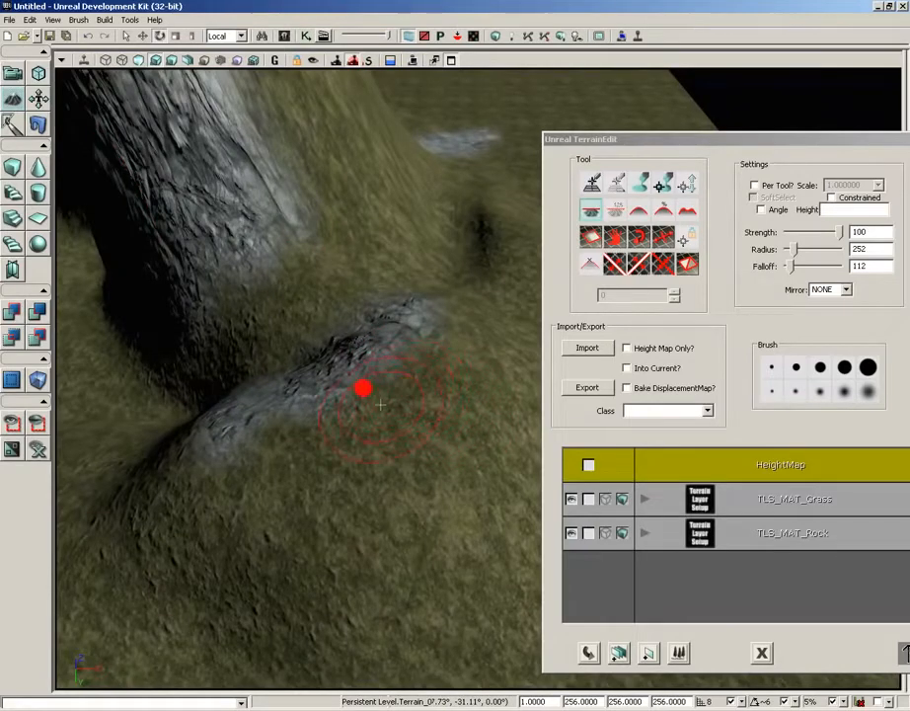
{"action": "mouse_move", "coordinate": [404, 384]}
{"action": "left_mouse_down"}
{"action": "mouse_move", "coordinate": [547, 347]}
{"action": "mouse_move", "coordinate": [538, 352]}
{"action": "left_mouse_up"}
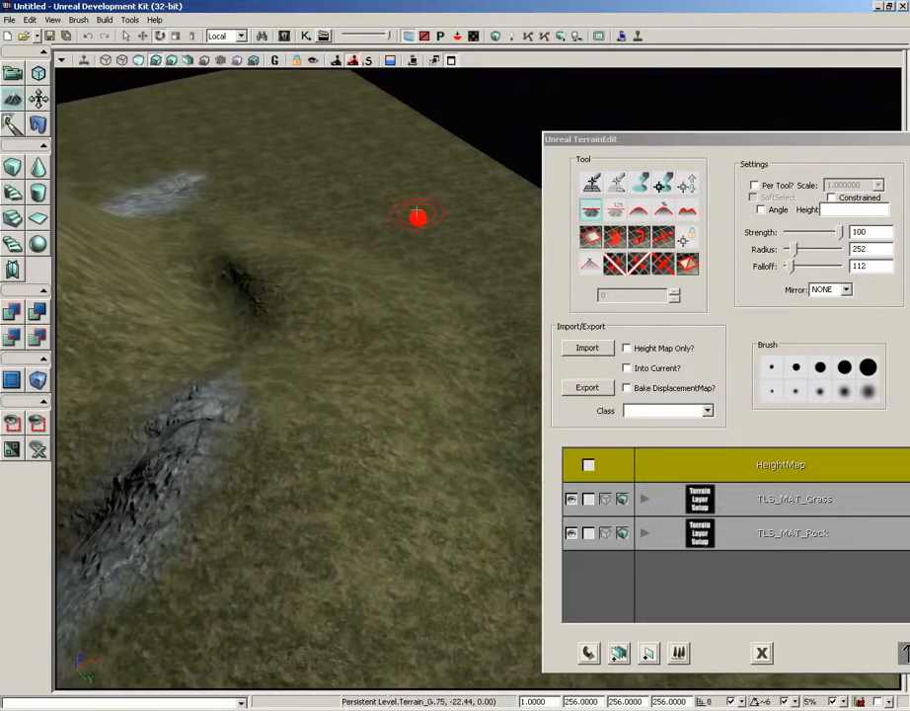
{"action": "mouse_move", "coordinate": [385, 259]}
{"action": "left_mouse_down", "text": "ctrl"}
{"action": "mouse_move", "coordinate": [386, 288]}
{"action": "mouse_move", "coordinate": [311, 474]}
{"action": "mouse_move", "coordinate": [365, 268]}
{"action": "left_mouse_up", "text": "ctrl"}
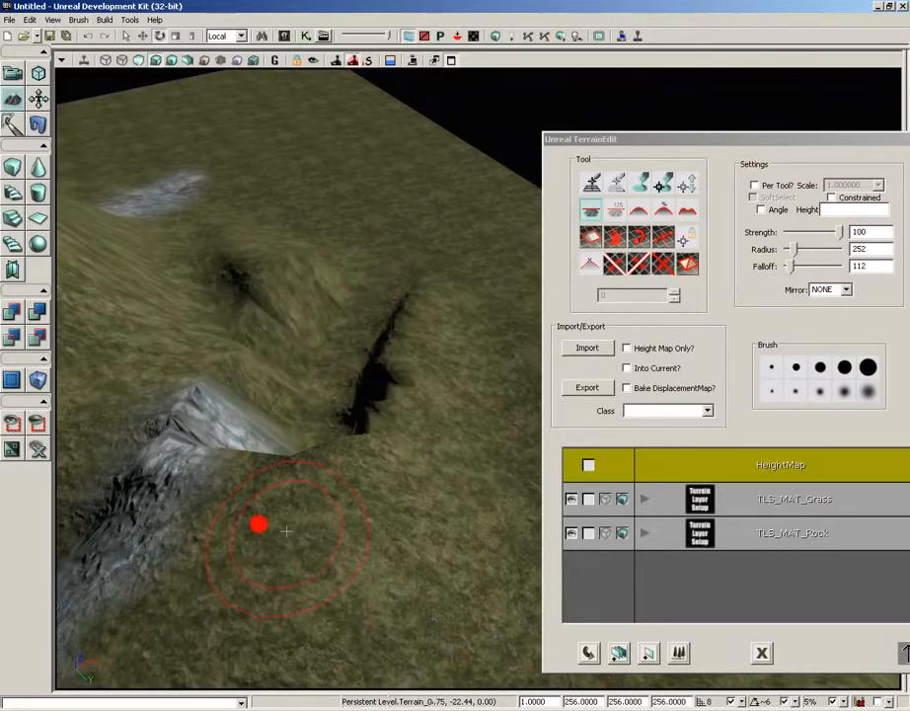
{"action": "mouse_move", "coordinate": [285, 531]}
{"action": "left_mouse_down", "text": "ctrl"}
{"action": "mouse_move", "coordinate": [338, 538]}
{"action": "mouse_move", "coordinate": [426, 480]}
{"action": "mouse_move", "coordinate": [470, 410]}
{"action": "mouse_move", "coordinate": [482, 353]}
{"action": "left_mouse_up", "text": "ctrl"}
{"action": "mouse_move", "coordinate": [473, 399]}
{"action": "left_mouse_down", "text": "ctrl"}
{"action": "mouse_move", "coordinate": [496, 276]}
{"action": "mouse_move", "coordinate": [480, 156]}
{"action": "mouse_move", "coordinate": [468, 290]}
{"action": "left_mouse_up", "text": "ctrl"}
{"action": "left_click_drag", "start_coordinate": [453, 370], "coordinate": [315, 404]}
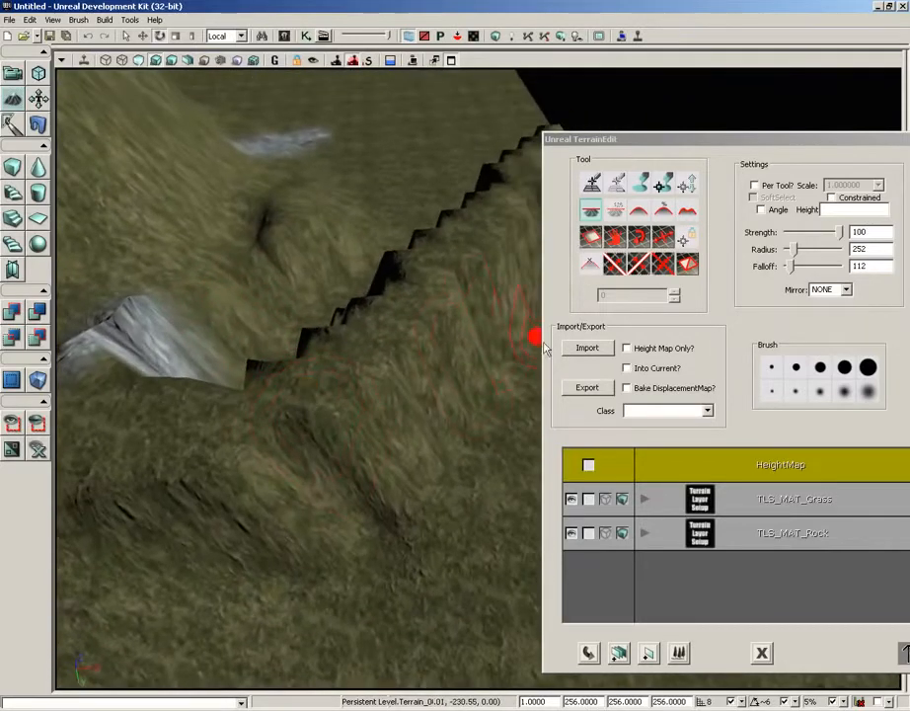
- Smooth the creased grassy slopes in front of the stepped cliff with the Smooth tool
{"action": "left_click", "coordinate": [638, 209]}
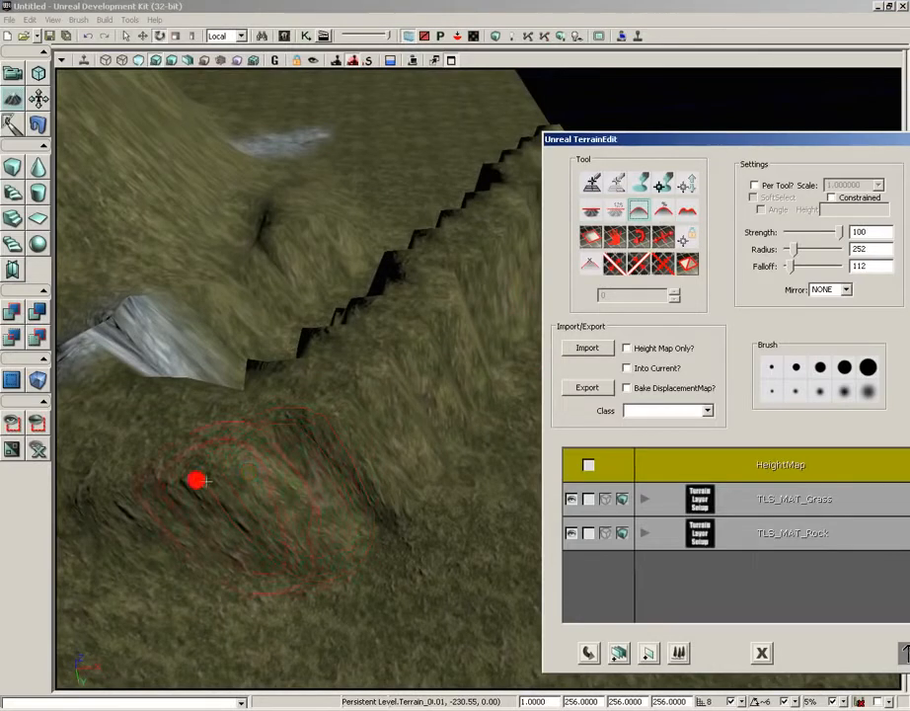
{"action": "mouse_move", "coordinate": [192, 478]}
{"action": "left_mouse_down", "text": "ctrl"}
{"action": "mouse_move", "coordinate": [265, 481]}
{"action": "mouse_move", "coordinate": [496, 379]}
{"action": "mouse_move", "coordinate": [441, 425]}
{"action": "mouse_move", "coordinate": [531, 267]}
{"action": "mouse_move", "coordinate": [469, 395]}
{"action": "mouse_move", "coordinate": [309, 395]}
{"action": "mouse_move", "coordinate": [398, 282]}
{"action": "mouse_move", "coordinate": [362, 445]}
{"action": "mouse_move", "coordinate": [258, 433]}
{"action": "mouse_move", "coordinate": [221, 498]}
{"action": "mouse_move", "coordinate": [349, 437]}
{"action": "mouse_move", "coordinate": [284, 518]}
{"action": "mouse_move", "coordinate": [365, 468]}
{"action": "left_mouse_up", "text": "ctrl"}
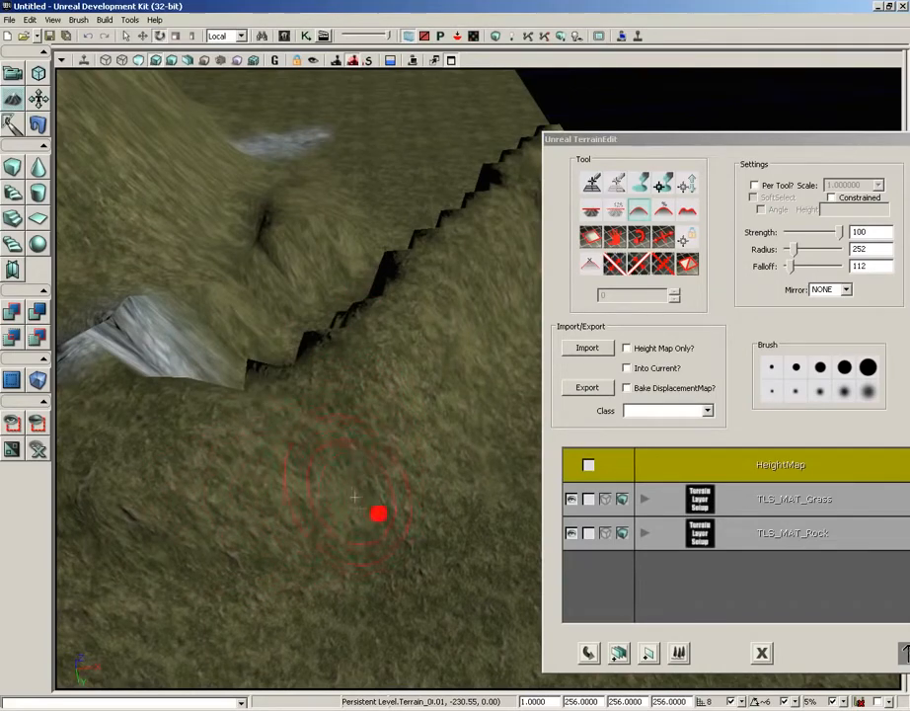
{"action": "mouse_move", "coordinate": [378, 513]}
{"action": "left_mouse_down", "text": "ctrl"}
{"action": "mouse_move", "coordinate": [284, 505]}
{"action": "mouse_move", "coordinate": [434, 371]}
{"action": "left_mouse_up", "text": "ctrl"}
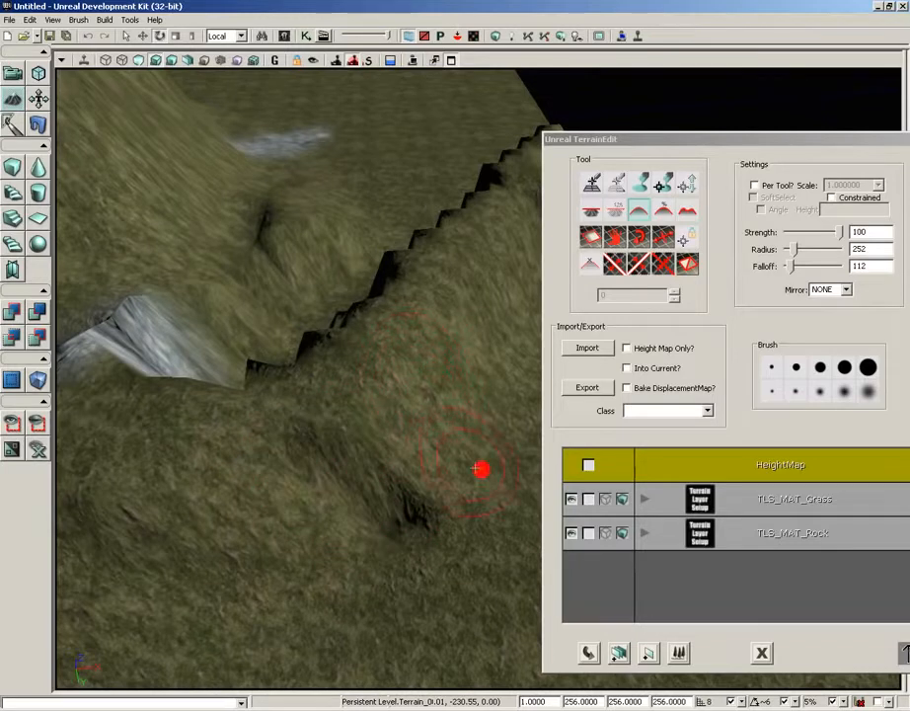
{"action": "left_click_drag", "start_coordinate": [481, 469], "coordinate": [343, 562], "text": "ctrl"}
{"action": "mouse_move", "coordinate": [401, 604]}
{"action": "left_mouse_down", "text": "ctrl"}
{"action": "mouse_move", "coordinate": [335, 528]}
{"action": "mouse_move", "coordinate": [396, 514]}
{"action": "left_mouse_up", "text": "ctrl"}
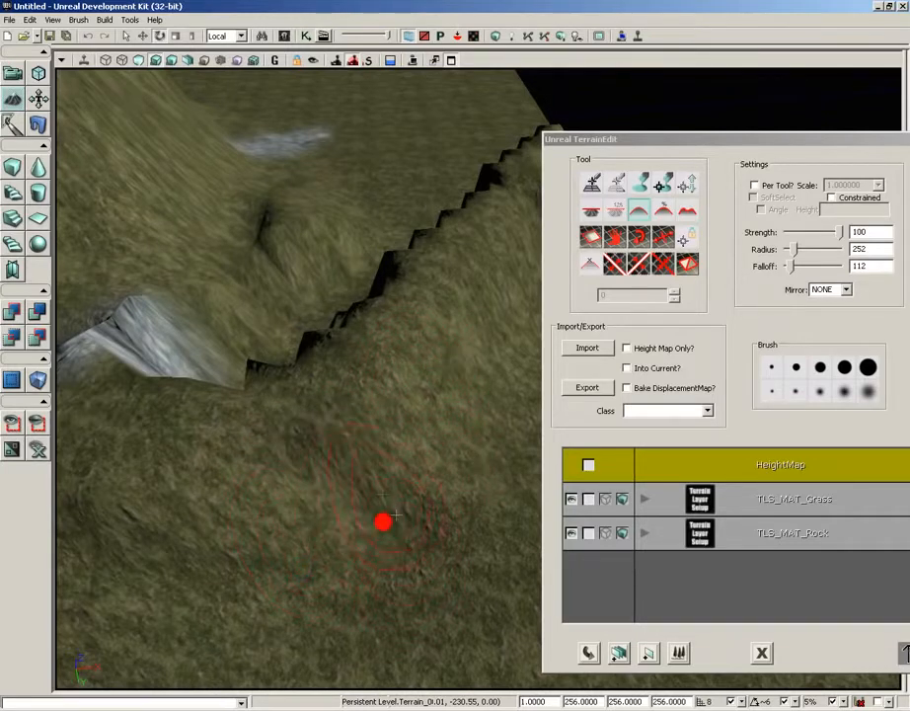
{"action": "mouse_move", "coordinate": [381, 467]}
{"action": "left_mouse_down", "text": "ctrl"}
{"action": "mouse_move", "coordinate": [286, 508]}
{"action": "mouse_move", "coordinate": [395, 412]}
{"action": "mouse_move", "coordinate": [269, 397]}
{"action": "mouse_move", "coordinate": [324, 456]}
{"action": "left_mouse_up", "text": "ctrl"}
- Smooth the jagged stepped face of the cliff along its whole length up to the far end
{"action": "mouse_move", "coordinate": [325, 456]}
{"action": "right_mouse_down"}
{"action": "mouse_move", "coordinate": [449, 205]}
{"action": "mouse_move", "coordinate": [451, 462]}
{"action": "right_mouse_up"}
{"action": "mouse_move", "coordinate": [451, 463]}
{"action": "left_mouse_down"}
{"action": "mouse_move", "coordinate": [414, 553]}
{"action": "mouse_move", "coordinate": [336, 436]}
{"action": "left_mouse_up"}
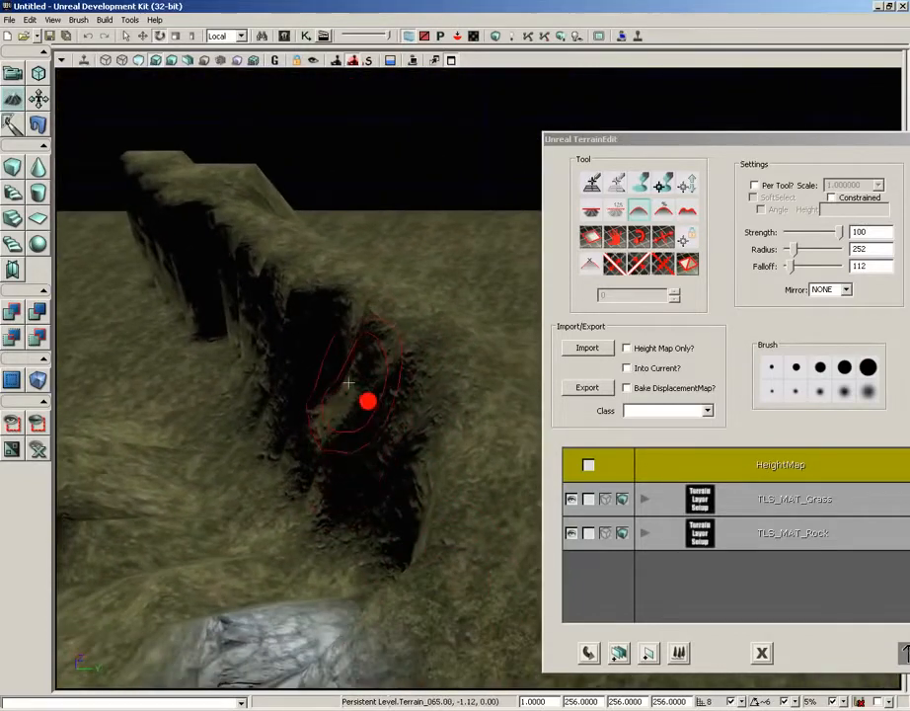
{"action": "mouse_move", "coordinate": [348, 383]}
{"action": "left_mouse_down", "text": "ctrl"}
{"action": "mouse_move", "coordinate": [146, 166]}
{"action": "mouse_move", "coordinate": [309, 335]}
{"action": "mouse_move", "coordinate": [186, 179]}
{"action": "mouse_move", "coordinate": [182, 155]}
{"action": "left_mouse_up", "text": "ctrl"}
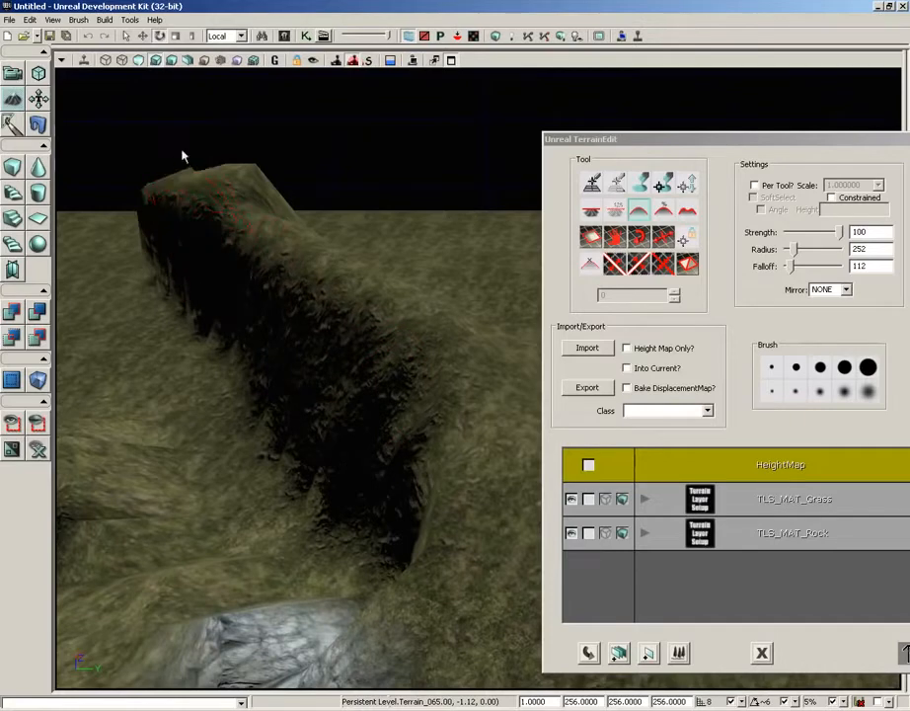
- Level the small dark bump on the grass between the rock slopes and the cliff with the Average tool
{"action": "left_click", "coordinate": [664, 212]}
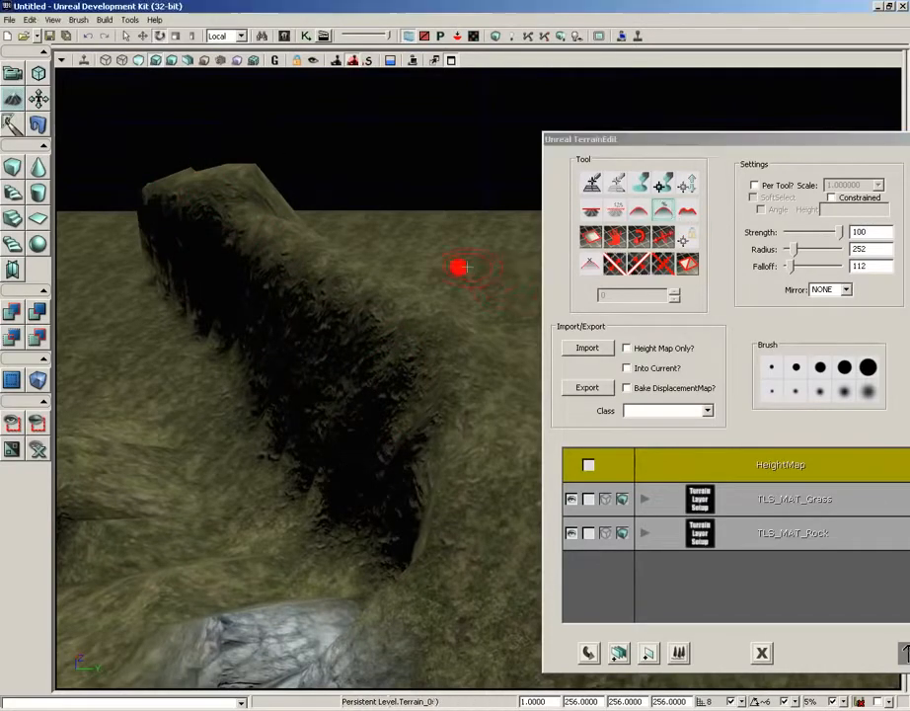
{"action": "mouse_move", "coordinate": [457, 266]}
{"action": "left_mouse_down"}
{"action": "mouse_move", "coordinate": [375, 423]}
{"action": "mouse_move", "coordinate": [376, 280]}
{"action": "left_mouse_up"}
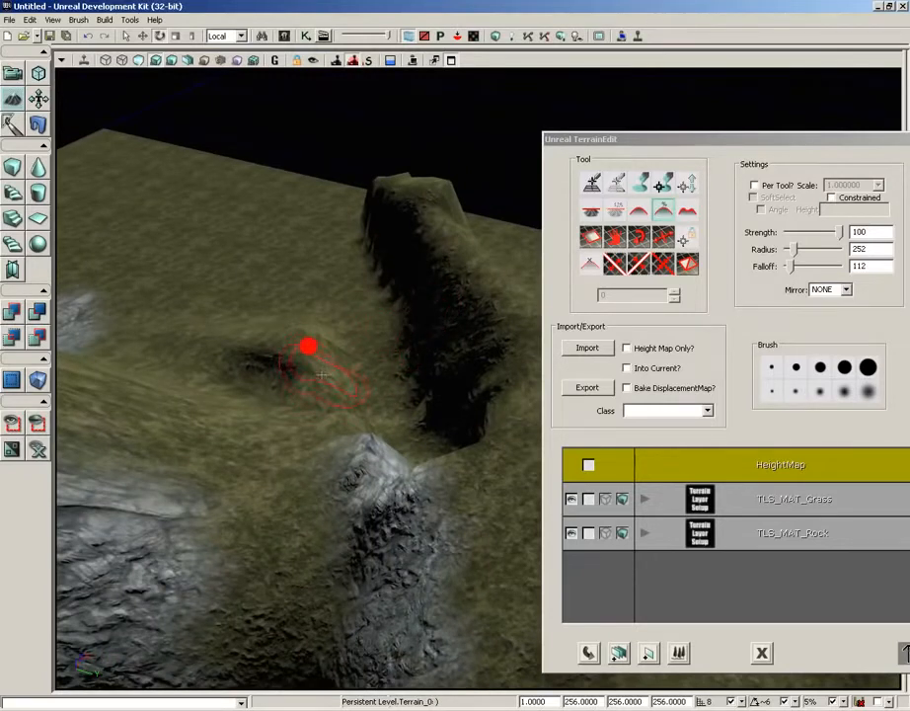
{"action": "mouse_move", "coordinate": [322, 375]}
{"action": "left_mouse_down", "text": "ctrl"}
{"action": "mouse_move", "coordinate": [339, 372]}
{"action": "mouse_move", "coordinate": [352, 350]}
{"action": "mouse_move", "coordinate": [312, 346]}
{"action": "mouse_move", "coordinate": [275, 372]}
{"action": "mouse_move", "coordinate": [315, 348]}
{"action": "mouse_move", "coordinate": [364, 391]}
{"action": "mouse_move", "coordinate": [315, 348]}
{"action": "mouse_move", "coordinate": [293, 399]}
{"action": "mouse_move", "coordinate": [526, 351]}
{"action": "left_mouse_up", "text": "ctrl"}
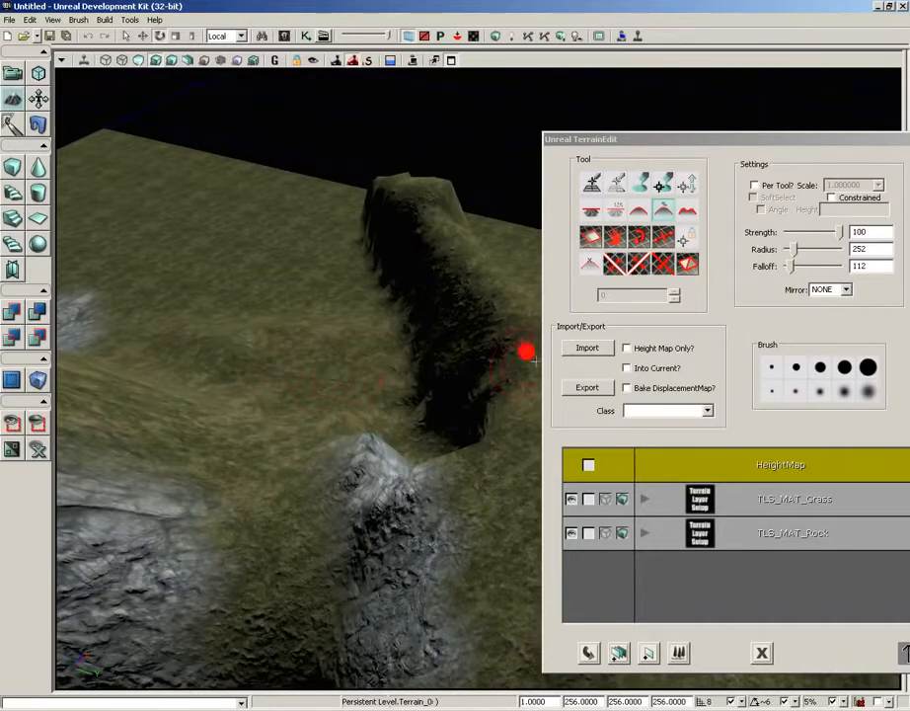
- Apply the Noise tool with radius 1010 and strength 100 to roughen the grass beside the cliff into jagged peaks
{"action": "left_click", "coordinate": [688, 213]}
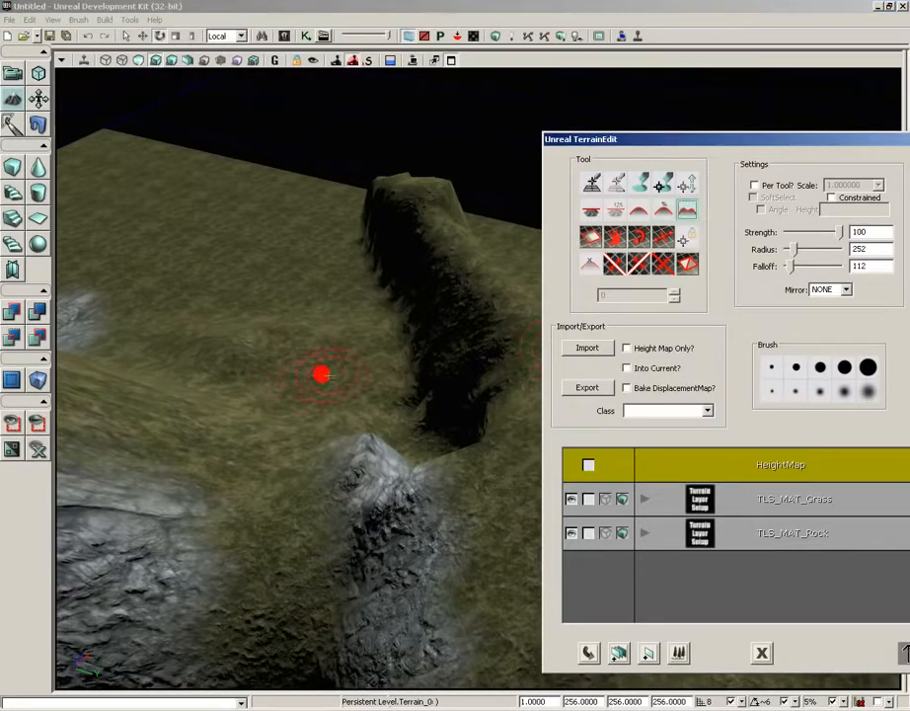
{"action": "left_click_drag", "start_coordinate": [803, 250], "coordinate": [813, 251]}
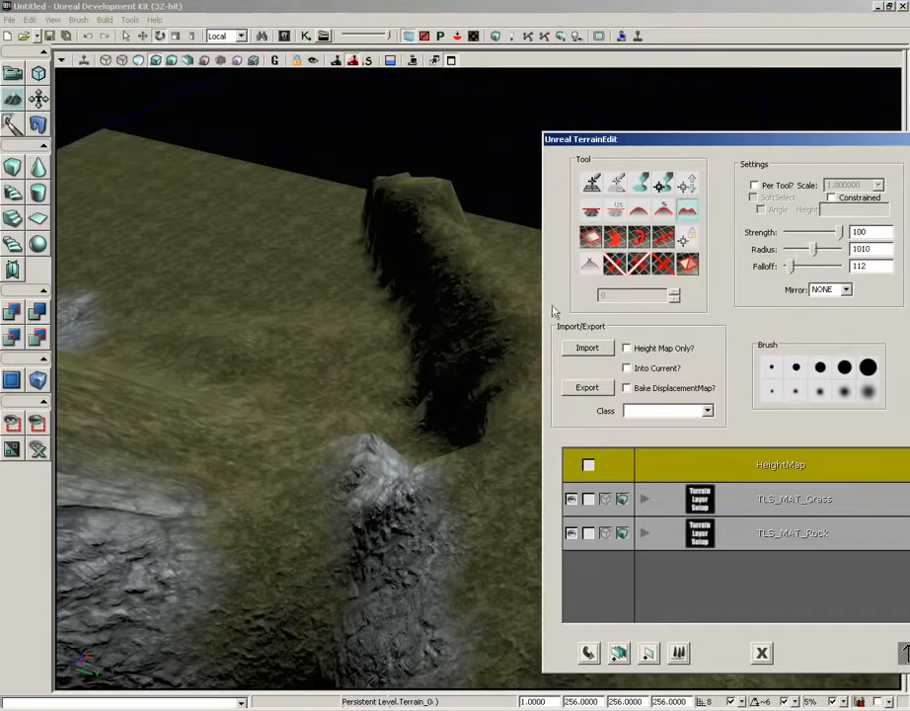
{"action": "mouse_move", "coordinate": [298, 359]}
{"action": "left_mouse_down", "text": "ctrl"}
{"action": "mouse_move", "coordinate": [293, 340]}
{"action": "mouse_move", "coordinate": [328, 339]}
{"action": "mouse_move", "coordinate": [328, 328]}
{"action": "mouse_move", "coordinate": [232, 298]}
{"action": "mouse_move", "coordinate": [416, 329]}
{"action": "mouse_move", "coordinate": [336, 337]}
{"action": "mouse_move", "coordinate": [246, 276]}
{"action": "left_mouse_up", "text": "ctrl"}
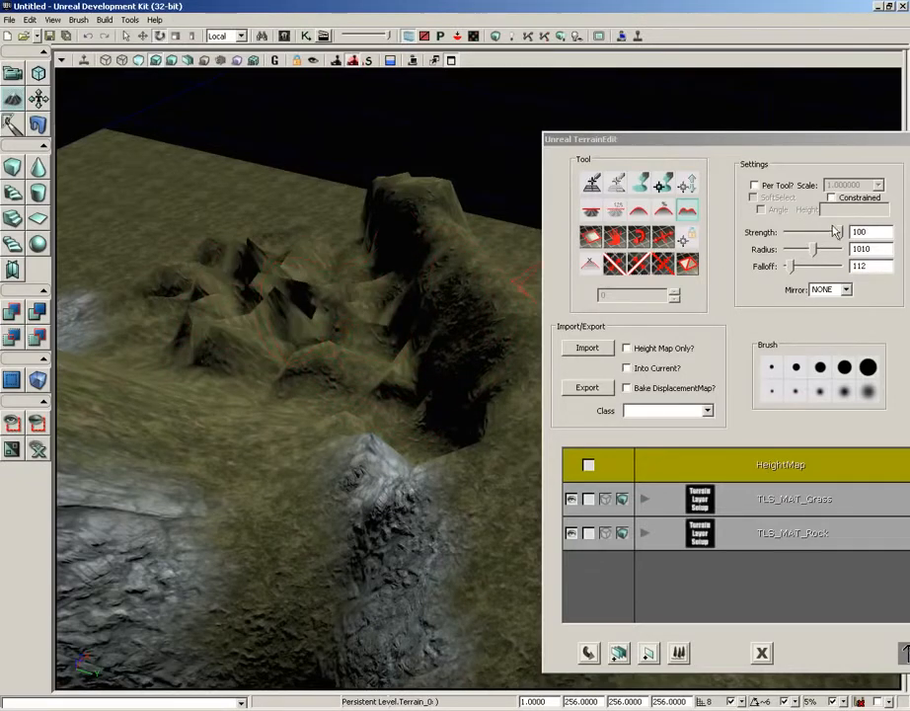
- Set the tool strength to 18 and even out the jagged peaks beside the cliff with the Smooth tool
{"action": "left_click_drag", "start_coordinate": [835, 231], "coordinate": [798, 233]}
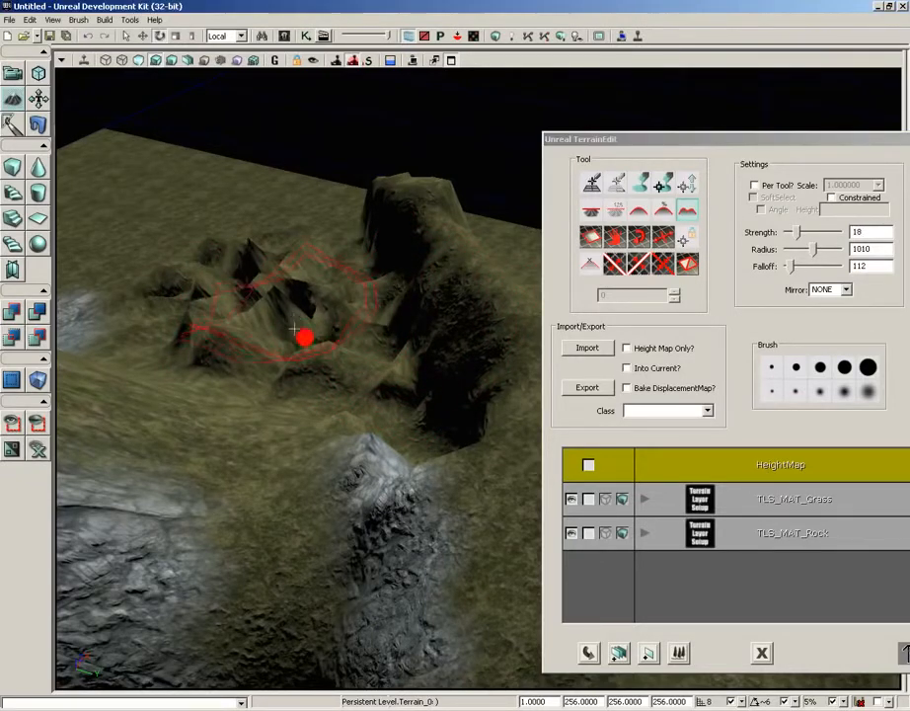
{"action": "left_click", "coordinate": [639, 210]}
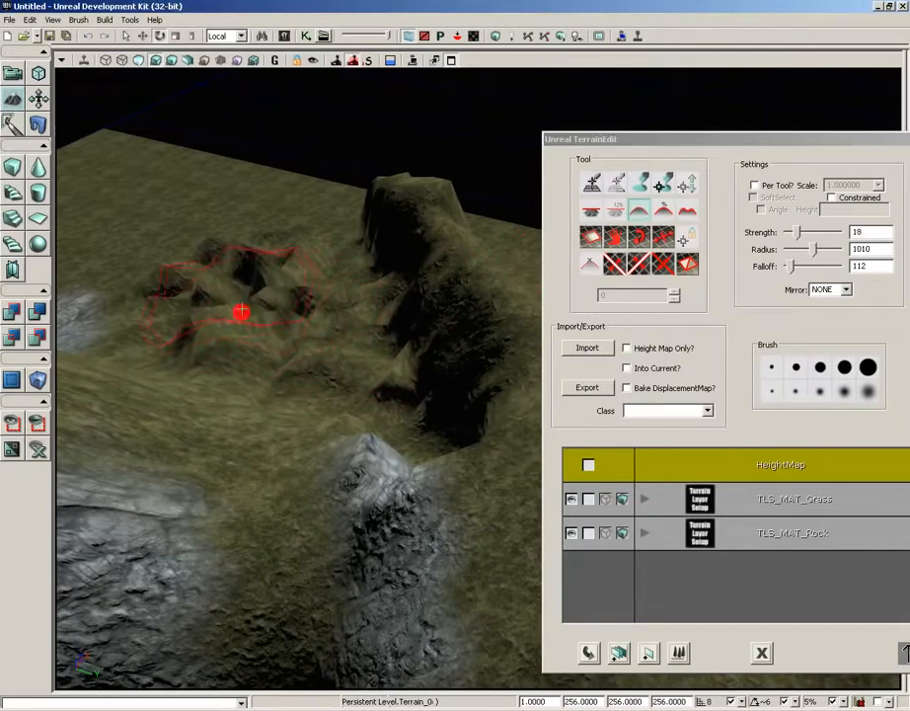
{"action": "mouse_move", "coordinate": [241, 312]}
{"action": "left_mouse_down", "text": "ctrl"}
{"action": "mouse_move", "coordinate": [234, 288]}
{"action": "mouse_move", "coordinate": [242, 340]}
{"action": "mouse_move", "coordinate": [279, 325]}
{"action": "mouse_move", "coordinate": [329, 337]}
{"action": "mouse_move", "coordinate": [245, 301]}
{"action": "mouse_move", "coordinate": [297, 264]}
{"action": "mouse_move", "coordinate": [239, 255]}
{"action": "left_mouse_up", "text": "ctrl"}
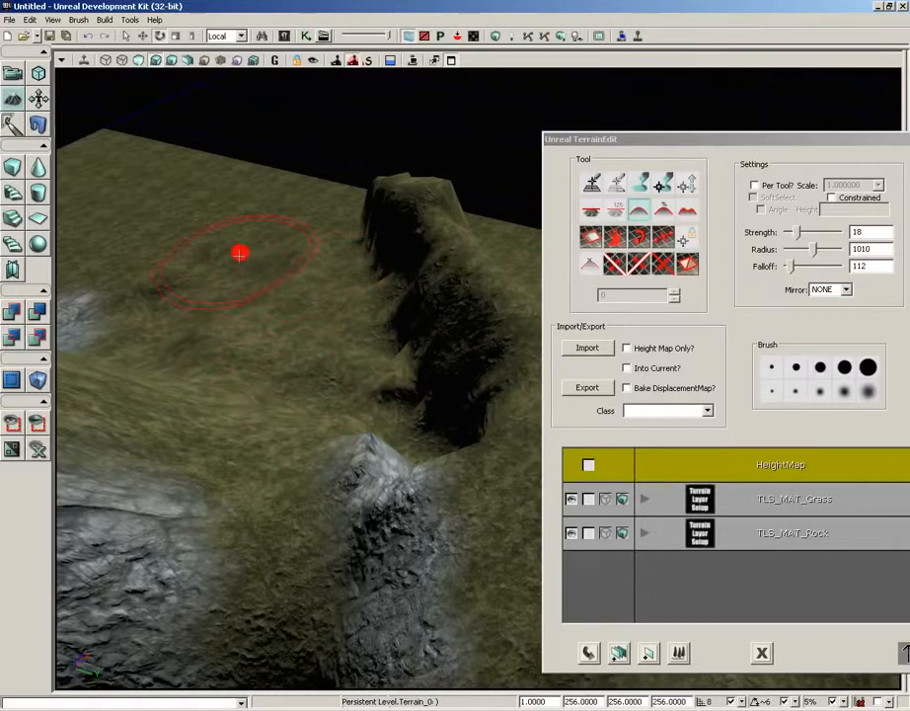
- Smooth the remaining bumps in the grass along the foot of the cliff
{"action": "left_click_drag", "start_coordinate": [312, 326], "coordinate": [367, 416], "text": "ctrl"}
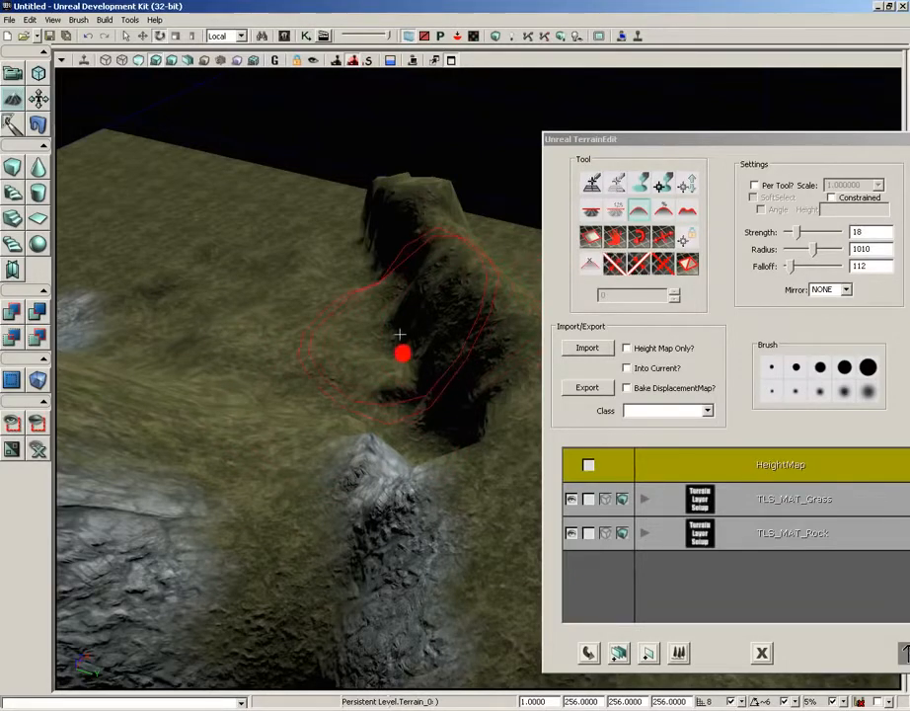
{"action": "left_click_drag", "start_coordinate": [398, 335], "coordinate": [305, 641]}
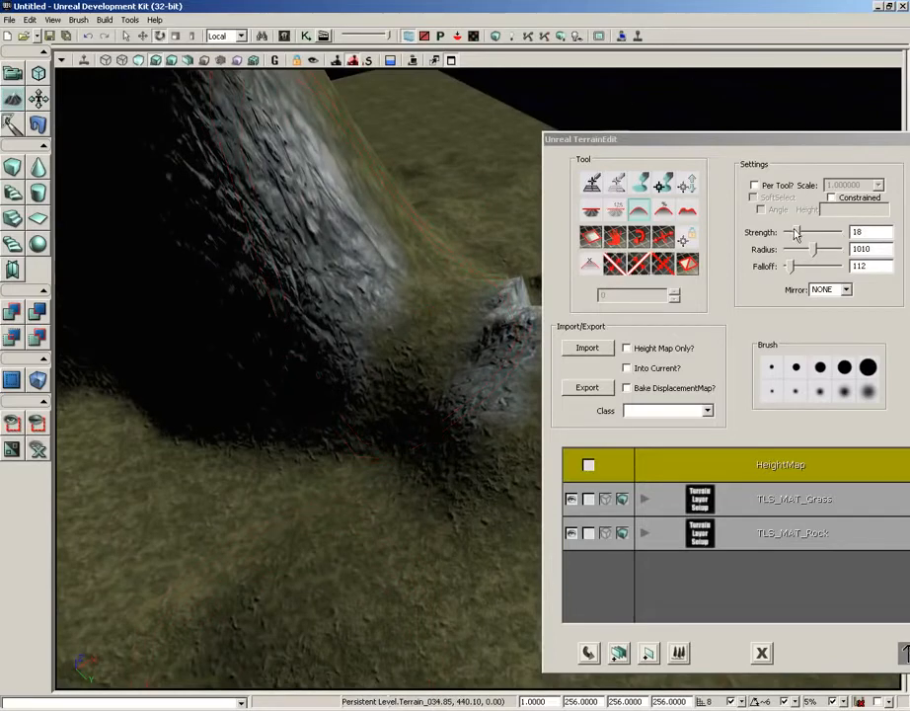
- Set the strength to 52 and radius to 252, and cut a hole beside the narrow rock slope with the Visibility tool
{"action": "mouse_move", "coordinate": [797, 233]}
{"action": "left_mouse_down"}
{"action": "mouse_move", "coordinate": [816, 233]}
{"action": "mouse_move", "coordinate": [798, 252]}
{"action": "left_mouse_up"}
{"action": "mouse_move", "coordinate": [498, 329]}
{"action": "left_mouse_down"}
{"action": "mouse_move", "coordinate": [476, 334]}
{"action": "mouse_move", "coordinate": [423, 426]}
{"action": "left_mouse_up"}
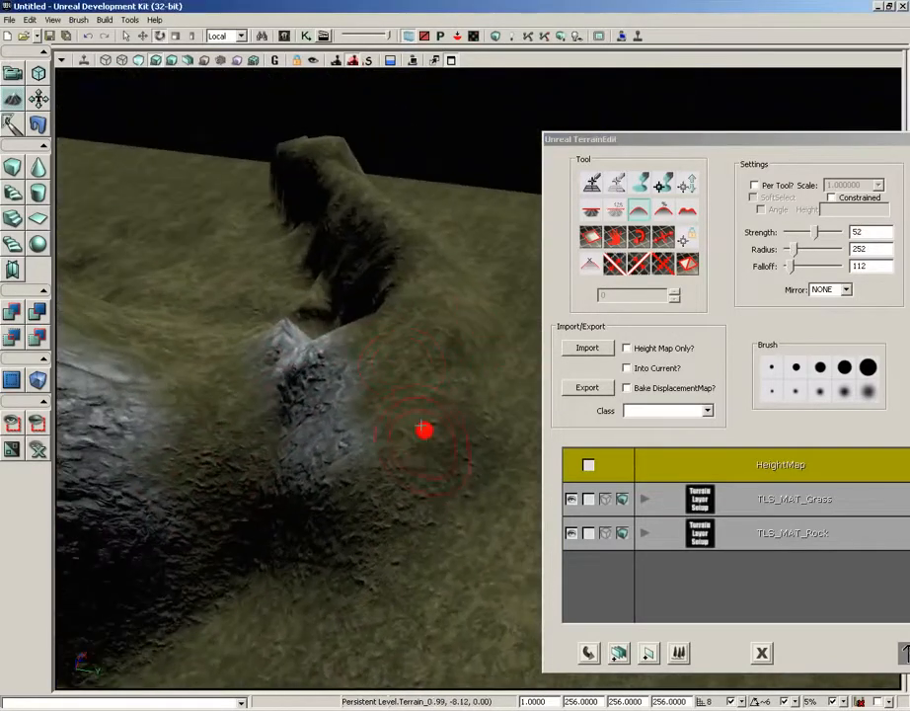
{"action": "left_click", "coordinate": [590, 235]}
{"action": "left_click", "coordinate": [435, 448], "text": "ctrl"}
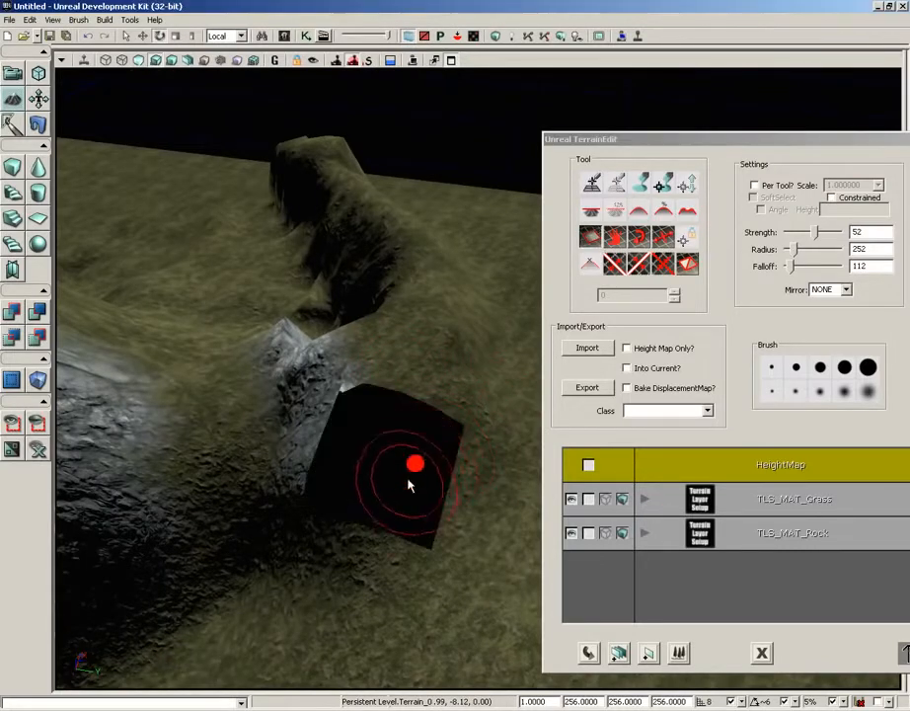
{"action": "mouse_move", "coordinate": [424, 373]}
{"action": "left_mouse_down", "text": "ctrl"}
{"action": "mouse_move", "coordinate": [467, 359]}
{"action": "mouse_move", "coordinate": [498, 422]}
{"action": "mouse_move", "coordinate": [512, 488]}
{"action": "mouse_move", "coordinate": [470, 481]}
{"action": "mouse_move", "coordinate": [593, 428]}
{"action": "mouse_move", "coordinate": [700, 288]}
{"action": "mouse_move", "coordinate": [467, 655]}
{"action": "mouse_move", "coordinate": [446, 638]}
{"action": "mouse_move", "coordinate": [445, 624]}
{"action": "left_mouse_up", "text": "ctrl"}
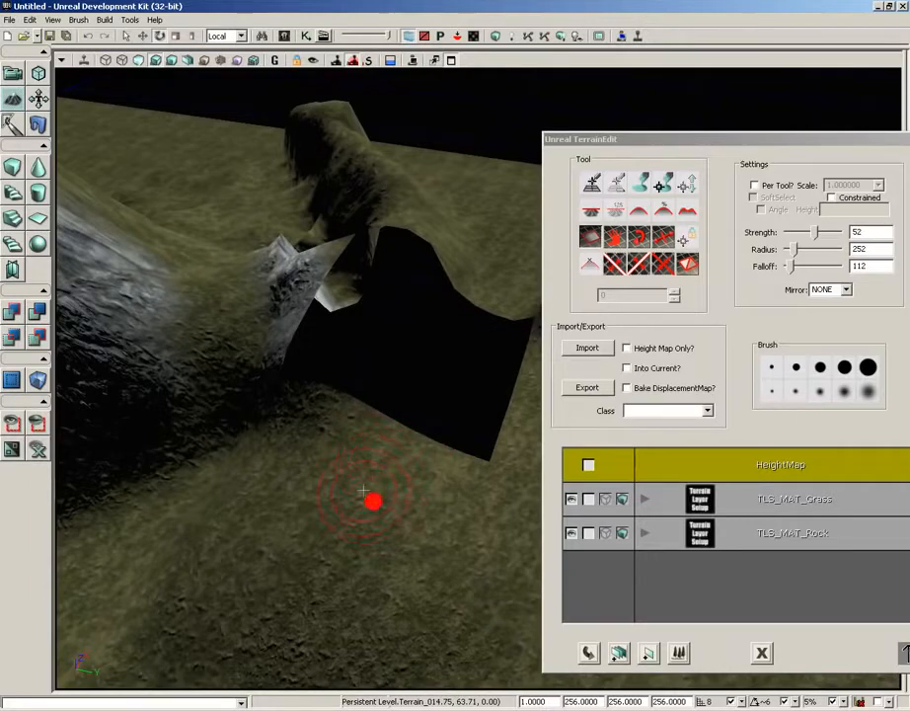
- Reshape the hole from the far side of the ridge by hiding more terrain patches and restoring some along its edge
{"action": "mouse_move", "coordinate": [357, 486]}
{"action": "left_mouse_down"}
{"action": "mouse_move", "coordinate": [238, 386]}
{"action": "mouse_move", "coordinate": [294, 397]}
{"action": "mouse_move", "coordinate": [351, 491]}
{"action": "mouse_move", "coordinate": [403, 521]}
{"action": "left_mouse_up"}
{"action": "mouse_move", "coordinate": [402, 521]}
{"action": "right_mouse_down", "text": "ctrl"}
{"action": "mouse_move", "coordinate": [458, 524]}
{"action": "mouse_move", "coordinate": [524, 501]}
{"action": "mouse_move", "coordinate": [546, 518]}
{"action": "right_mouse_up", "text": "ctrl"}
{"action": "mouse_move", "coordinate": [440, 318]}
{"action": "left_mouse_down"}
{"action": "mouse_move", "coordinate": [394, 276]}
{"action": "mouse_move", "coordinate": [316, 258]}
{"action": "mouse_move", "coordinate": [264, 236]}
{"action": "mouse_move", "coordinate": [230, 207]}
{"action": "left_mouse_up"}
{"action": "left_click_drag", "start_coordinate": [352, 561], "coordinate": [336, 511]}
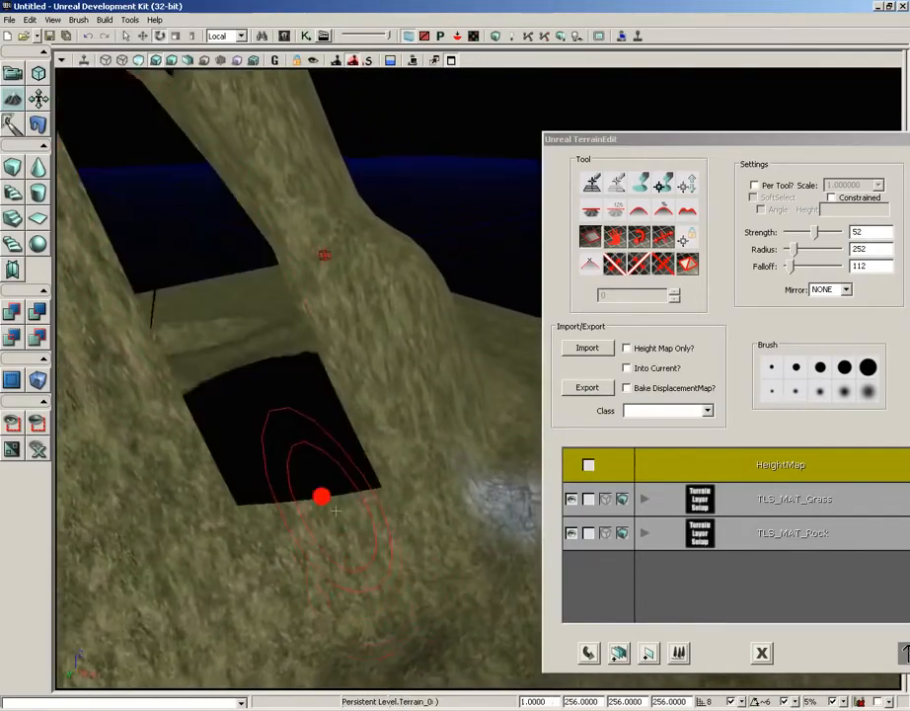
{"action": "left_click_drag", "start_coordinate": [359, 559], "coordinate": [382, 486], "text": "ctrl"}
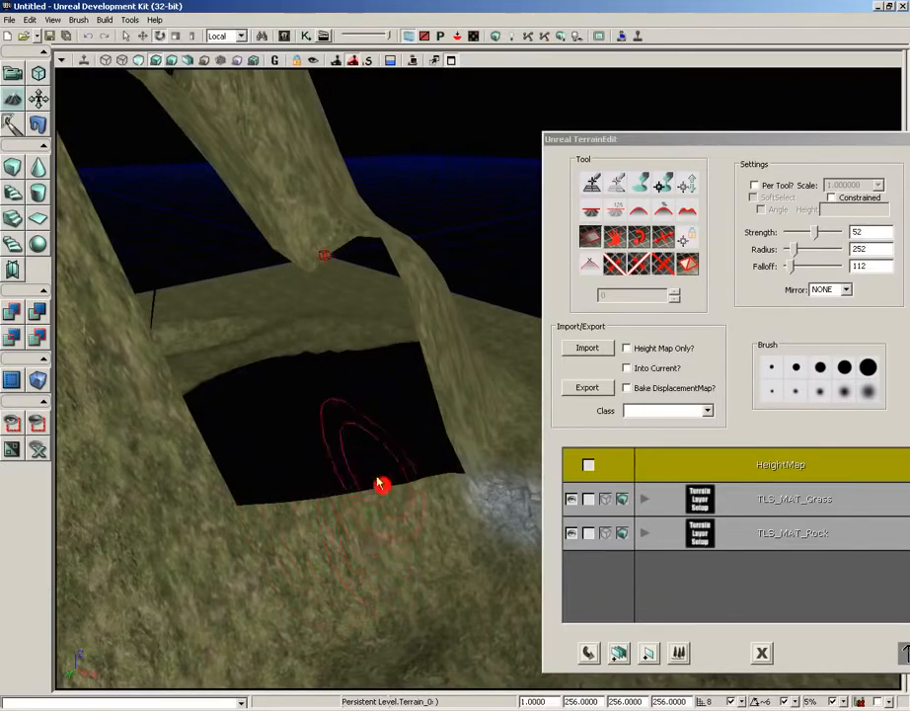
{"action": "right_click_drag", "start_coordinate": [381, 486], "coordinate": [274, 434], "text": "ctrl"}
{"action": "left_click", "coordinate": [400, 585], "text": "ctrl"}
- Launch a play test from the grass in front of the hole and walk up to its edge
{"action": "middle_click_drag", "start_coordinate": [444, 456], "coordinate": [533, 688]}
{"action": "right_click_drag", "start_coordinate": [533, 688], "coordinate": [443, 585]}
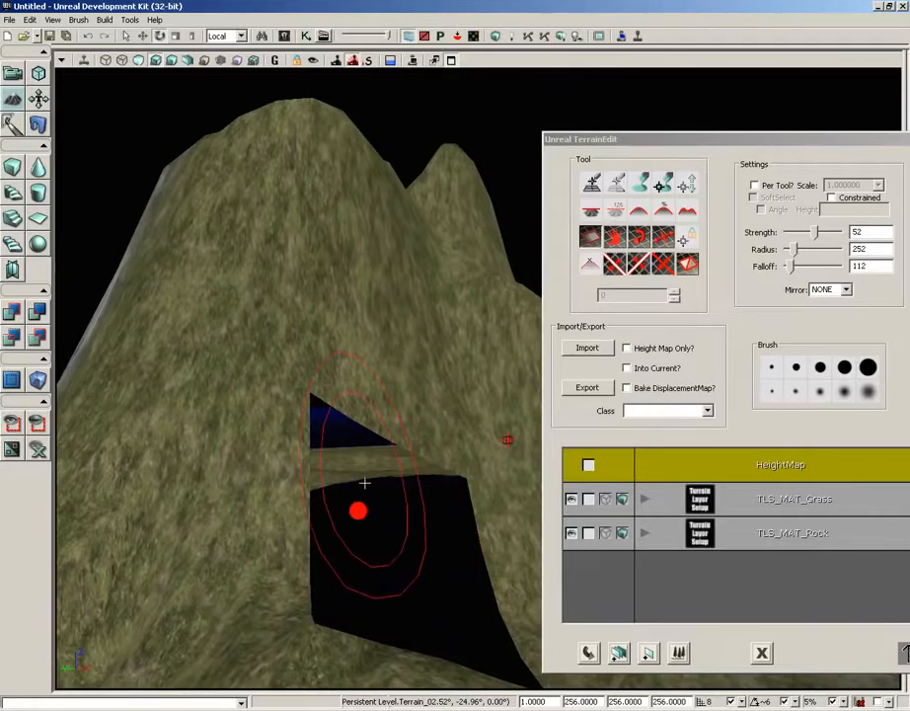
{"action": "left_click_drag", "start_coordinate": [257, 475], "coordinate": [250, 469]}
{"action": "right_click_drag", "start_coordinate": [249, 469], "coordinate": [358, 391]}
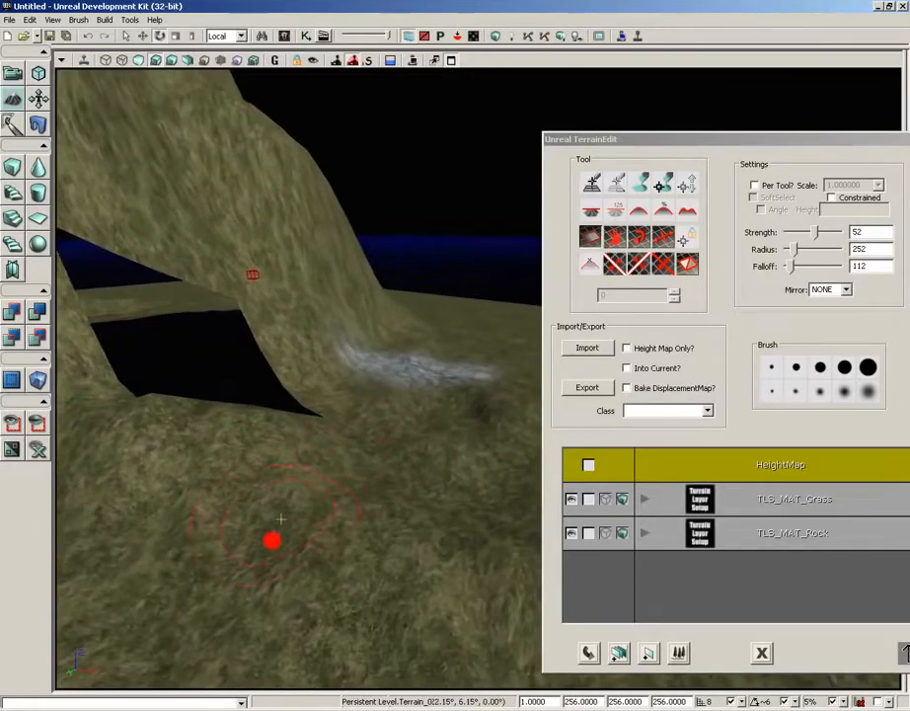
{"action": "right_click", "coordinate": [281, 518]}
{"action": "left_click", "coordinate": [319, 505]}
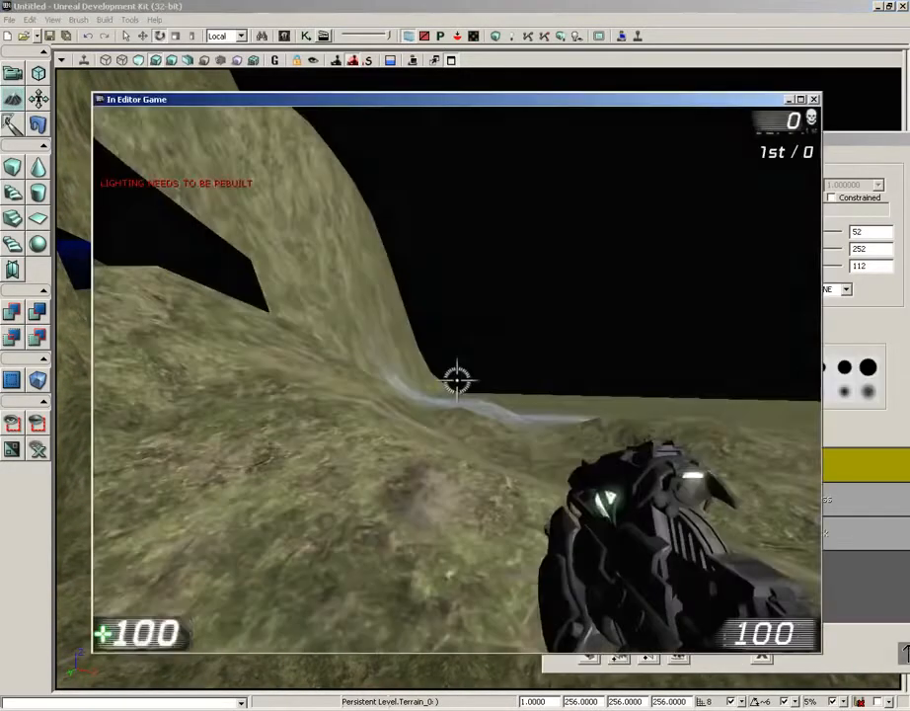
{"action": "key", "text": "w"}
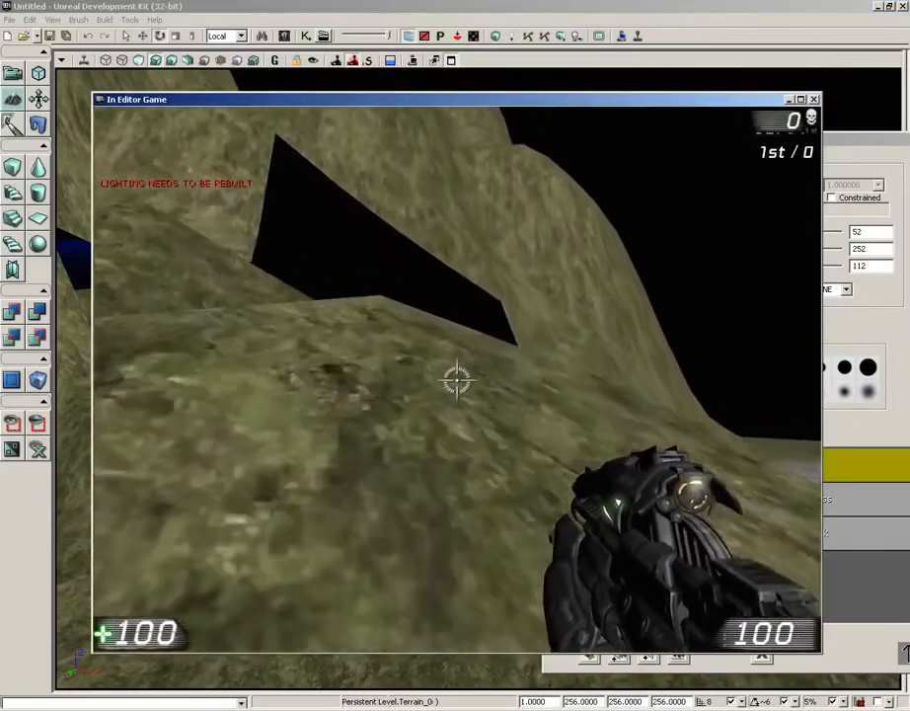
{"action": "key", "text": "w"}
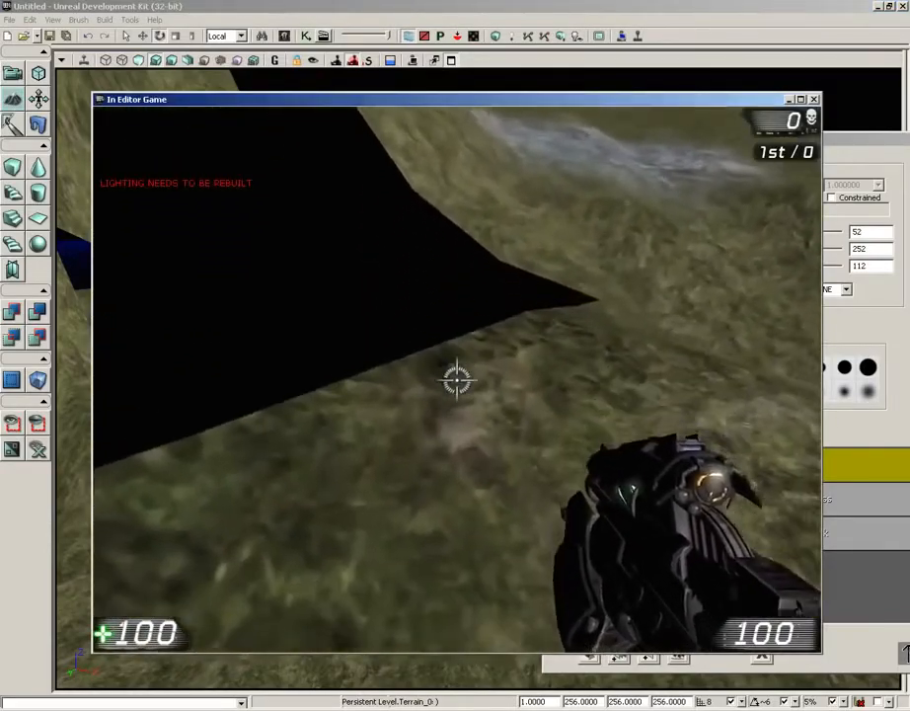
{"action": "key", "text": "w"}
- Fire shots into the hole and at the surrounding ground, drop into the opening and end the play test
{"action": "left_click", "coordinate": [456, 379]}
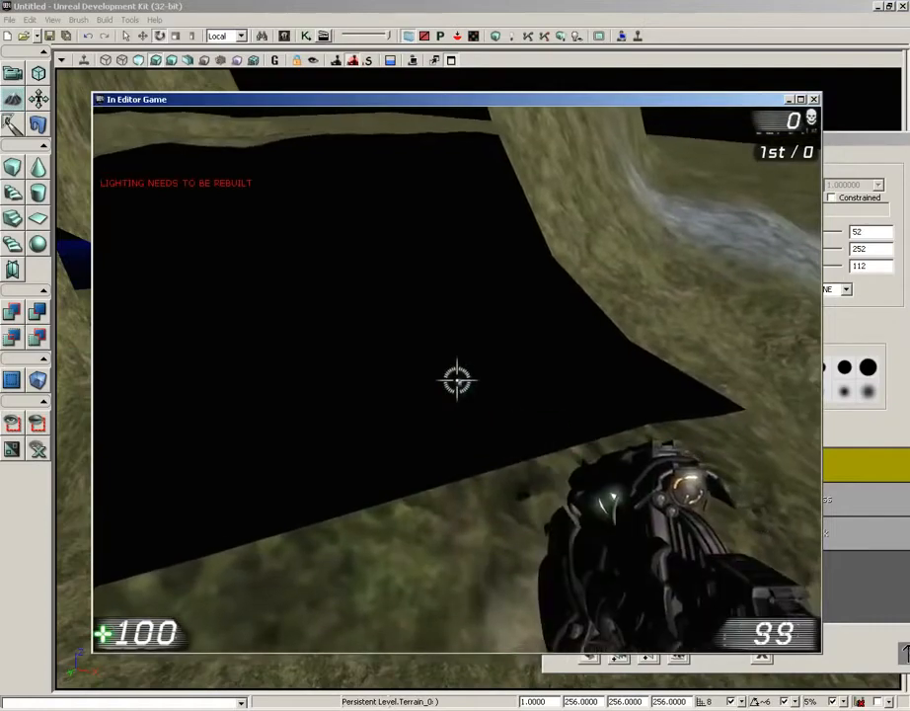
{"action": "left_click", "coordinate": [456, 379]}
{"action": "left_click", "coordinate": [456, 379]}
{"action": "left_click", "coordinate": [456, 379]}
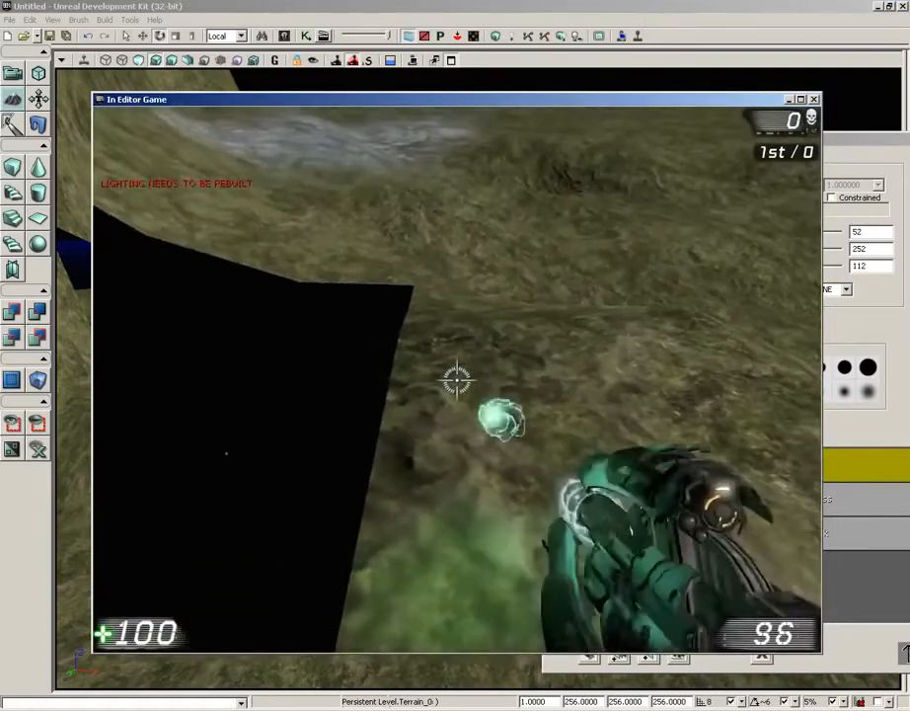
{"action": "left_click", "coordinate": [456, 379]}
{"action": "left_click", "coordinate": [456, 379]}
{"action": "left_click", "coordinate": [456, 379]}
{"action": "right_click", "coordinate": [456, 379]}
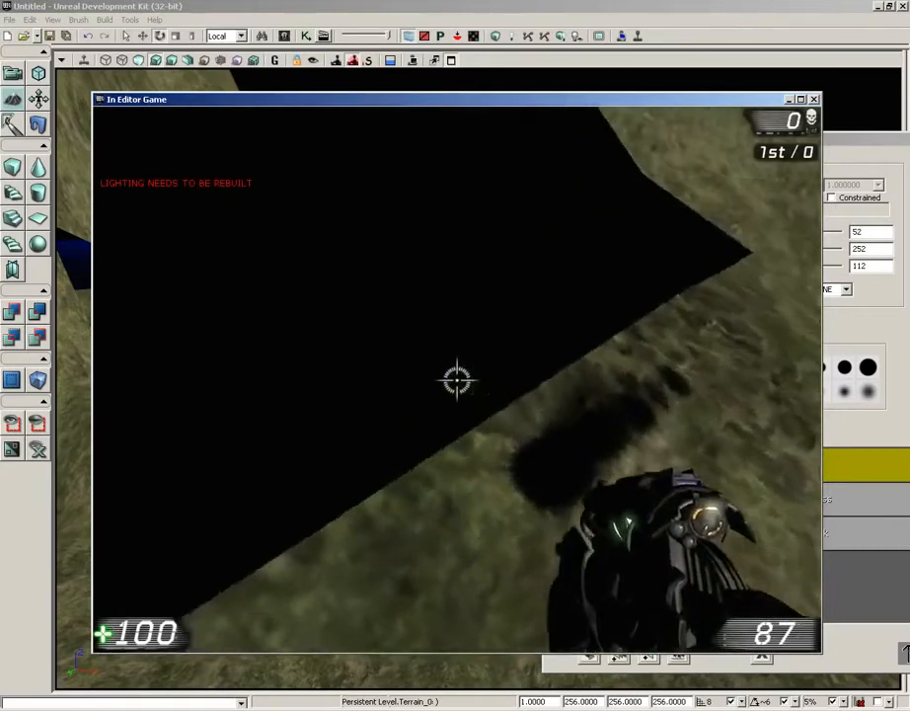
{"action": "left_click", "coordinate": [456, 379]}
{"action": "left_click", "coordinate": [456, 379]}
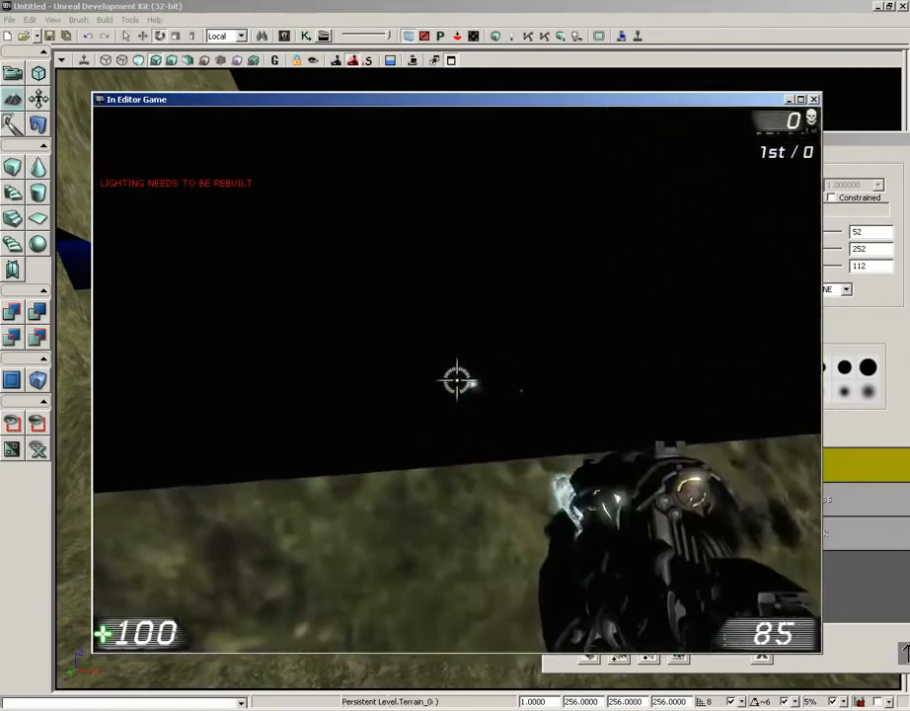
{"action": "left_click", "coordinate": [456, 378]}
{"action": "left_click", "coordinate": [456, 379]}
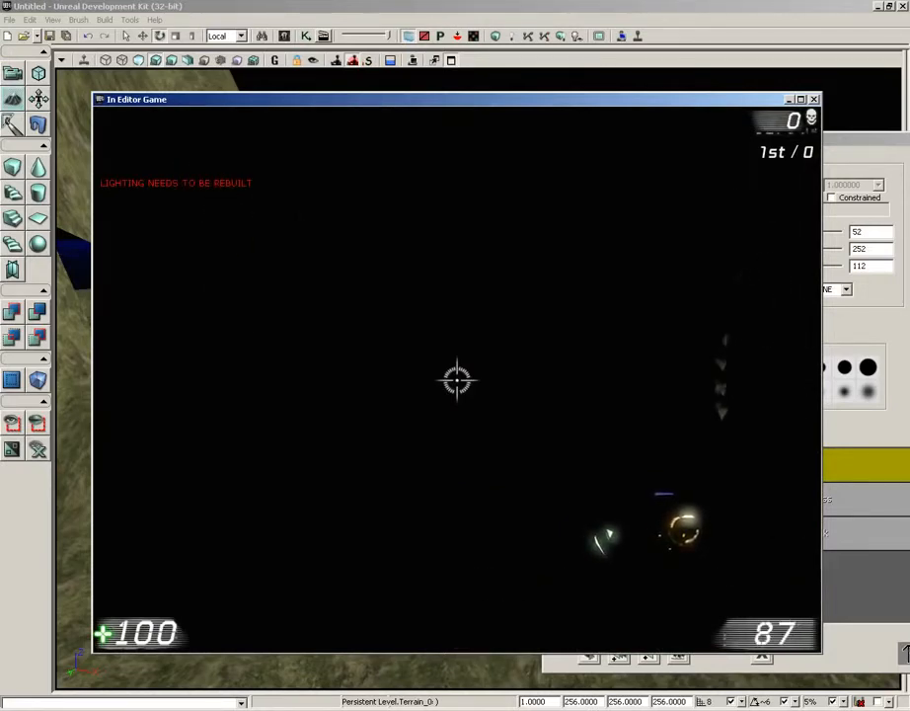
{"action": "key", "text": "Escape"}
- Show the terrain wireframe and flip the triangle orientation of the patches beside the hole with the Orientation Flip tool
{"action": "left_click_drag", "start_coordinate": [382, 375], "coordinate": [346, 79]}
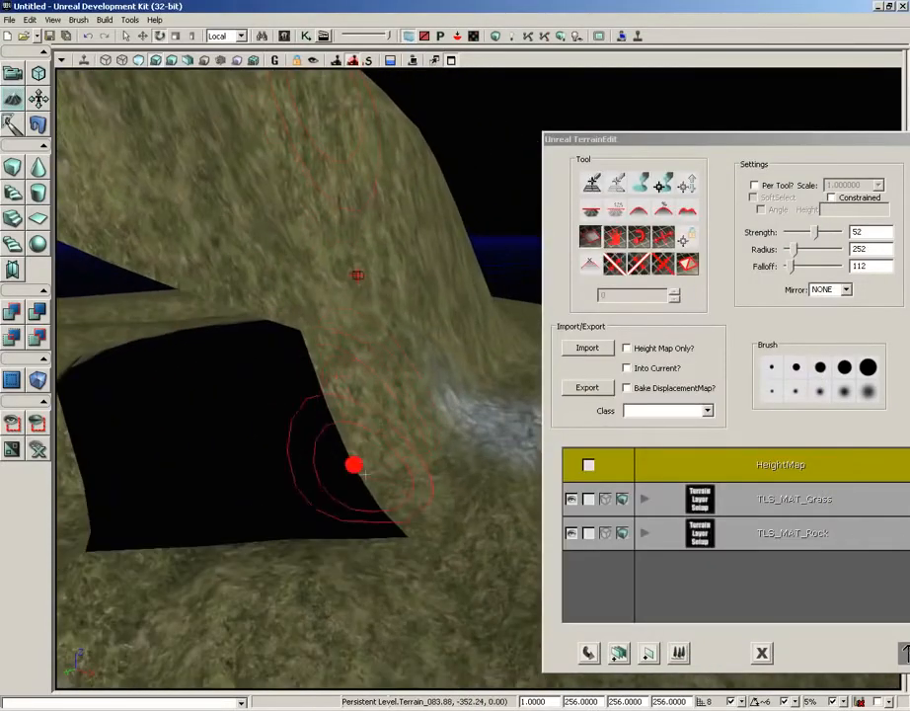
{"action": "right_click_drag", "start_coordinate": [404, 399], "coordinate": [335, 391]}
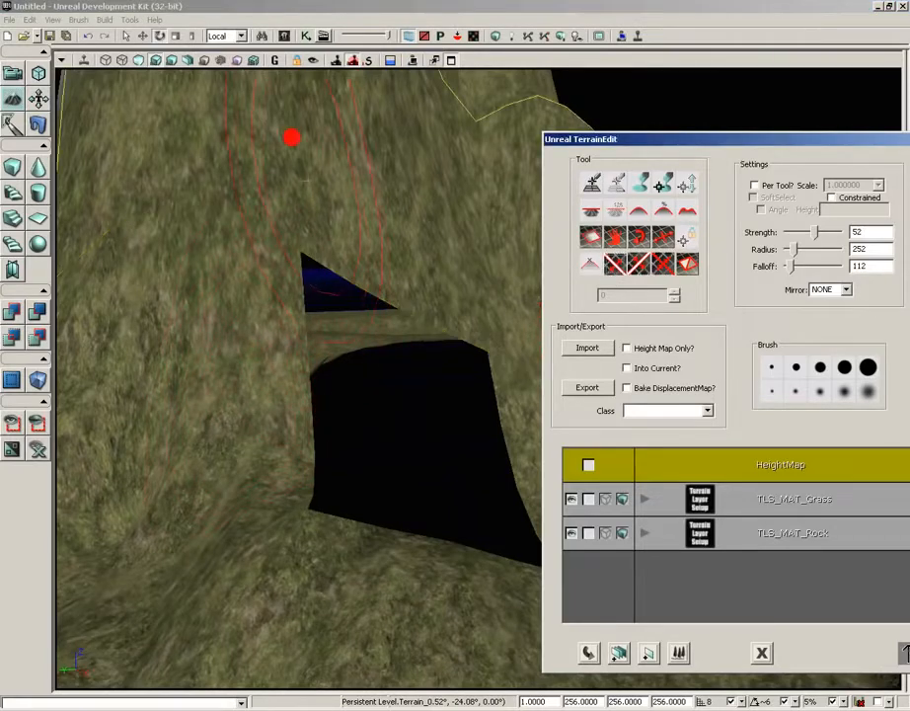
{"action": "left_click_drag", "start_coordinate": [202, 415], "coordinate": [237, 442]}
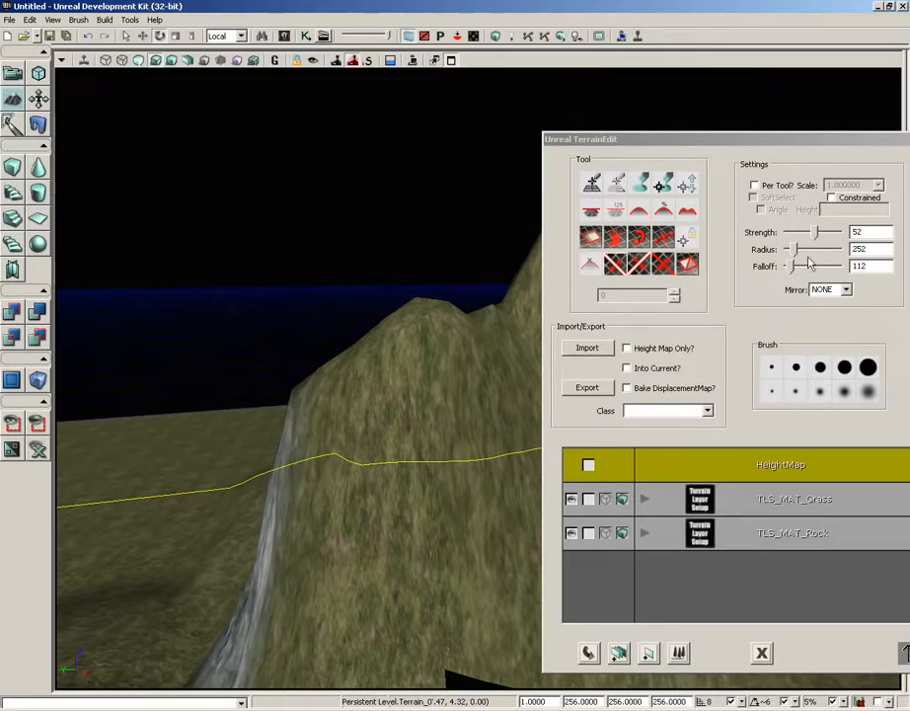
{"action": "left_click_drag", "start_coordinate": [841, 141], "coordinate": [810, 166]}
{"action": "left_click", "coordinate": [657, 263]}
{"action": "right_click_drag", "start_coordinate": [323, 349], "coordinate": [311, 443]}
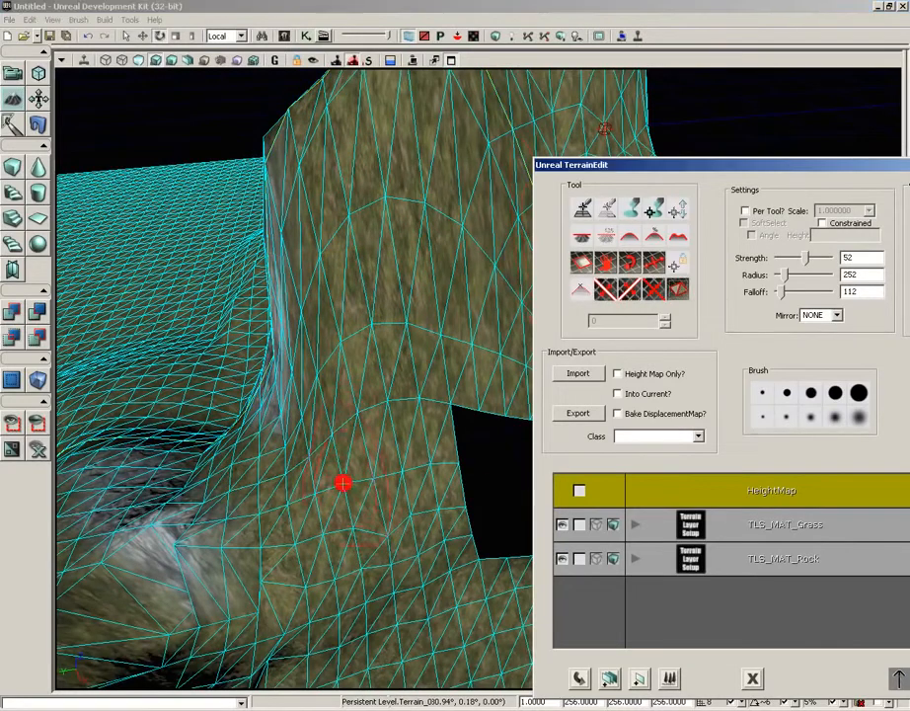
{"action": "mouse_move", "coordinate": [260, 546]}
{"action": "left_mouse_down", "text": "ctrl"}
{"action": "mouse_move", "coordinate": [301, 416]}
{"action": "mouse_move", "coordinate": [258, 513]}
{"action": "mouse_move", "coordinate": [204, 597]}
{"action": "mouse_move", "coordinate": [260, 546]}
{"action": "mouse_move", "coordinate": [294, 542]}
{"action": "mouse_move", "coordinate": [257, 512]}
{"action": "mouse_move", "coordinate": [219, 545]}
{"action": "mouse_move", "coordinate": [314, 493]}
{"action": "mouse_move", "coordinate": [204, 597]}
{"action": "mouse_move", "coordinate": [354, 528]}
{"action": "mouse_move", "coordinate": [223, 651]}
{"action": "mouse_move", "coordinate": [317, 374]}
{"action": "mouse_move", "coordinate": [183, 488]}
{"action": "mouse_move", "coordinate": [467, 438]}
{"action": "left_mouse_up", "text": "ctrl"}
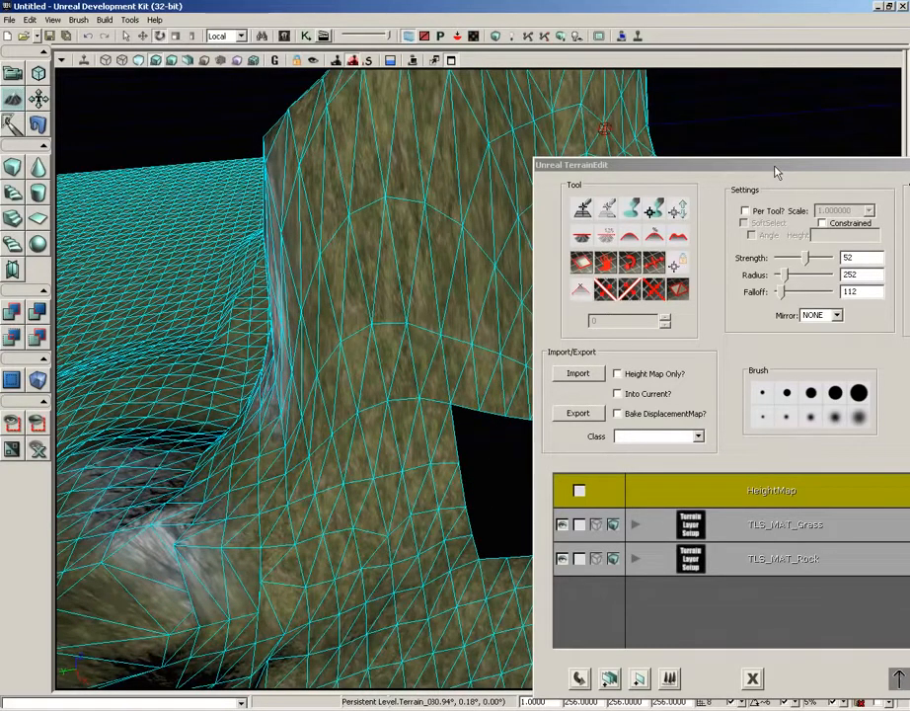
- Switch Per Tool on and off, activate the Vertex Edit tool and check its Scale choices
{"action": "left_click_drag", "start_coordinate": [777, 173], "coordinate": [521, 164]}
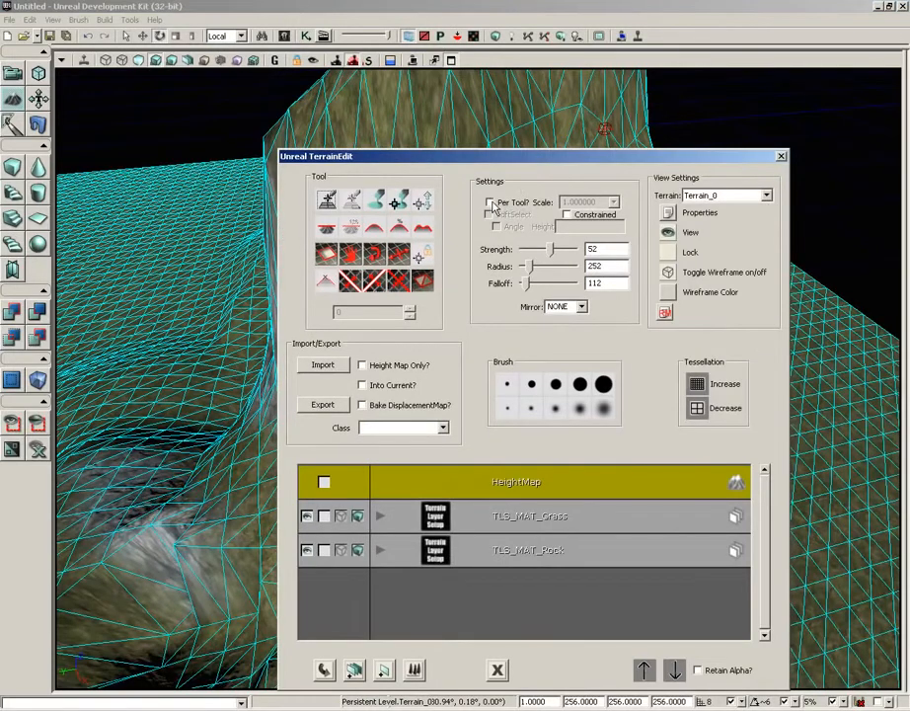
{"action": "left_click", "coordinate": [490, 202]}
{"action": "left_click", "coordinate": [490, 202]}
{"action": "left_click", "coordinate": [400, 204]}
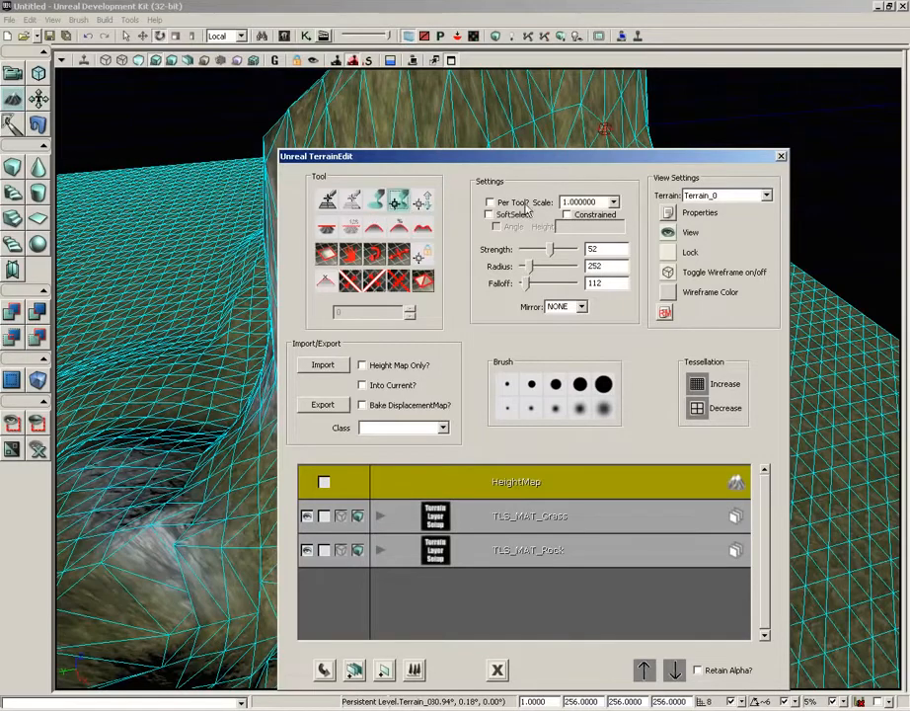
{"action": "left_click", "coordinate": [613, 203]}
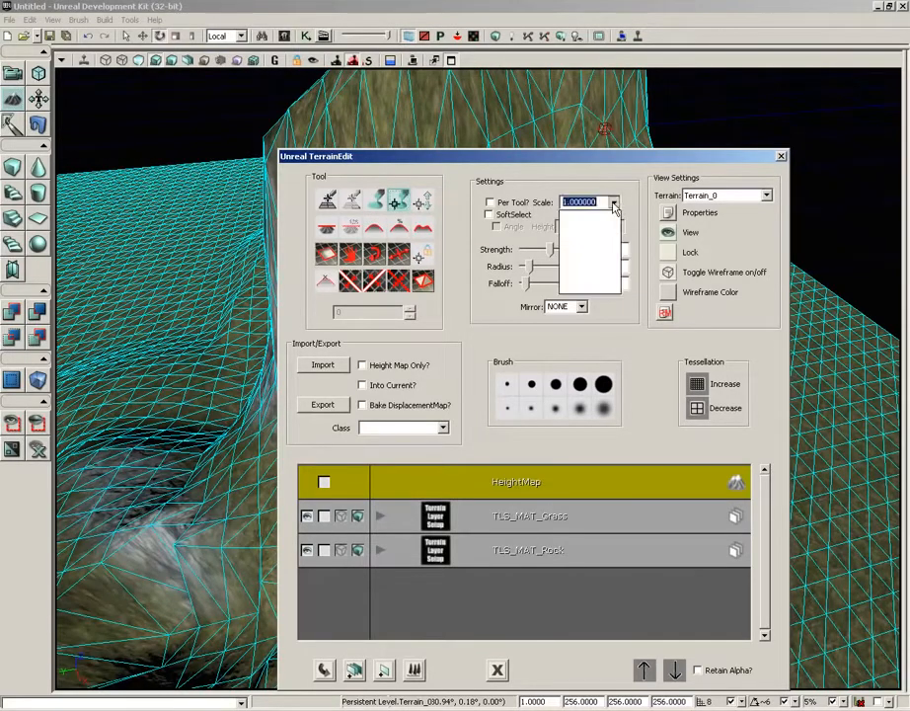
{"action": "left_click", "coordinate": [613, 202]}
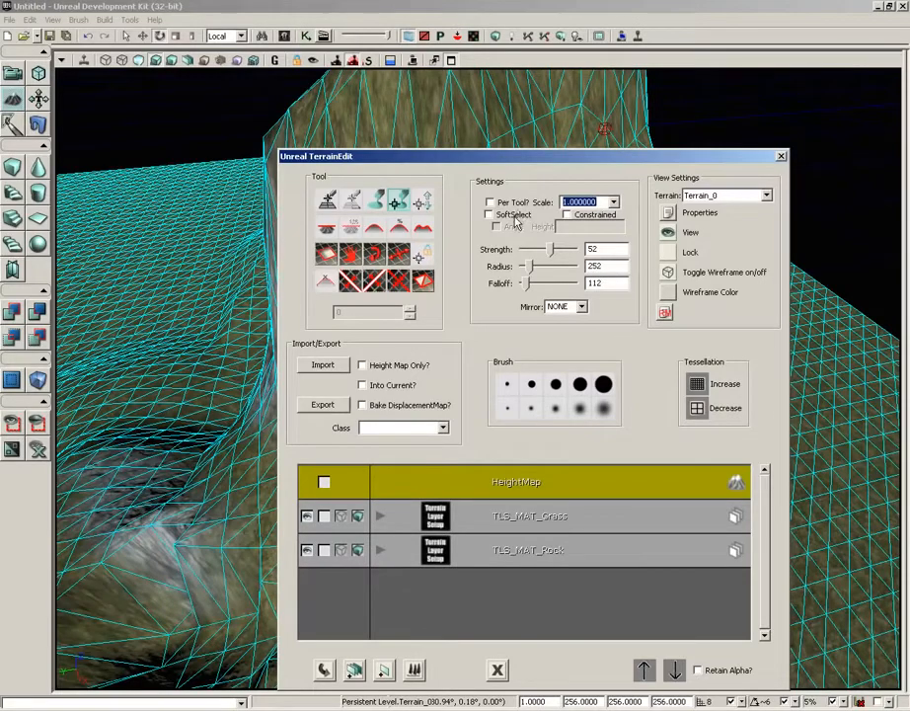
- Hide the wireframe, then select and deselect a large group of vertices on the grass beside the ridge
{"action": "left_click_drag", "start_coordinate": [174, 362], "coordinate": [236, 369]}
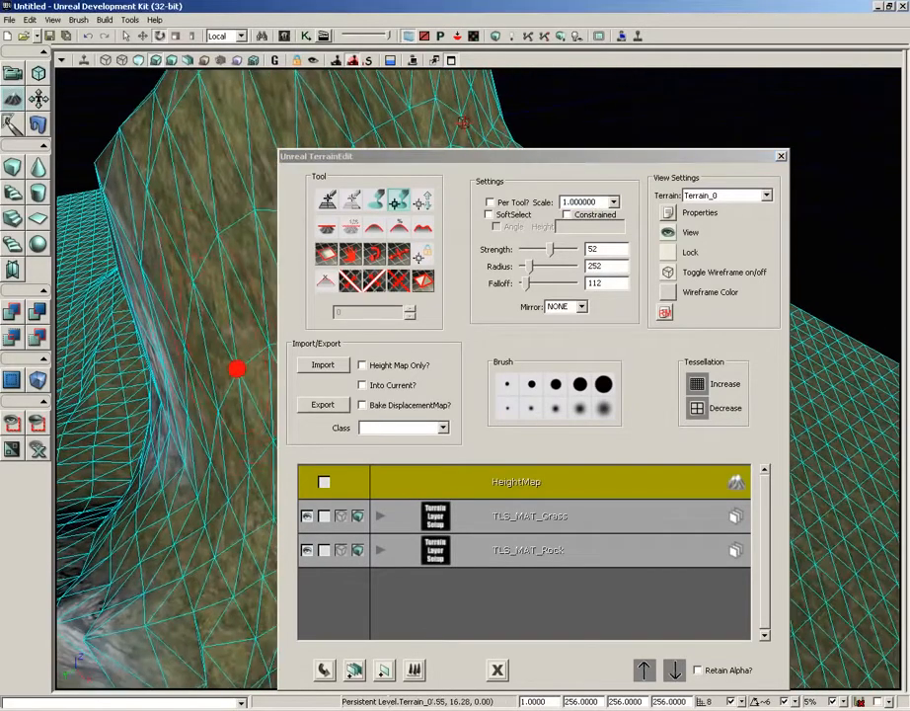
{"action": "left_click", "coordinate": [665, 270]}
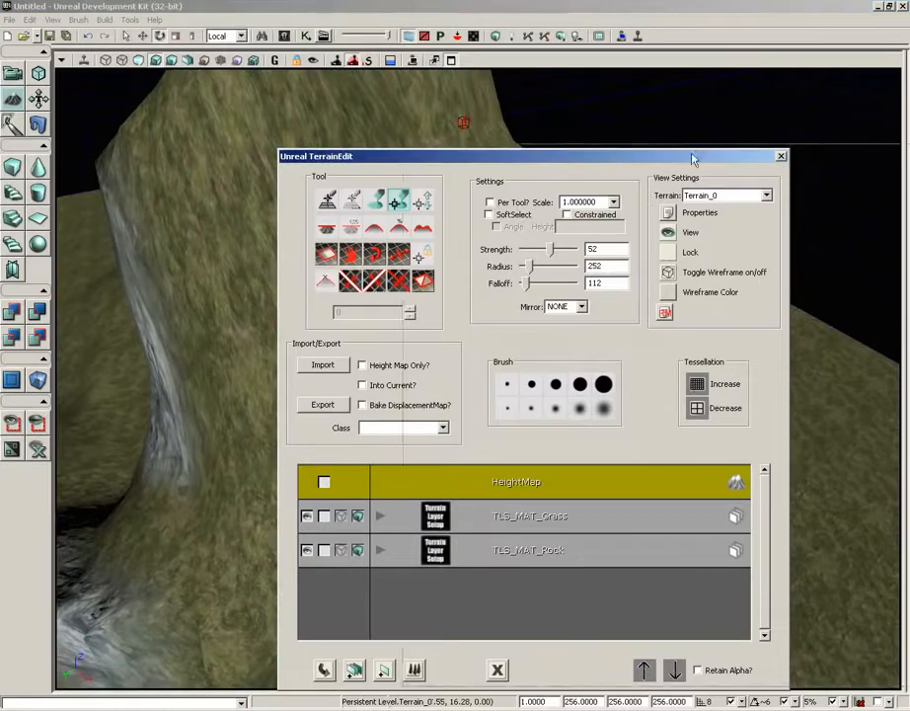
{"action": "left_click_drag", "start_coordinate": [691, 156], "coordinate": [909, 110]}
{"action": "left_click_drag", "start_coordinate": [317, 507], "coordinate": [61, 472]}
{"action": "mouse_move", "coordinate": [409, 384]}
{"action": "left_mouse_down", "text": "ctrl"}
{"action": "mouse_move", "coordinate": [408, 347]}
{"action": "mouse_move", "coordinate": [400, 380]}
{"action": "left_mouse_up", "text": "ctrl"}
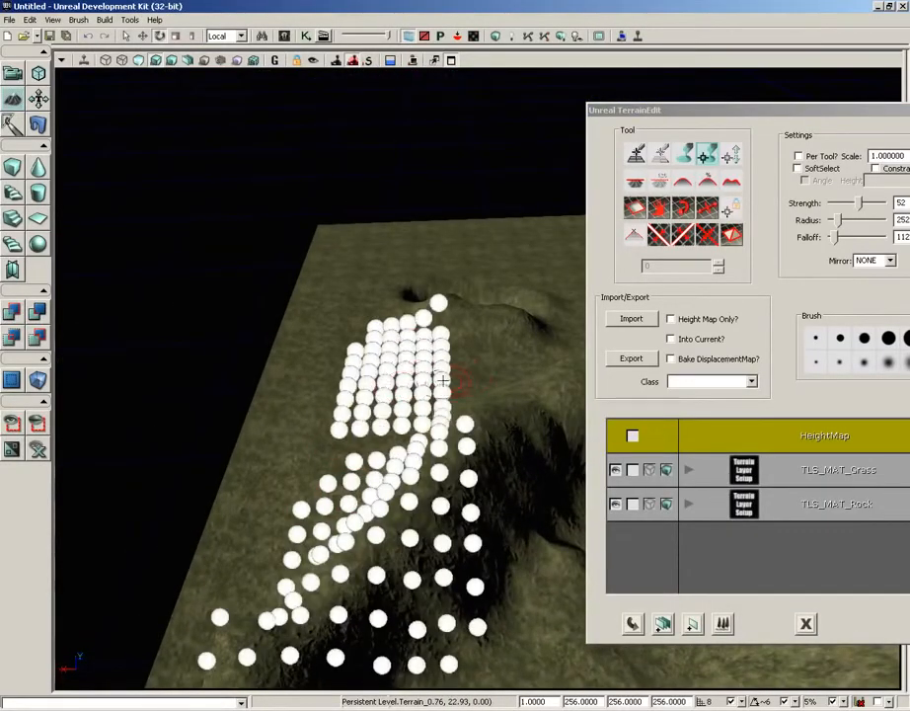
{"action": "mouse_move", "coordinate": [439, 385]}
{"action": "right_mouse_down", "text": "ctrl"}
{"action": "mouse_move", "coordinate": [382, 410]}
{"action": "mouse_move", "coordinate": [359, 331]}
{"action": "mouse_move", "coordinate": [290, 656]}
{"action": "mouse_move", "coordinate": [439, 504]}
{"action": "mouse_move", "coordinate": [302, 507]}
{"action": "right_mouse_up", "text": "ctrl"}
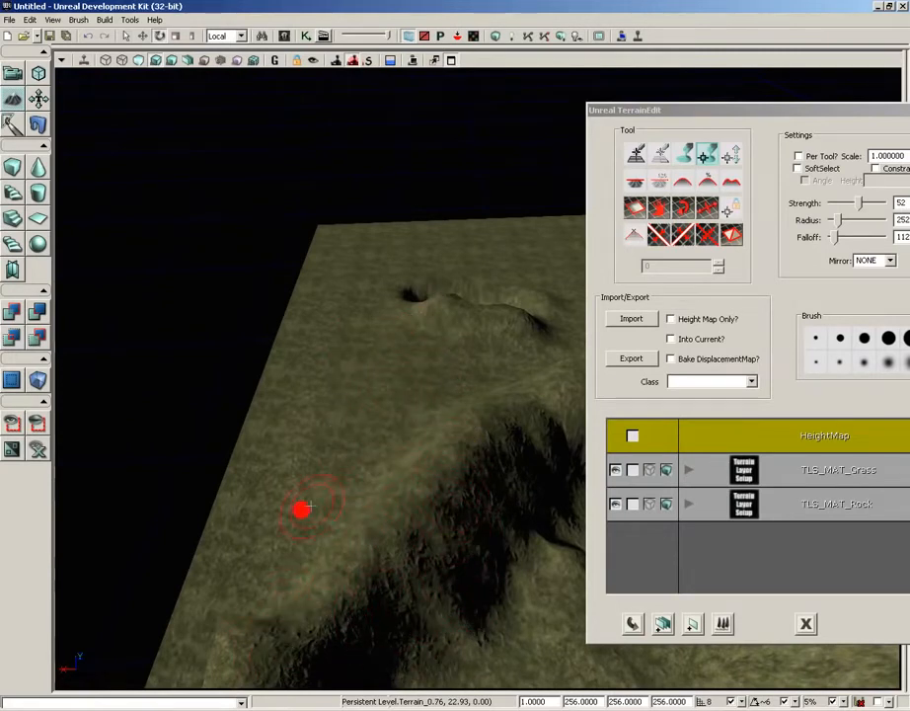
- Enable SoftSelect, then select and deselect a patch of grass vertices beside the ridge with graded selection strength
{"action": "left_click", "coordinate": [796, 168]}
{"action": "mouse_move", "coordinate": [378, 407]}
{"action": "left_mouse_down", "text": "ctrl"}
{"action": "mouse_move", "coordinate": [398, 453]}
{"action": "mouse_move", "coordinate": [340, 432]}
{"action": "mouse_move", "coordinate": [379, 444]}
{"action": "left_mouse_up", "text": "ctrl"}
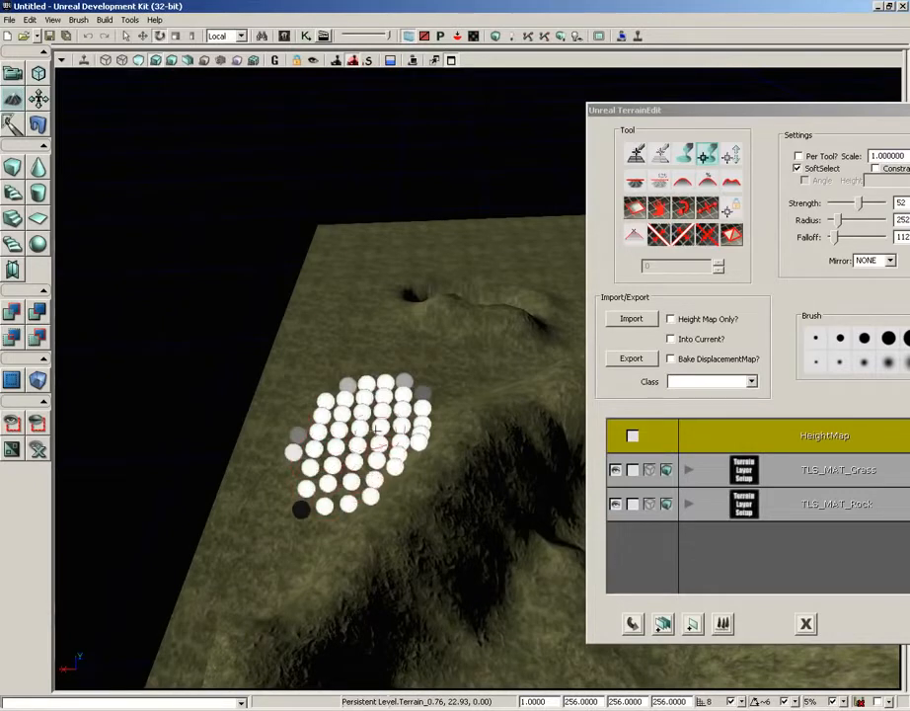
{"action": "mouse_move", "coordinate": [362, 429]}
{"action": "right_mouse_down", "text": "ctrl"}
{"action": "mouse_move", "coordinate": [349, 374]}
{"action": "mouse_move", "coordinate": [365, 397]}
{"action": "right_mouse_up", "text": "ctrl"}
{"action": "mouse_move", "coordinate": [320, 452]}
{"action": "left_mouse_down", "text": "ctrl"}
{"action": "mouse_move", "coordinate": [380, 404]}
{"action": "mouse_move", "coordinate": [322, 459]}
{"action": "left_mouse_up", "text": "ctrl"}
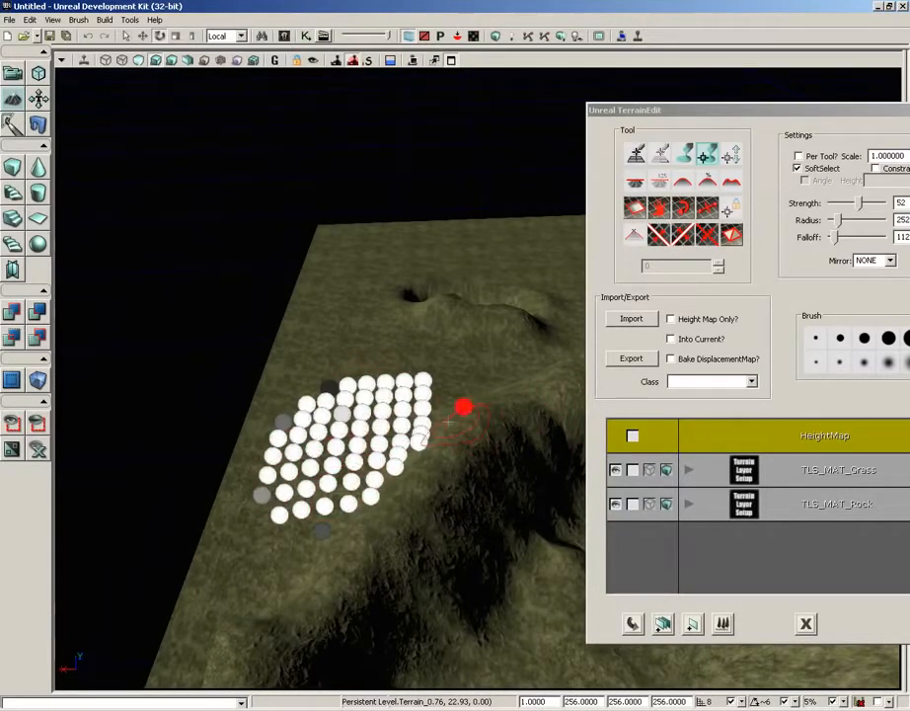
{"action": "mouse_move", "coordinate": [361, 440]}
{"action": "right_mouse_down", "text": "ctrl"}
{"action": "mouse_move", "coordinate": [268, 518]}
{"action": "mouse_move", "coordinate": [350, 372]}
{"action": "mouse_move", "coordinate": [413, 476]}
{"action": "mouse_move", "coordinate": [417, 451]}
{"action": "mouse_move", "coordinate": [380, 470]}
{"action": "right_mouse_up", "text": "ctrl"}
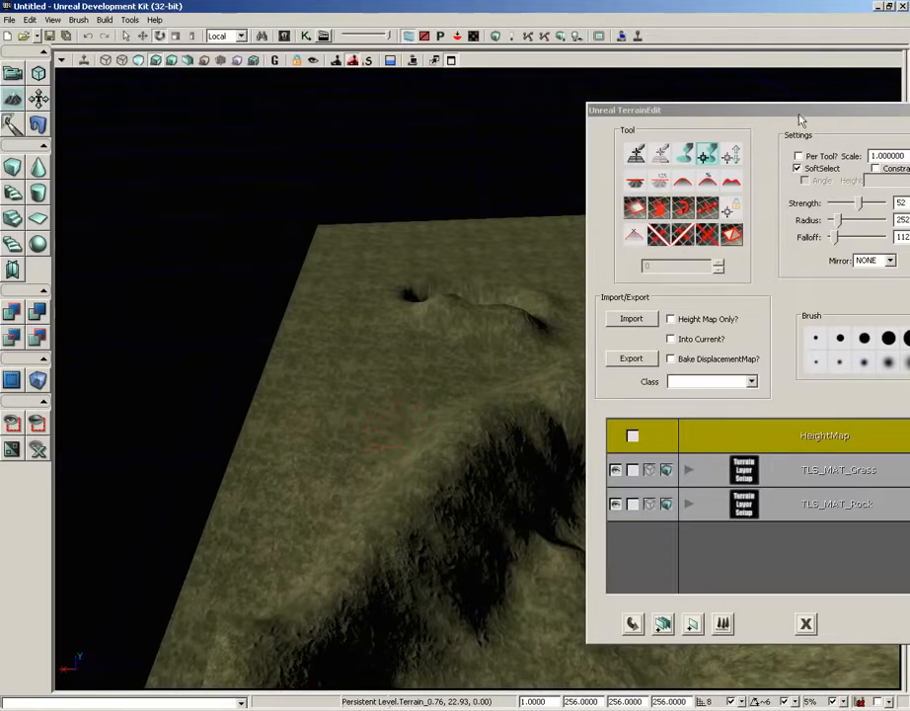
- Reposition the terrain editing window so that all its settings are in view
{"action": "left_click_drag", "start_coordinate": [800, 119], "coordinate": [480, 94]}
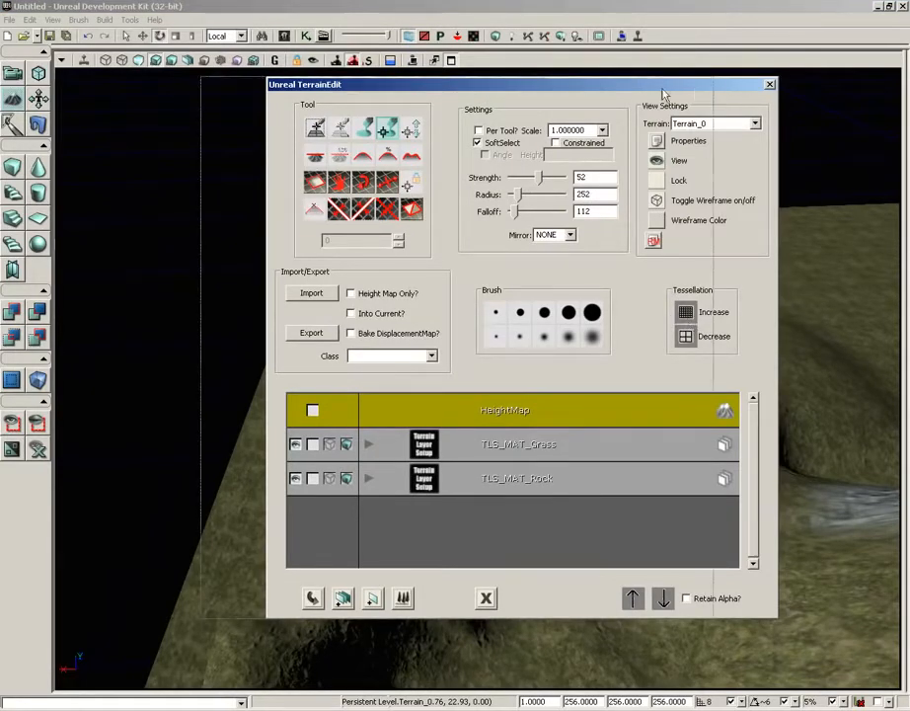
{"action": "left_click_drag", "start_coordinate": [718, 88], "coordinate": [537, 85]}
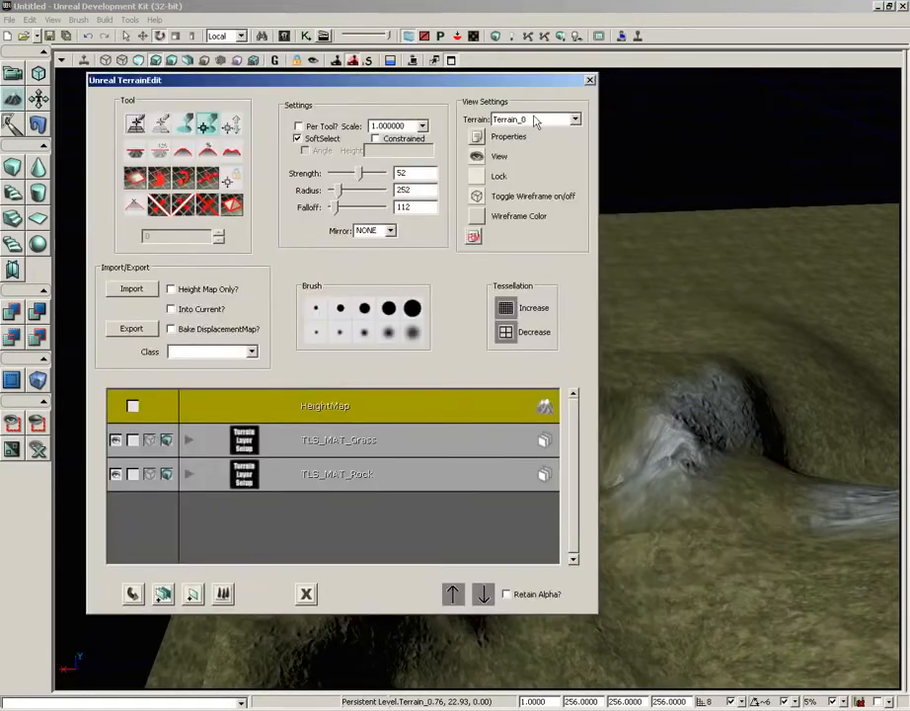
- Show the terrain wireframe, then request a tessellation increase and decline the change
{"action": "left_click", "coordinate": [477, 200]}
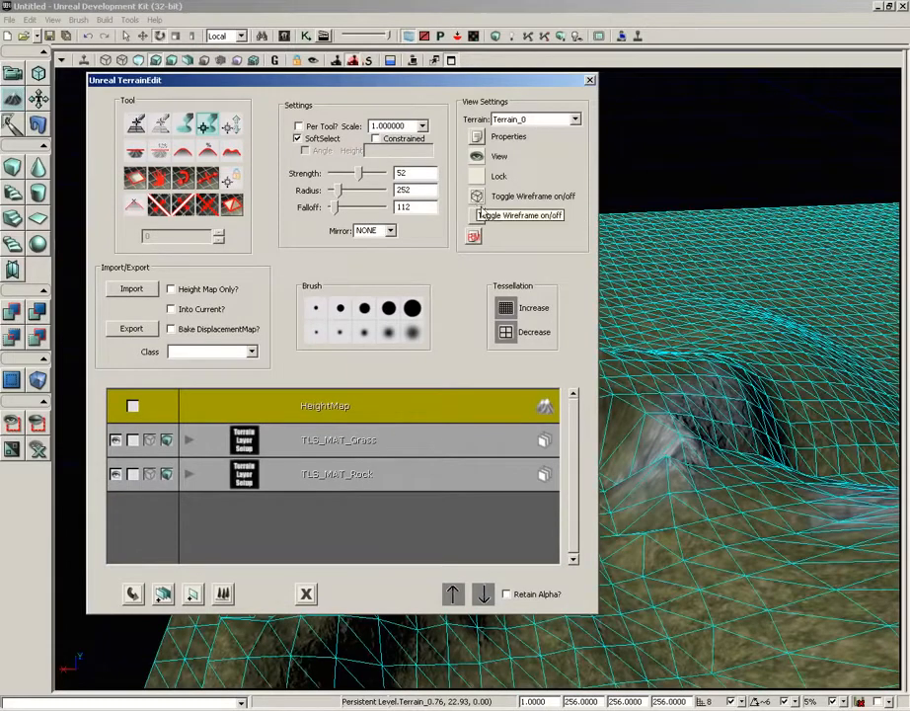
{"action": "left_click", "coordinate": [508, 309]}
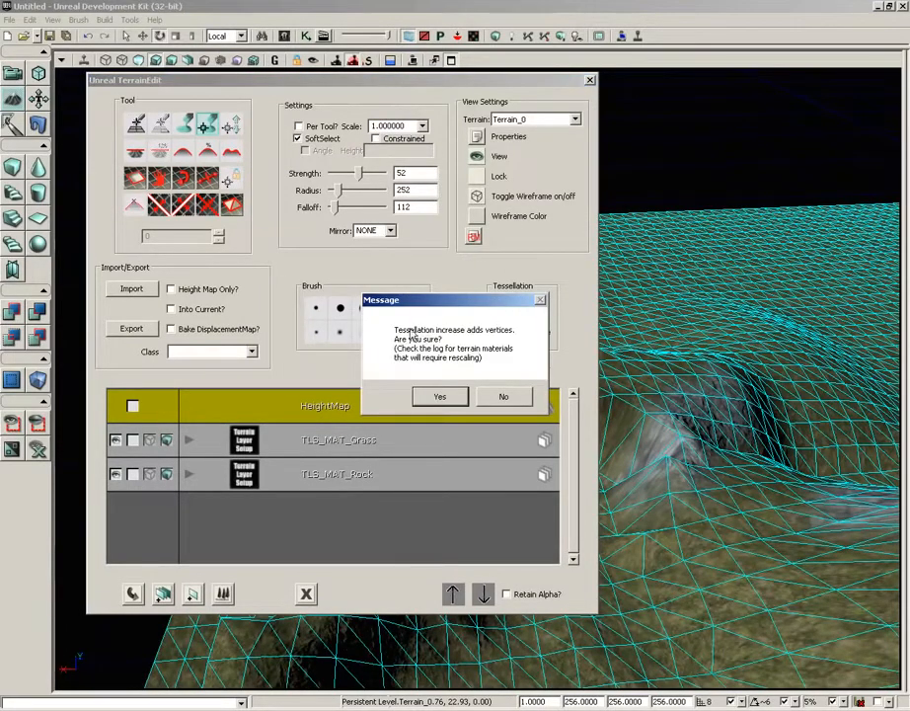
{"action": "left_click", "coordinate": [504, 398]}
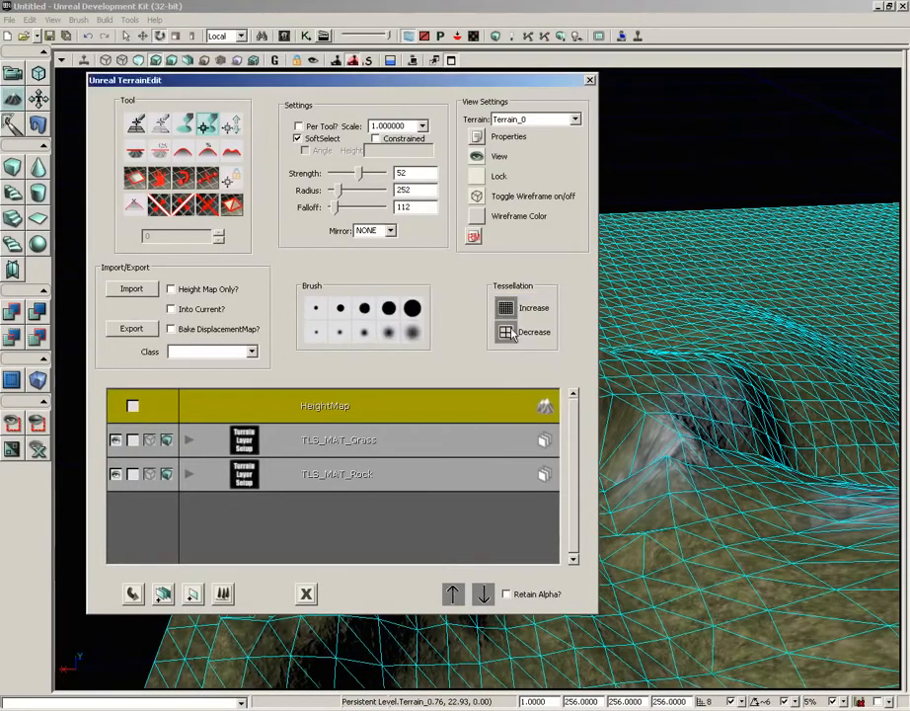
- Set Mirror to X and try the mirrored brush on the open, flat part of the terrain
{"action": "mouse_move", "coordinate": [704, 389]}
{"action": "right_mouse_down"}
{"action": "mouse_move", "coordinate": [832, 291]}
{"action": "mouse_move", "coordinate": [812, 309]}
{"action": "right_mouse_up"}
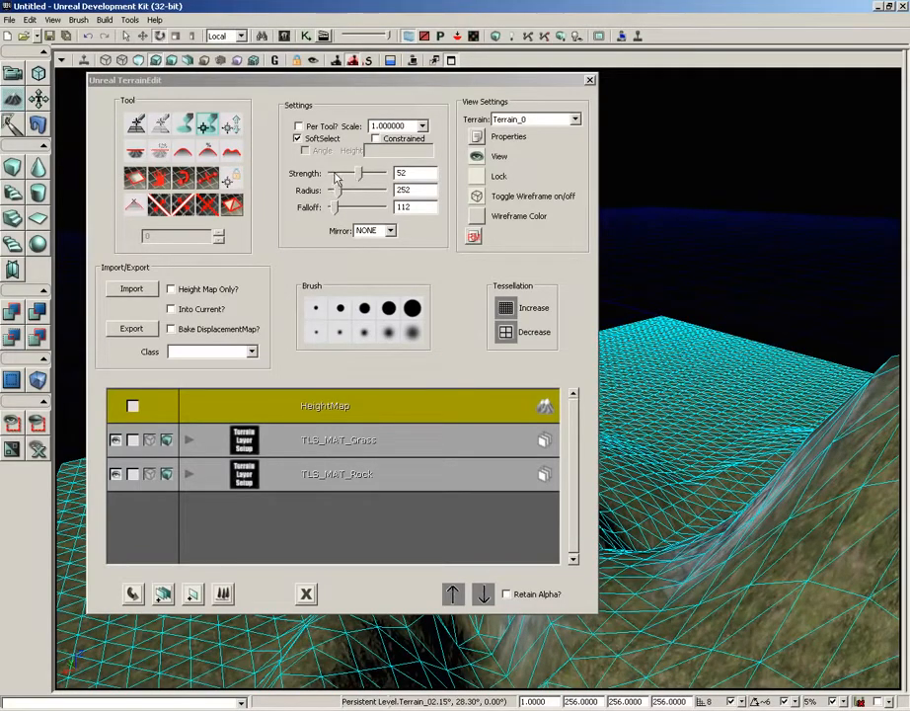
{"action": "left_click", "coordinate": [367, 230]}
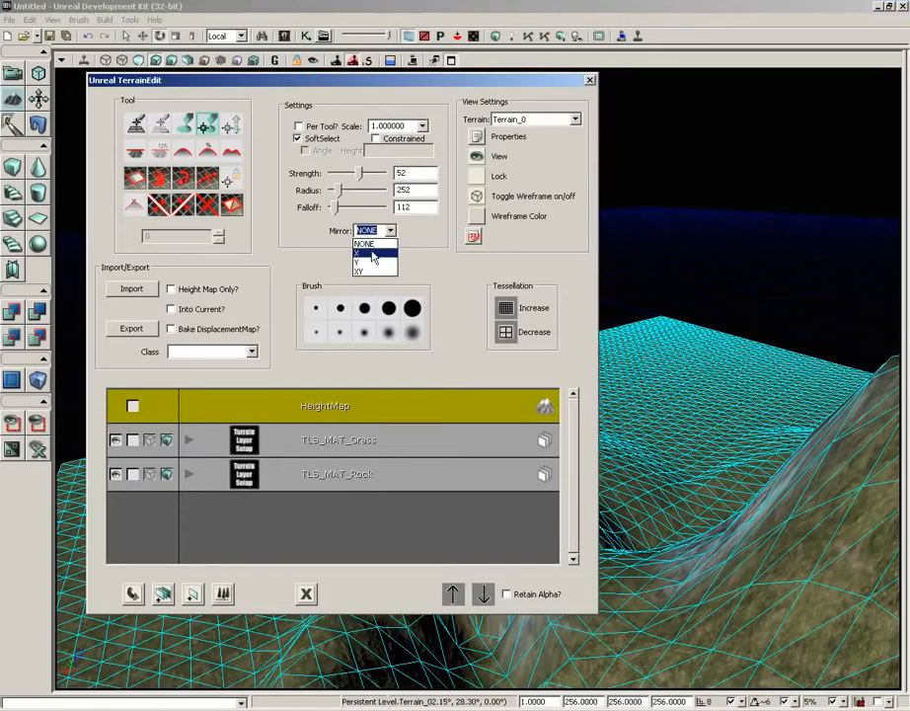
{"action": "left_click", "coordinate": [371, 254]}
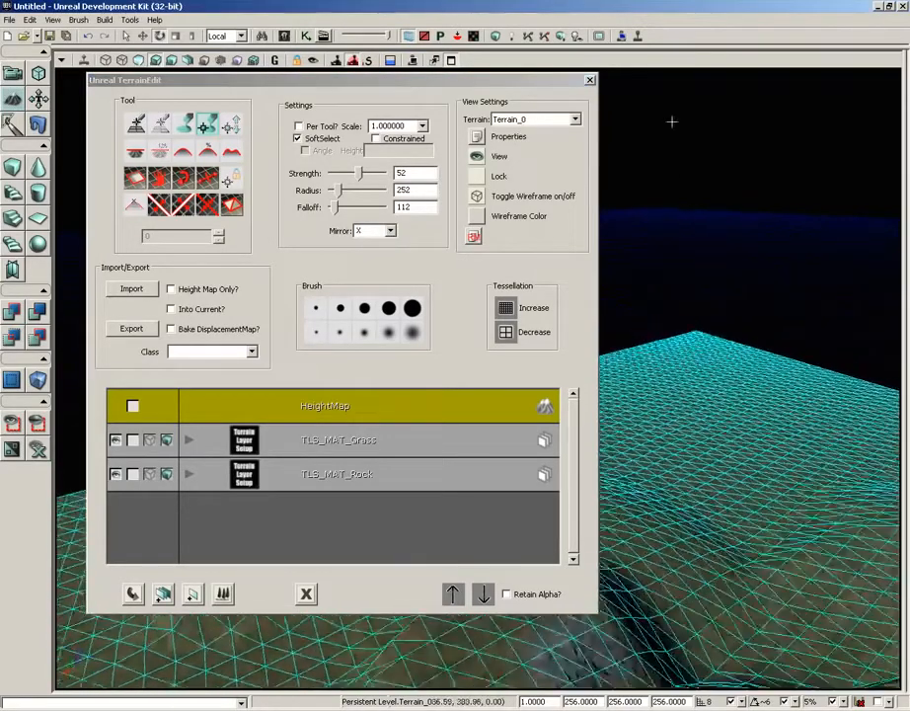
{"action": "left_click_drag", "start_coordinate": [614, 68], "coordinate": [642, 392]}
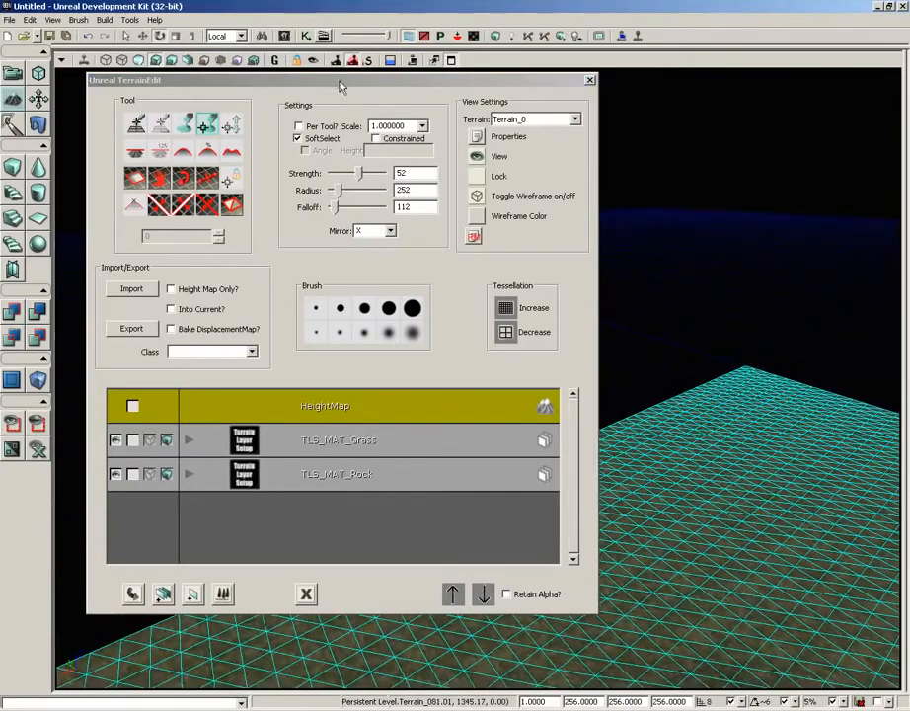
{"action": "left_click_drag", "start_coordinate": [340, 81], "coordinate": [59, 72]}
{"action": "mouse_move", "coordinate": [630, 436]}
{"action": "left_mouse_down", "text": "ctrl"}
{"action": "mouse_move", "coordinate": [710, 394]}
{"action": "mouse_move", "coordinate": [796, 545]}
{"action": "mouse_move", "coordinate": [671, 362]}
{"action": "mouse_move", "coordinate": [660, 89]}
{"action": "mouse_move", "coordinate": [620, 565]}
{"action": "left_mouse_up", "text": "ctrl"}
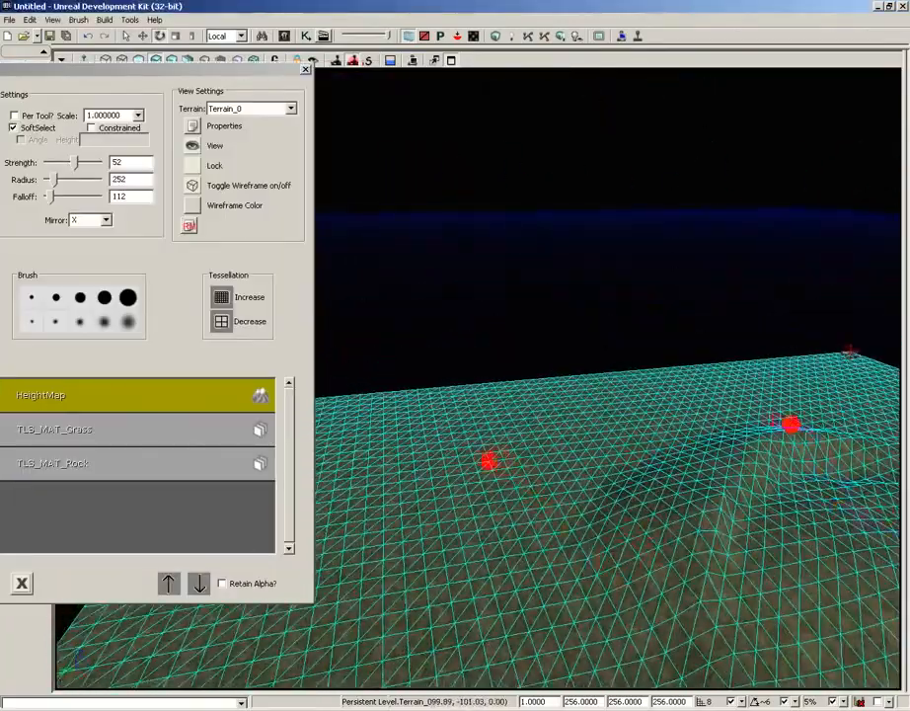
{"action": "mouse_move", "coordinate": [491, 399]}
{"action": "left_mouse_down", "text": "ctrl"}
{"action": "mouse_move", "coordinate": [502, 408]}
{"action": "mouse_move", "coordinate": [494, 457]}
{"action": "left_mouse_up", "text": "ctrl"}
- Activate the Paint tool with a radius of 786 and raise mirrored hills on opposite sides of the flat terrain
{"action": "left_click_drag", "start_coordinate": [109, 67], "coordinate": [315, 148]}
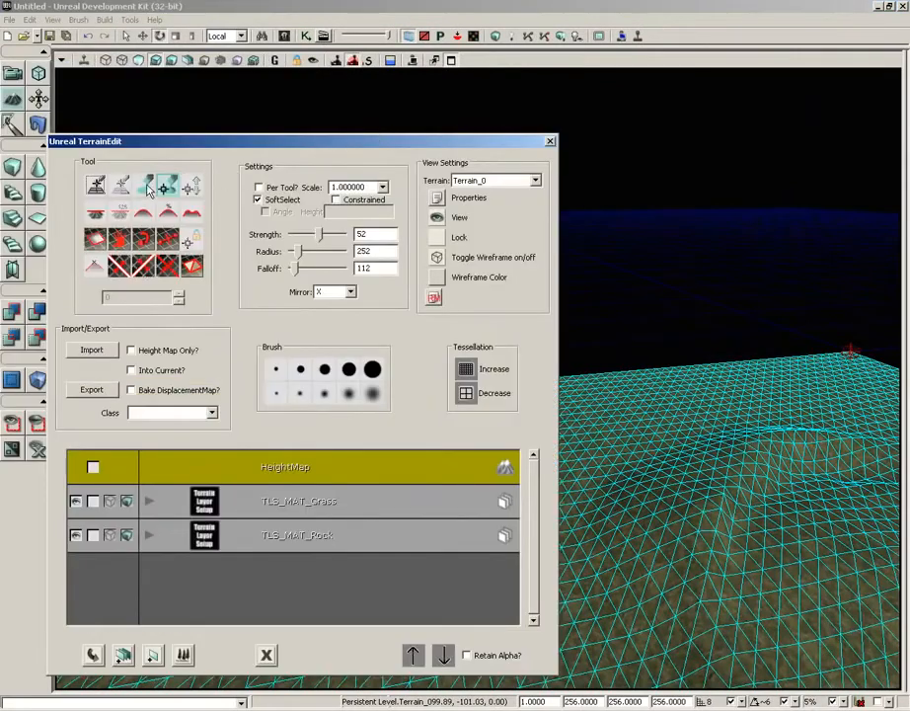
{"action": "left_click_drag", "start_coordinate": [445, 144], "coordinate": [283, 143]}
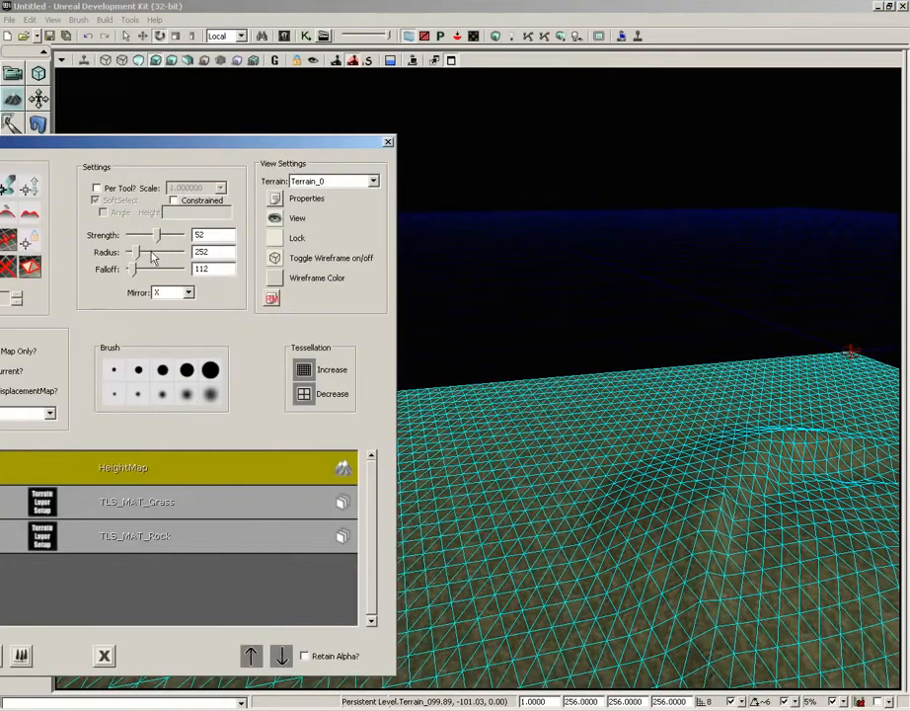
{"action": "left_click_drag", "start_coordinate": [135, 255], "coordinate": [153, 255]}
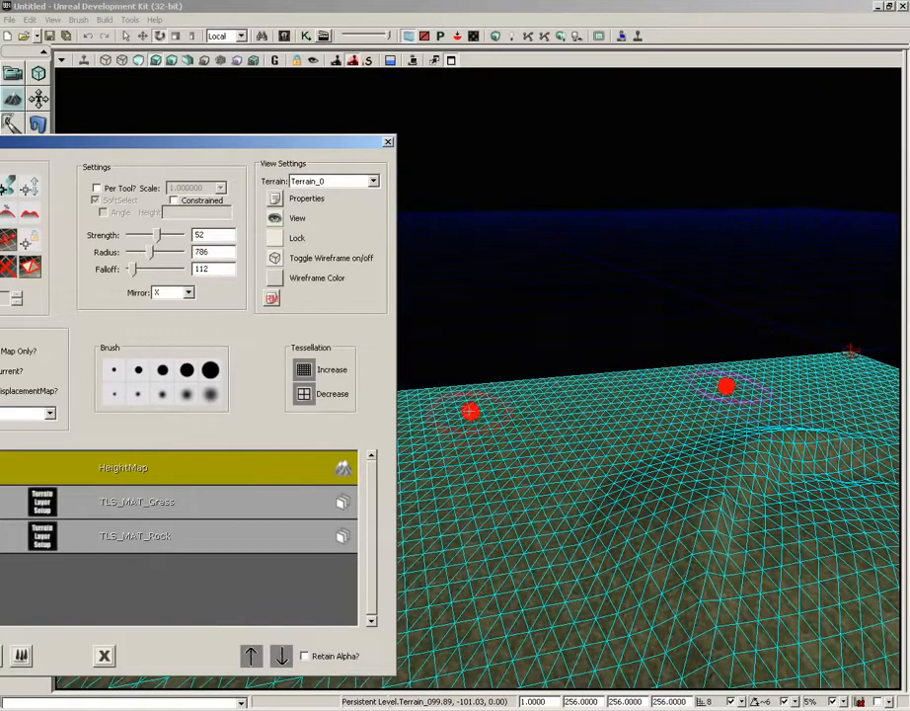
{"action": "mouse_move", "coordinate": [462, 469]}
{"action": "left_mouse_down", "text": "ctrl"}
{"action": "mouse_move", "coordinate": [471, 439]}
{"action": "mouse_move", "coordinate": [459, 402]}
{"action": "mouse_move", "coordinate": [466, 551]}
{"action": "mouse_move", "coordinate": [474, 476]}
{"action": "mouse_move", "coordinate": [451, 382]}
{"action": "mouse_move", "coordinate": [445, 389]}
{"action": "mouse_move", "coordinate": [455, 461]}
{"action": "mouse_move", "coordinate": [441, 500]}
{"action": "mouse_move", "coordinate": [445, 382]}
{"action": "mouse_move", "coordinate": [487, 357]}
{"action": "left_mouse_up", "text": "ctrl"}
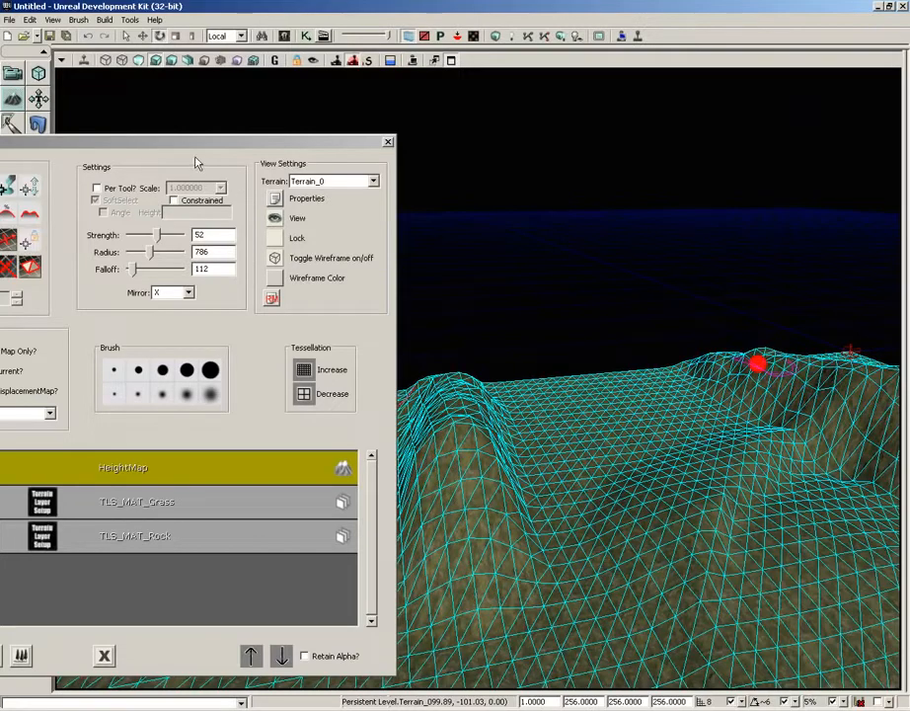
{"action": "left_click_drag", "start_coordinate": [214, 144], "coordinate": [393, 66]}
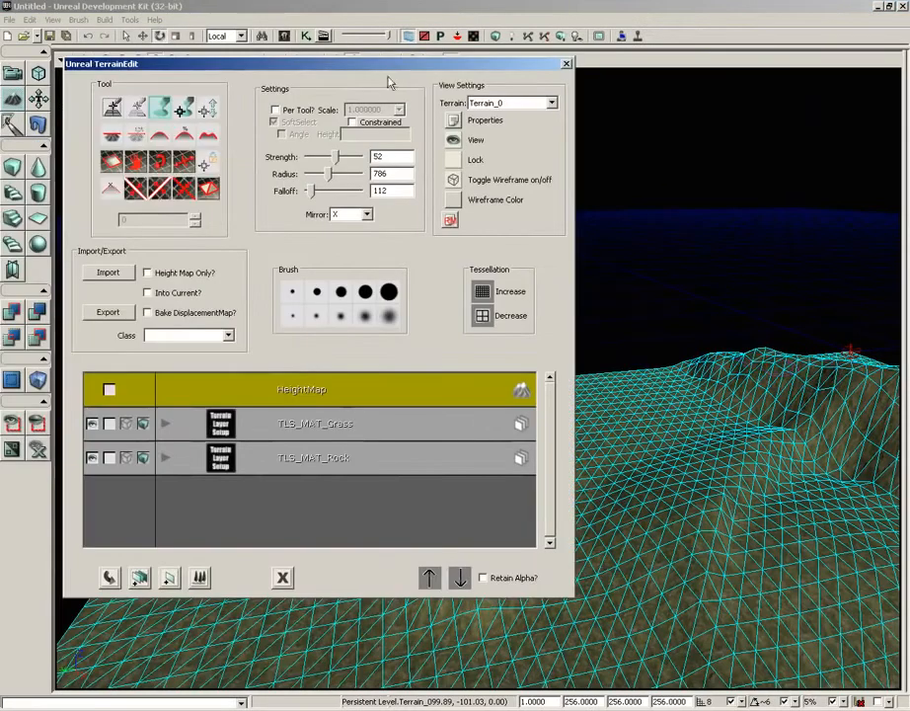
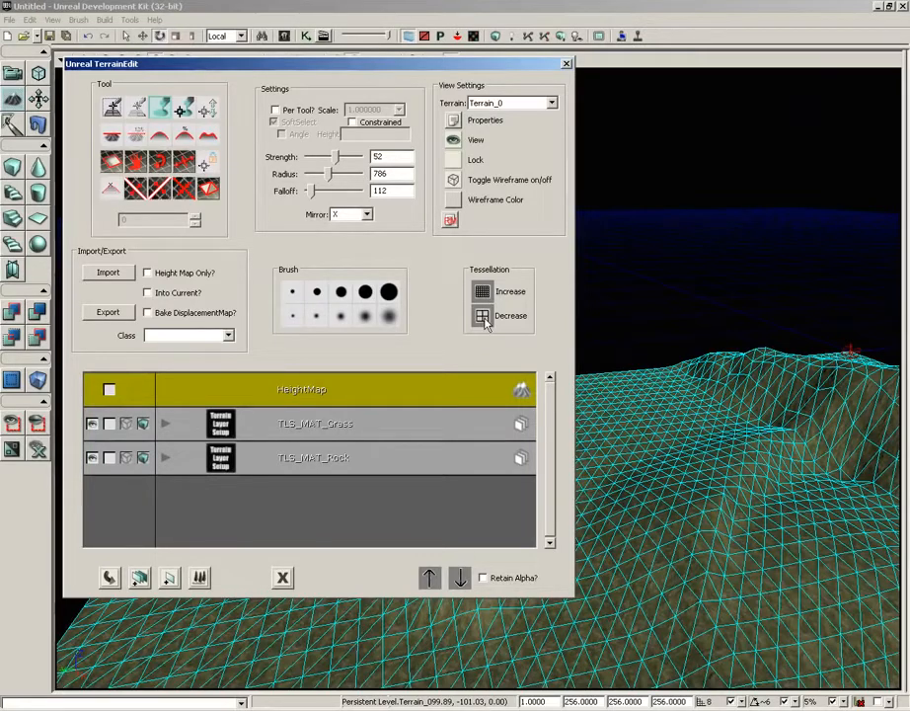
- Decrease the terrain's tessellation once and examine the coarser mesh on the mountain
{"action": "left_click", "coordinate": [484, 320]}
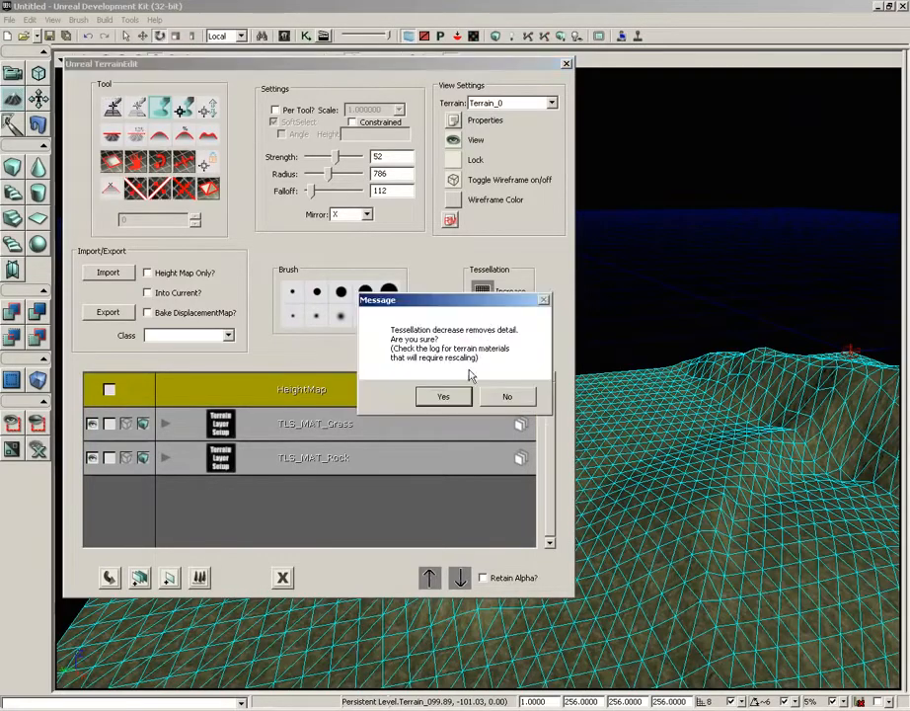
{"action": "left_click", "coordinate": [443, 395]}
{"action": "left_click_drag", "start_coordinate": [780, 502], "coordinate": [798, 397]}
- Increase the terrain's tessellation twice
{"action": "left_click", "coordinate": [484, 292]}
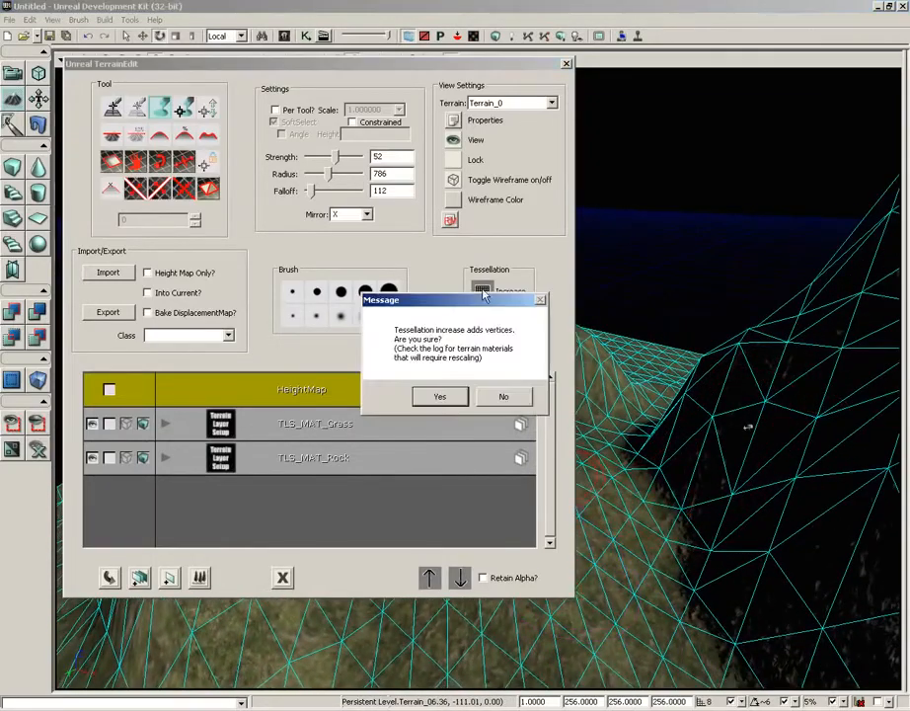
{"action": "left_click", "coordinate": [443, 395]}
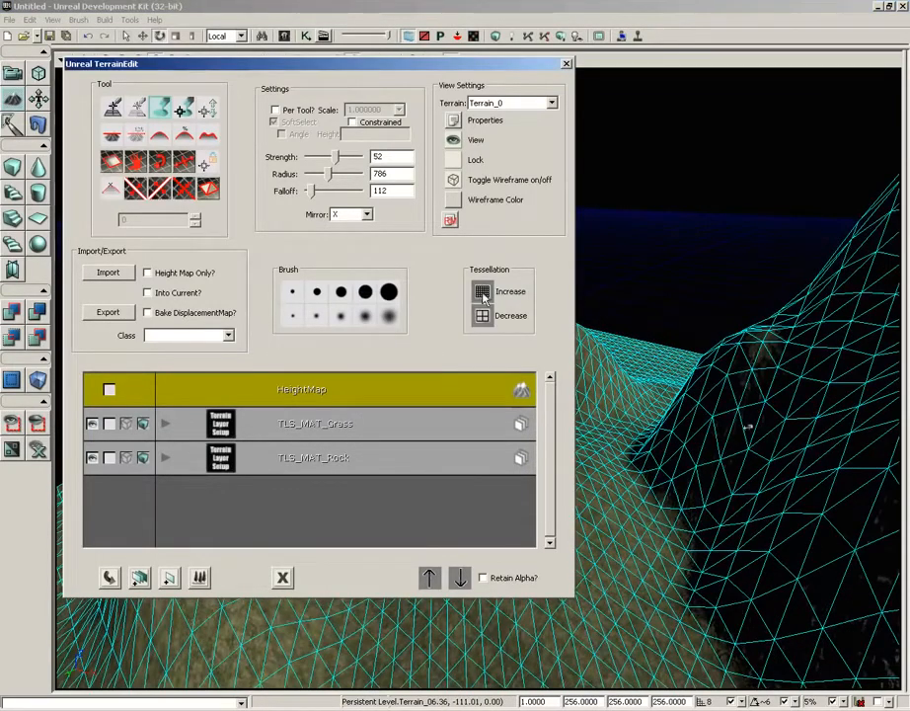
{"action": "left_click", "coordinate": [481, 291]}
{"action": "left_click", "coordinate": [443, 397]}
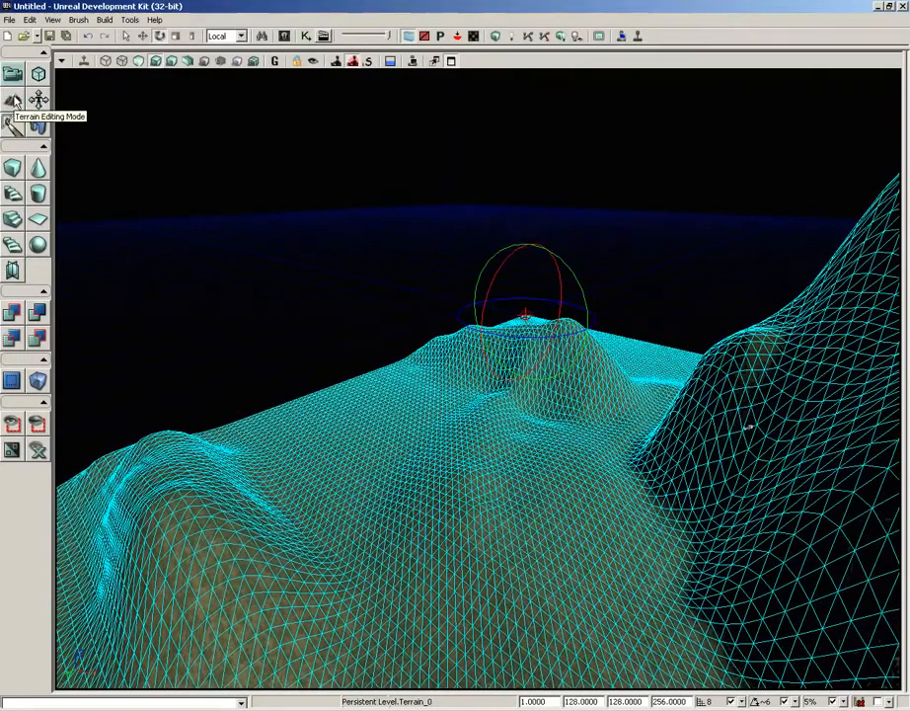
- Examine the denser terrain mesh, return to Terrain Editing Mode and hide the wireframe
{"action": "left_click_drag", "start_coordinate": [125, 150], "coordinate": [105, 291]}
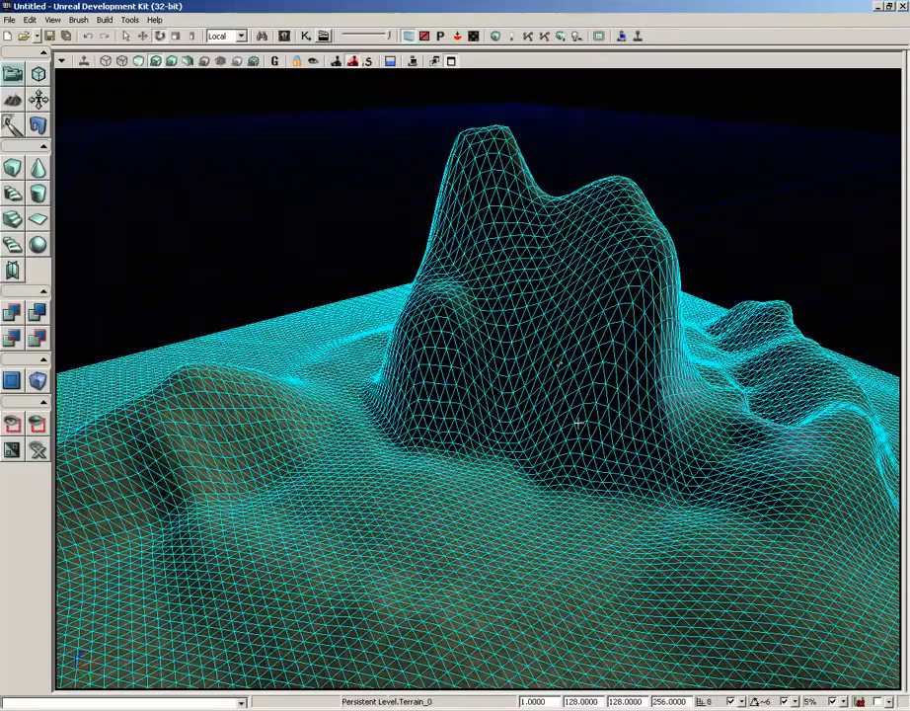
{"action": "right_click_drag", "start_coordinate": [579, 465], "coordinate": [473, 597]}
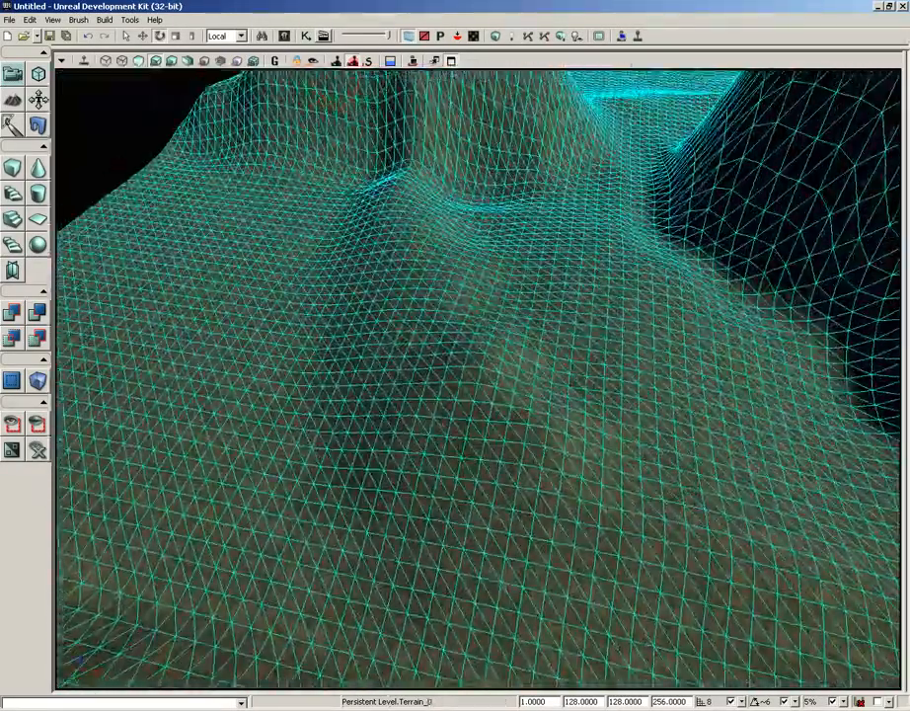
{"action": "left_click", "coordinate": [12, 101]}
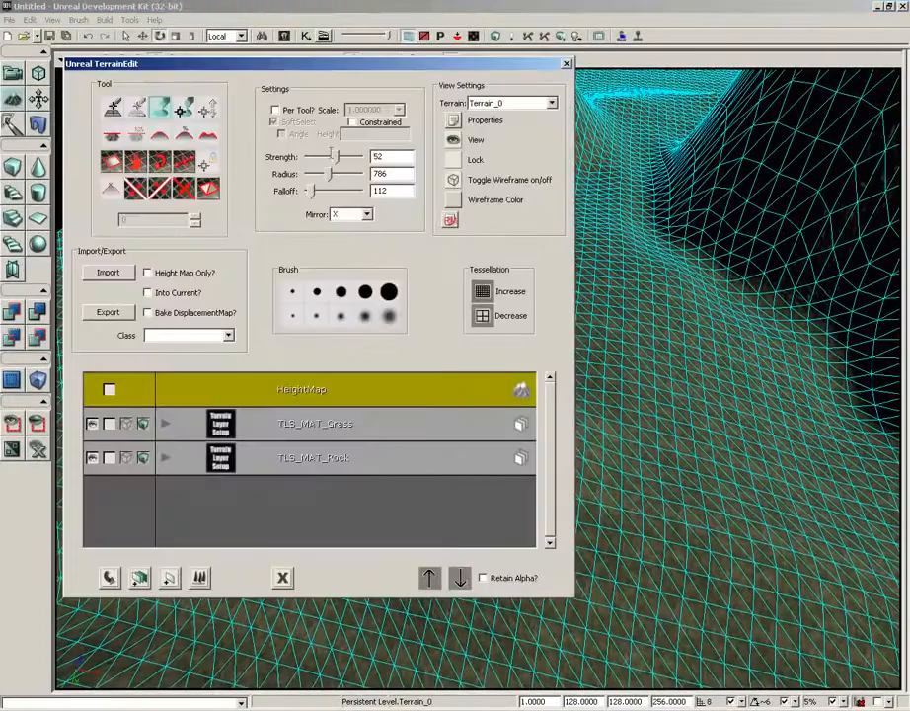
{"action": "left_click", "coordinate": [454, 180]}
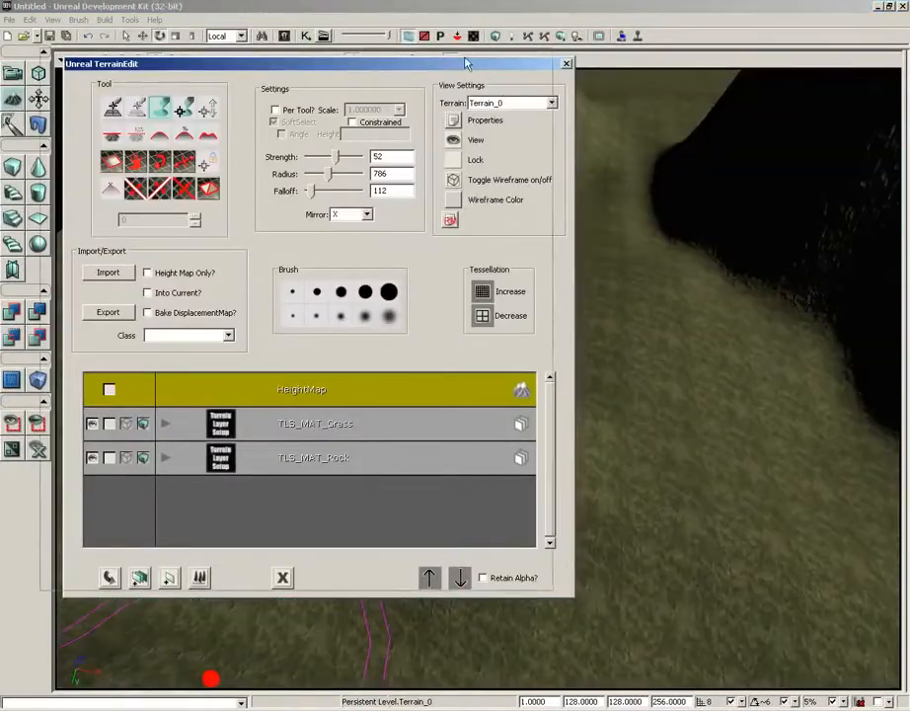
{"action": "left_click_drag", "start_coordinate": [480, 66], "coordinate": [797, 91]}
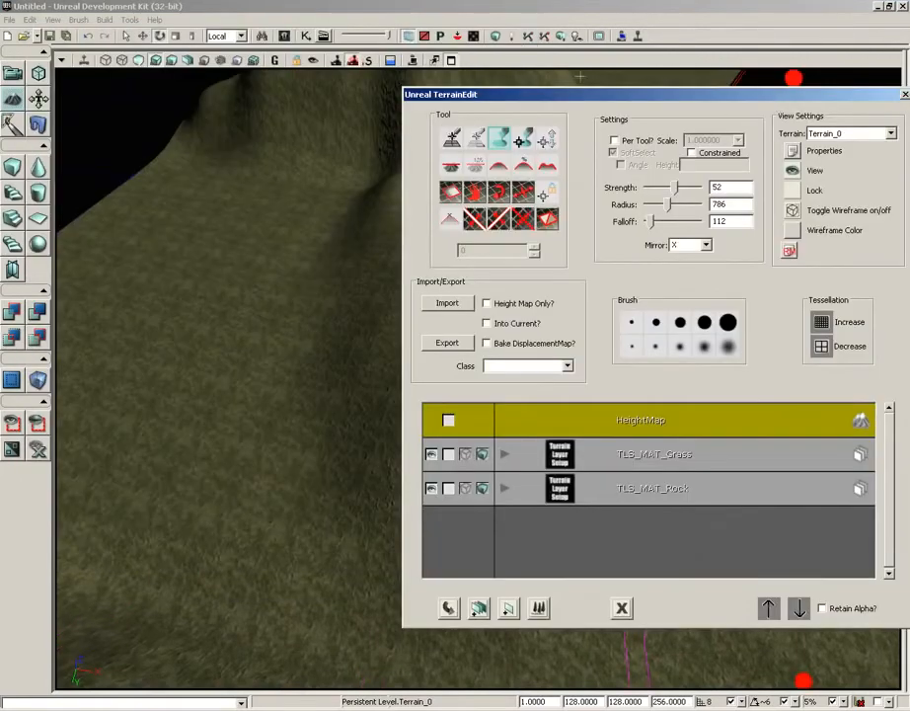
- Search all assets in the Content Browser for "burnt tree" and select the S_UN_Tree_SM_BurntTree01 static mesh
{"action": "left_click", "coordinate": [284, 36]}
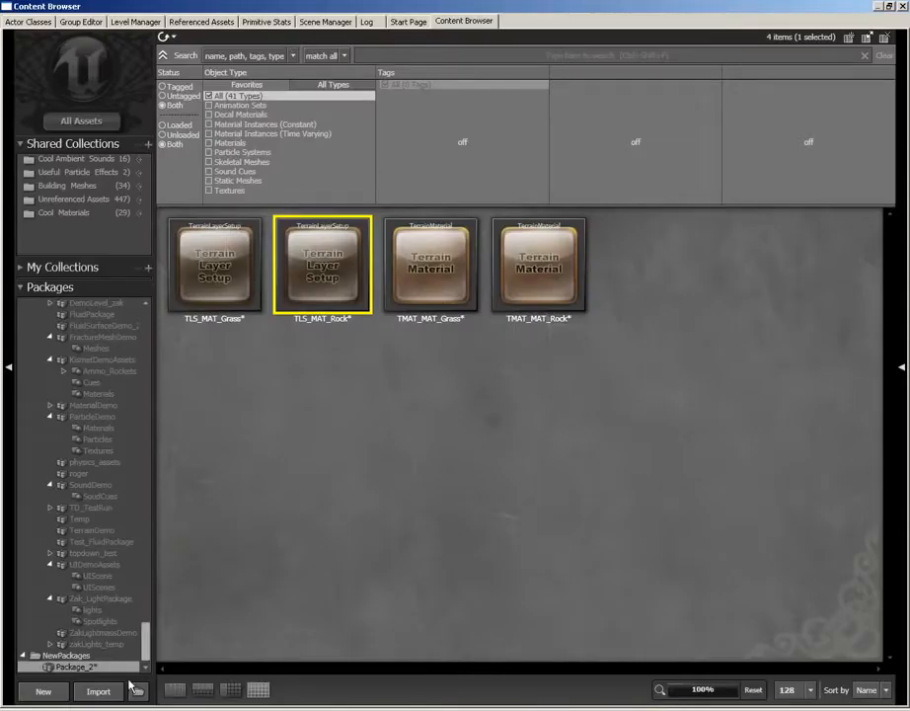
{"action": "left_click_drag", "start_coordinate": [150, 649], "coordinate": [144, 577]}
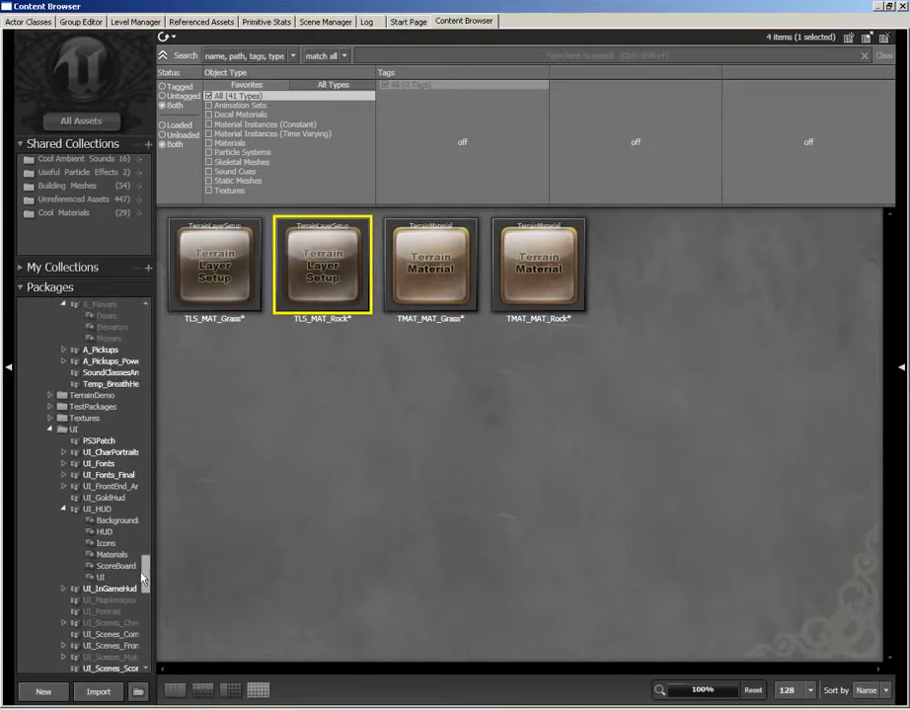
{"action": "left_click", "coordinate": [417, 52]}
{"action": "type", "text": "bur"}
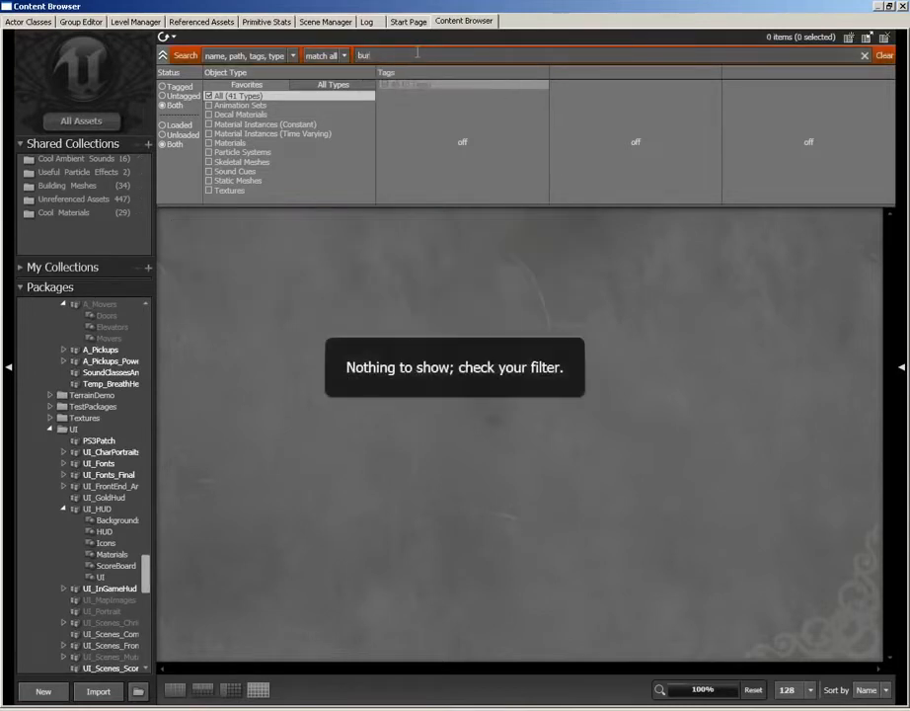
{"action": "type", "text": "nt troee"}
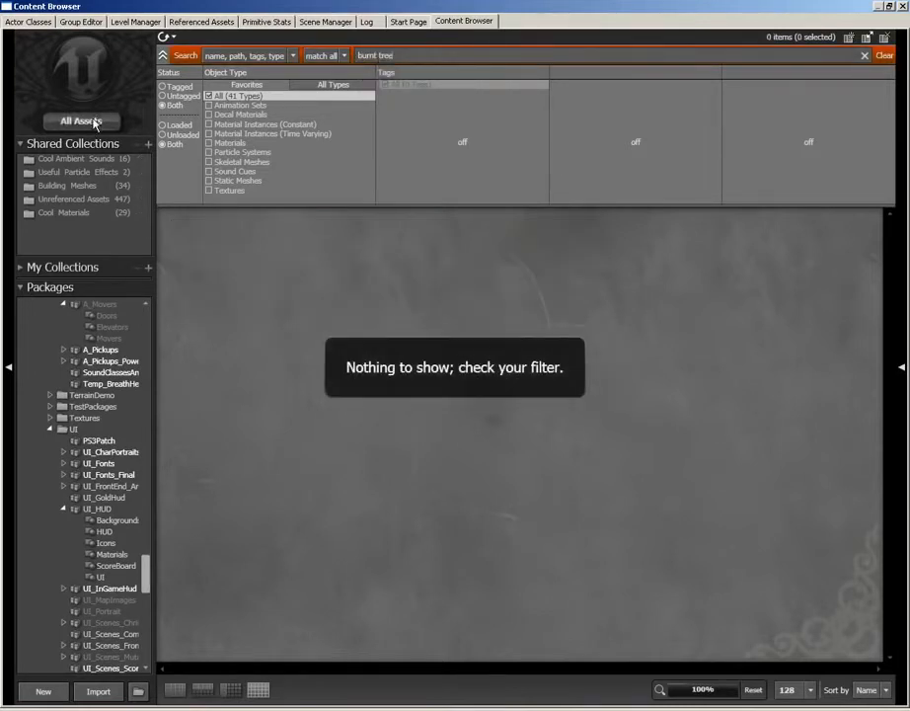
{"action": "left_click", "coordinate": [288, 237]}
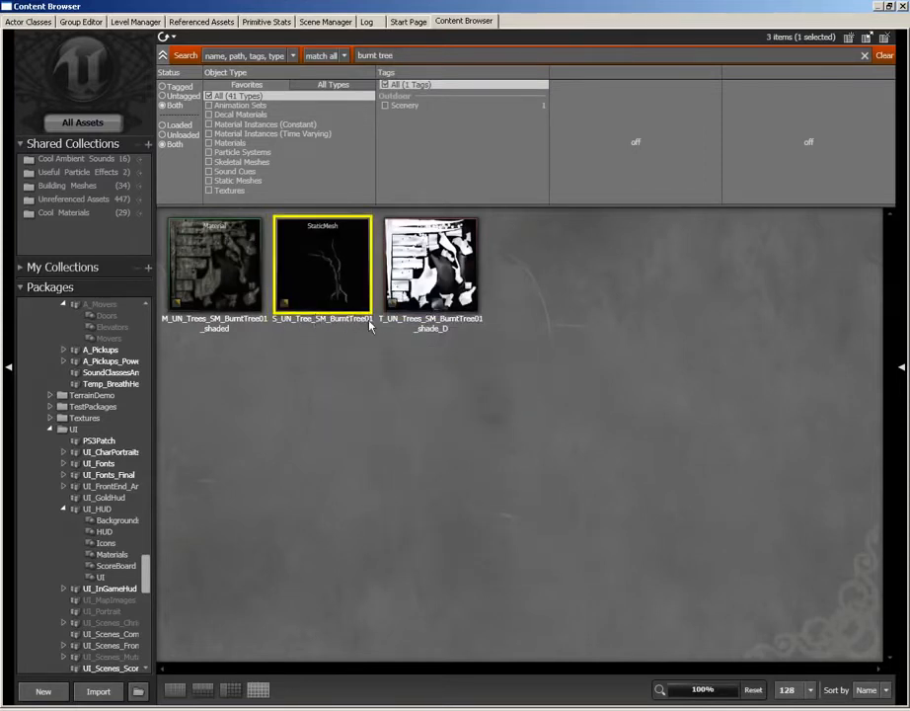
- Find the UN_Trees package in the package tree and fully load it
{"action": "scroll", "coordinate": [145, 604], "scroll_direction": "down", "scroll_amount": 15}
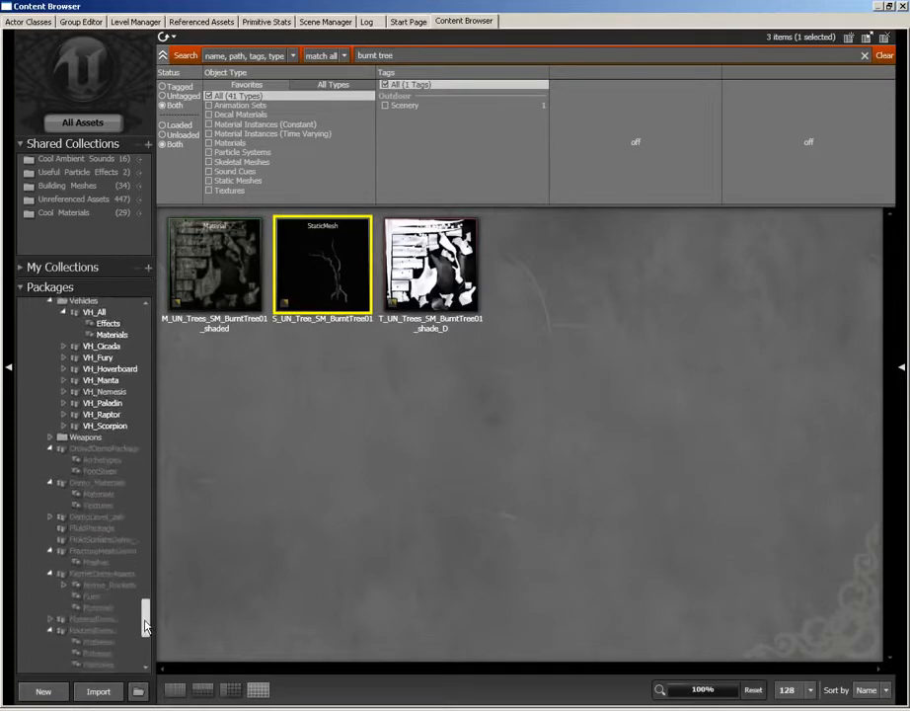
{"action": "left_click_drag", "start_coordinate": [145, 649], "coordinate": [145, 494]}
{"action": "left_click", "coordinate": [108, 478]}
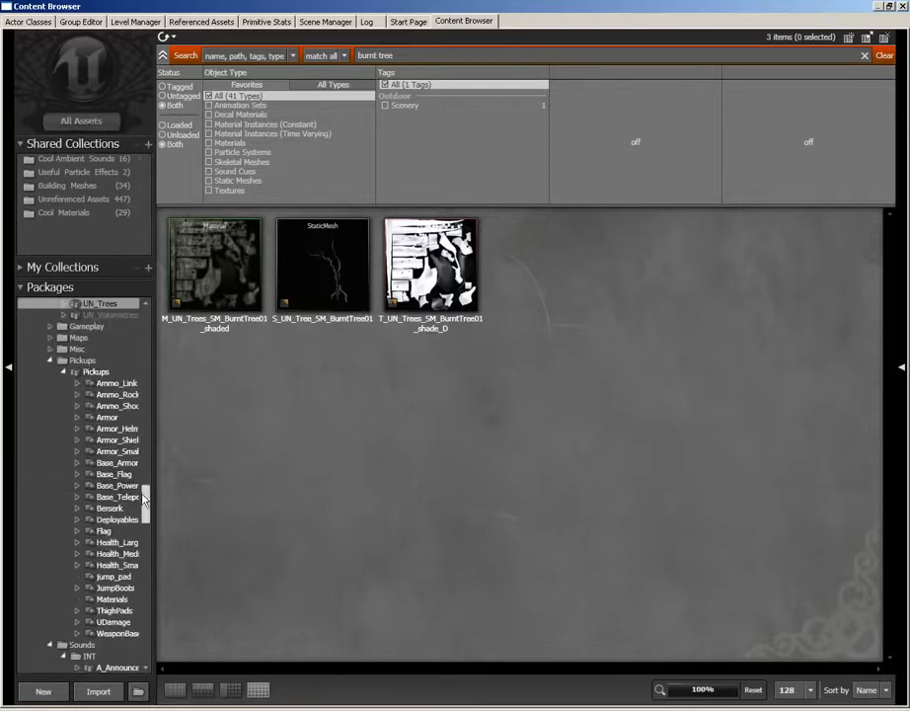
{"action": "right_click", "coordinate": [75, 303]}
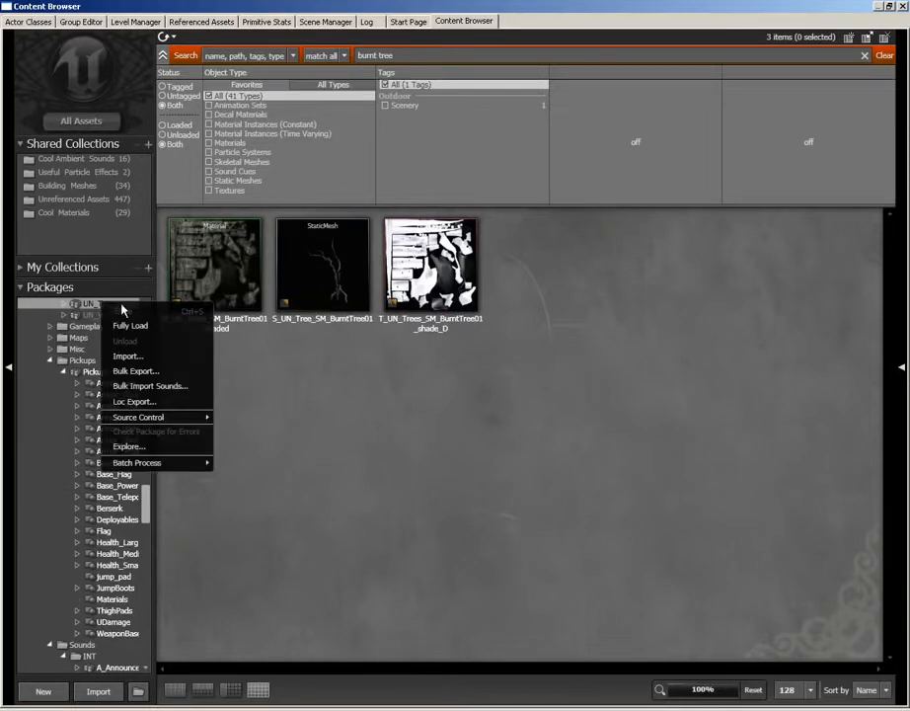
{"action": "left_click", "coordinate": [125, 330]}
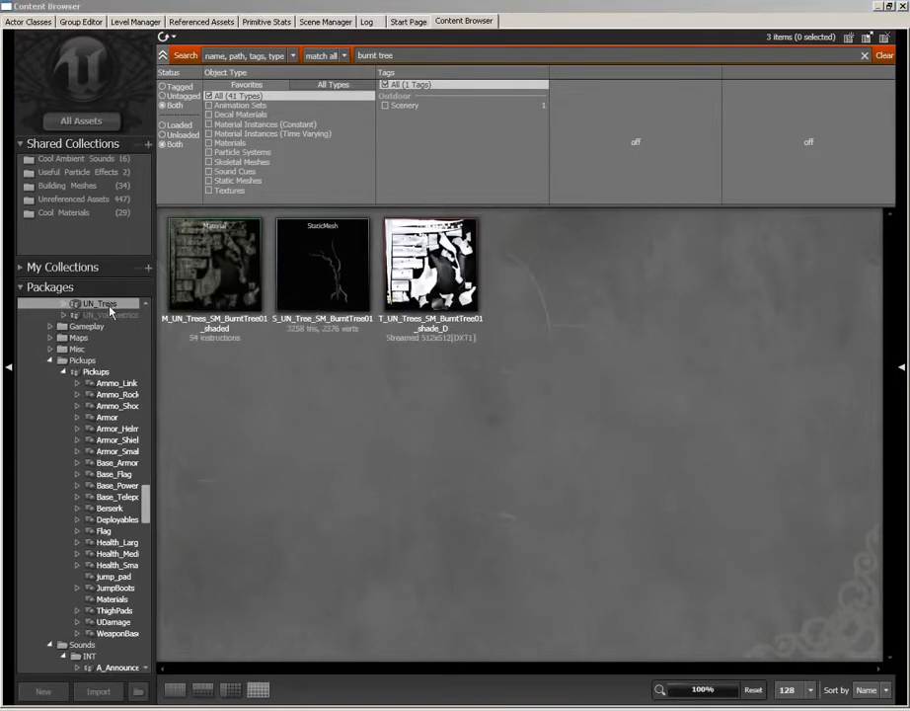
- Select the S_UN_Tree_SM_BurntTree01 static mesh and create a terrain DecoLayer named Trees
{"action": "left_click", "coordinate": [338, 250]}
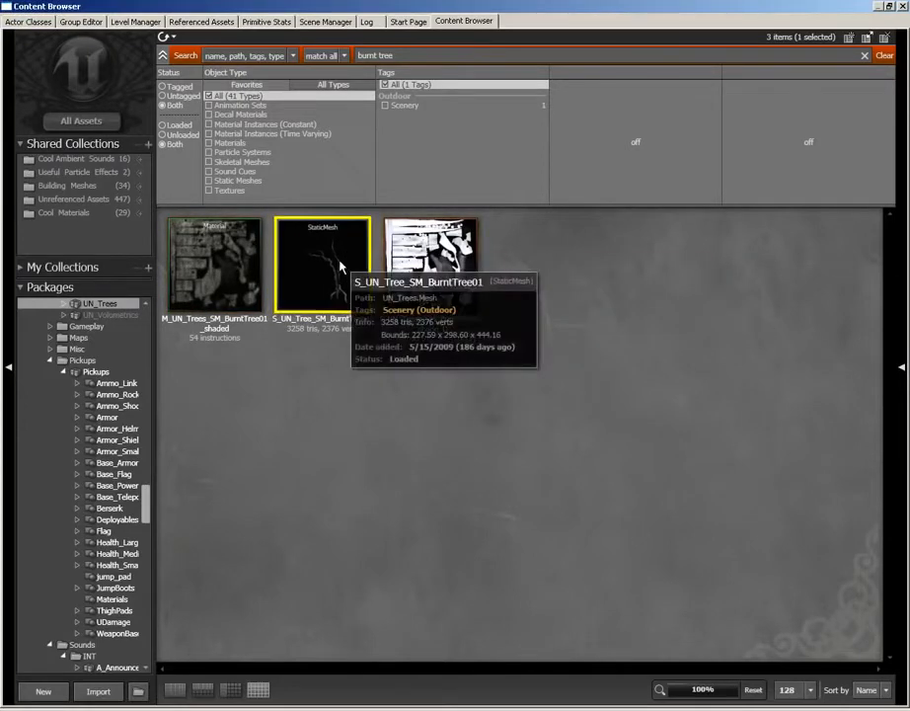
{"action": "left_click", "coordinate": [903, 9]}
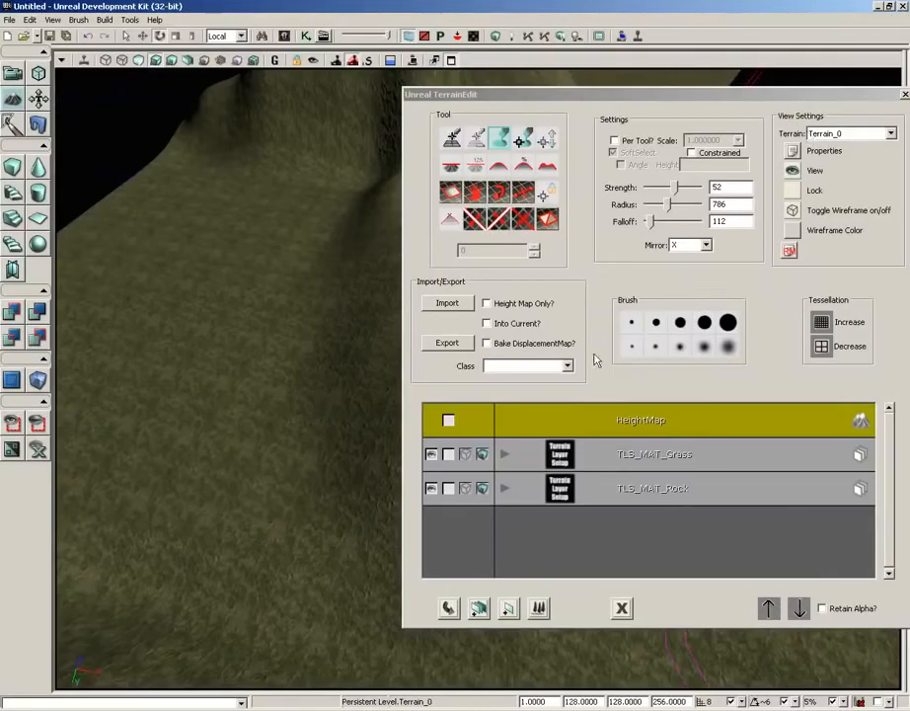
{"action": "right_click", "coordinate": [525, 526]}
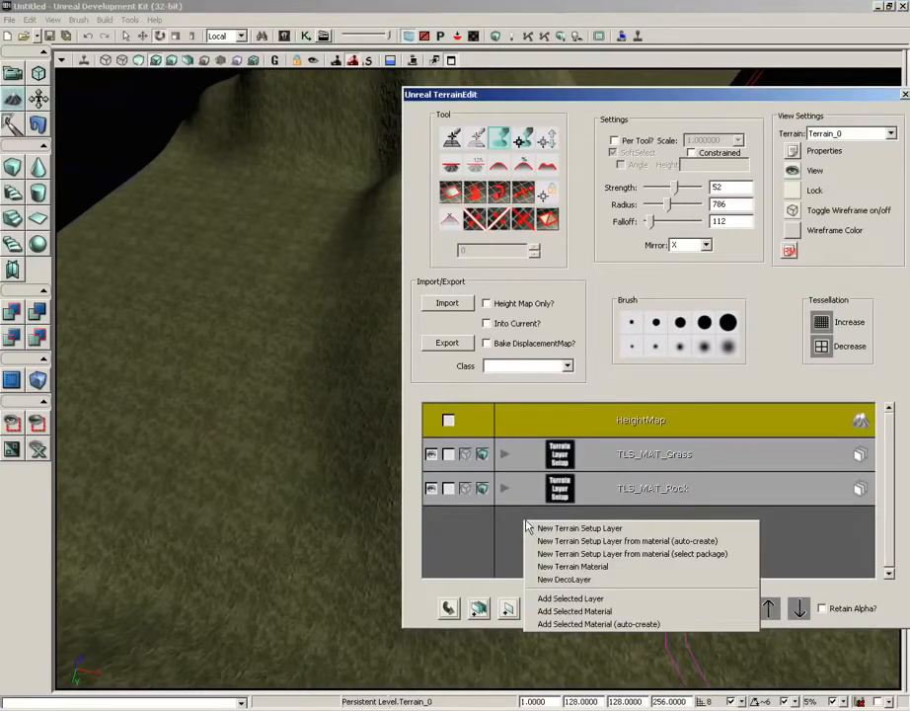
{"action": "left_click", "coordinate": [563, 578]}
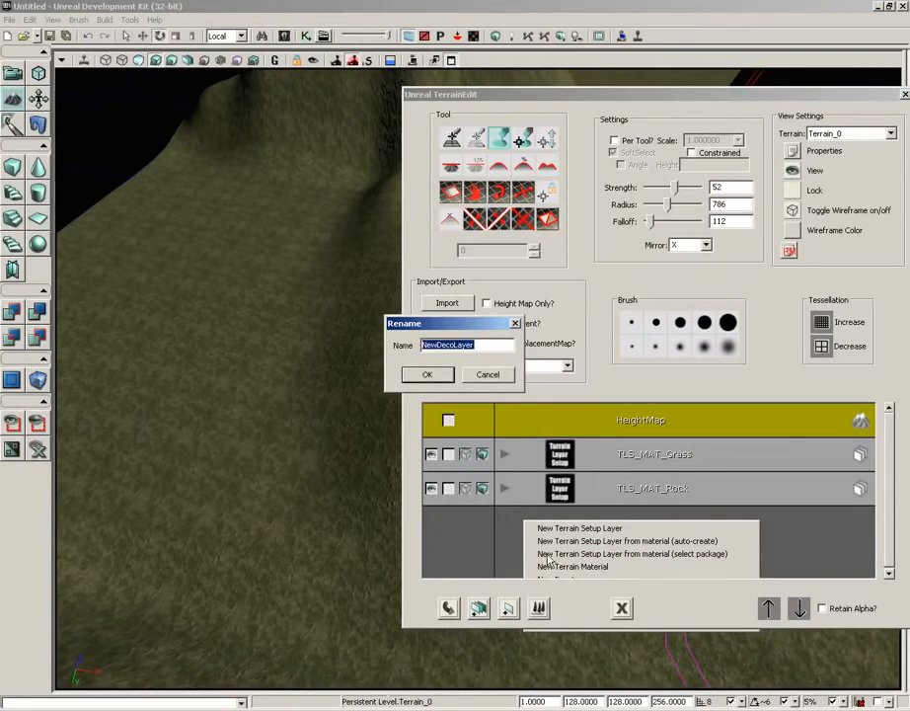
{"action": "type", "text": "Tre"}
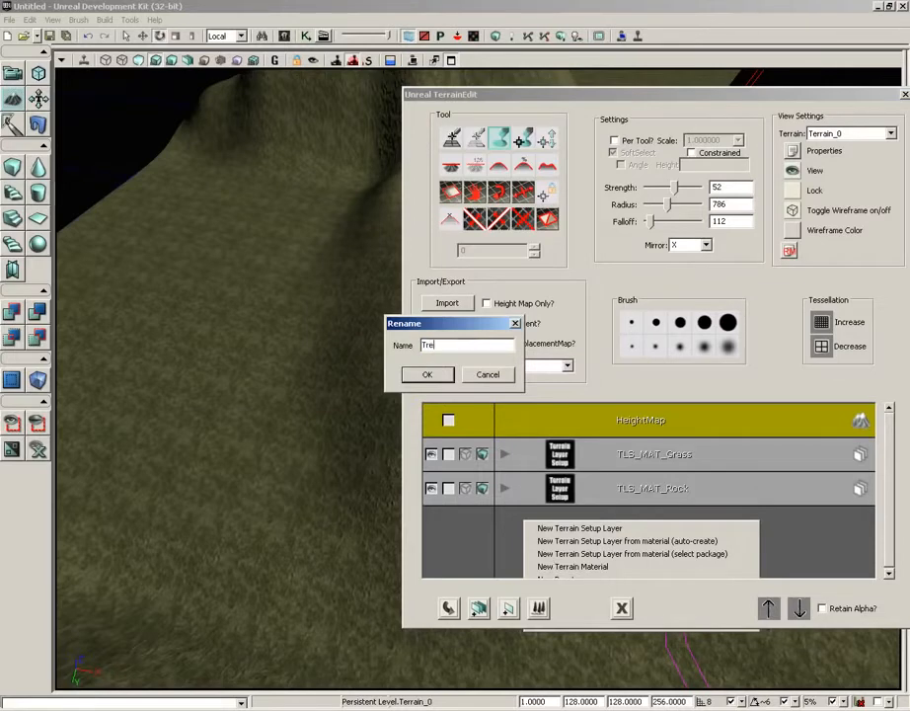
{"action": "type", "text": "es"}
{"action": "key", "text": "Return"}
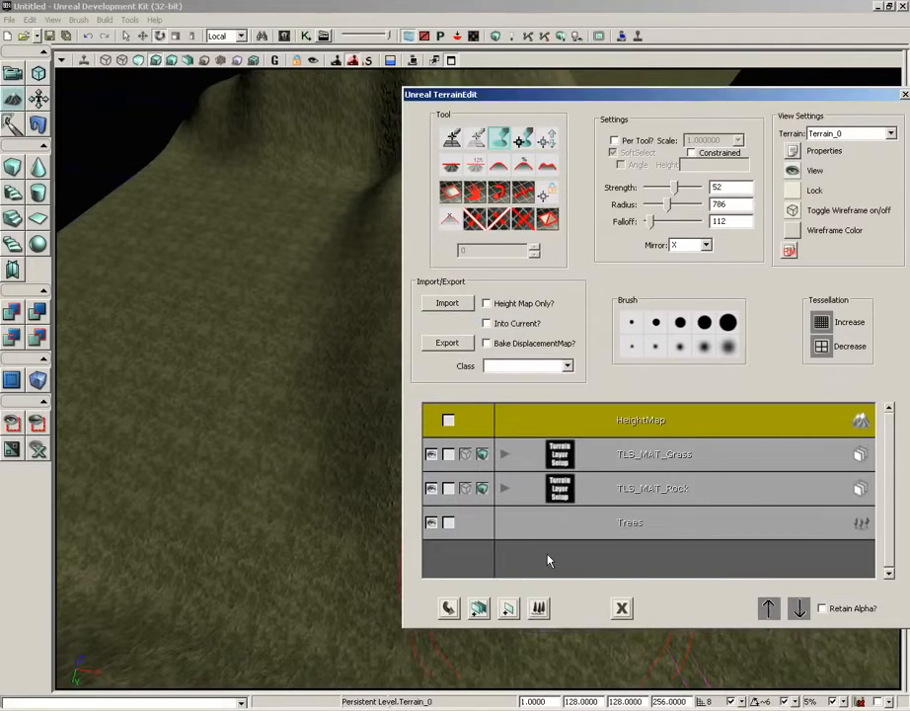
- Add the selected burnt tree mesh as a decoration to the Trees layer
{"action": "left_click", "coordinate": [525, 533]}
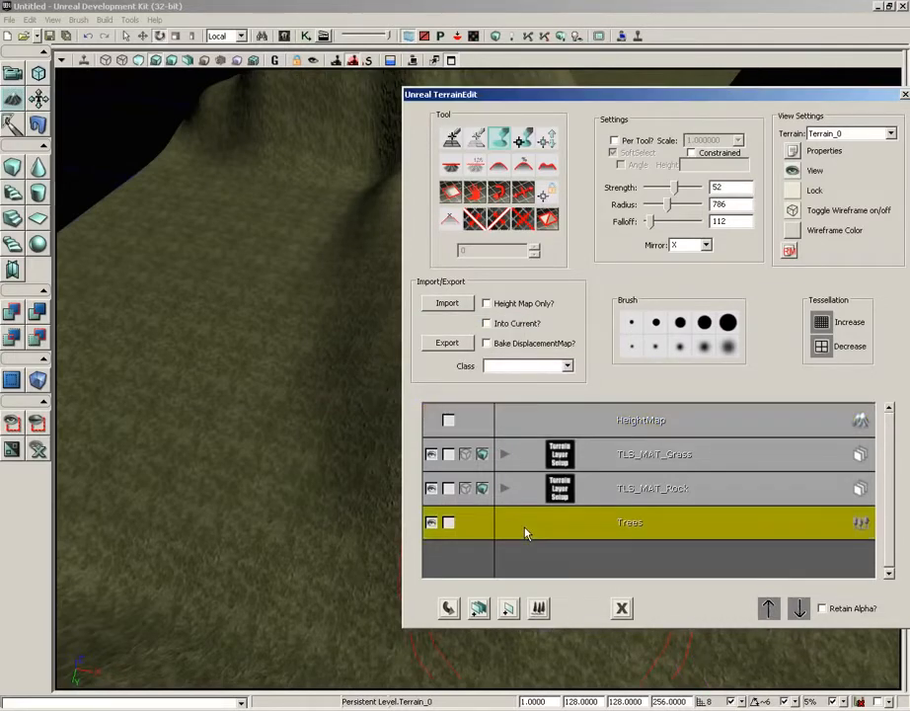
{"action": "right_click", "coordinate": [526, 532]}
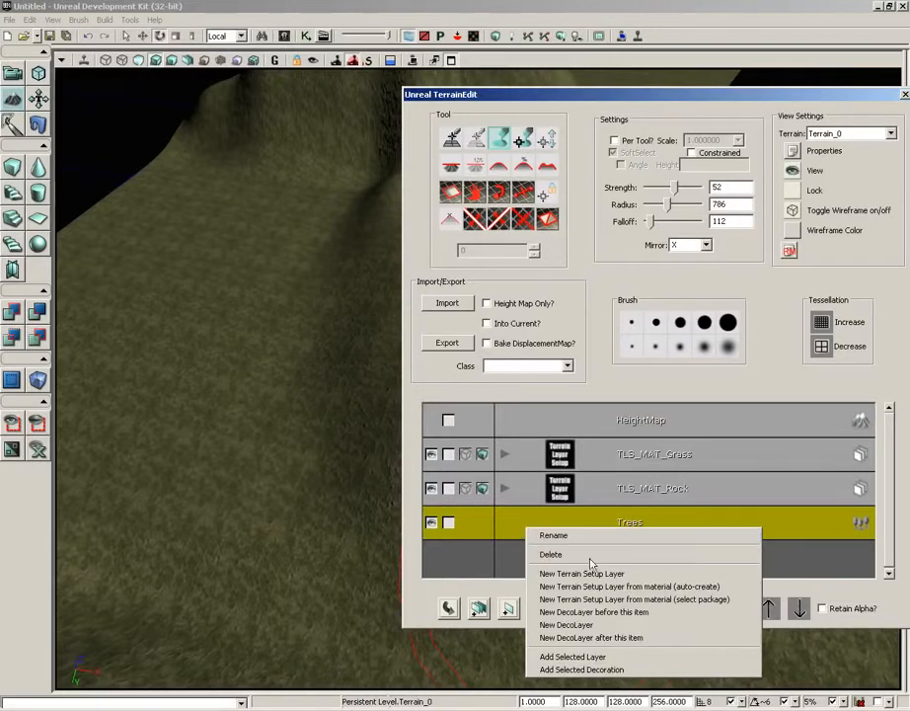
{"action": "left_click", "coordinate": [584, 670]}
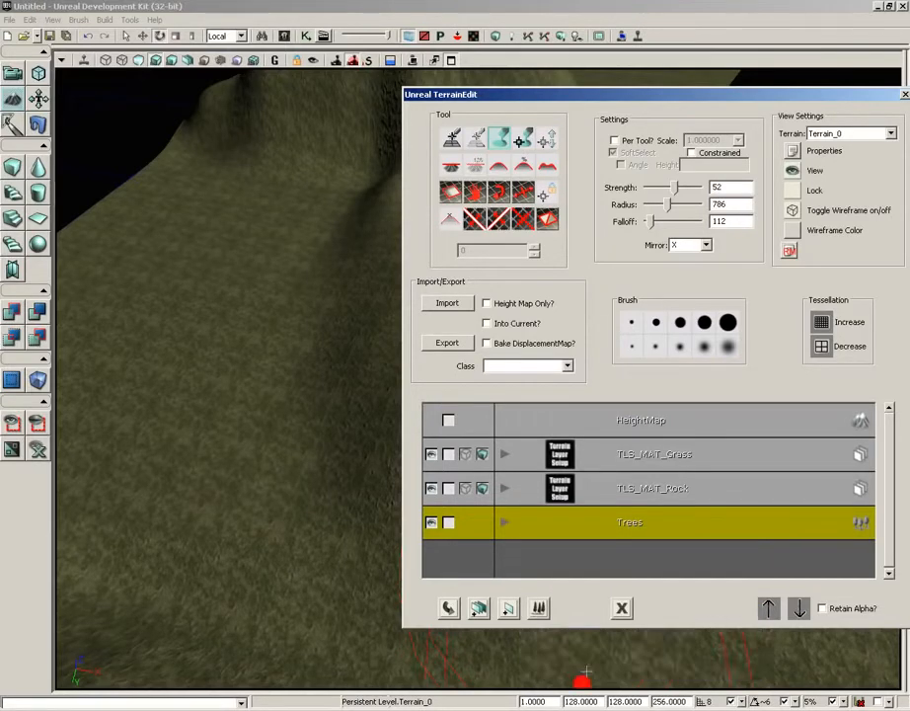
- Open the terrain's properties and expand the Trees deco layer's decoration down to its factory's static mesh
{"action": "left_click_drag", "start_coordinate": [660, 100], "coordinate": [282, 65]}
{"action": "left_click", "coordinate": [414, 117]}
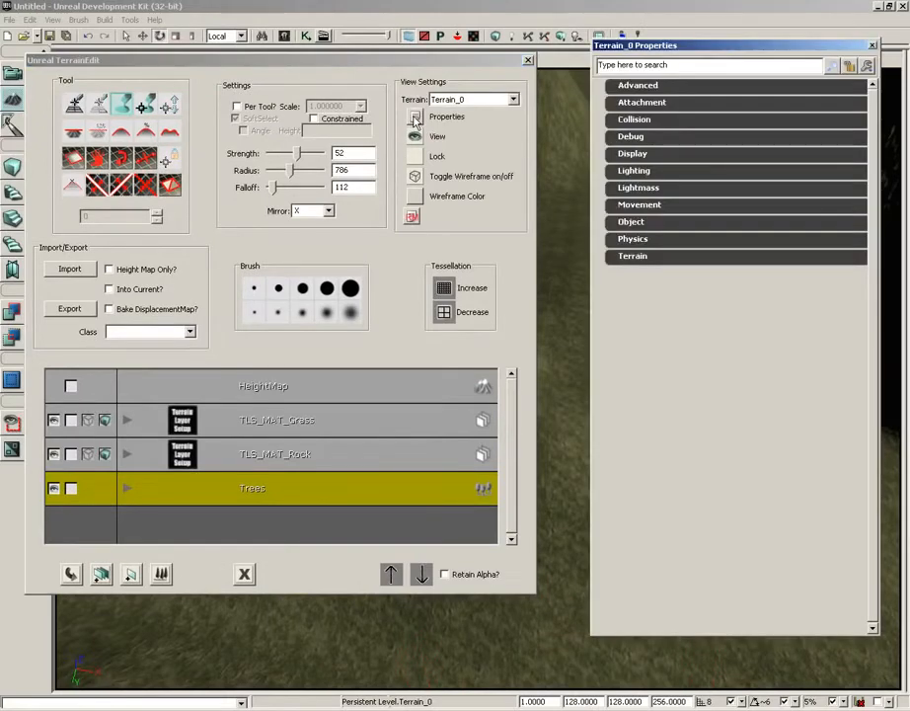
{"action": "left_click", "coordinate": [641, 259]}
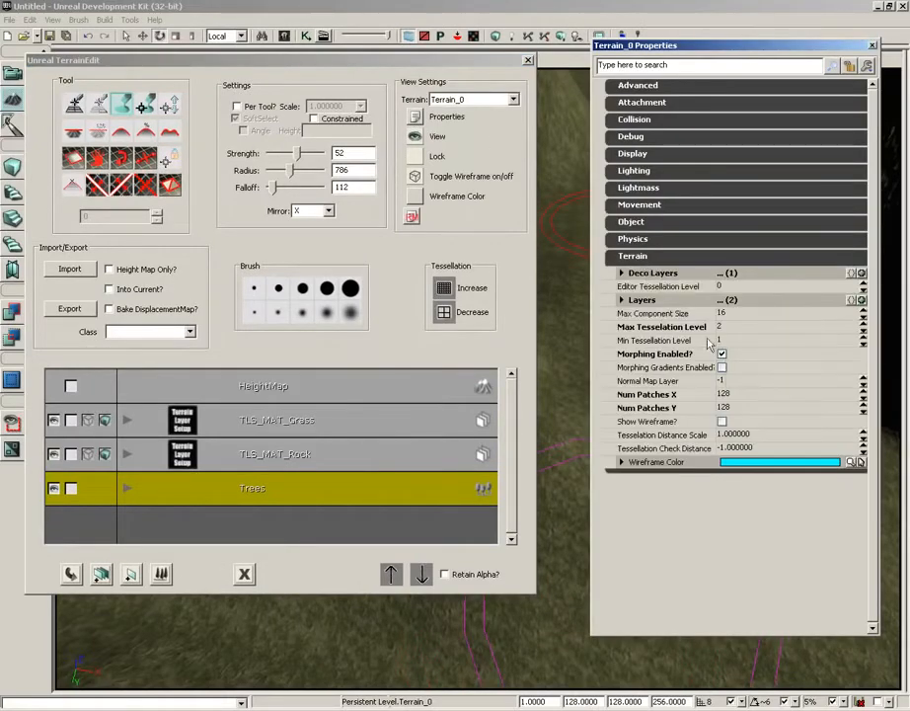
{"action": "left_click", "coordinate": [633, 274]}
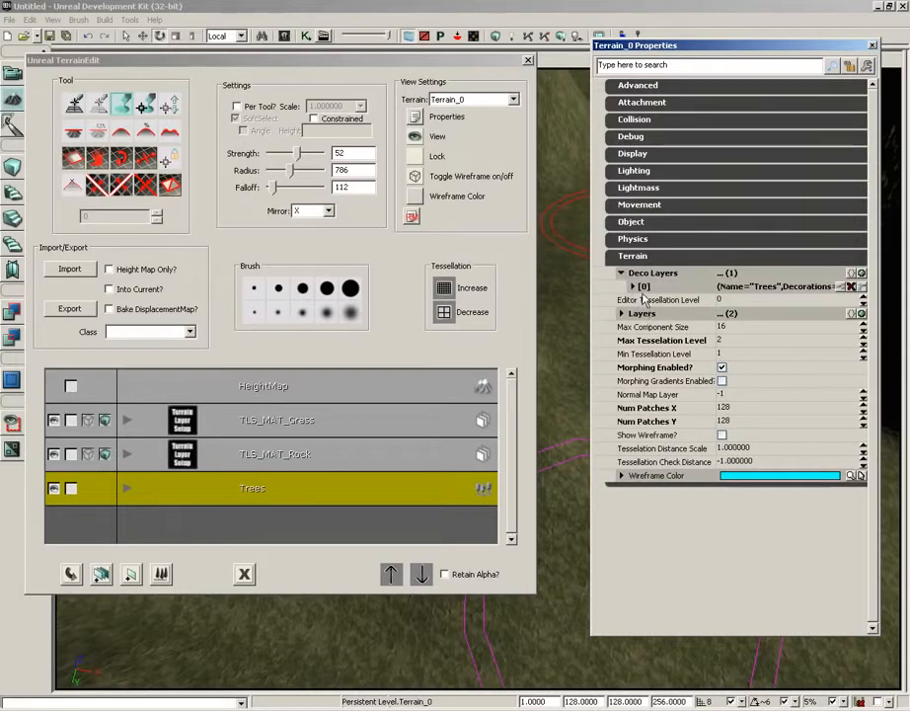
{"action": "left_click", "coordinate": [632, 286]}
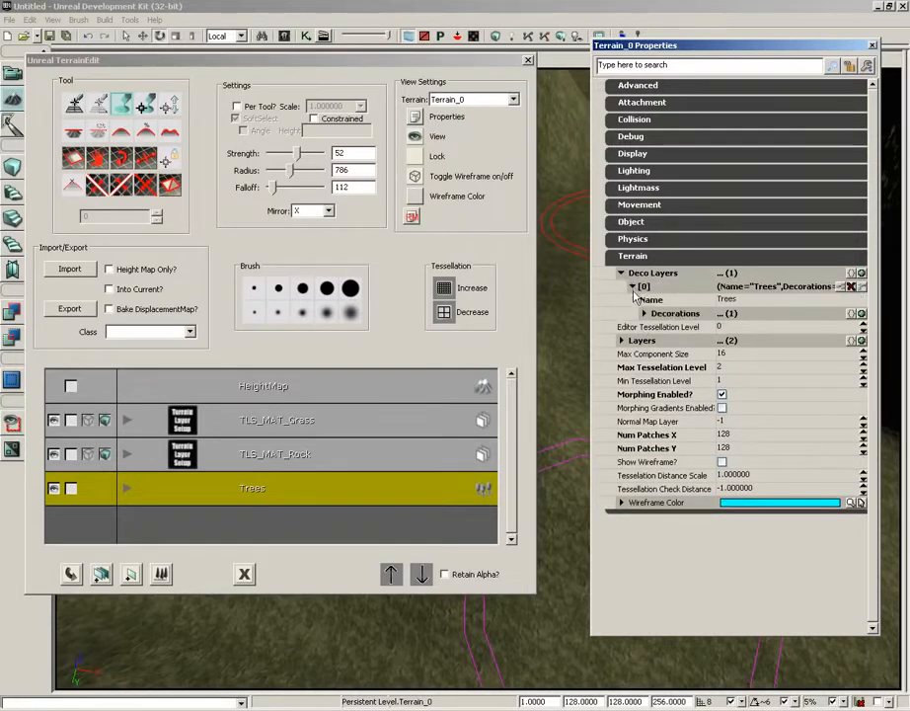
{"action": "left_click", "coordinate": [645, 313]}
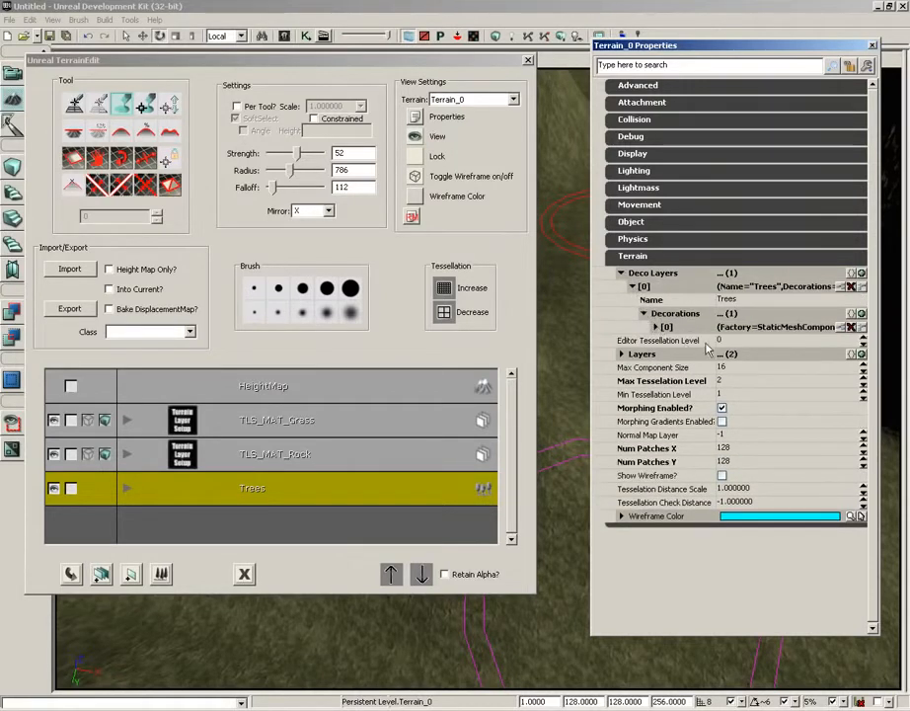
{"action": "left_click", "coordinate": [655, 326]}
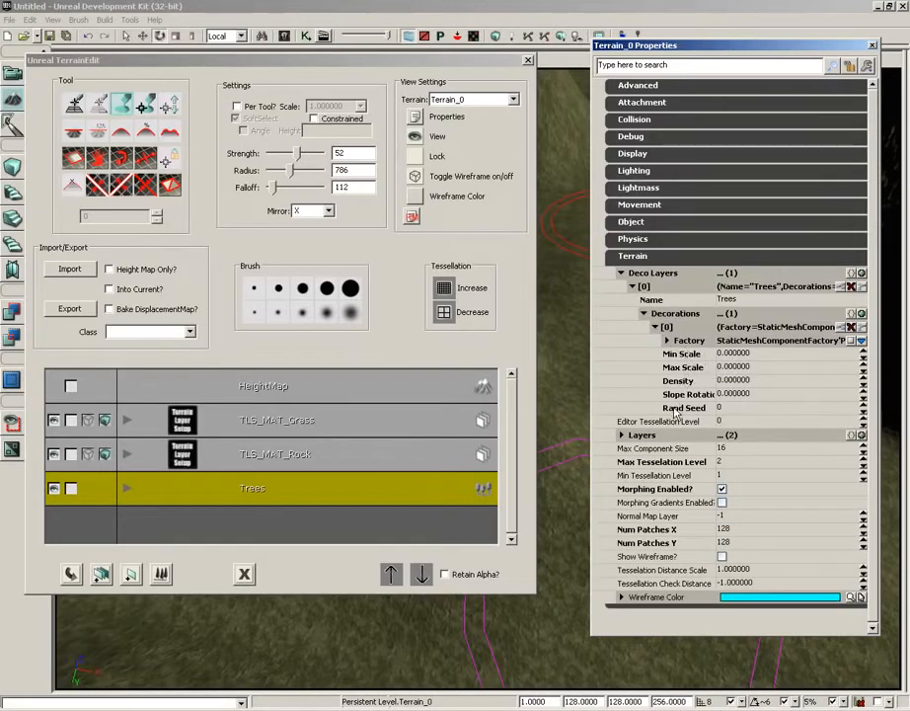
{"action": "left_click", "coordinate": [666, 339]}
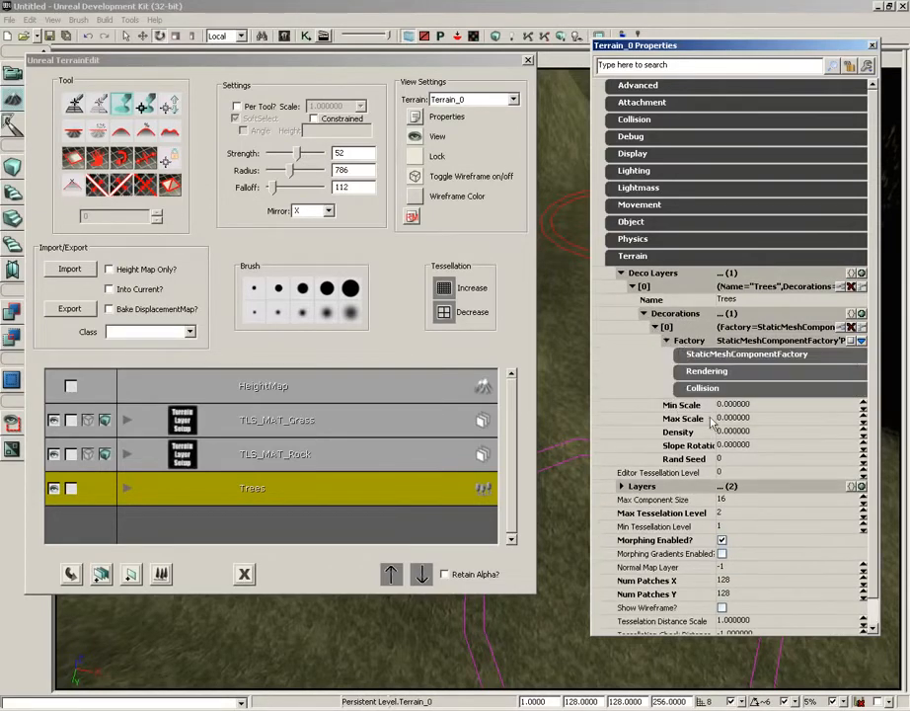
{"action": "left_click", "coordinate": [703, 355]}
{"action": "left_click", "coordinate": [790, 373]}
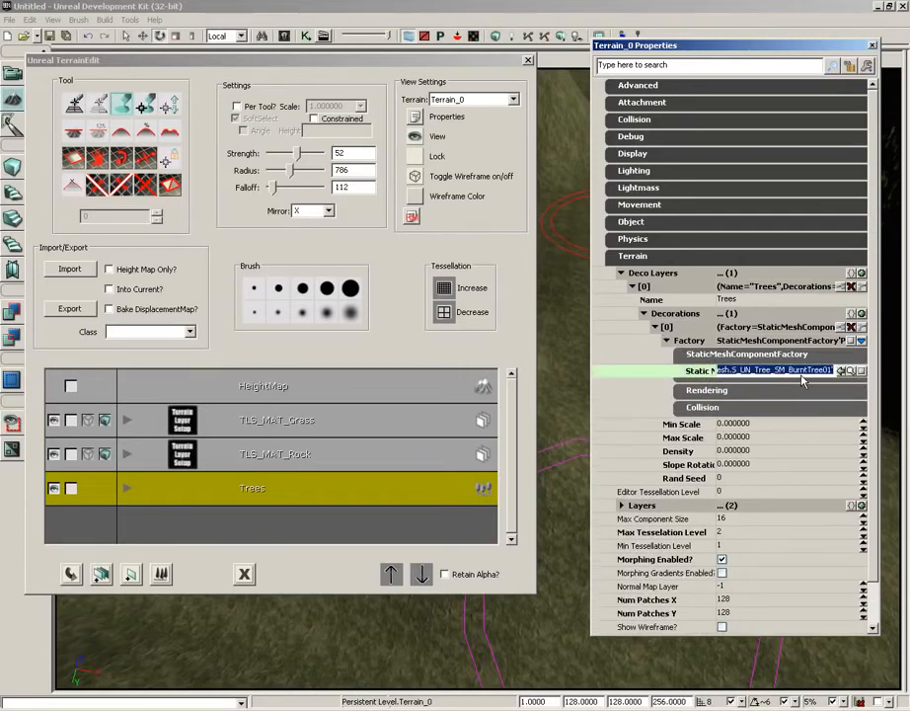
- Set the tree decoration's density to 1
{"action": "left_click", "coordinate": [750, 451]}
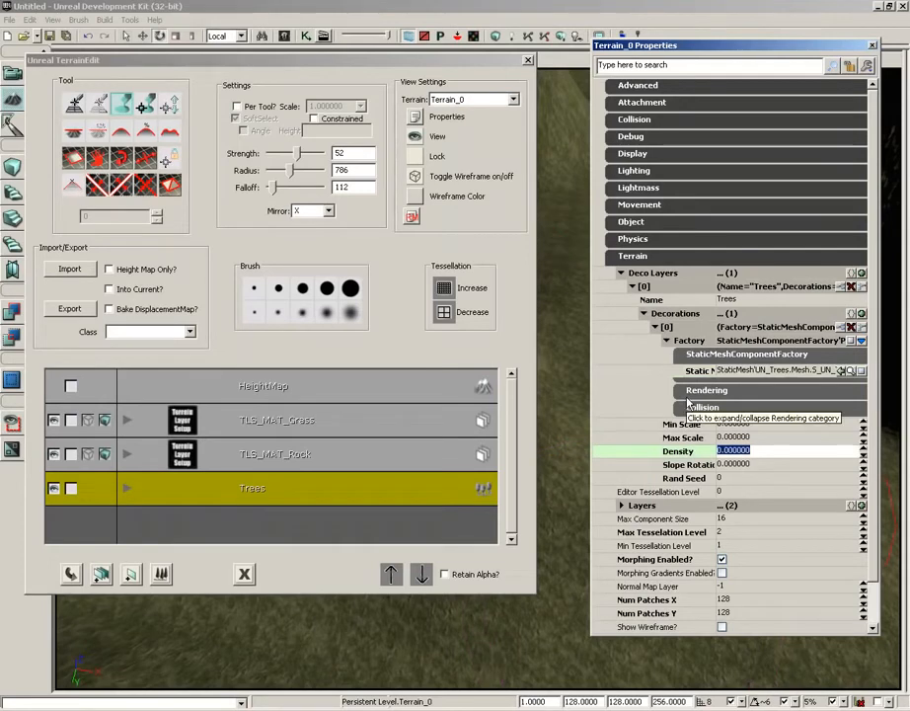
{"action": "type", "text": "1"}
{"action": "key", "text": "Return"}
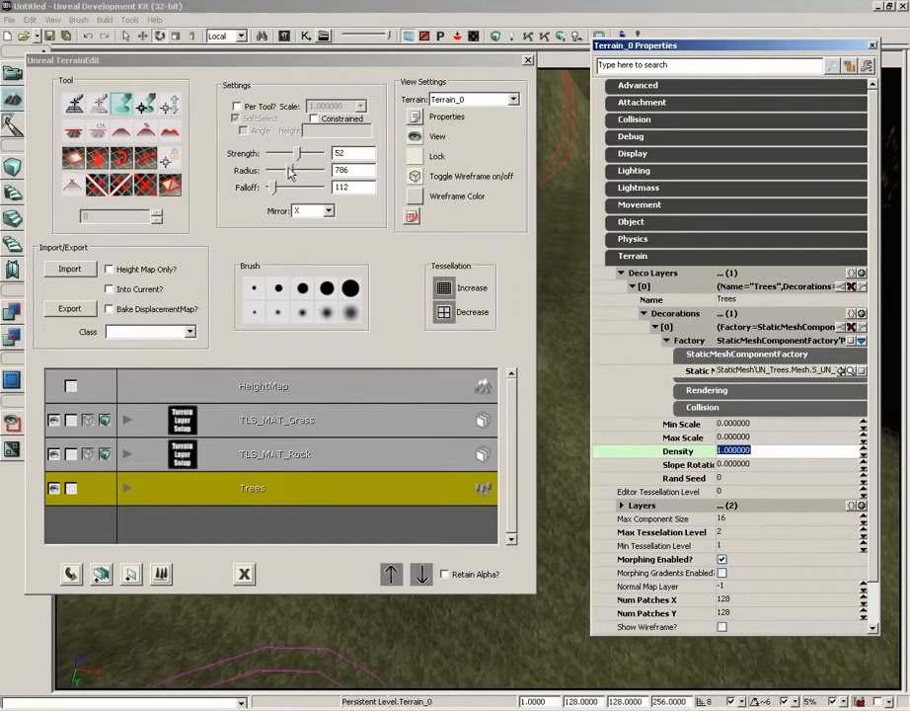
- Set the terrain brush's radius to about 533 and falloff to about 281, and turn mirroring off with NONE
{"action": "left_click_drag", "start_coordinate": [292, 169], "coordinate": [280, 188]}
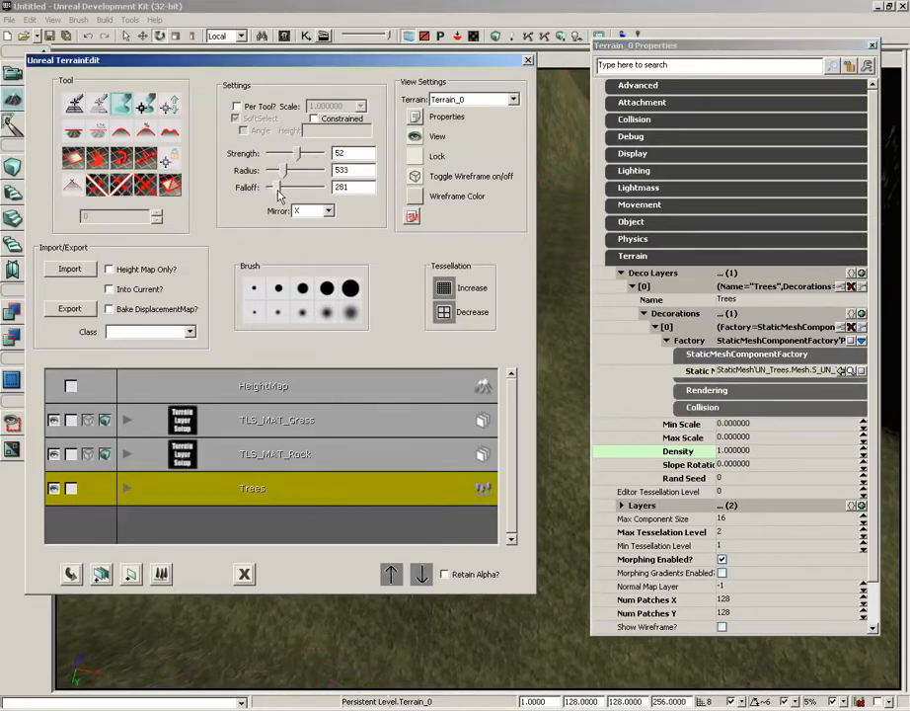
{"action": "left_click_drag", "start_coordinate": [363, 64], "coordinate": [184, 64]}
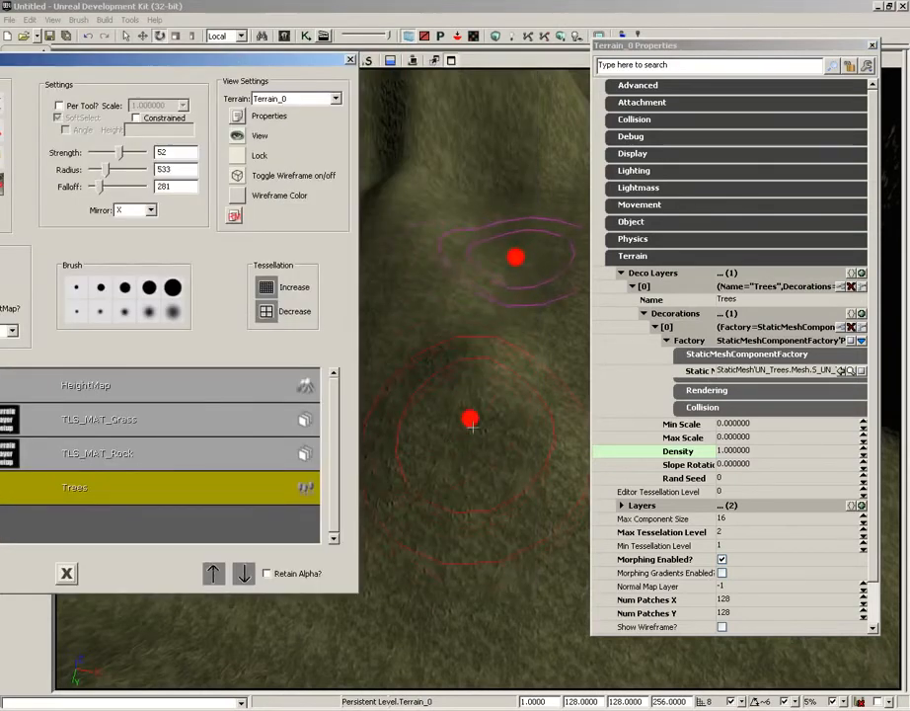
{"action": "left_click", "coordinate": [148, 209]}
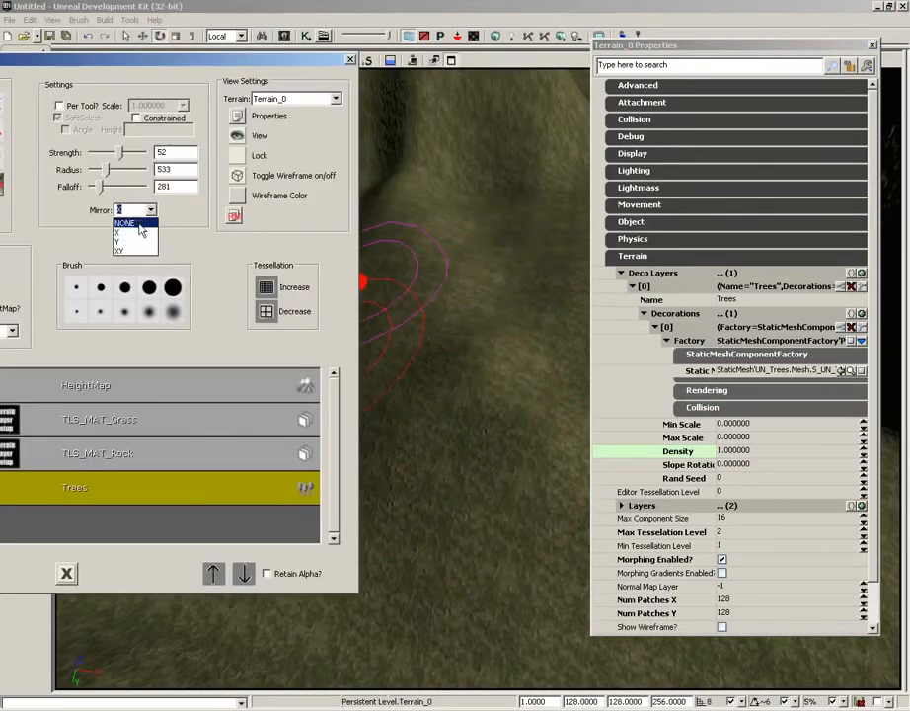
{"action": "left_click", "coordinate": [126, 220]}
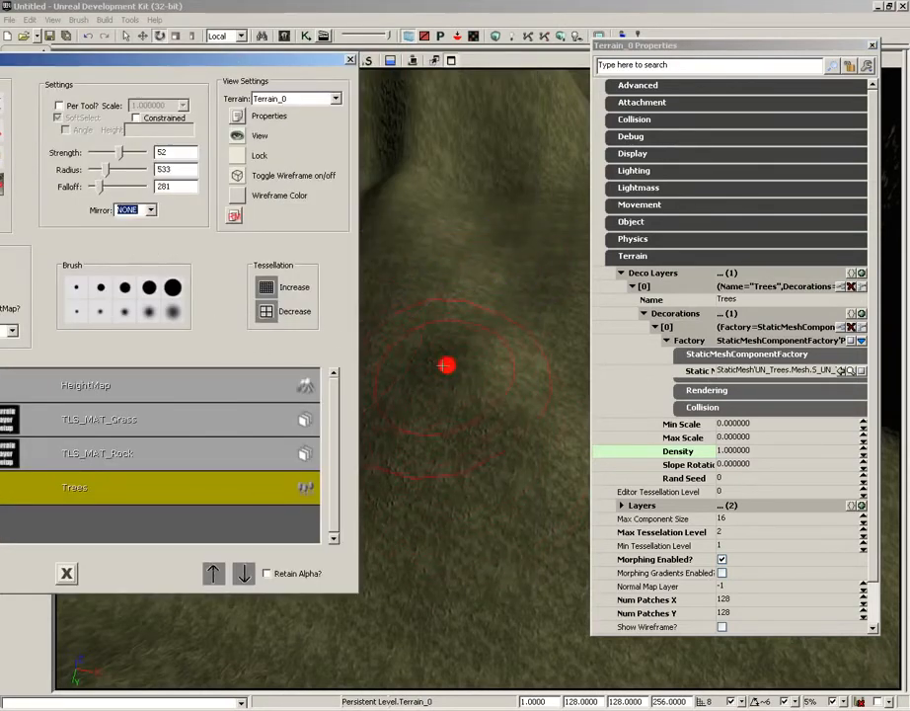
- Set both the minimum and maximum scale of the tree decoration to 1
{"action": "left_click", "coordinate": [745, 424]}
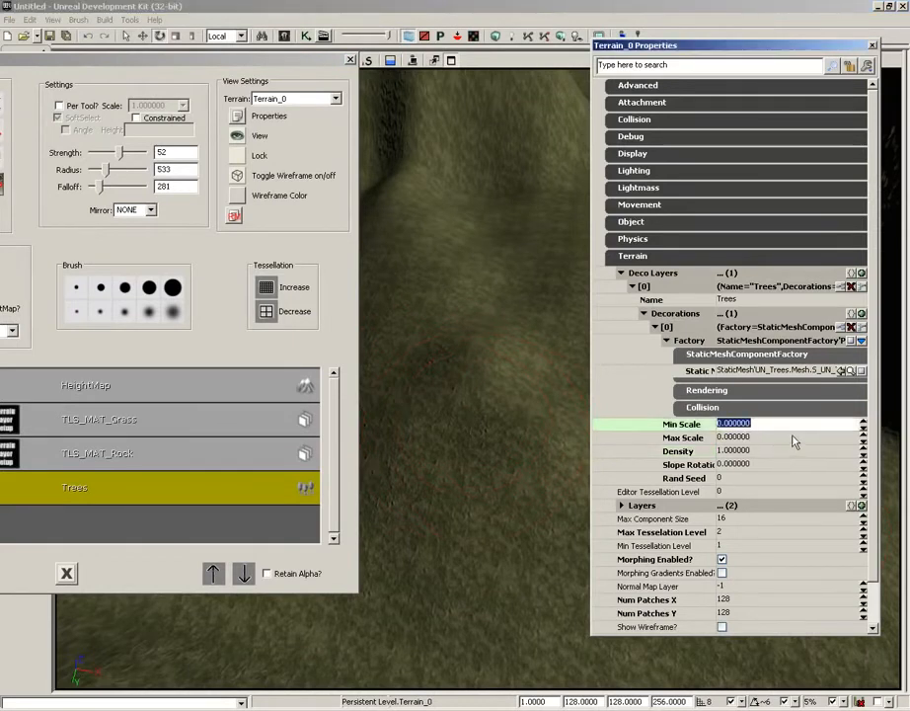
{"action": "type", "text": "1"}
{"action": "left_click", "coordinate": [795, 440]}
{"action": "key", "text": "Return"}
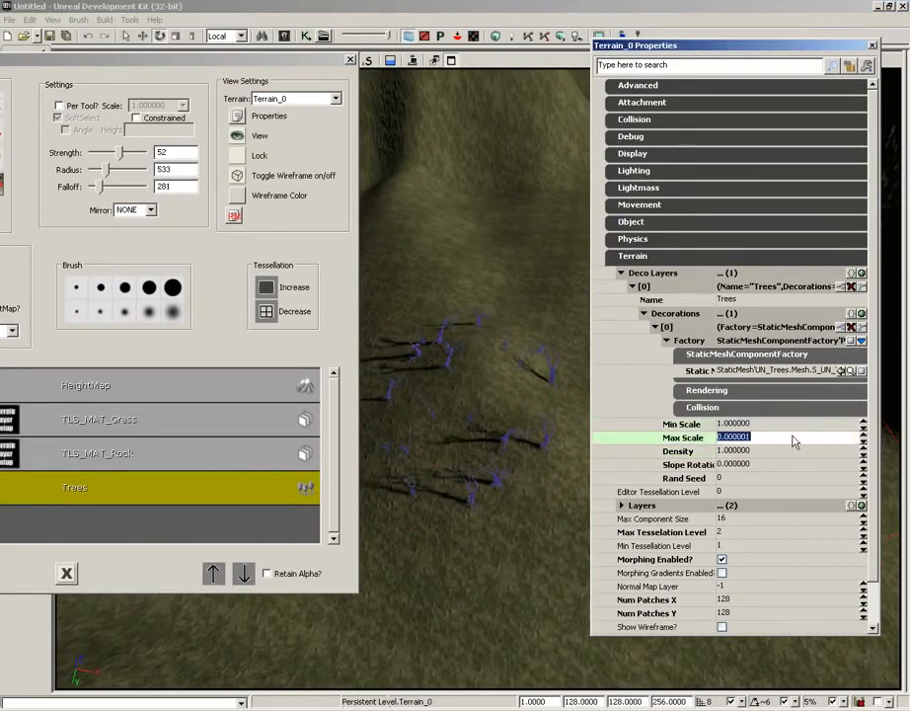
{"action": "type", "text": "1"}
{"action": "key", "text": "Return"}
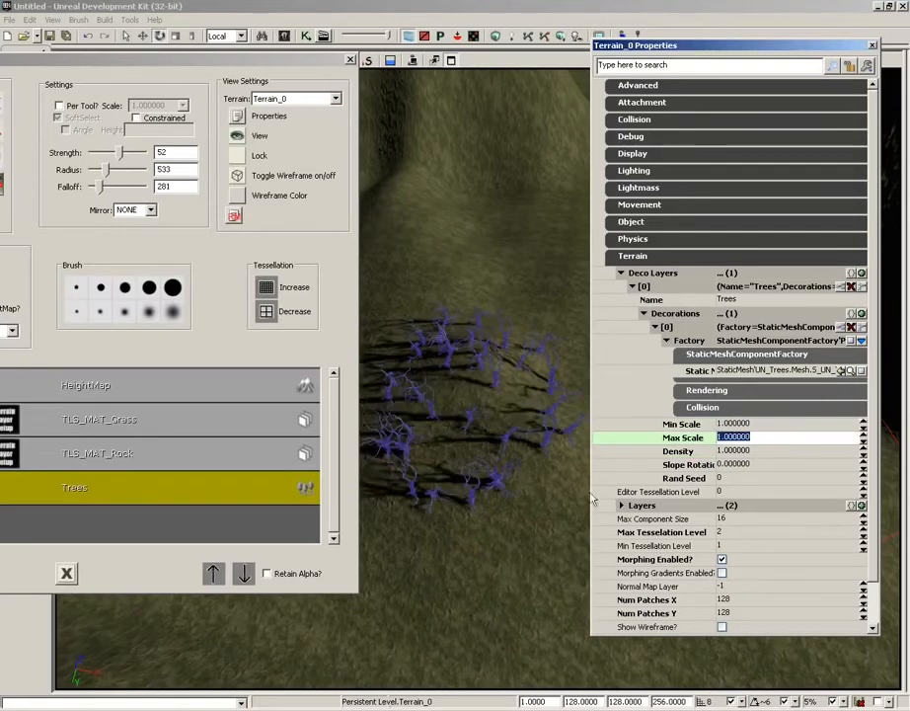
- Paint more burnt trees across the terrain around the first patch of trees
{"action": "mouse_move", "coordinate": [505, 466]}
{"action": "right_mouse_down"}
{"action": "mouse_move", "coordinate": [513, 331]}
{"action": "mouse_move", "coordinate": [575, 468]}
{"action": "mouse_move", "coordinate": [653, 446]}
{"action": "mouse_move", "coordinate": [474, 471]}
{"action": "right_mouse_up"}
{"action": "mouse_move", "coordinate": [434, 437]}
{"action": "left_mouse_down", "text": "ctrl"}
{"action": "mouse_move", "coordinate": [497, 398]}
{"action": "mouse_move", "coordinate": [522, 305]}
{"action": "mouse_move", "coordinate": [488, 244]}
{"action": "mouse_move", "coordinate": [458, 431]}
{"action": "left_mouse_up", "text": "ctrl"}
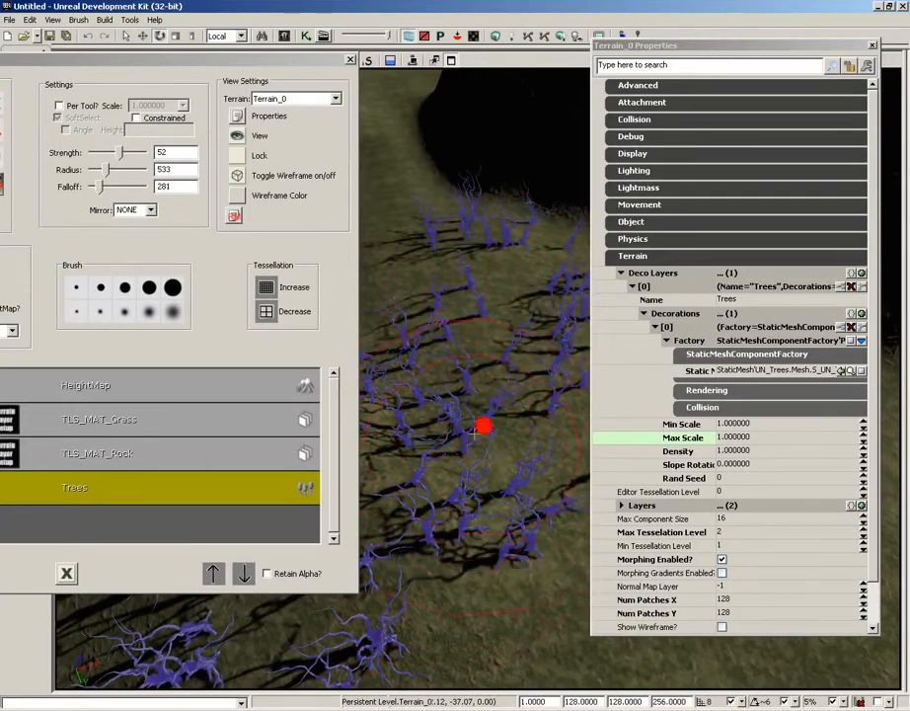
{"action": "mouse_move", "coordinate": [483, 426]}
{"action": "right_mouse_down"}
{"action": "mouse_move", "coordinate": [464, 417]}
{"action": "mouse_move", "coordinate": [473, 413]}
{"action": "right_mouse_up"}
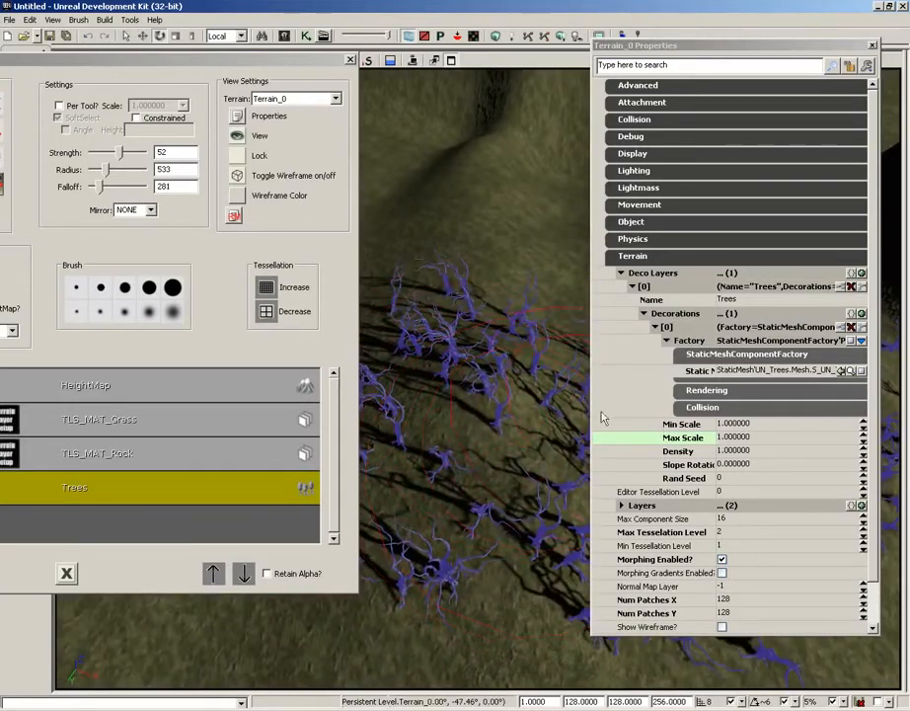
- Set the tree decoration's density to 1.5
{"action": "left_click", "coordinate": [738, 450]}
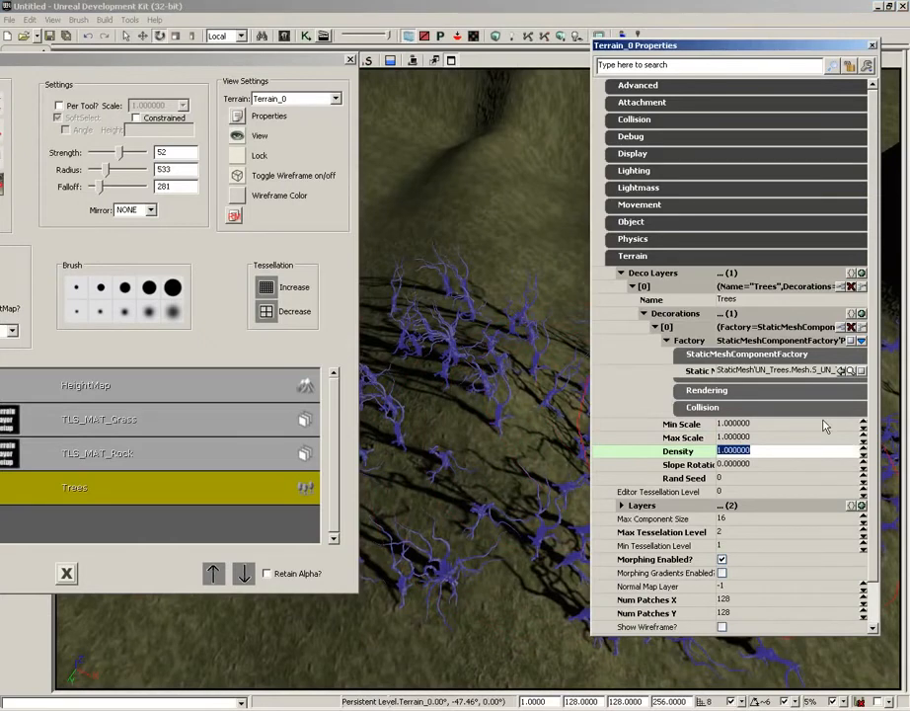
{"action": "type", "text": "1.5"}
{"action": "key", "text": "Return"}
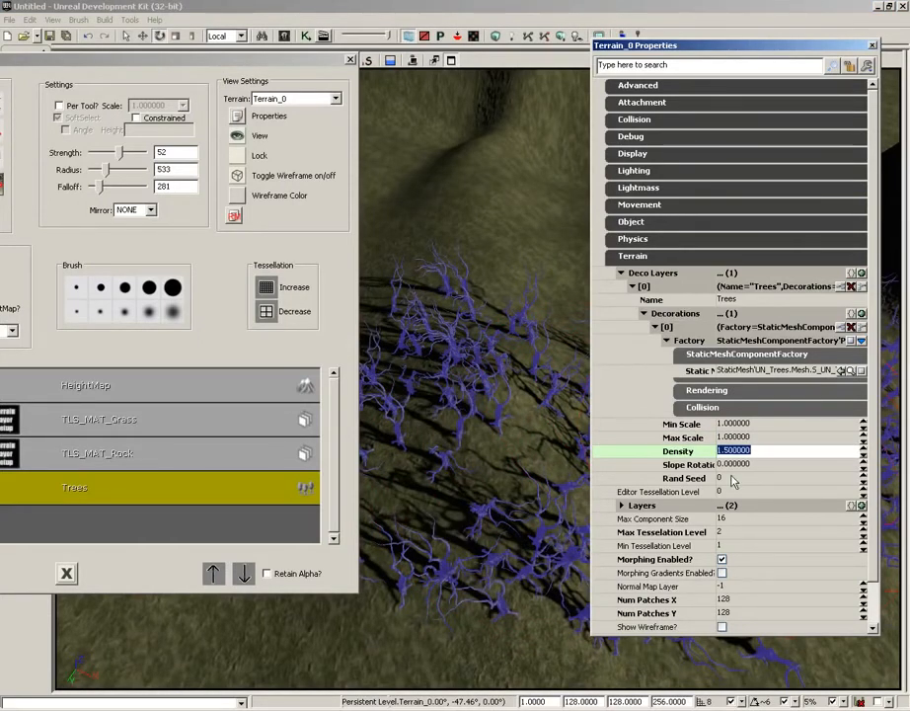
- Play the level from a spot on the terrain near the trees and walk among them to inspect them
{"action": "left_click_drag", "start_coordinate": [523, 437], "coordinate": [483, 456]}
{"action": "right_click", "coordinate": [433, 536]}
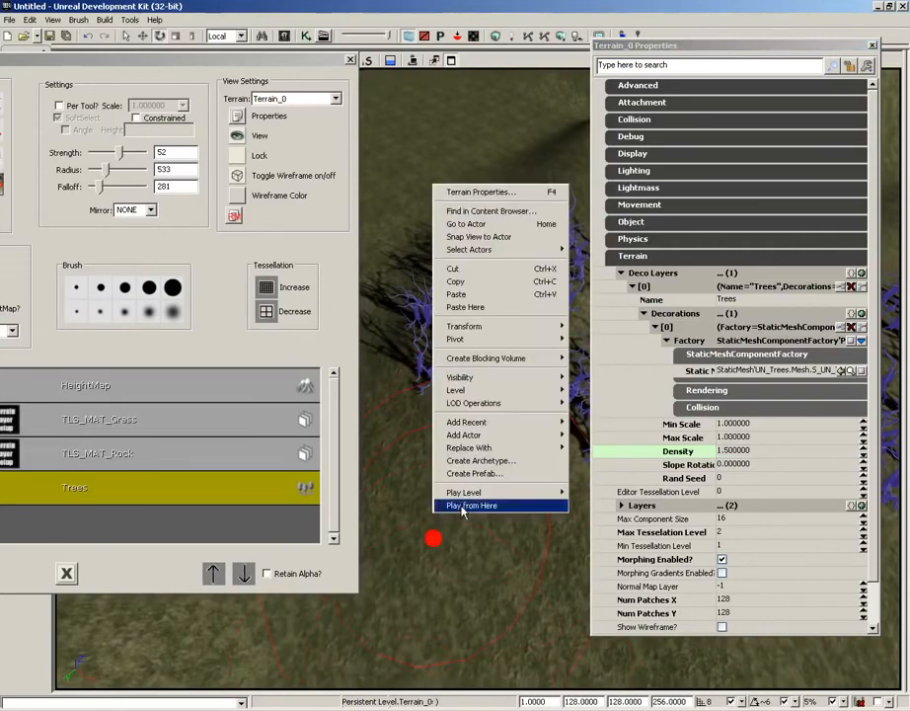
{"action": "left_click", "coordinate": [463, 507]}
{"action": "key", "text": "w"}
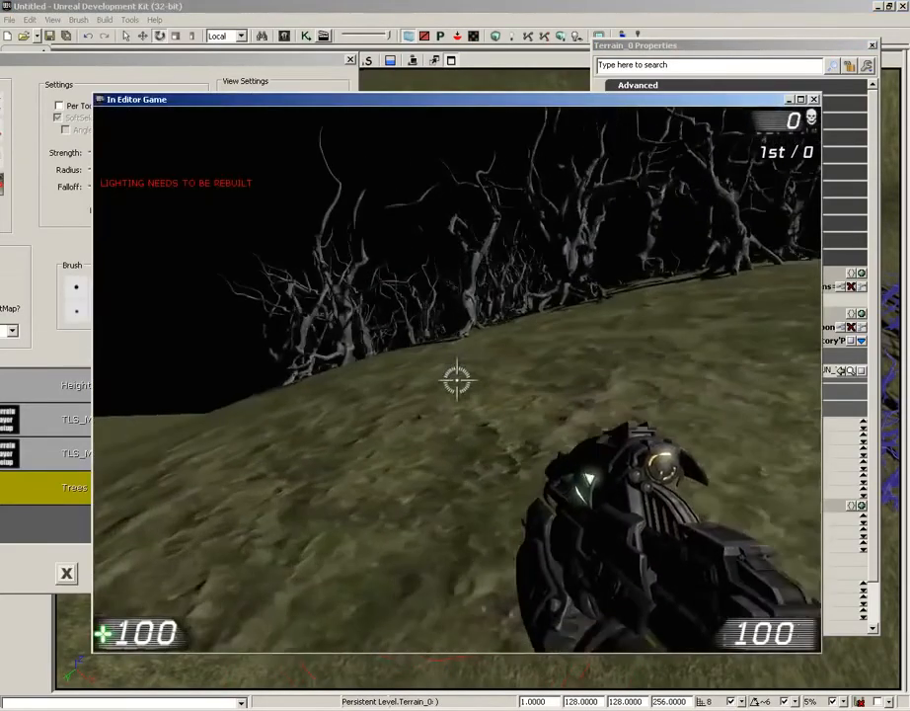
{"action": "key", "text": "w"}
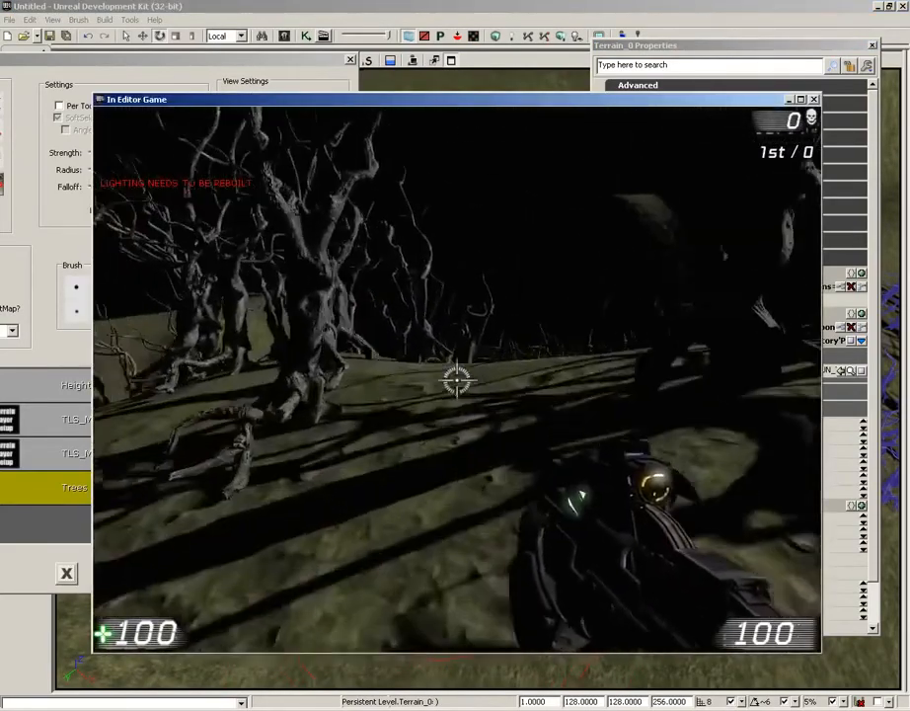
{"action": "key", "text": "w"}
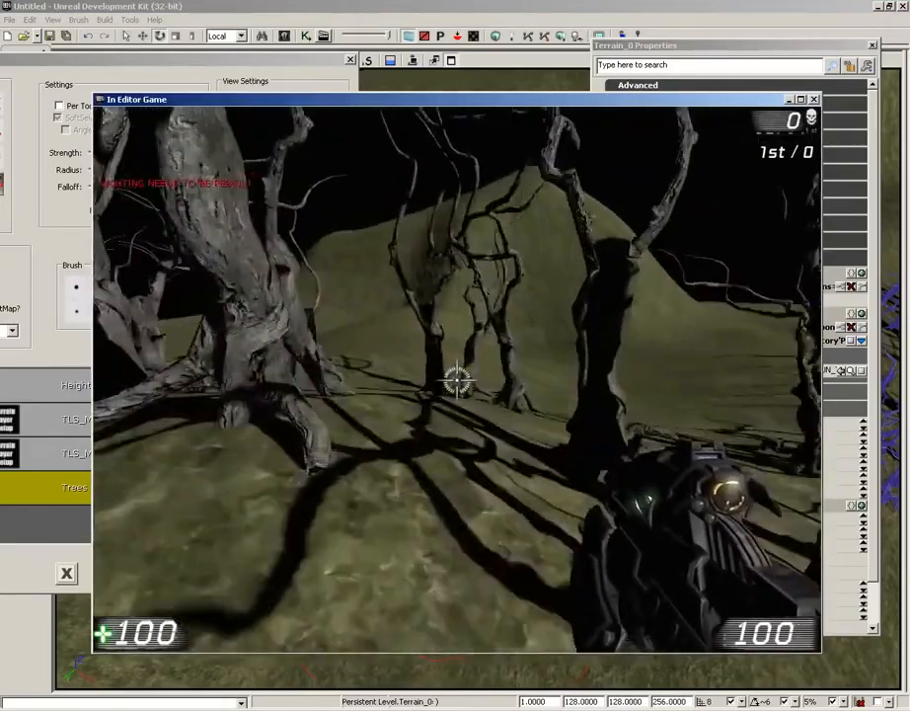
{"action": "key", "text": "w"}
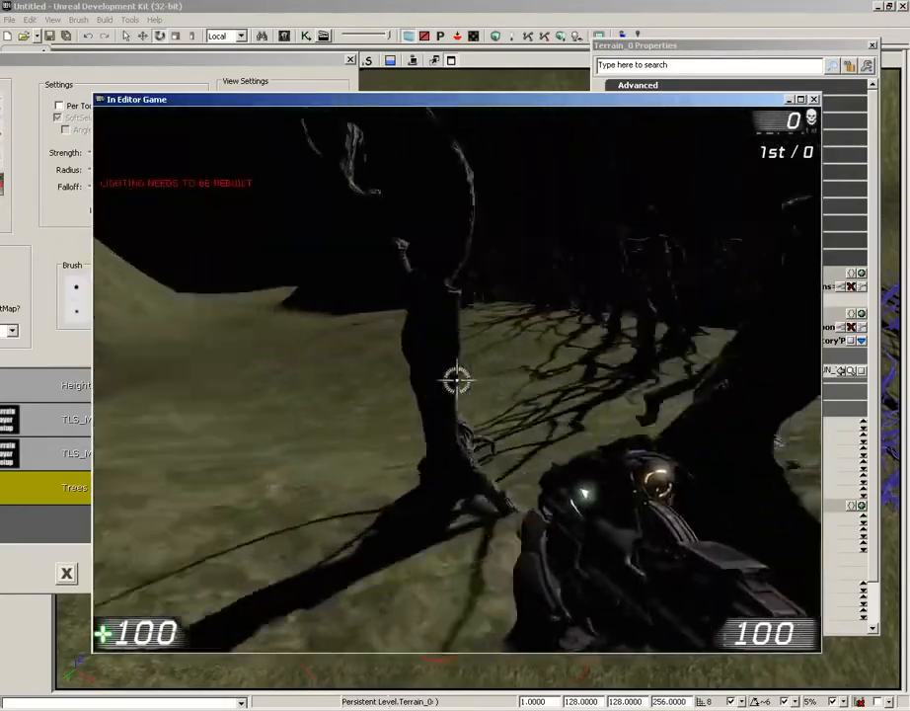
- Continue walking through the burnt tree forest in the running game to examine trunks and shadows, and end the play session
{"action": "key", "text": "w"}
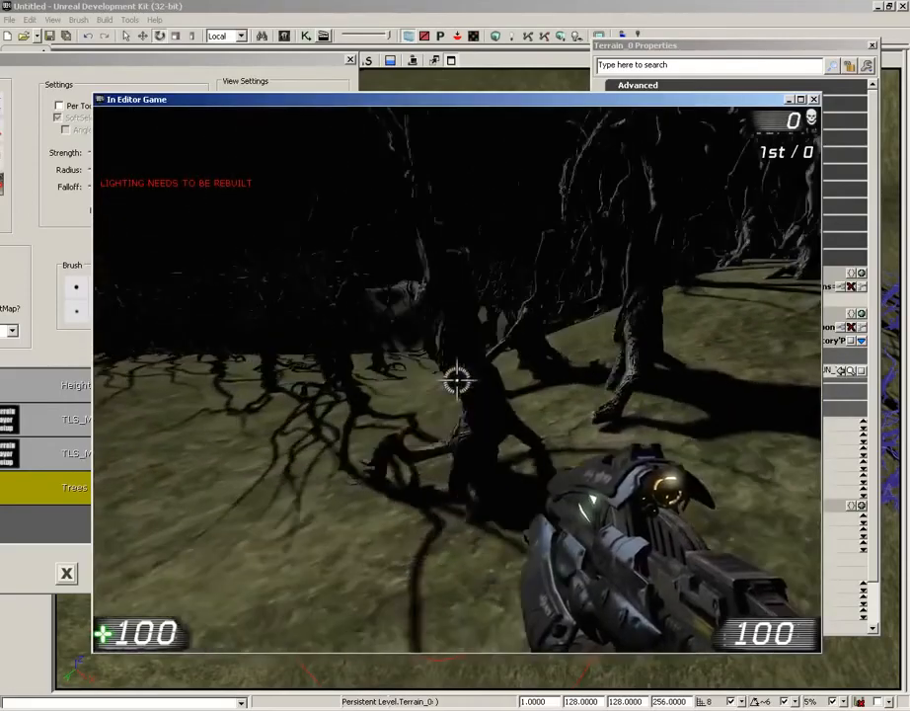
{"action": "key", "text": "w"}
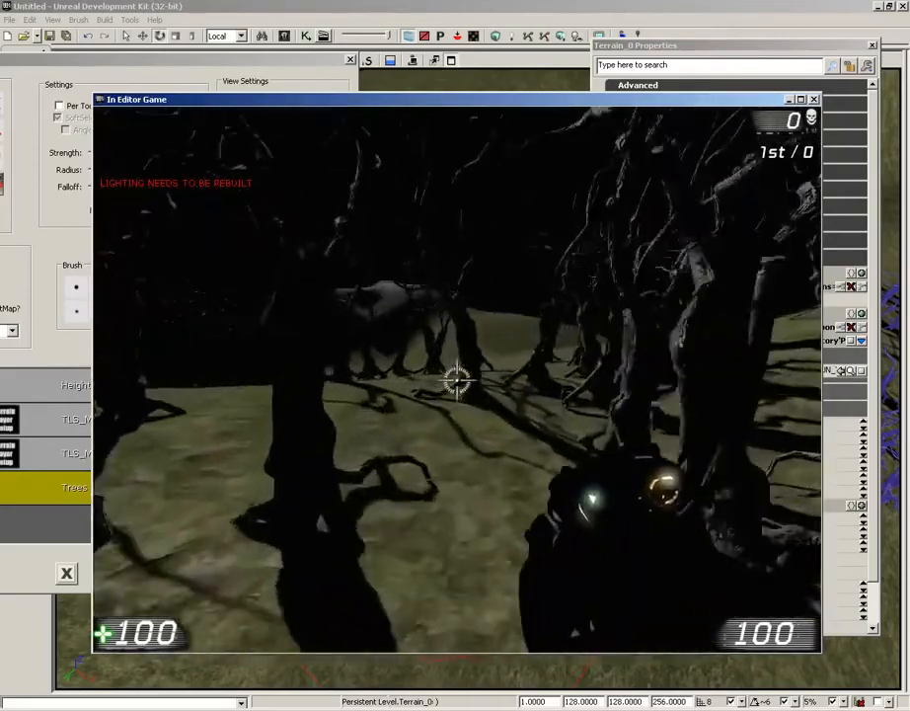
{"action": "key", "text": "w"}
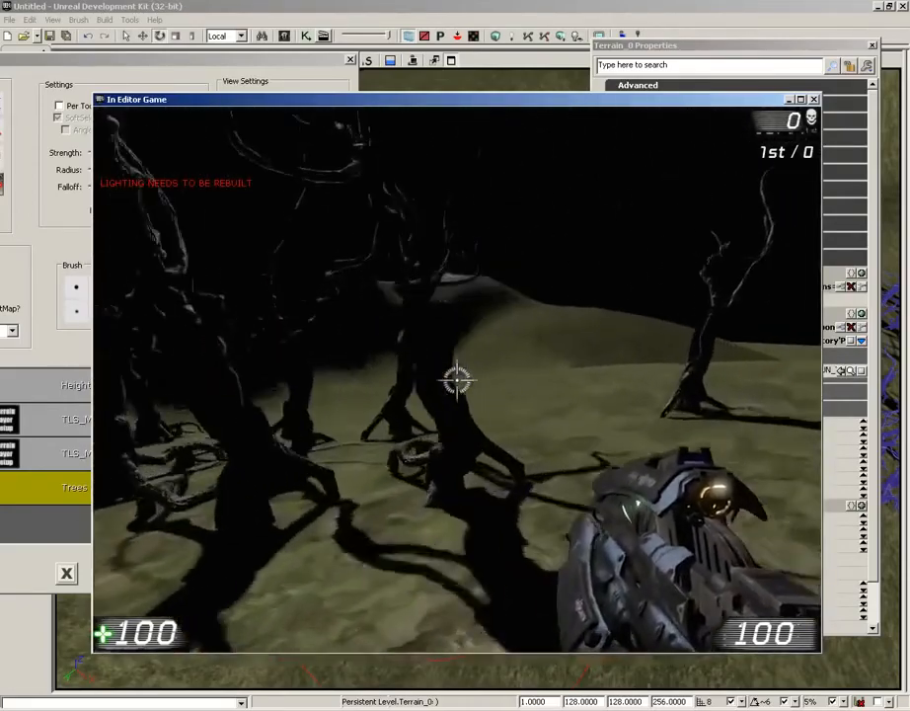
{"action": "key", "text": "w"}
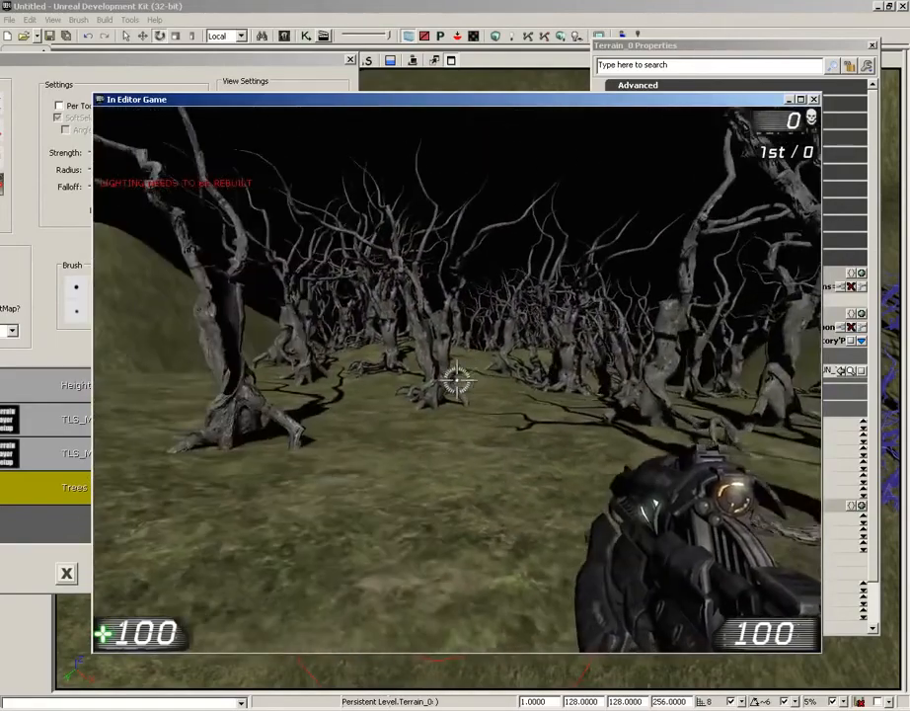
{"action": "key", "text": "Escape"}
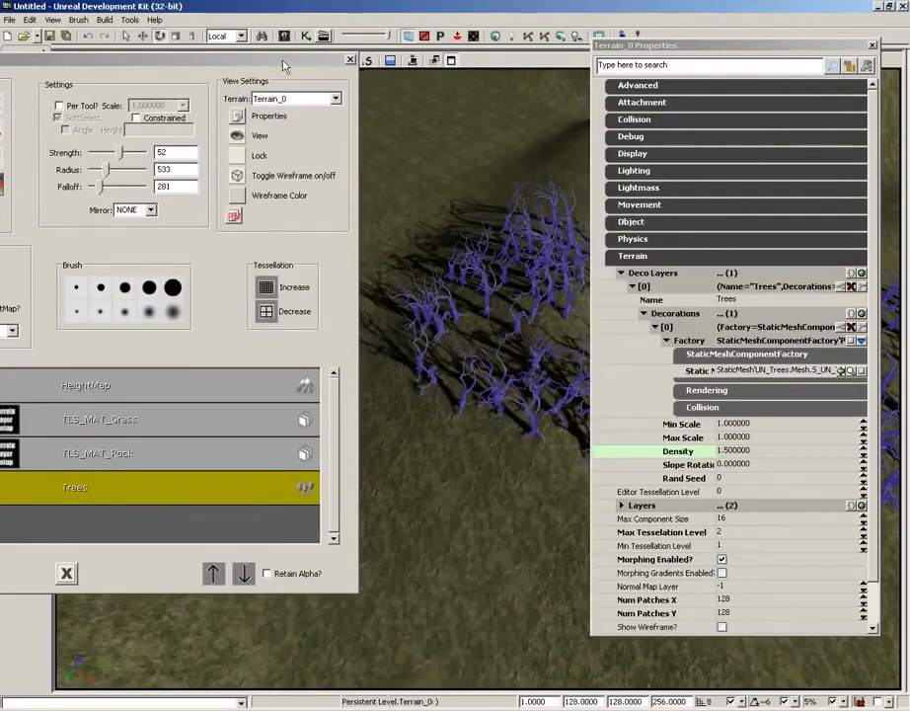
- Close the terrain editing window and the Terrain_0 properties window
{"action": "left_click_drag", "start_coordinate": [296, 57], "coordinate": [518, 74]}
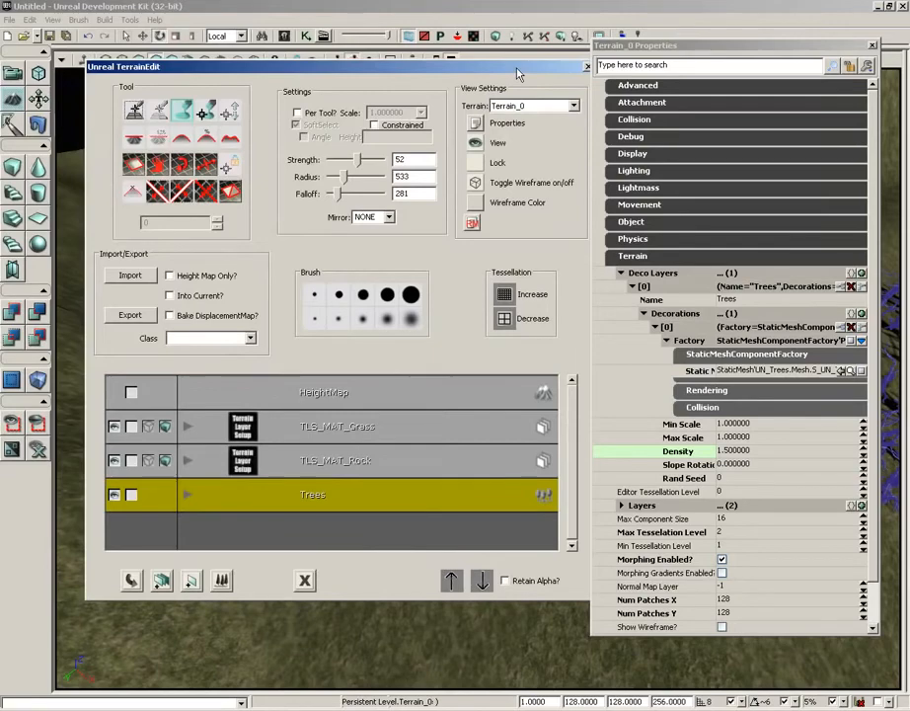
{"action": "left_click", "coordinate": [587, 67]}
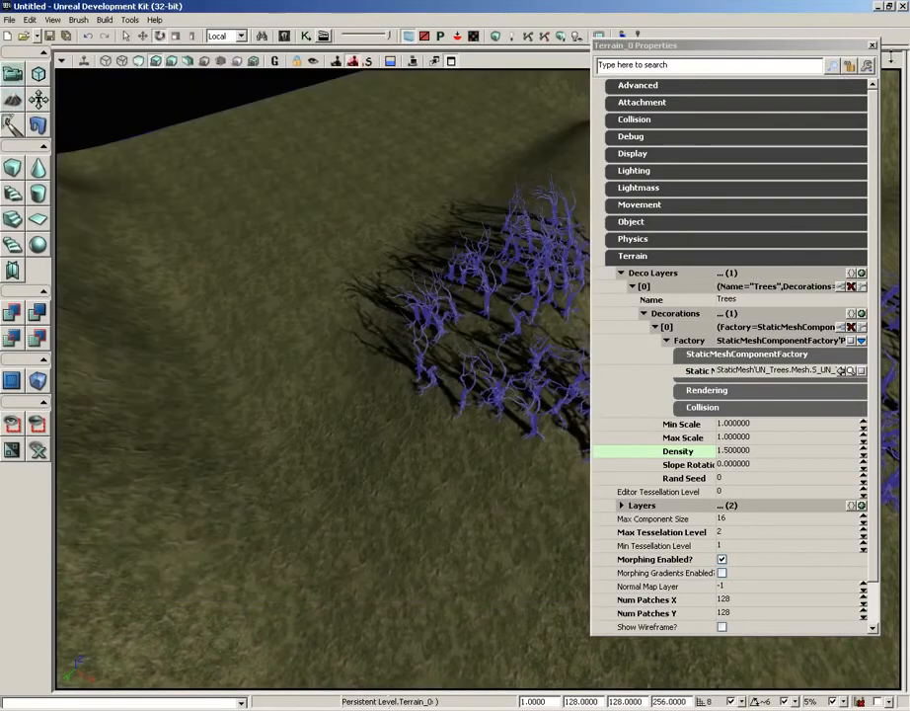
{"action": "left_click", "coordinate": [872, 45]}
- Place a UTVehicleFactory_Scorpion actor on the open terrain beside the patch of burnt trees
{"action": "left_click_drag", "start_coordinate": [494, 219], "coordinate": [366, 244]}
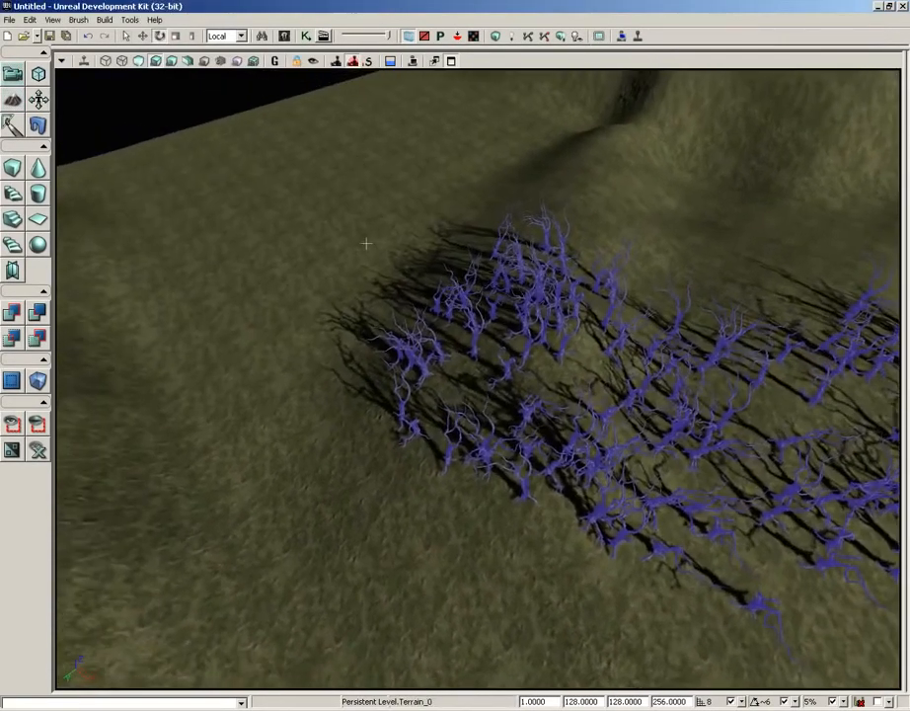
{"action": "right_click_drag", "start_coordinate": [367, 243], "coordinate": [366, 244]}
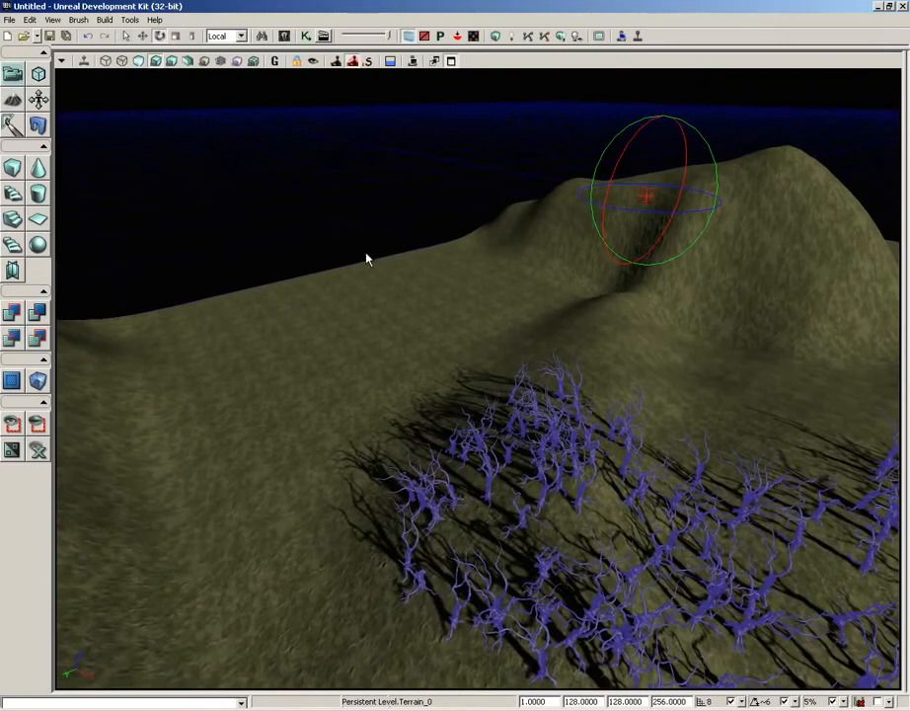
{"action": "left_click", "coordinate": [285, 37]}
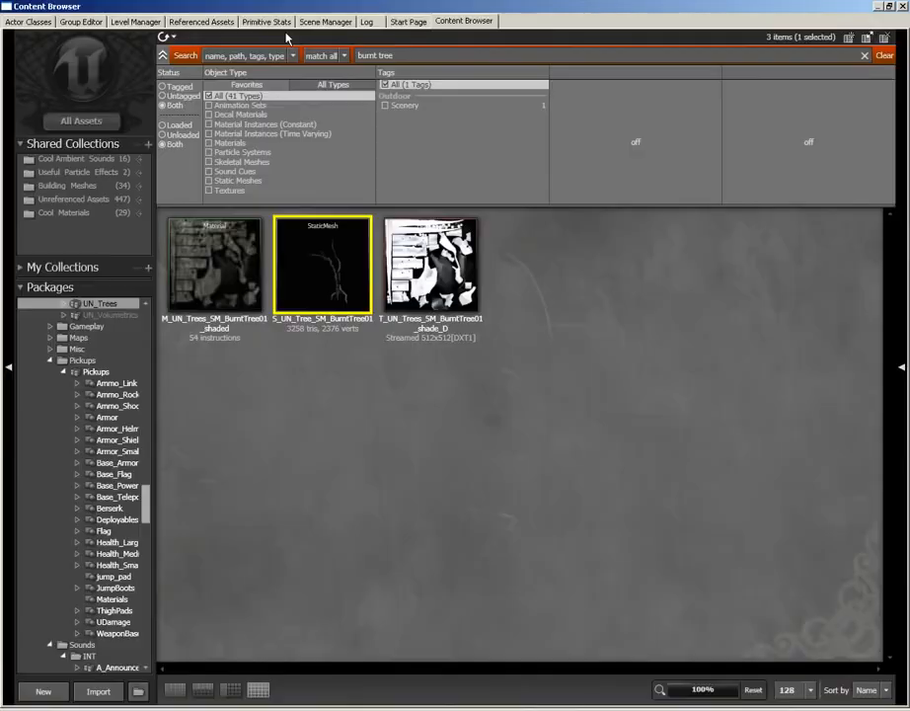
{"action": "left_click", "coordinate": [30, 21]}
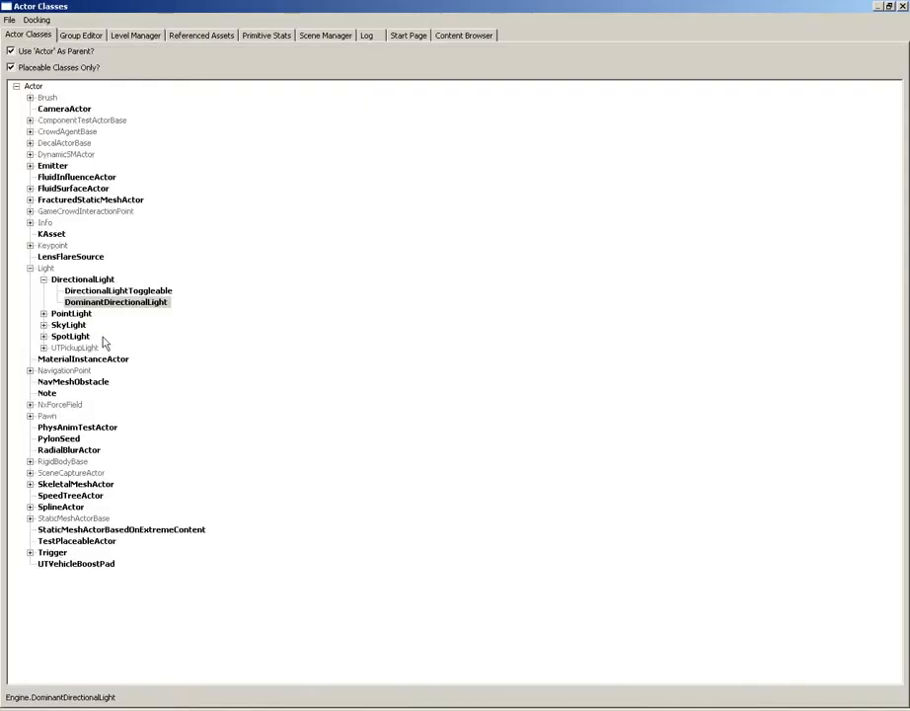
{"action": "left_click", "coordinate": [30, 370]}
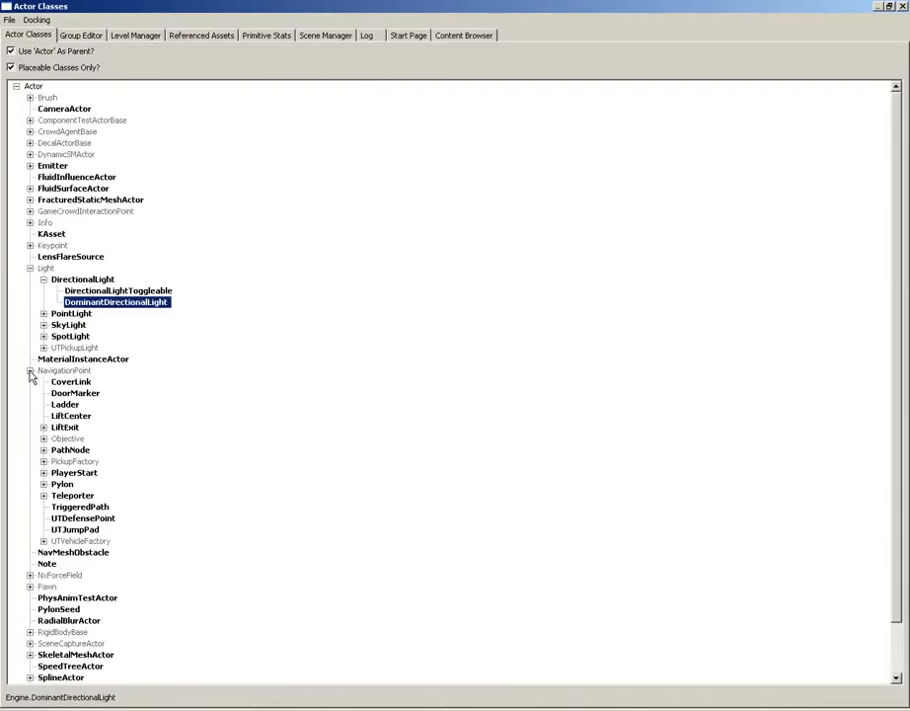
{"action": "left_click", "coordinate": [44, 541]}
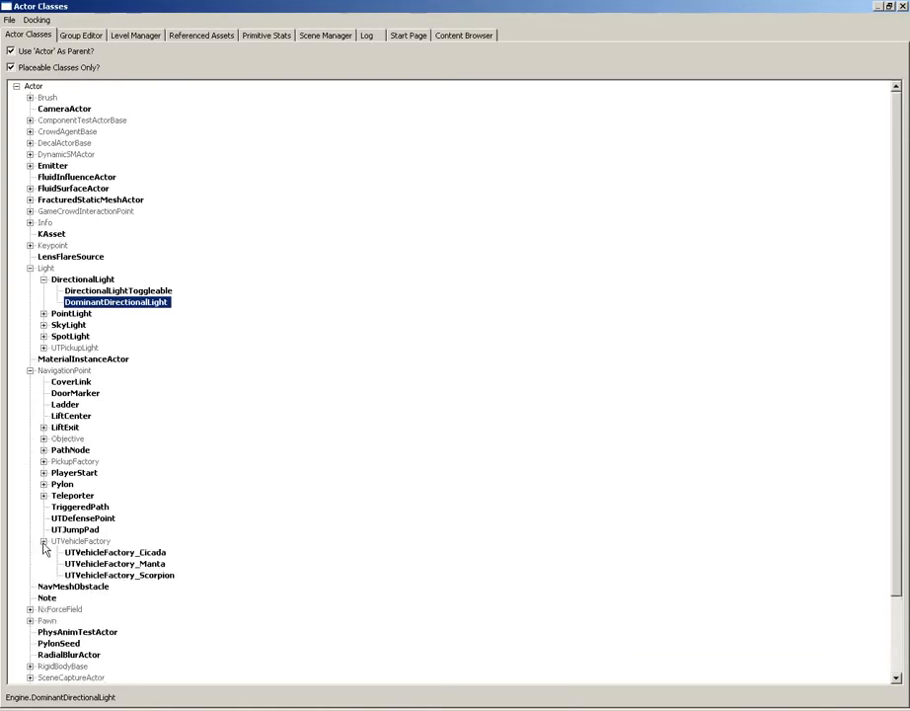
{"action": "left_click", "coordinate": [99, 574]}
{"action": "left_click", "coordinate": [901, 7]}
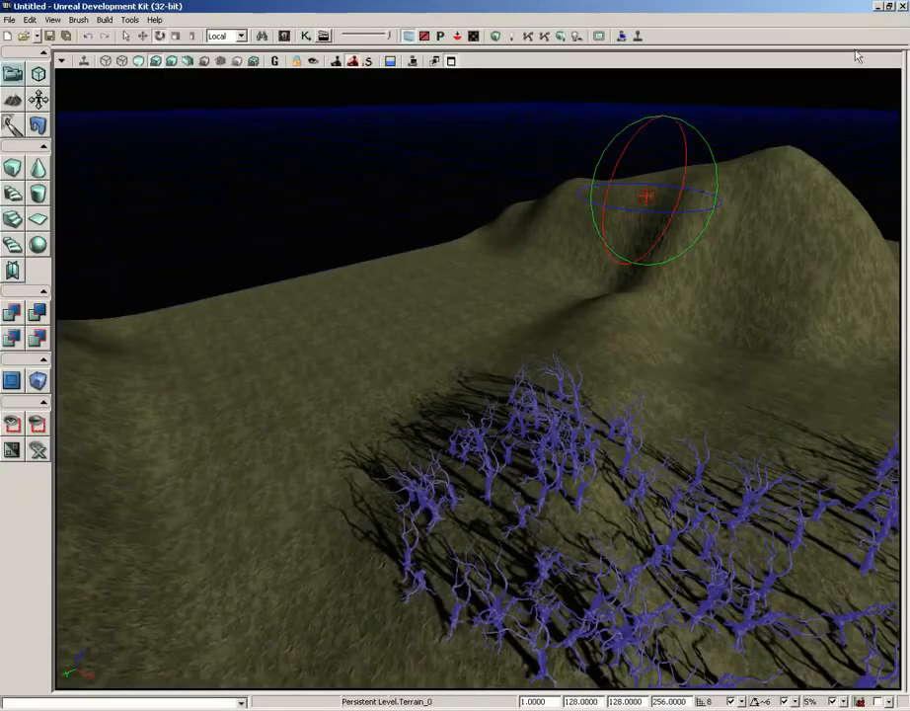
{"action": "right_click", "coordinate": [222, 524]}
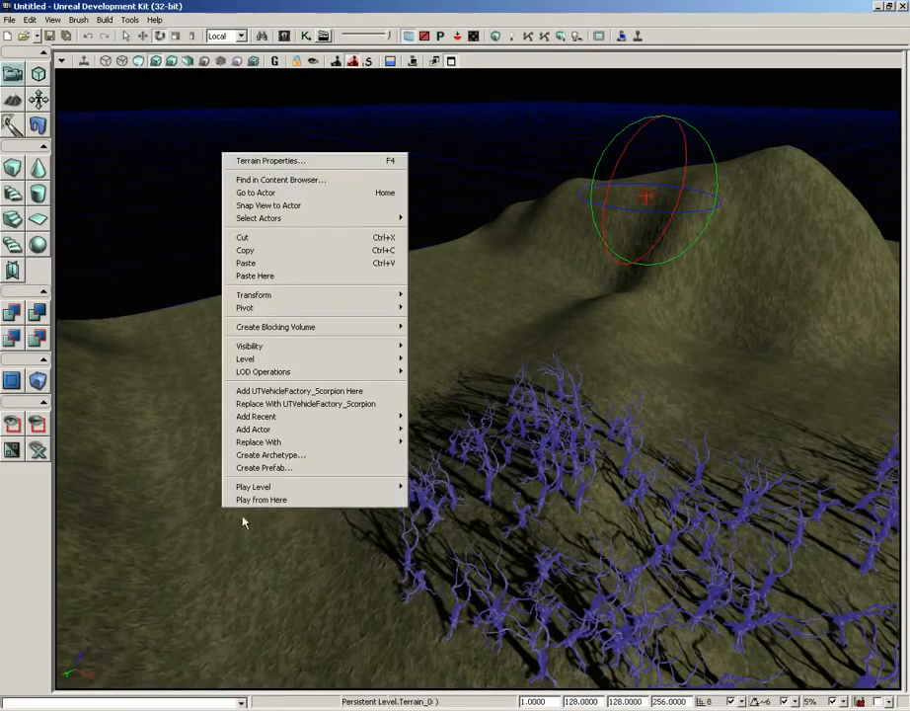
{"action": "left_click", "coordinate": [297, 390]}
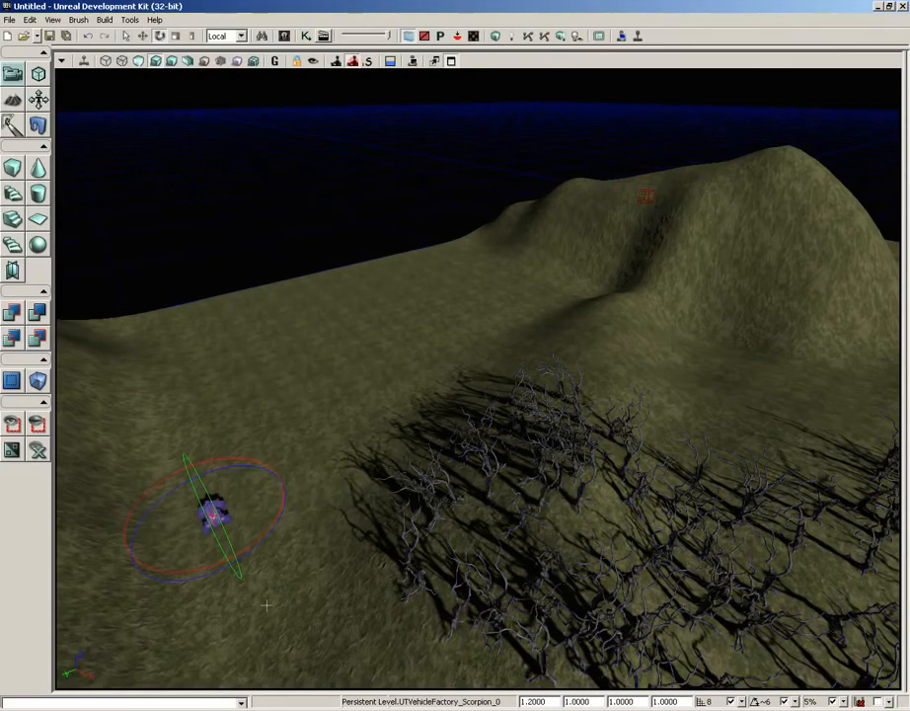
- Play the level from beside the Scorpion, drive it over the terrain past the trees, and end the play session
{"action": "right_click", "coordinate": [259, 493]}
{"action": "left_click", "coordinate": [273, 488]}
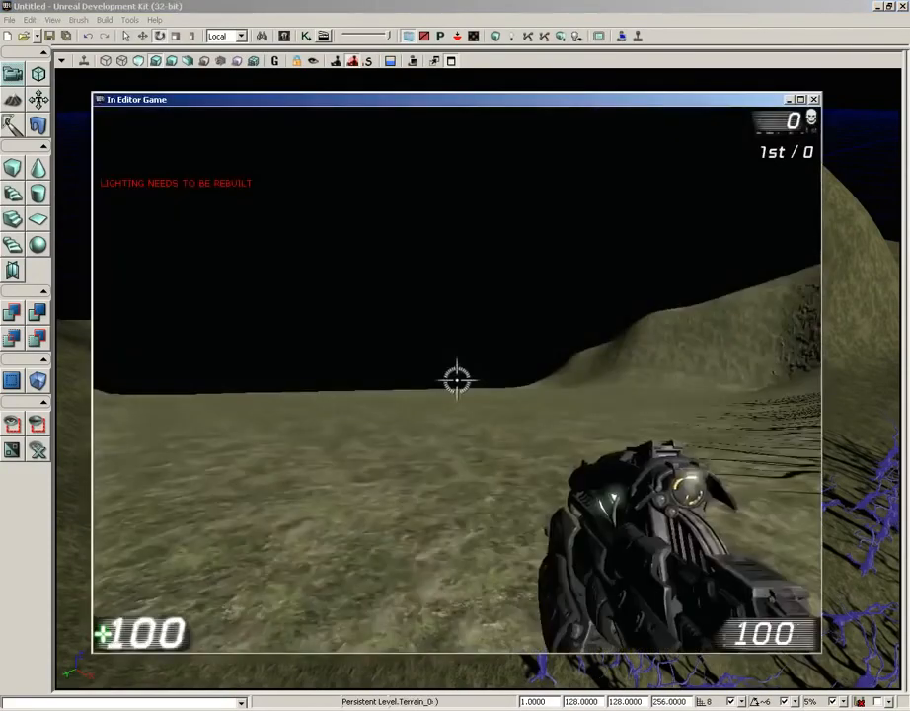
{"action": "key", "text": "e"}
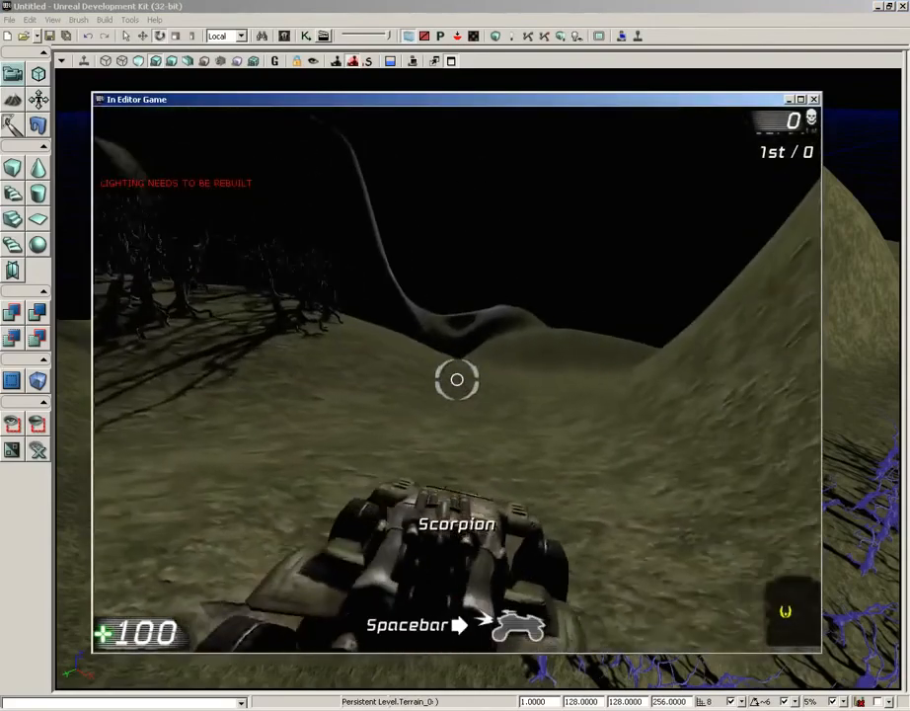
{"action": "key", "text": "w"}
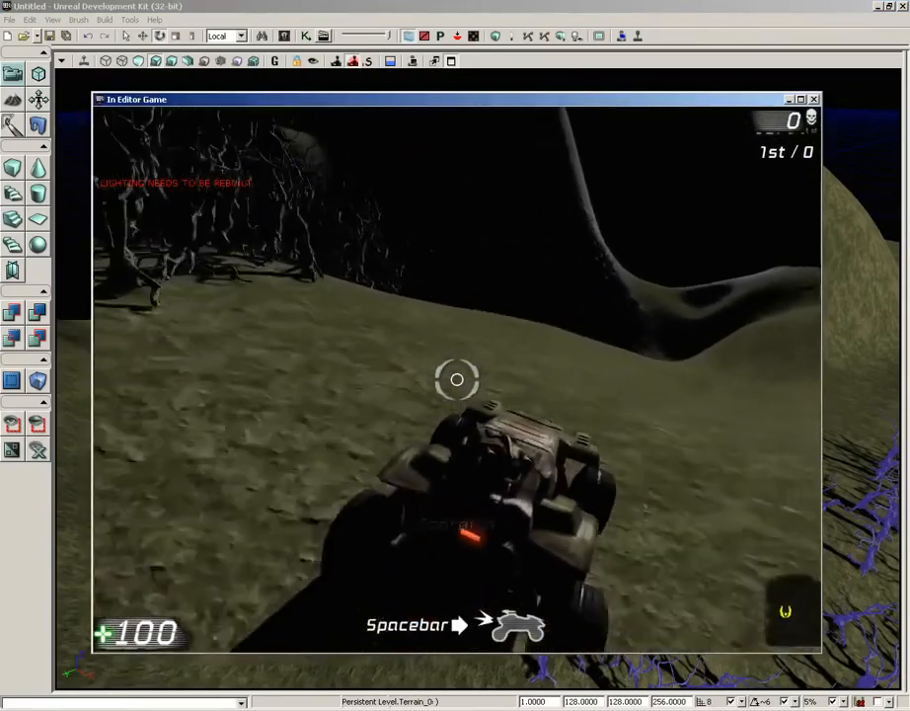
{"action": "key", "text": "w"}
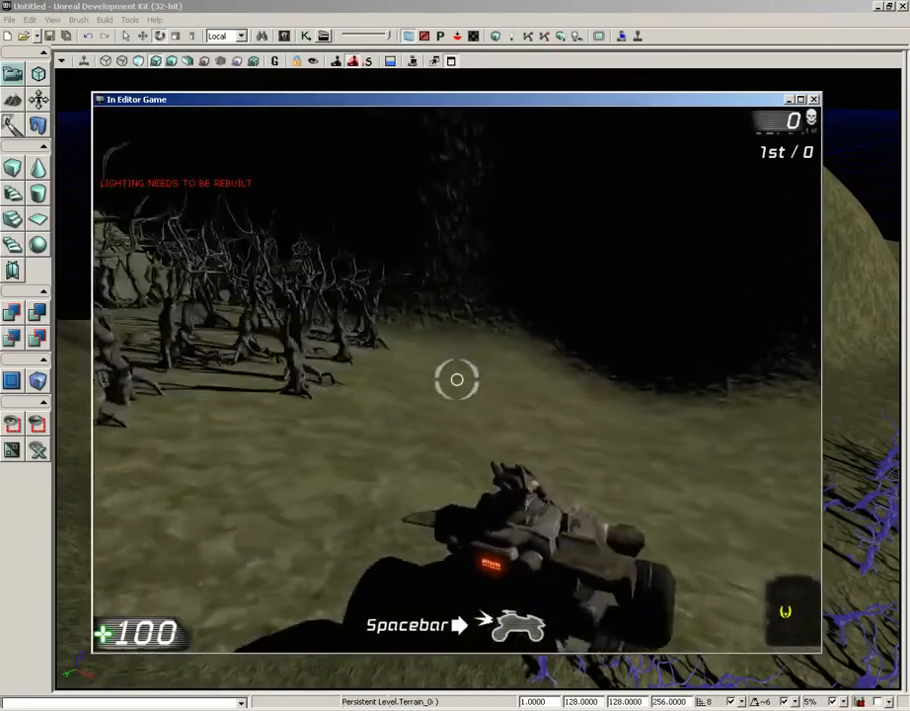
{"action": "key", "text": "w"}
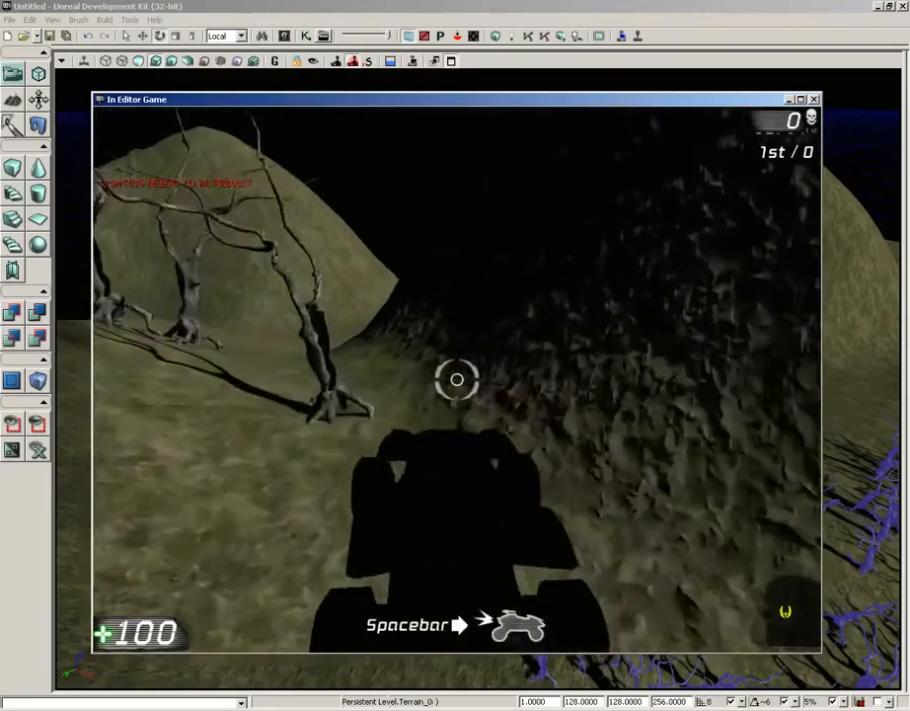
{"action": "key", "text": "w"}
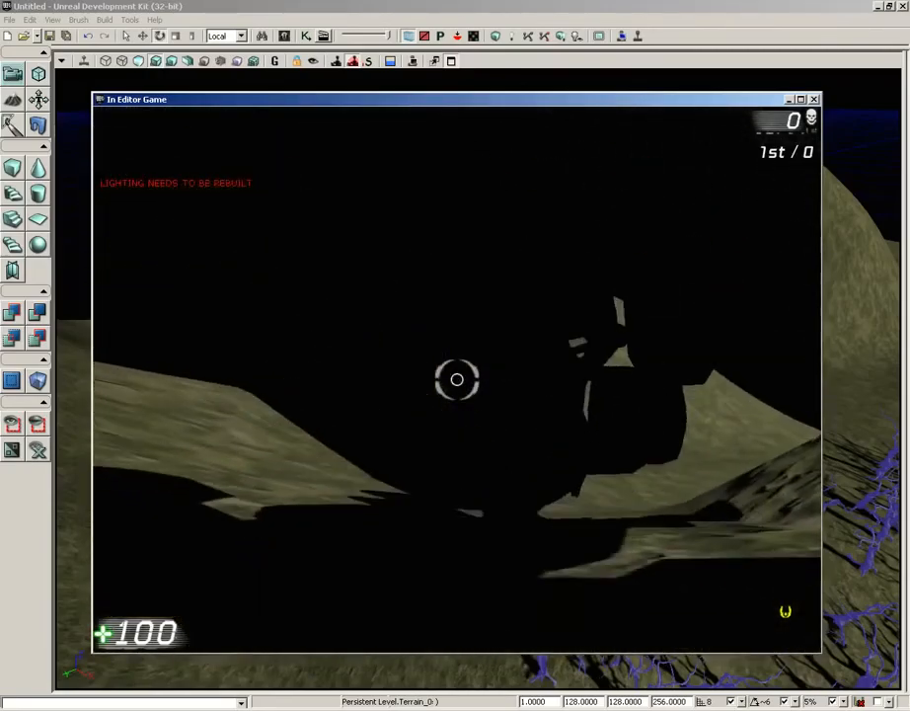
{"action": "key", "text": "Escape"}
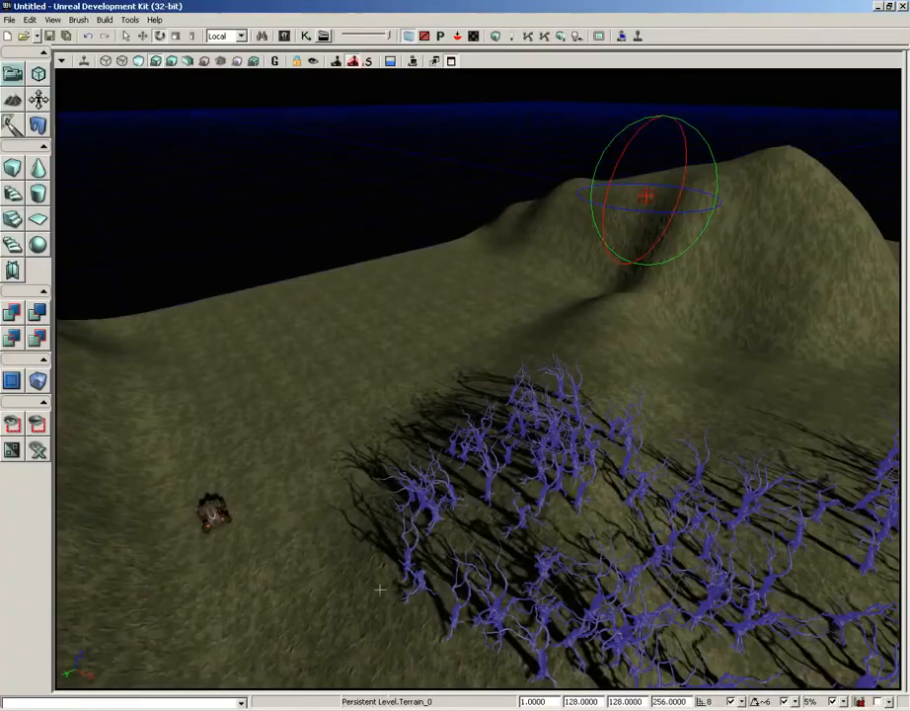